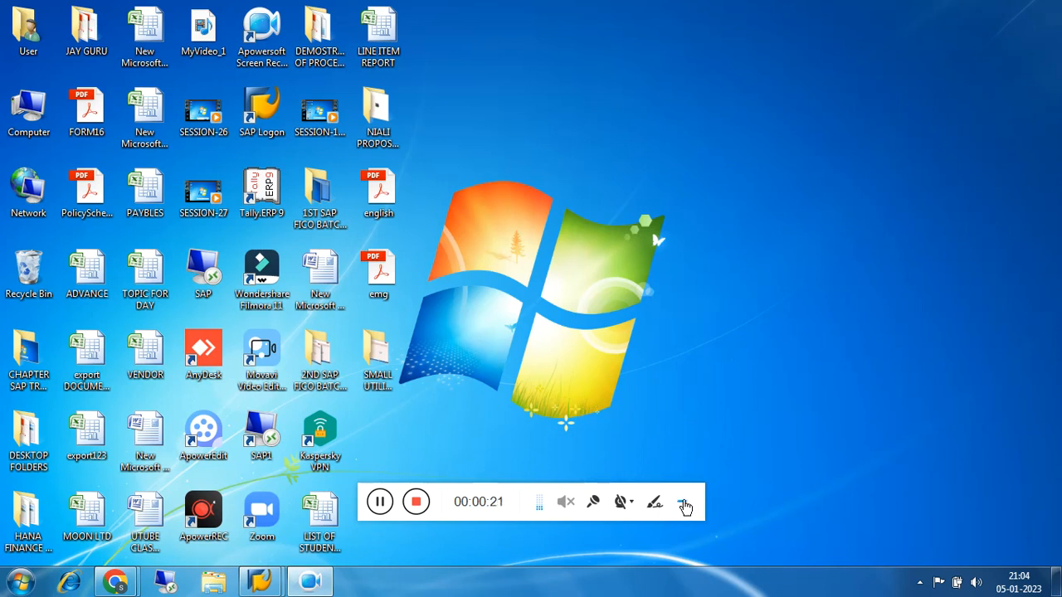
Switch to the SAP session and collapse the Accounts Payable, Financial Accounting and Accounting folders in the SAP menu
click(686, 507)
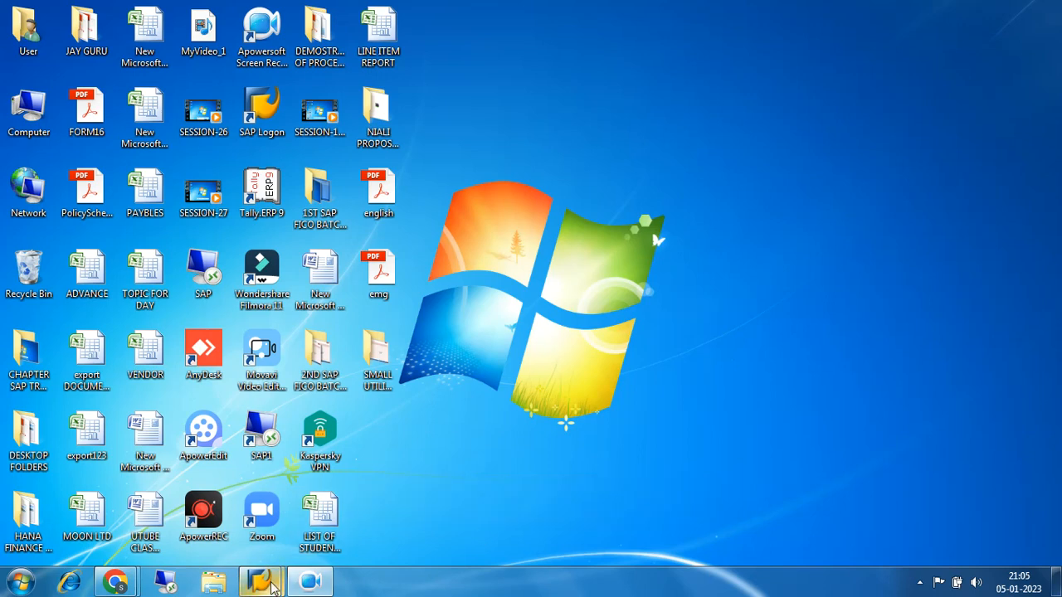
mouse_move(262, 583)
click(349, 508)
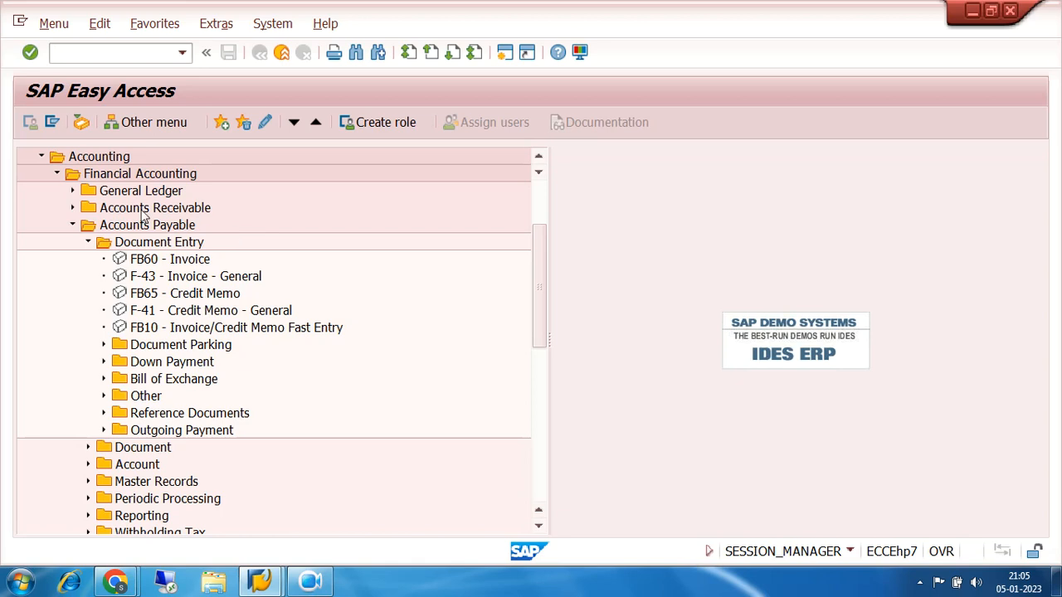
click(73, 226)
click(57, 174)
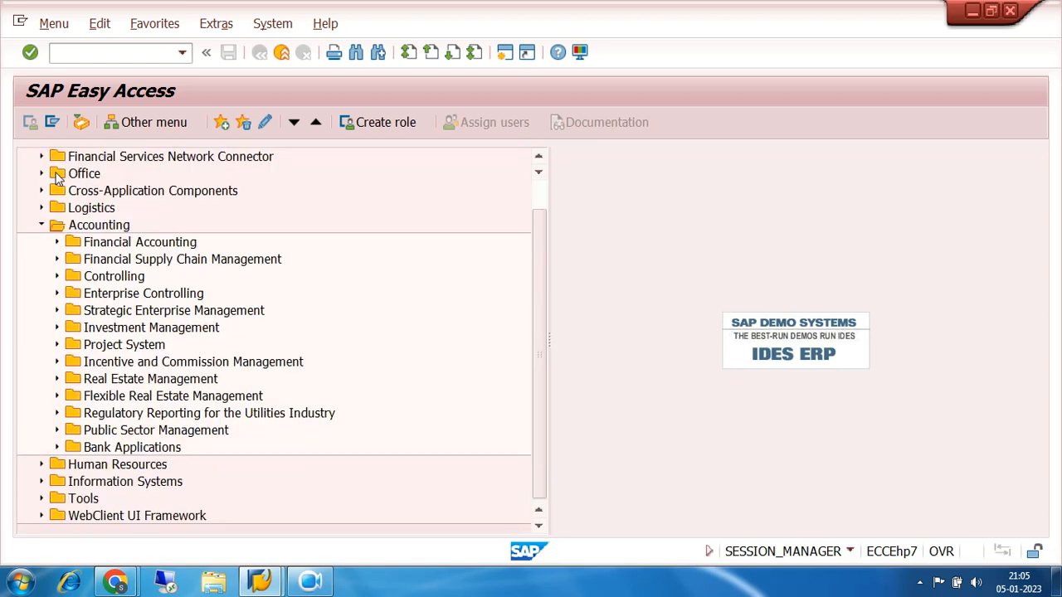
click(43, 225)
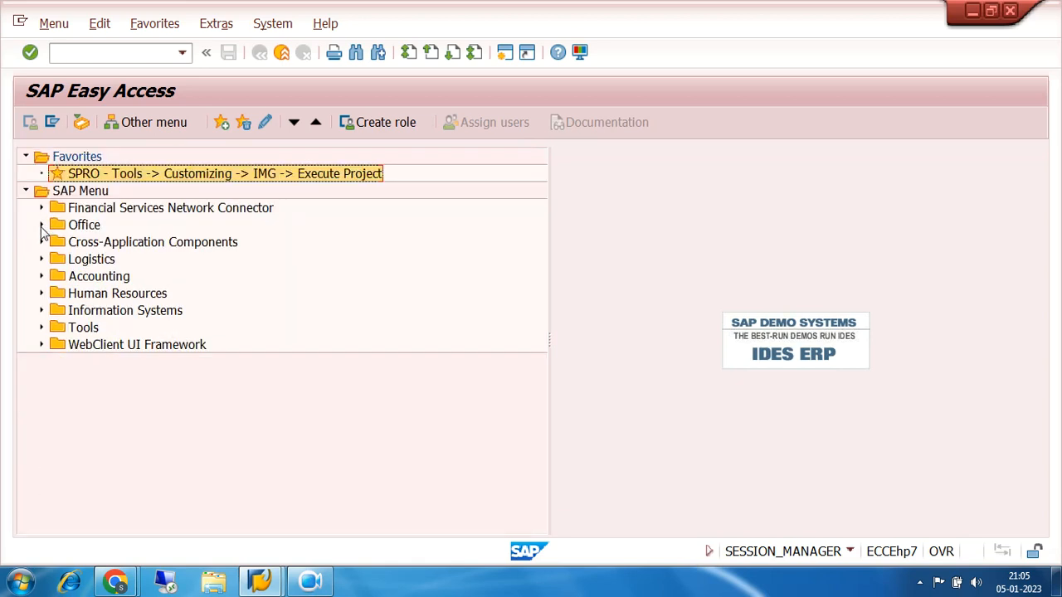
Run transaction FS00 and check the field status group of the 9% SGST RECEIVABLE account under CURRENT ASSET
click(122, 55)
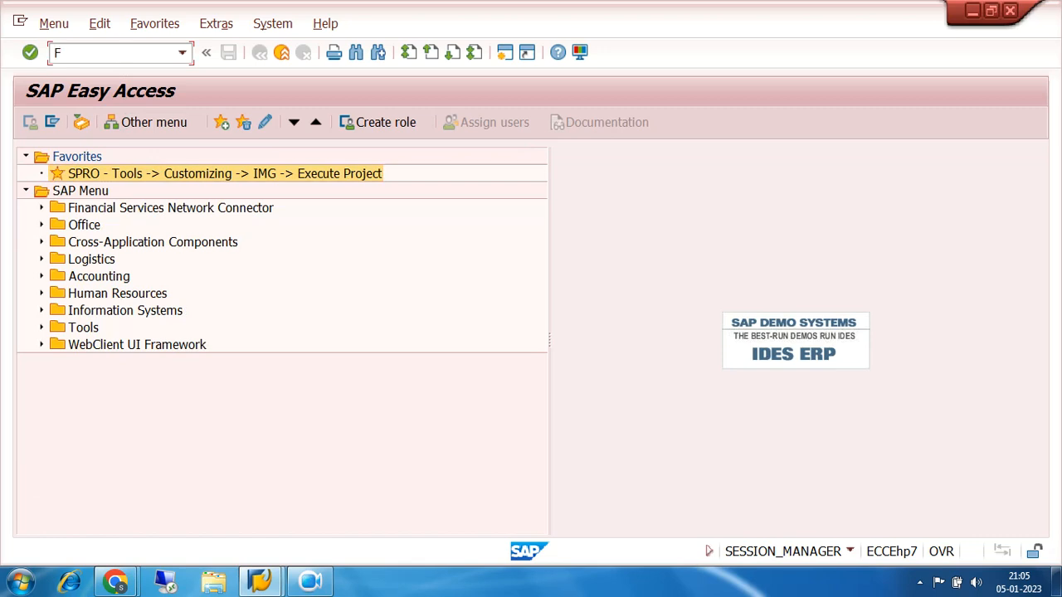
key(Return)
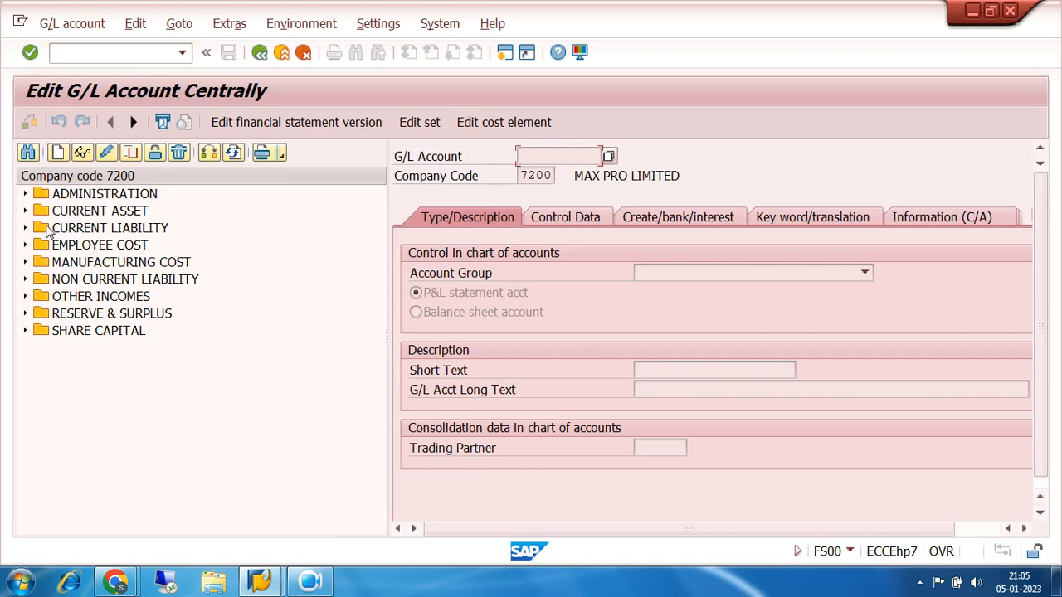
click(25, 211)
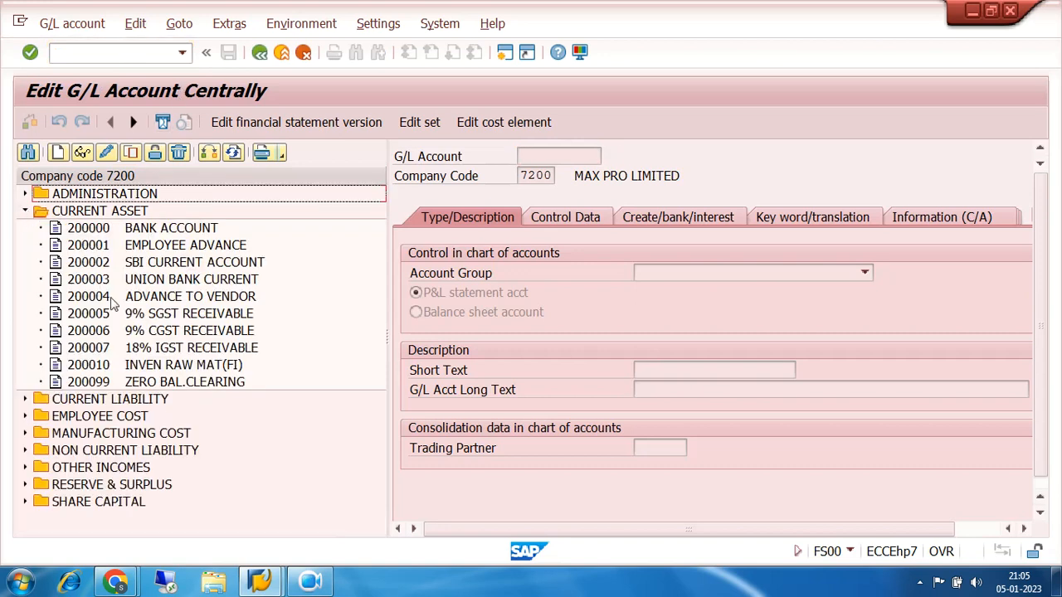
double_click(133, 320)
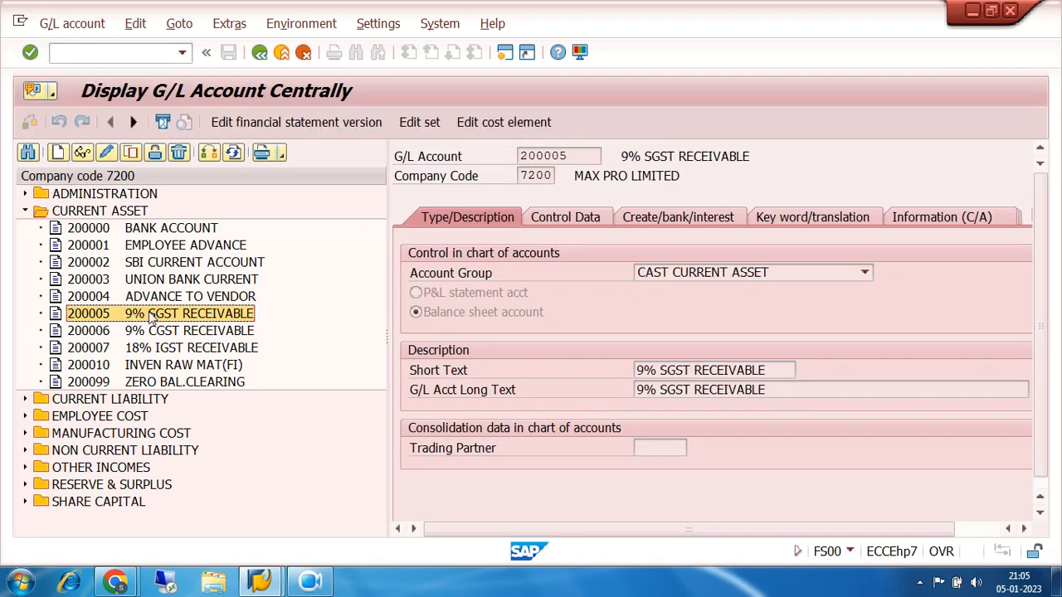
click(633, 217)
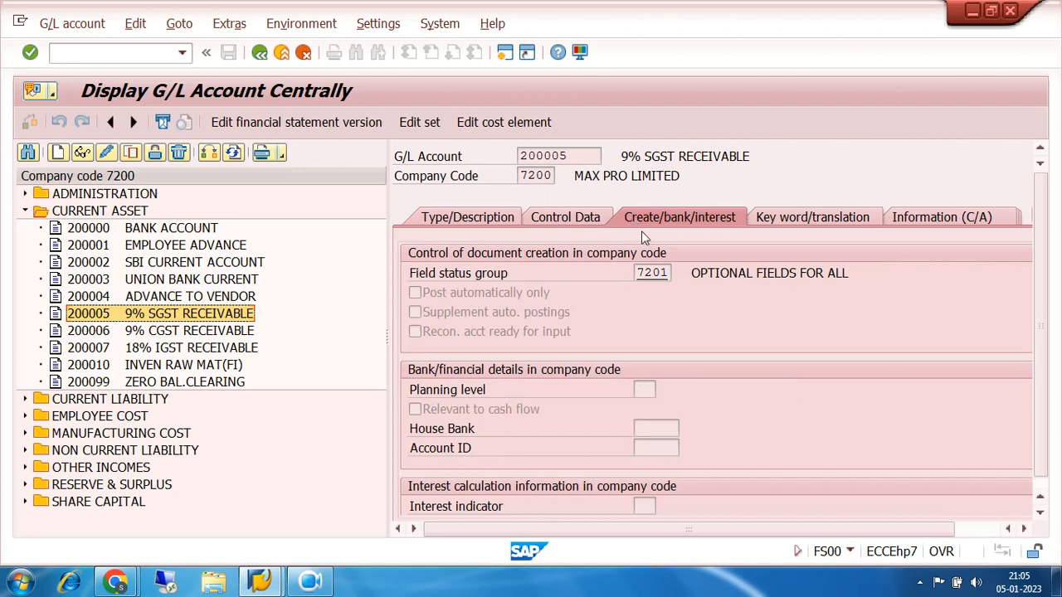
click(669, 272)
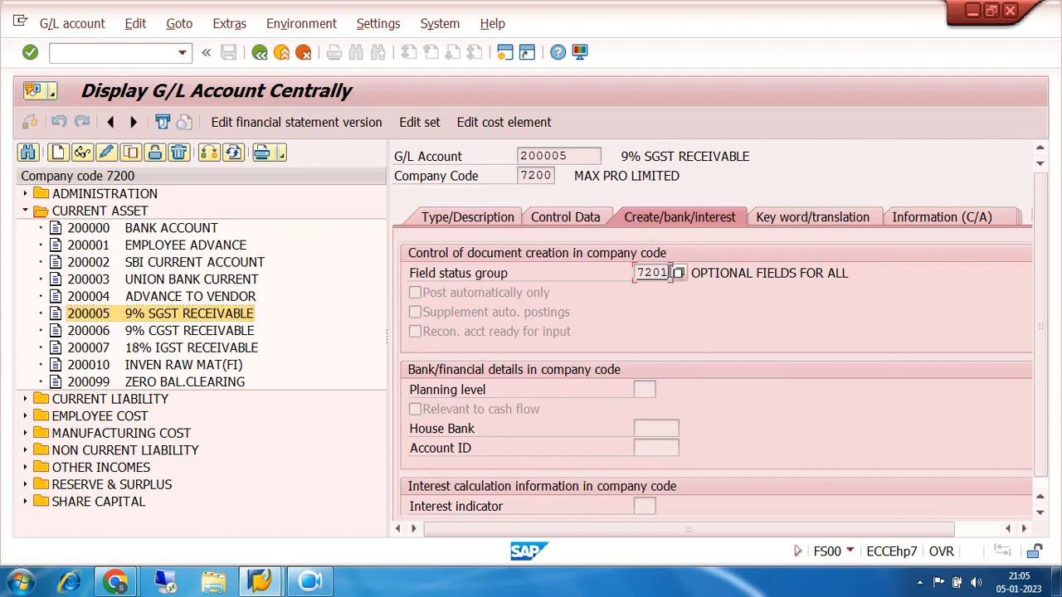
drag(672, 272, 630, 272)
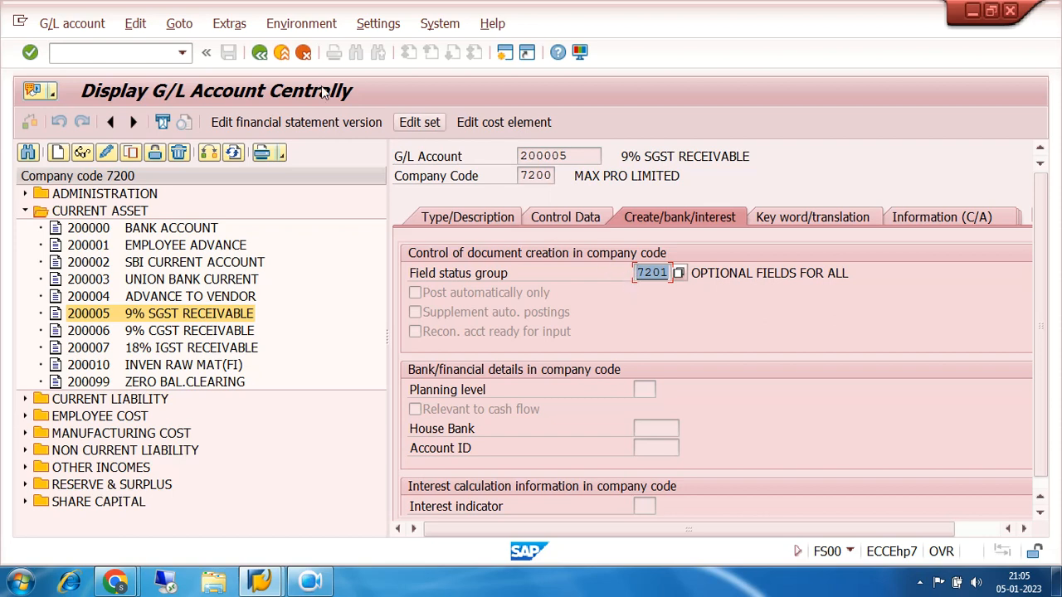
Run transaction /NOBC4 and display the field status groups of field status variant 7200
click(153, 49)
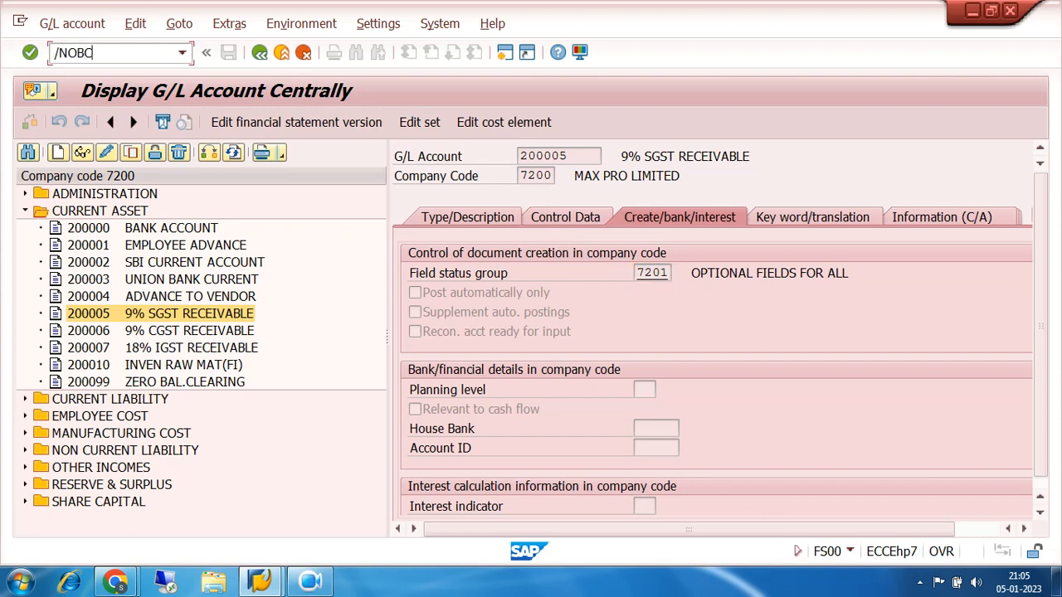
text(/NOBC4)
key(Return)
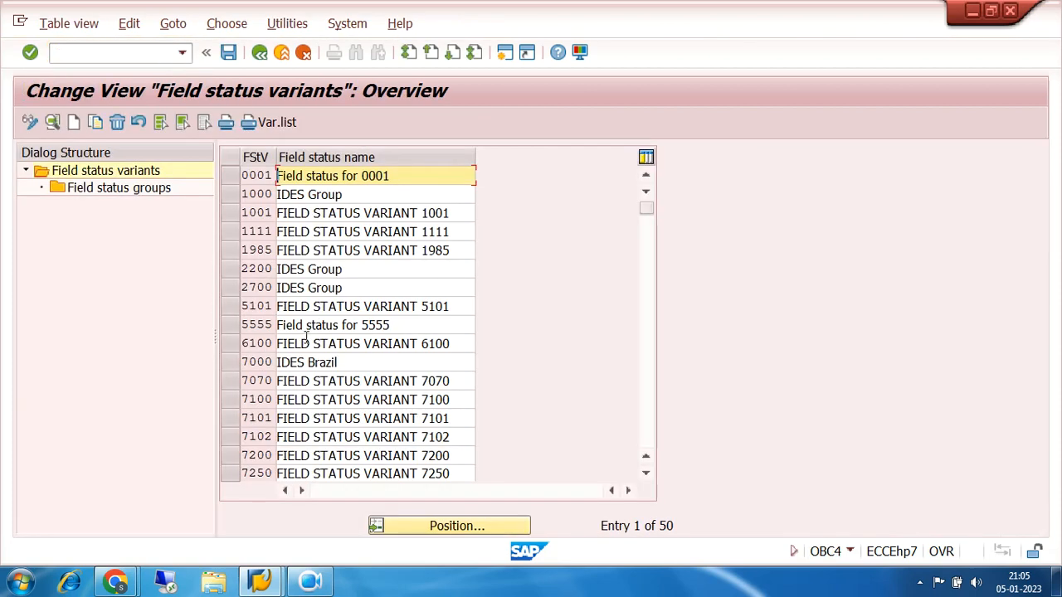
click(249, 456)
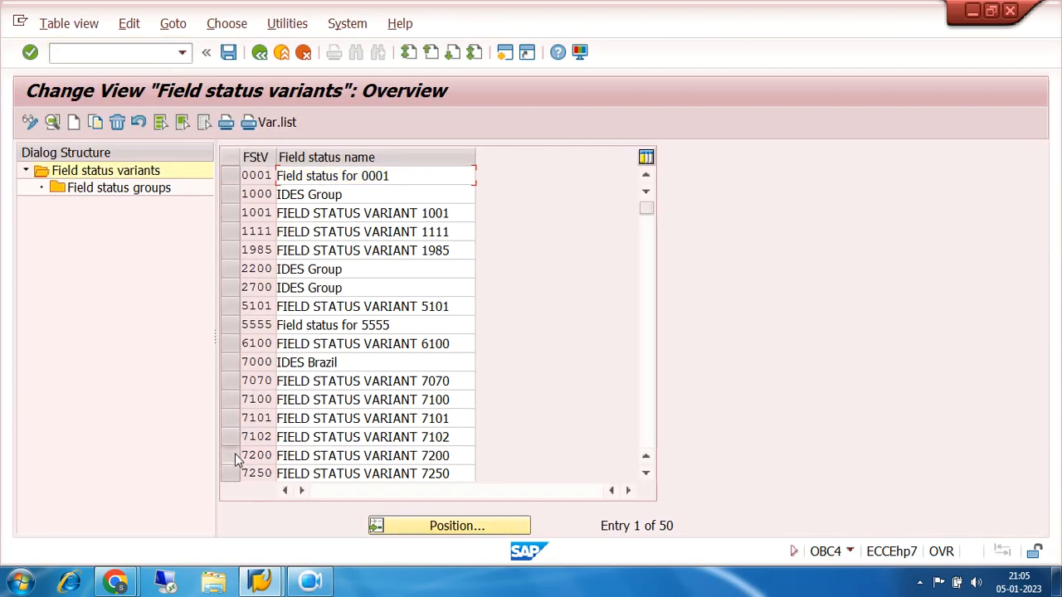
double_click(142, 191)
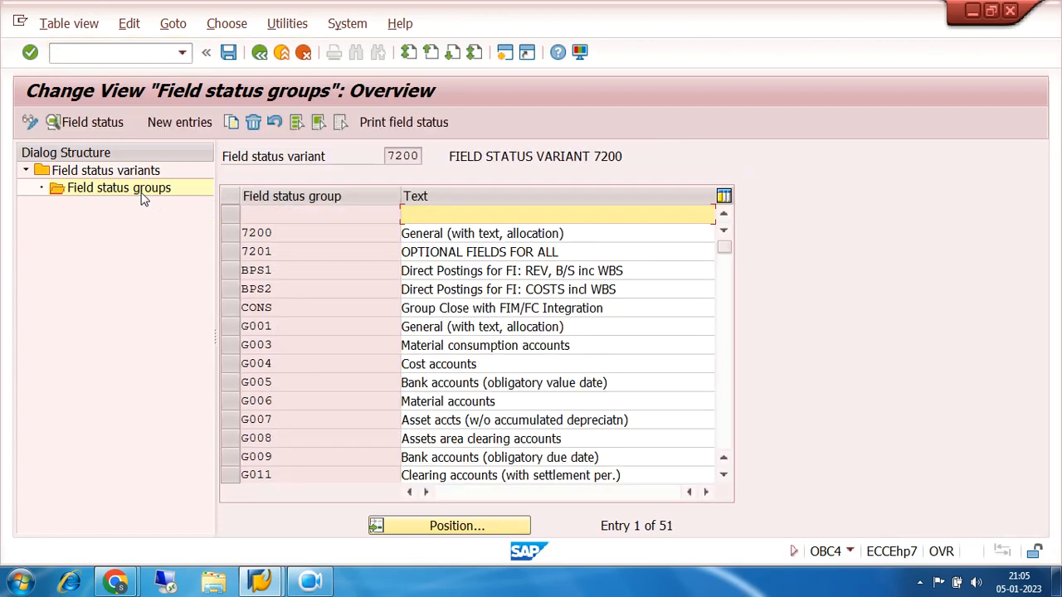
click(237, 326)
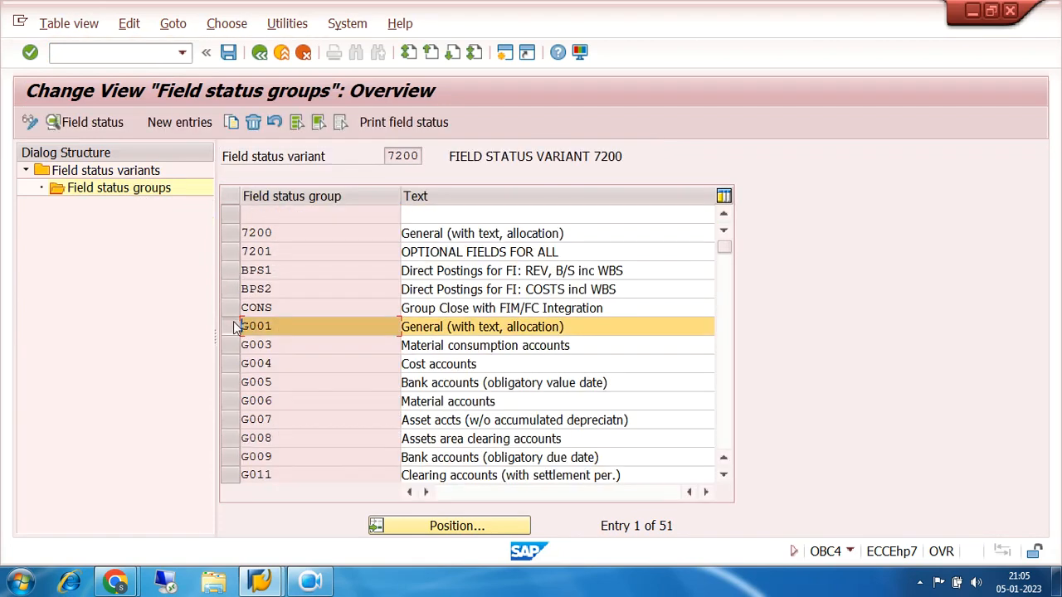
click(232, 122)
click(280, 213)
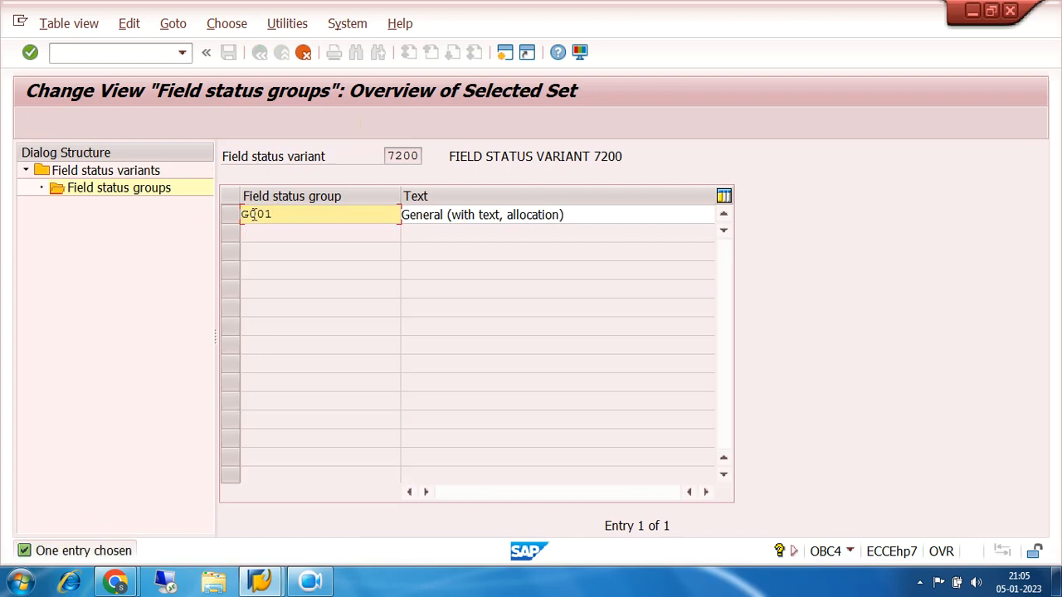
click(304, 54)
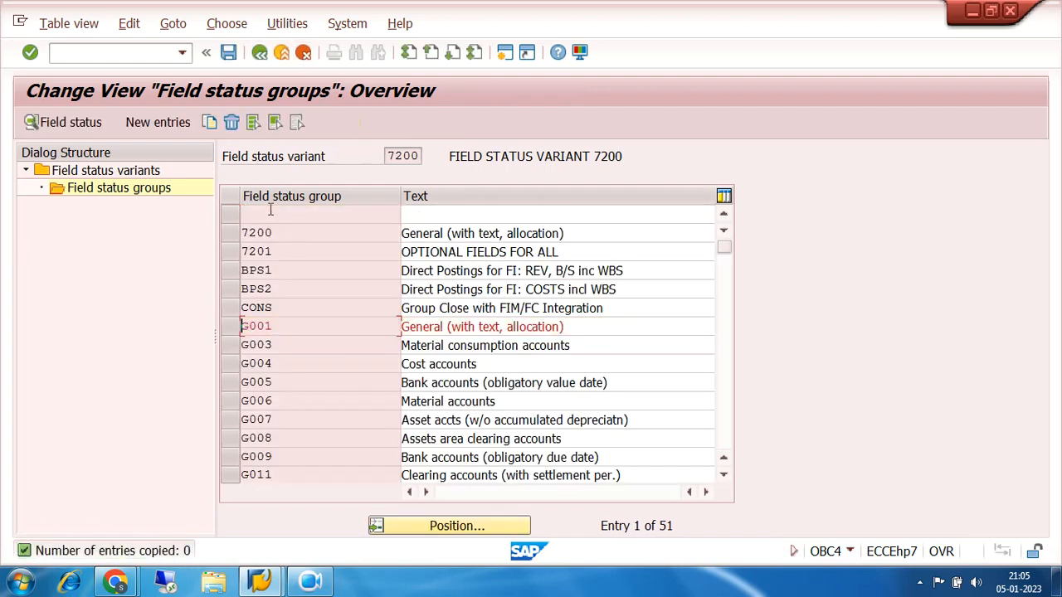
Examine the General data field settings of field status group 7201, and return to SAP Easy Access
double_click(269, 252)
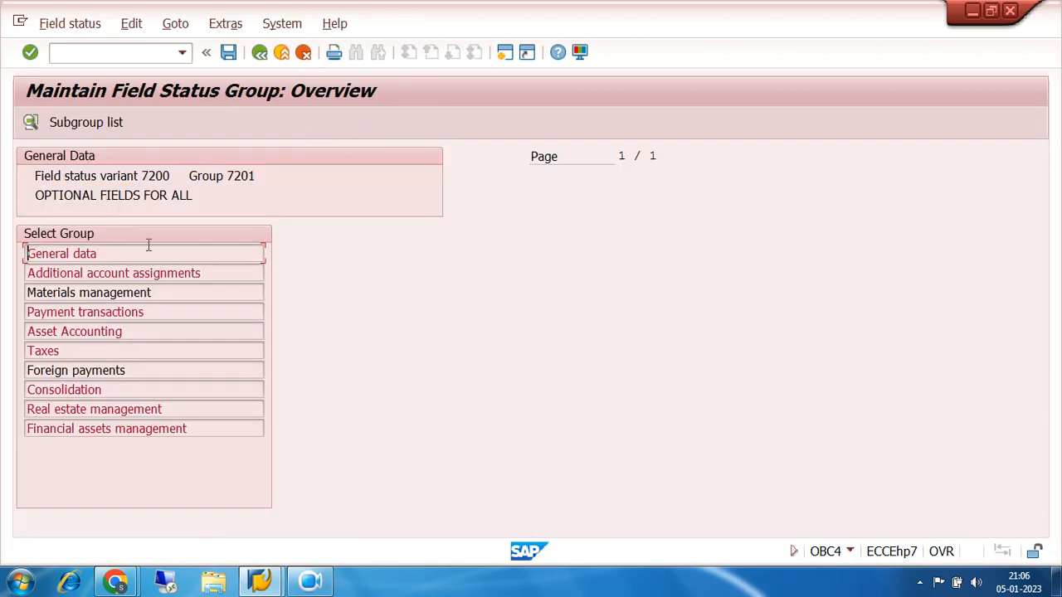
double_click(103, 252)
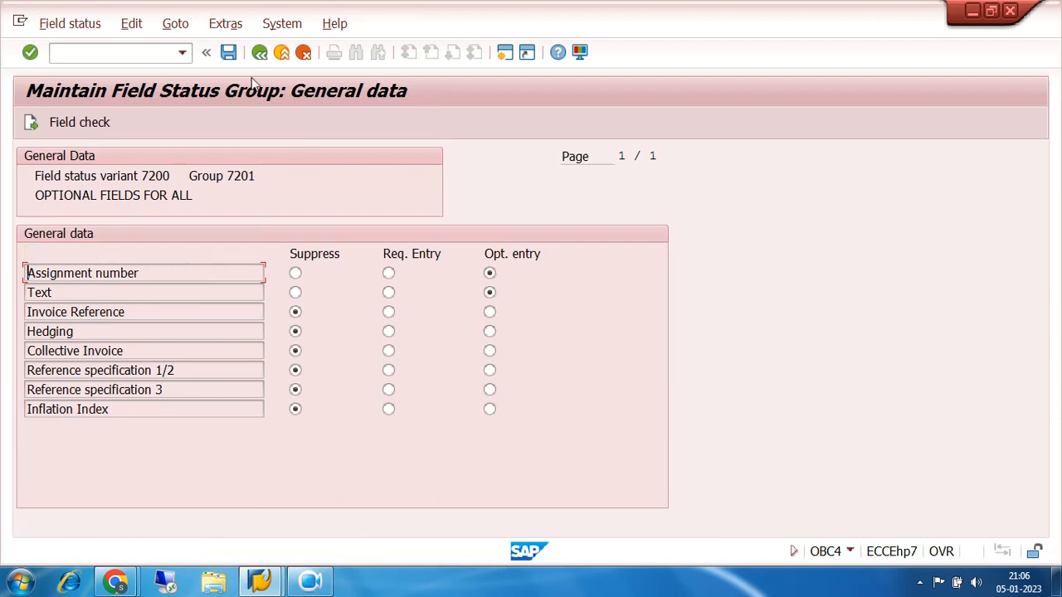
click(259, 52)
click(260, 52)
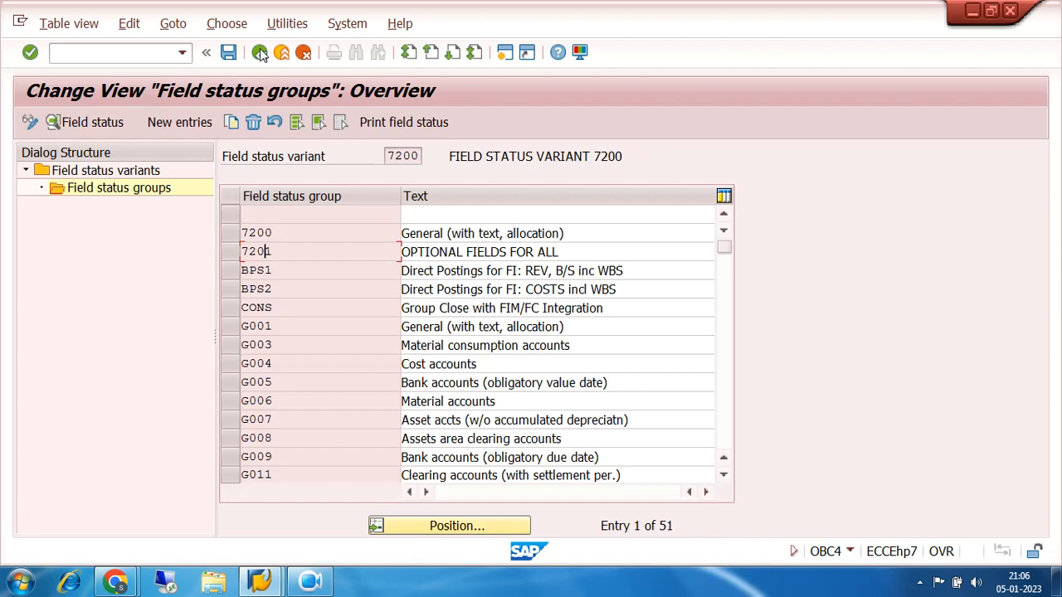
click(260, 52)
click(260, 52)
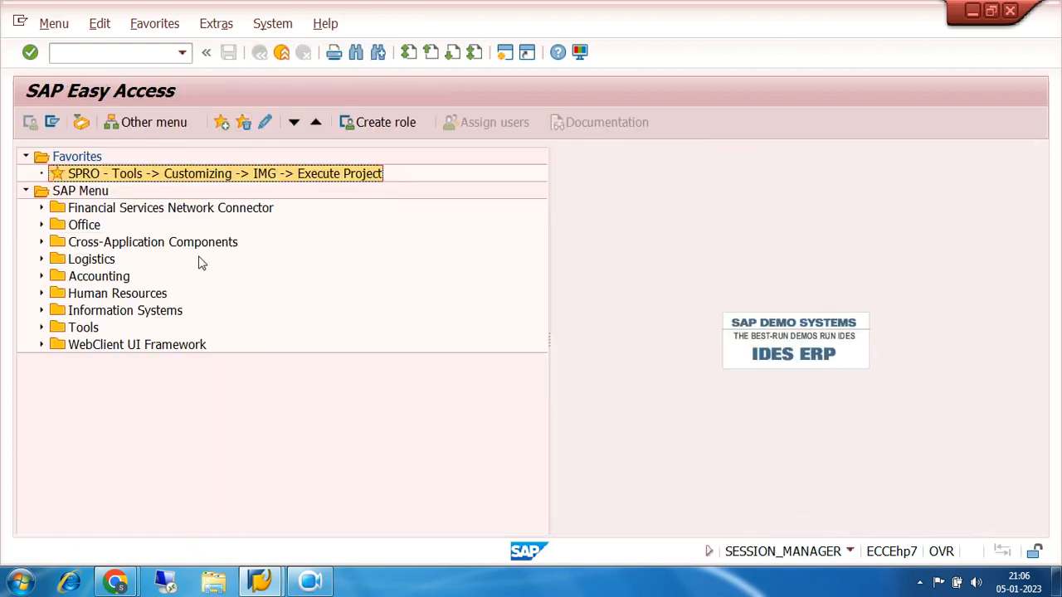
Reopen FS00, recheck the field status group assigned to the 9% SGST RECEIVABLE account, and return to SAP Easy Access
click(183, 53)
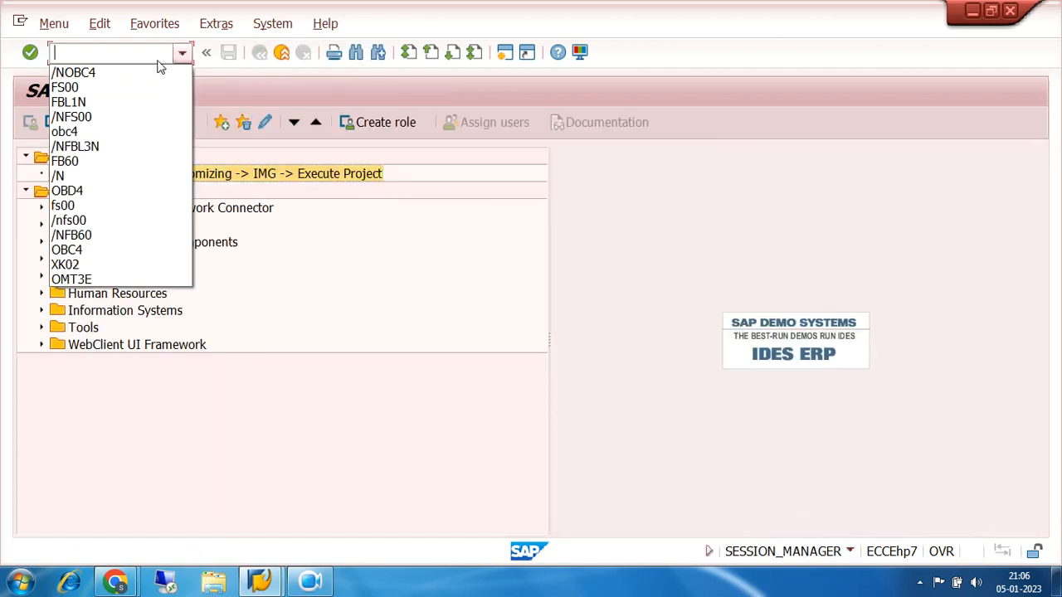
click(116, 88)
click(29, 52)
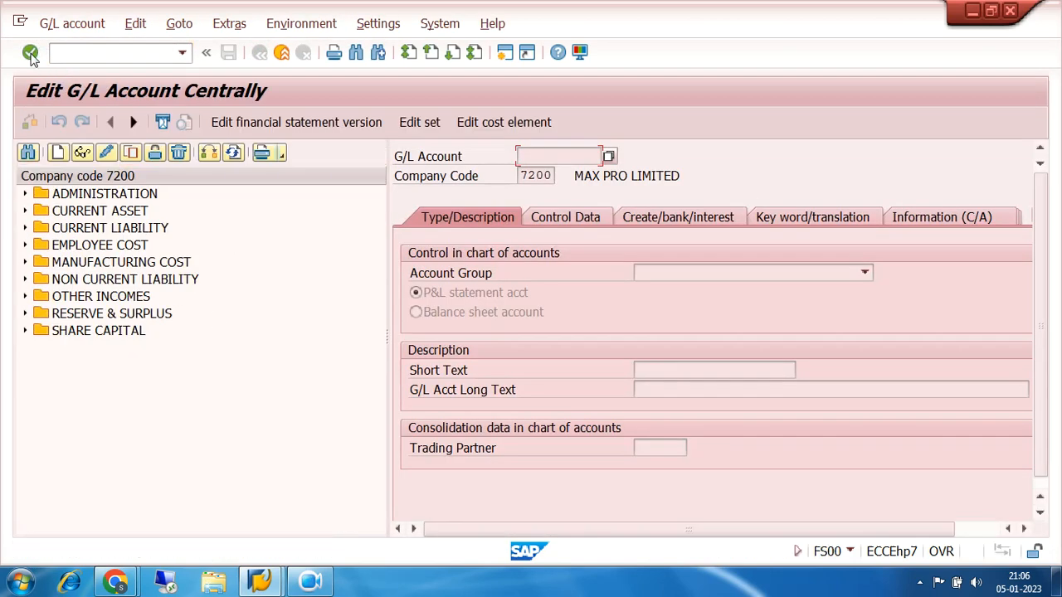
click(25, 262)
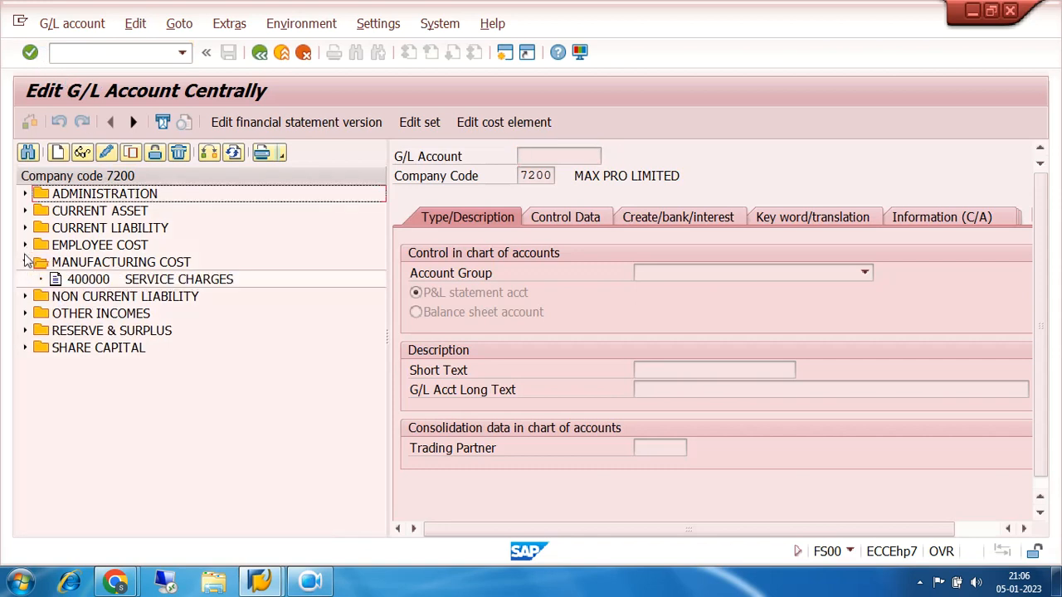
click(24, 262)
click(25, 211)
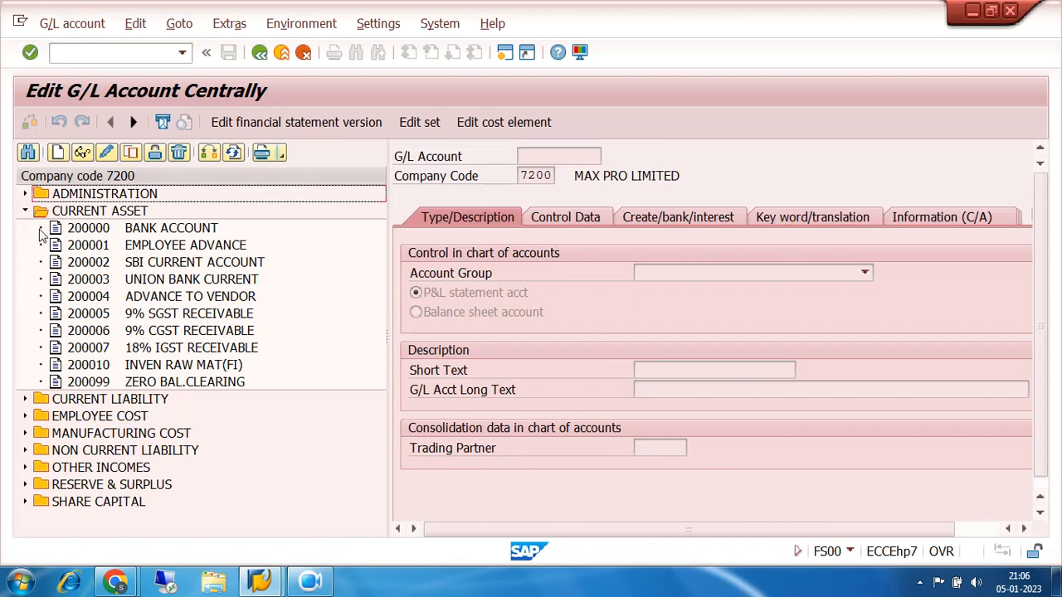
double_click(145, 313)
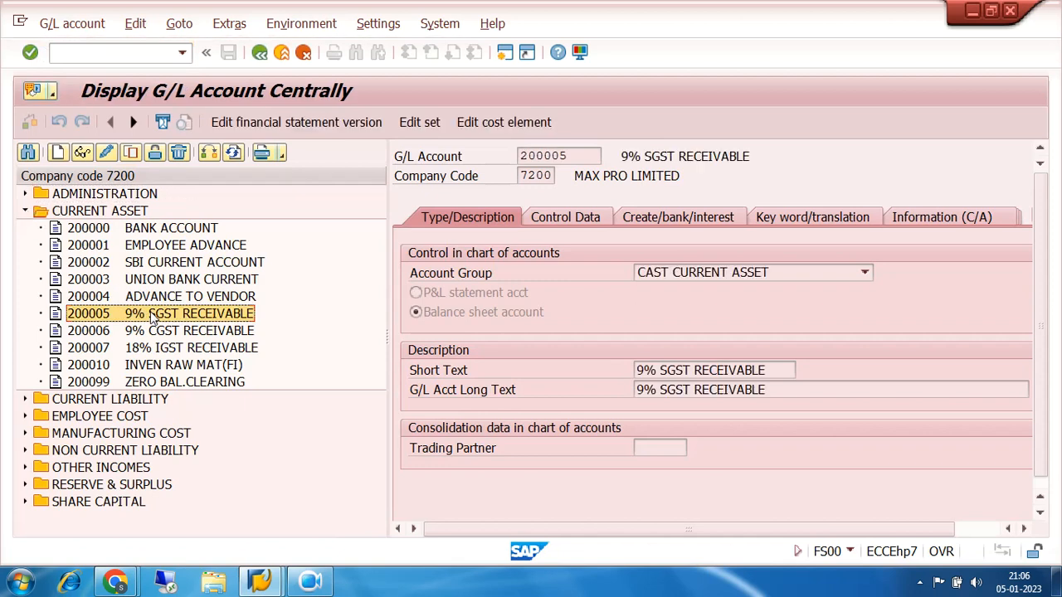
click(666, 219)
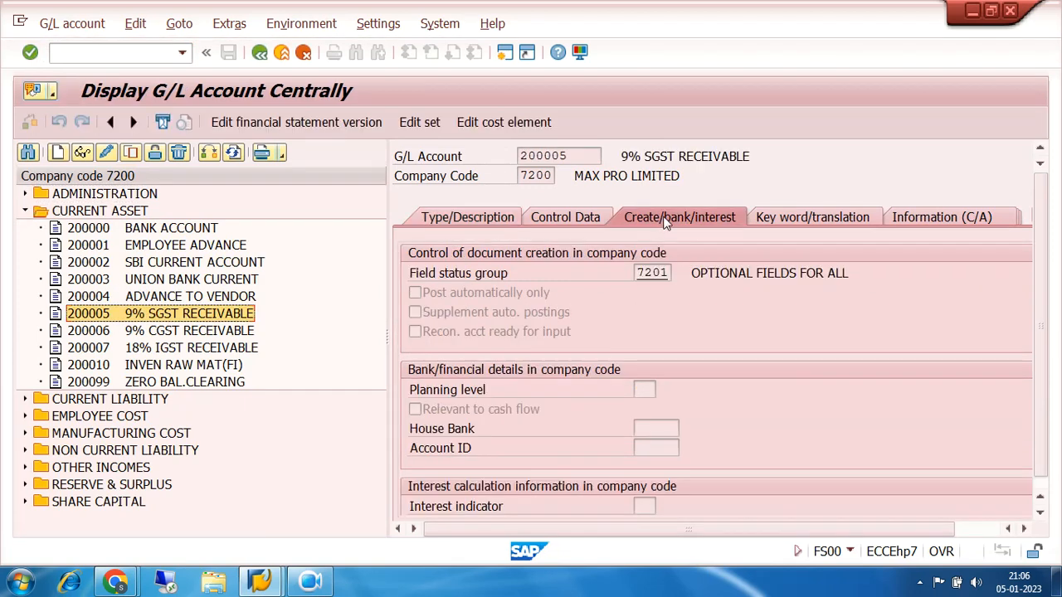
click(672, 274)
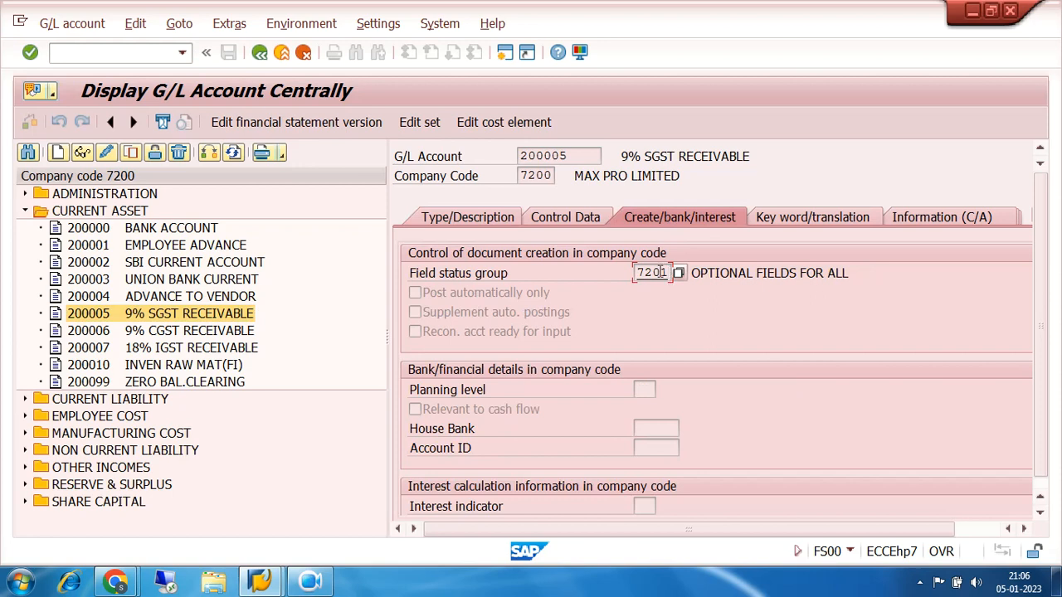
click(259, 52)
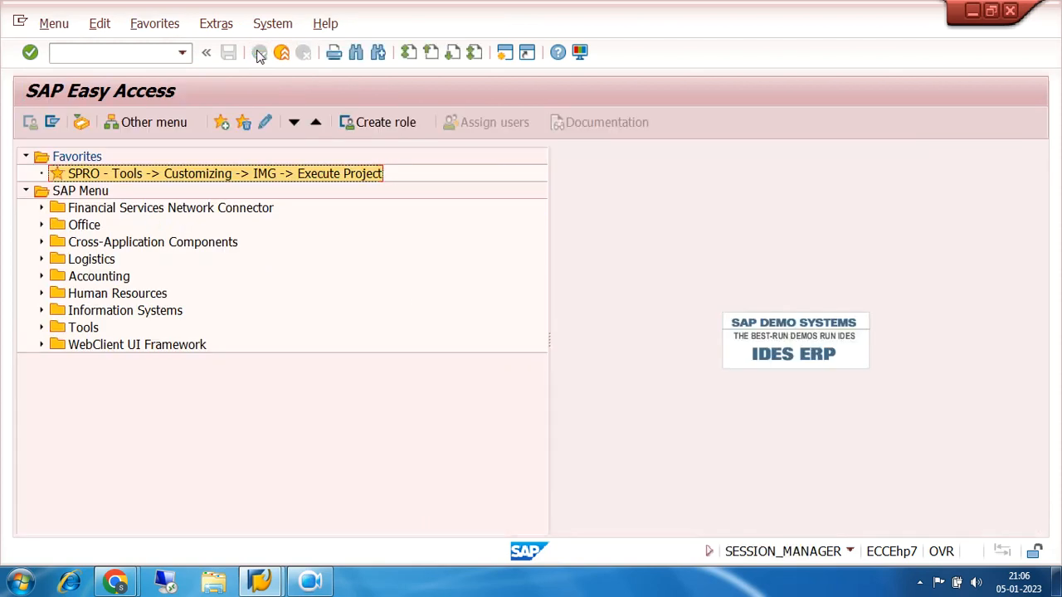
click(307, 584)
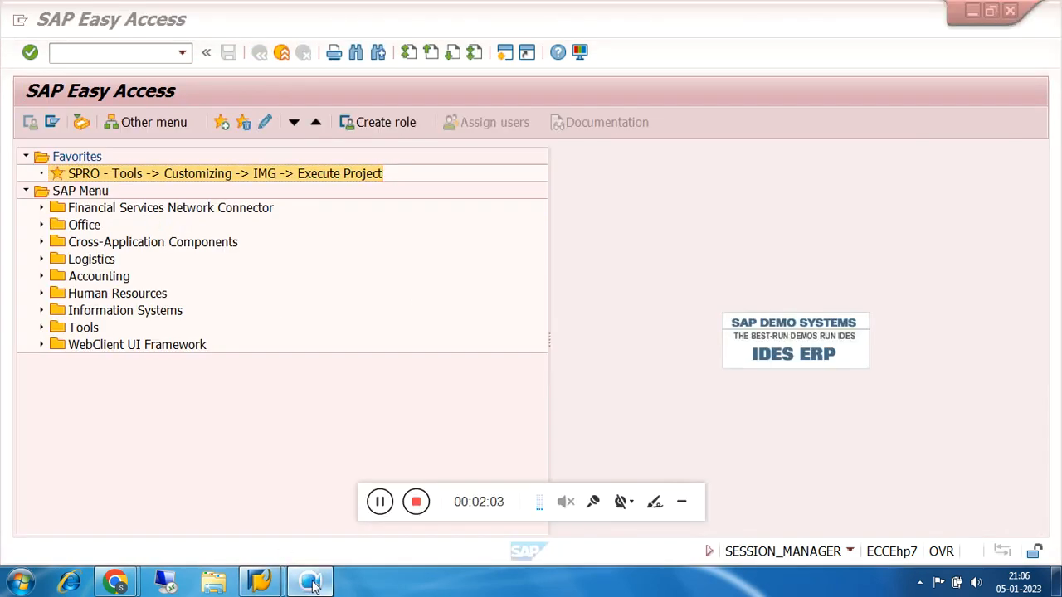
click(682, 505)
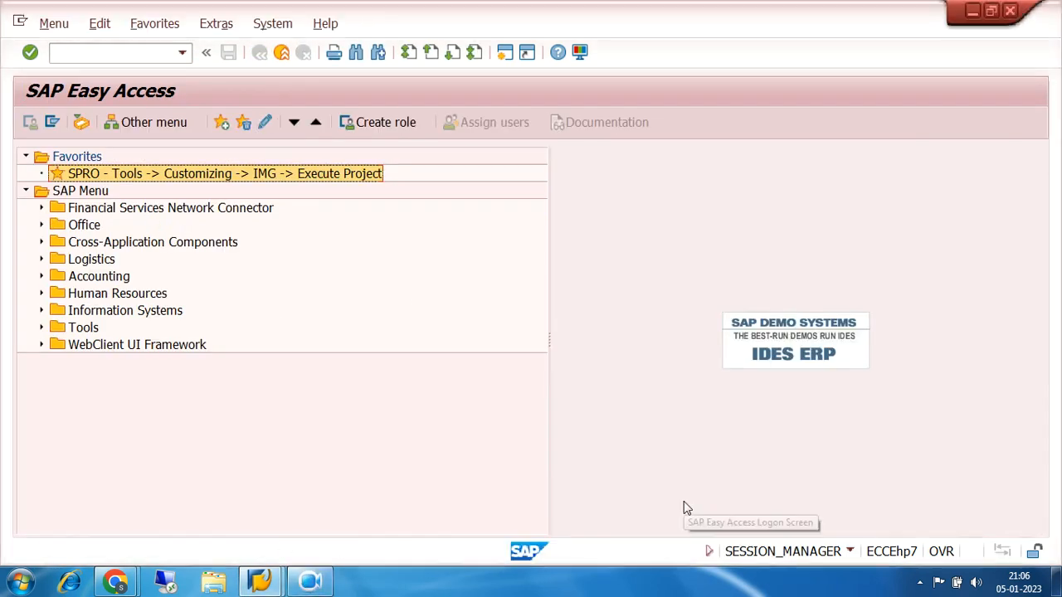
Open the SAP Reference IMG and expand Financial Accounting (New), Accounts Receivable and Accounts Payable, down to Business Transactions
double_click(210, 174)
click(111, 125)
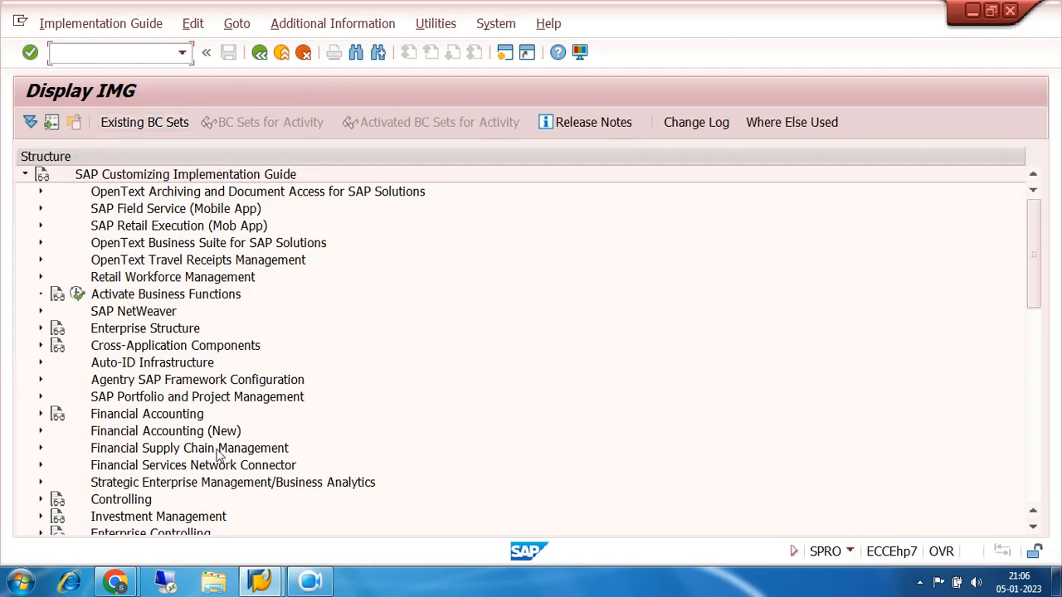
click(40, 432)
scroll(501, 328, down, 3)
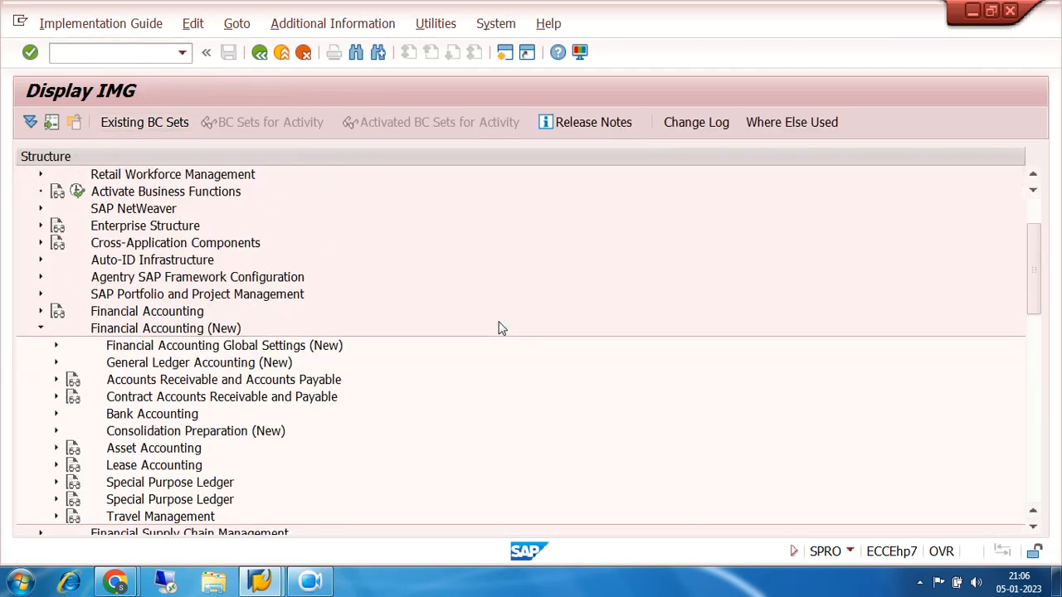
click(56, 328)
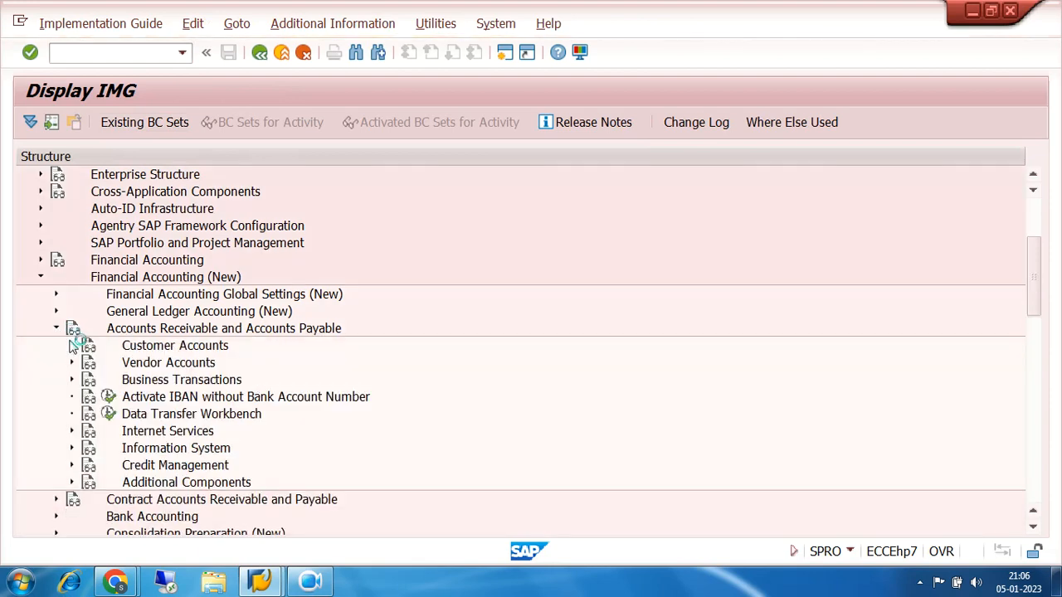
click(71, 381)
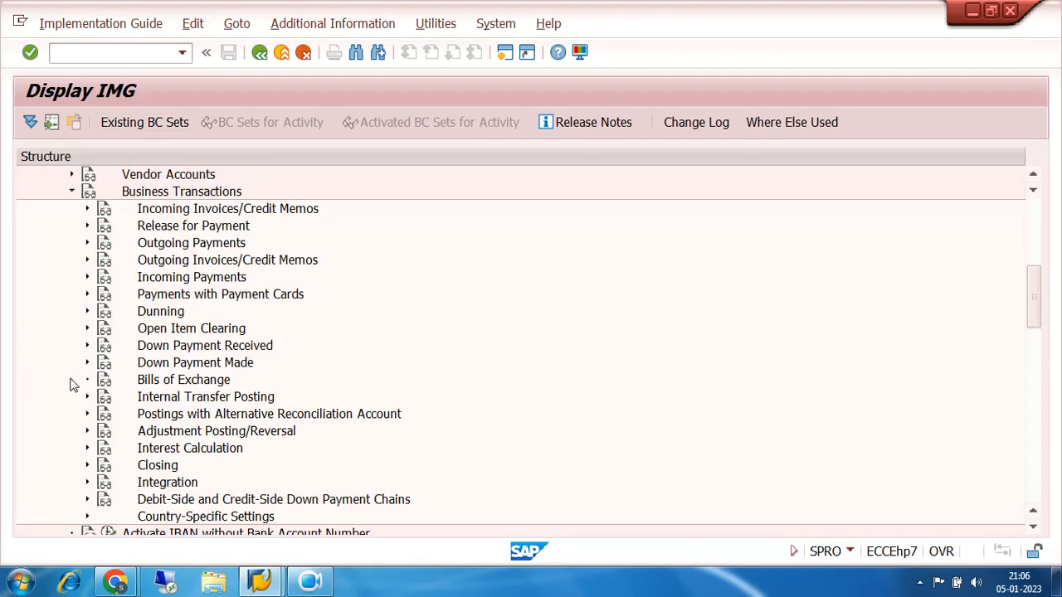
Under Down Payment Made, execute the activity Define Alternative Reconciliation Account for Down Payments
scroll(453, 309, down, 2)
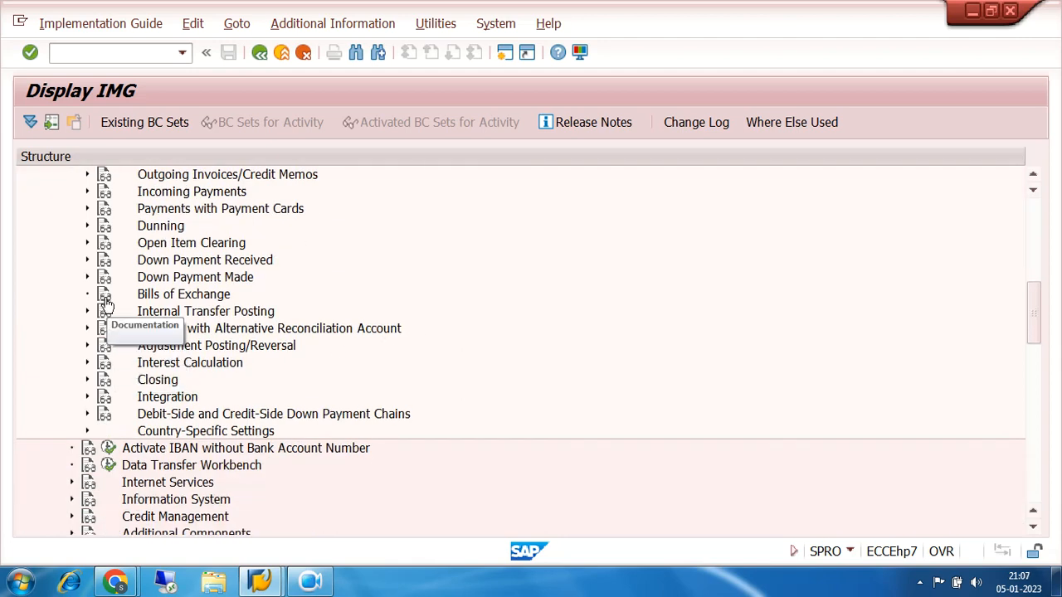
click(88, 278)
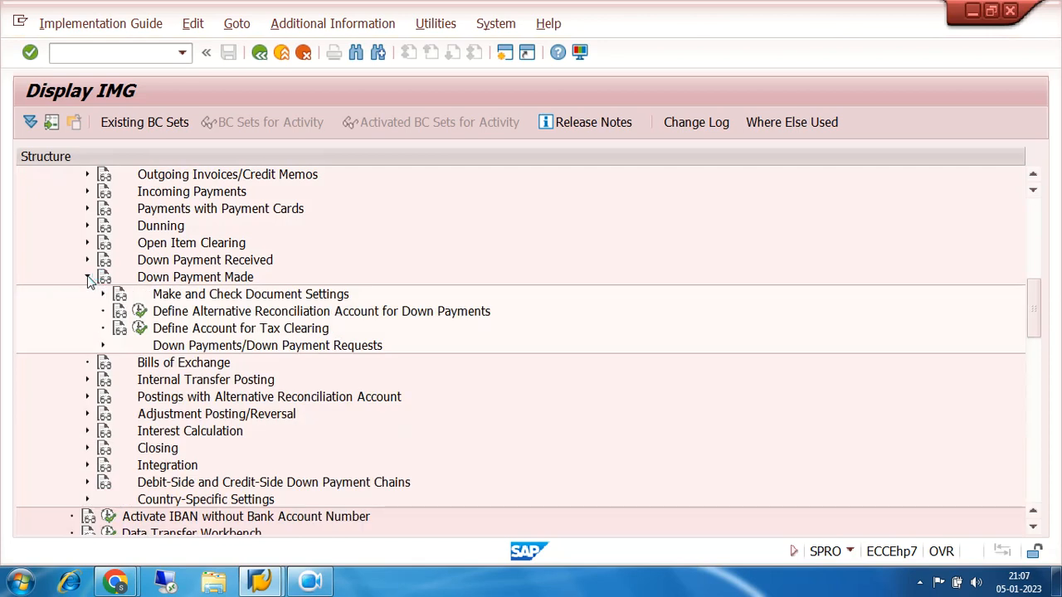
click(139, 313)
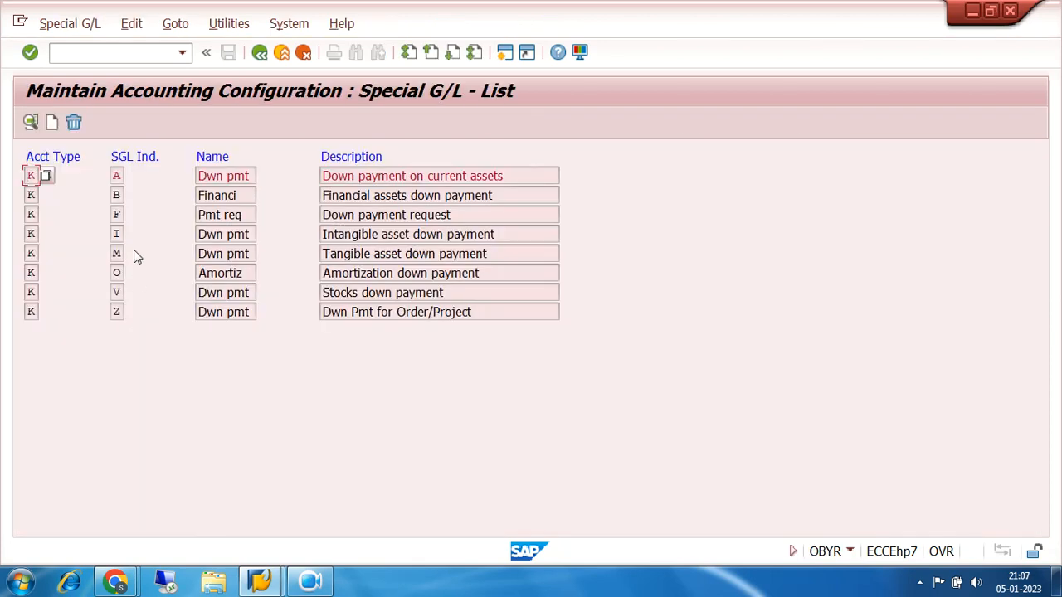
Open special G/L indicator A for vendors in chart of accounts 7200 and check its reconciliation and special G/L accounts
click(117, 175)
click(119, 177)
click(122, 215)
click(119, 175)
click(119, 175)
double_click(119, 175)
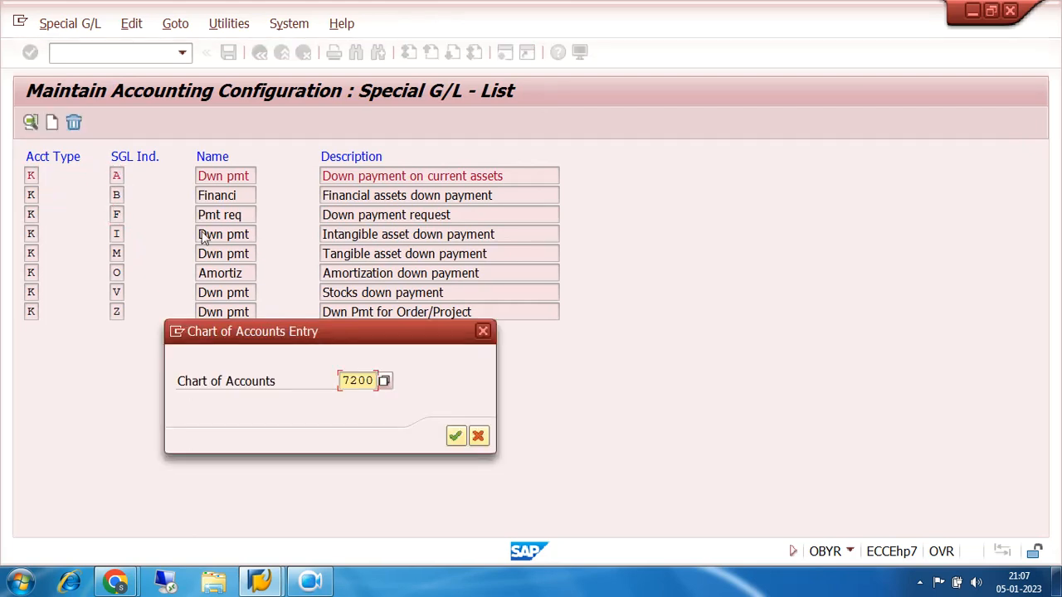
click(456, 436)
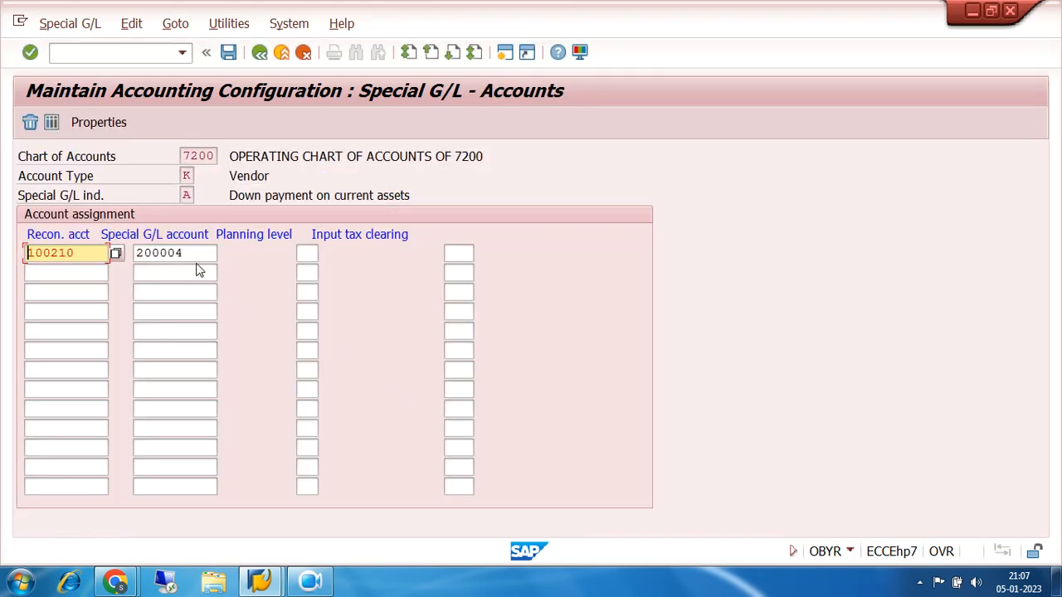
drag(197, 252, 134, 257)
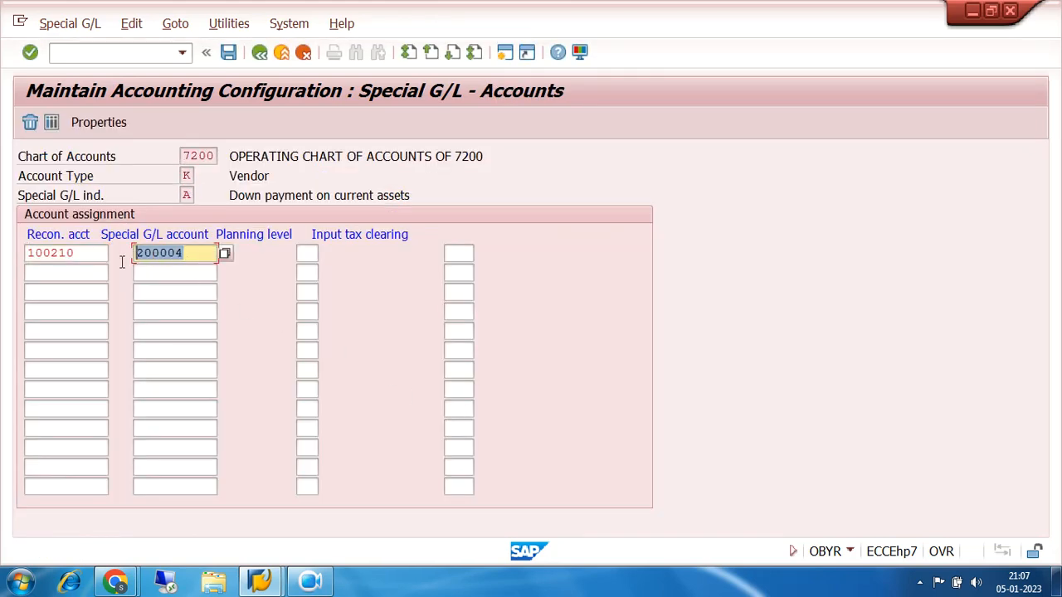
drag(91, 253, 25, 256)
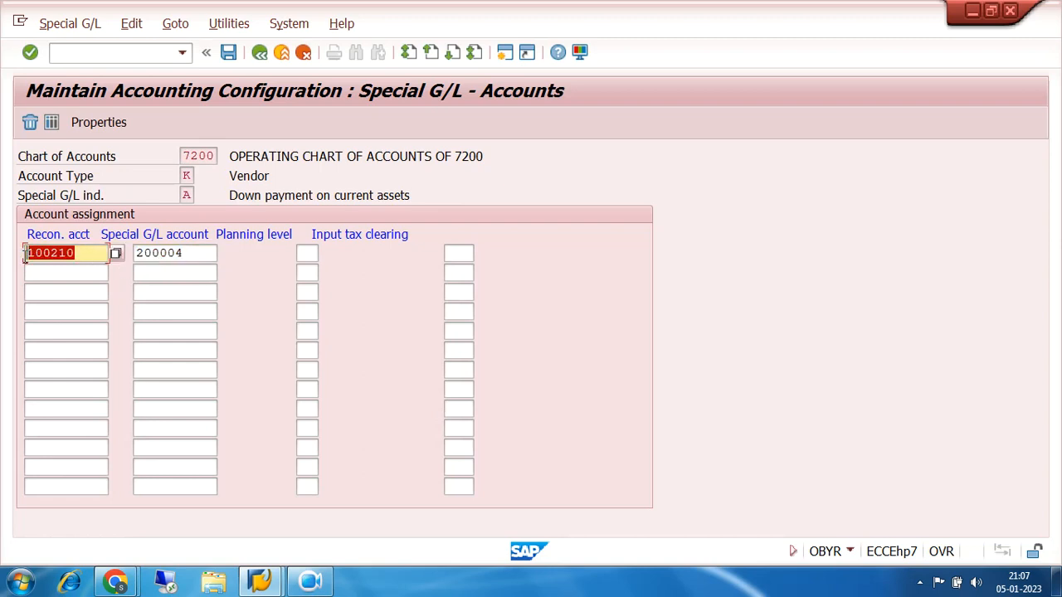
click(186, 196)
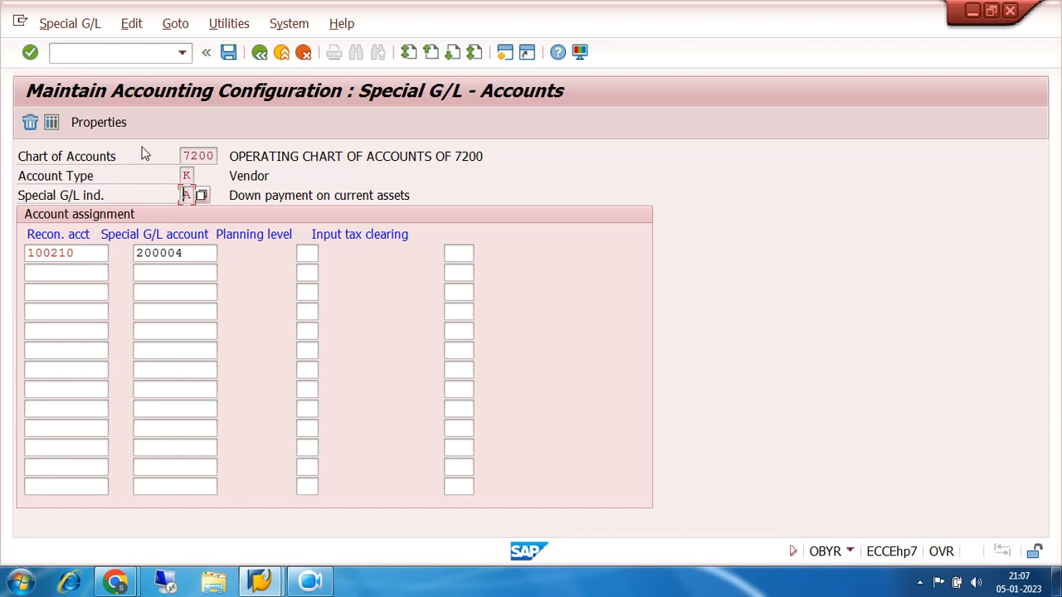
Examine the properties of special G/L indicator A, including its target special G/L indicator, and return to the special G/L list
click(99, 122)
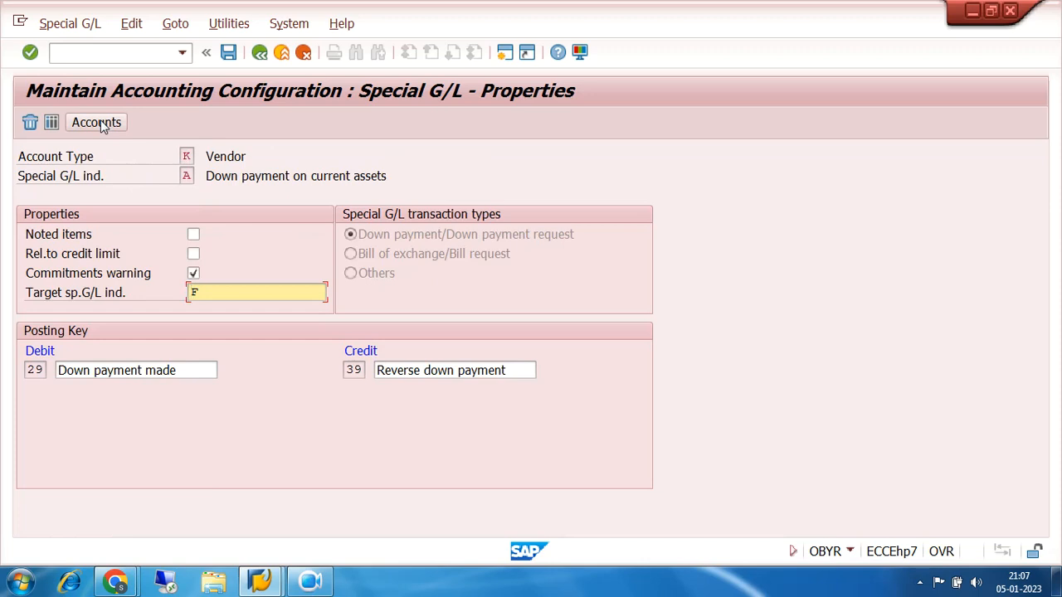
drag(211, 289, 130, 293)
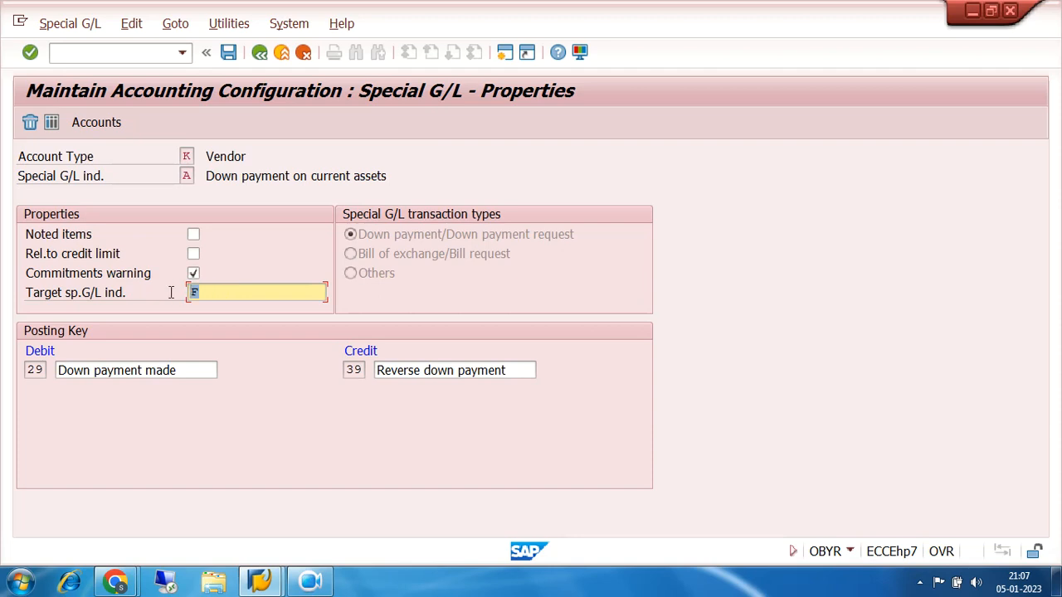
click(207, 288)
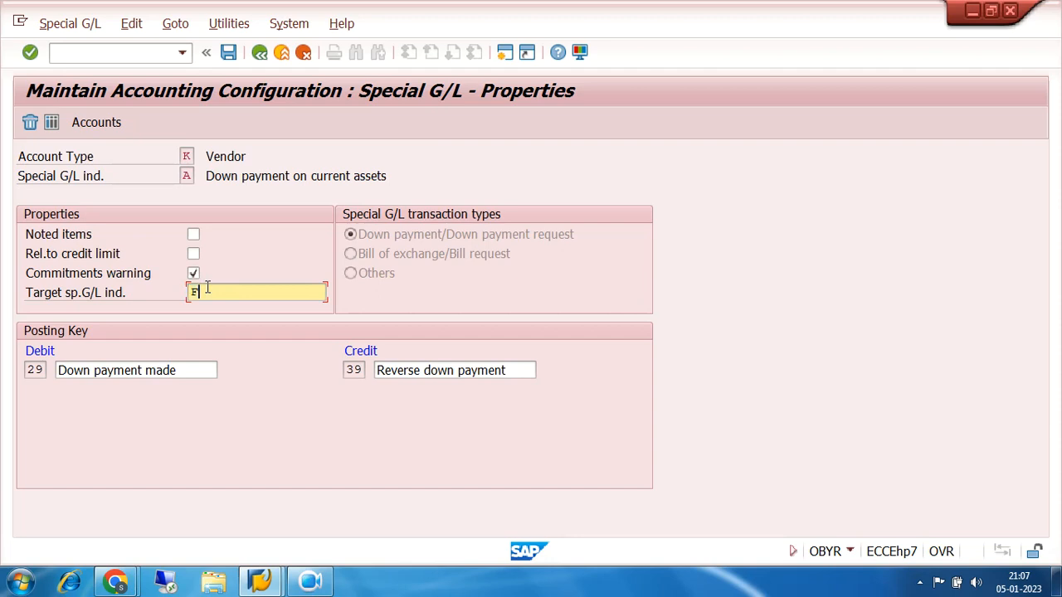
click(190, 176)
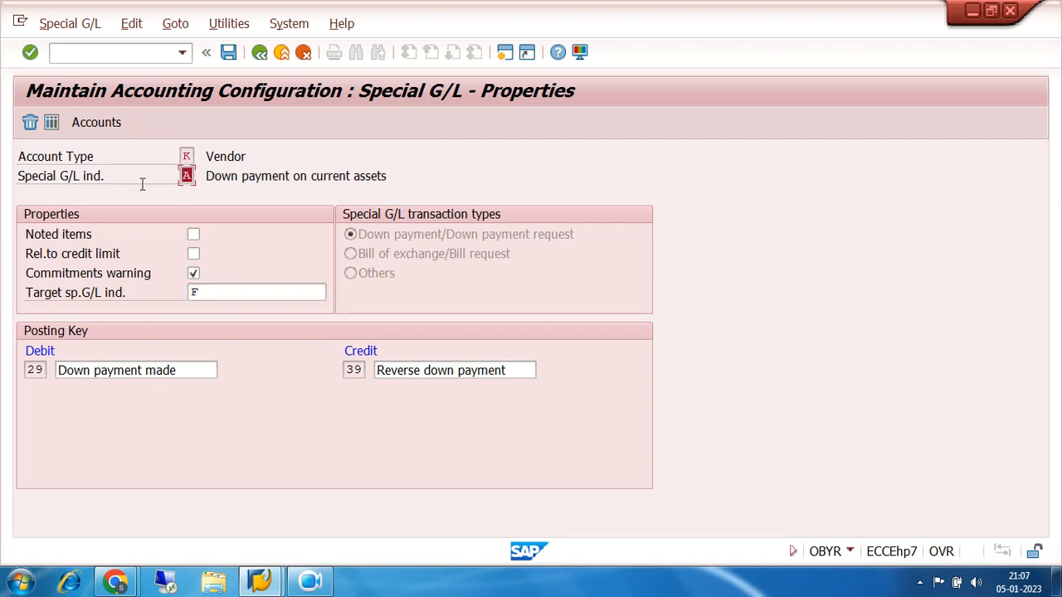
click(259, 52)
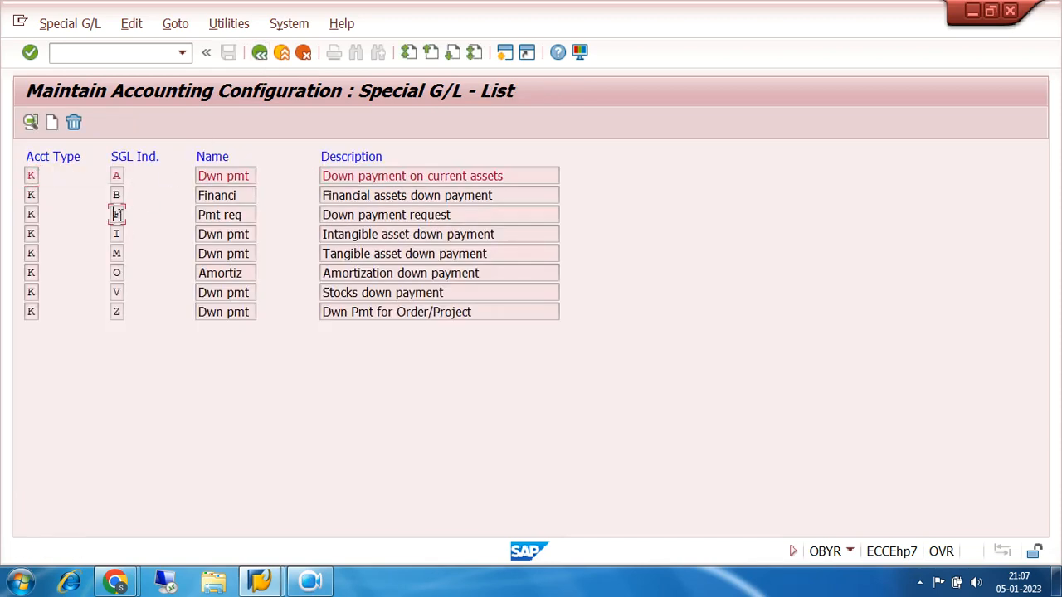
Open special G/L indicator F, Down payment request, and examine its account assignment and its properties, including the target special G/L indicator
double_click(118, 215)
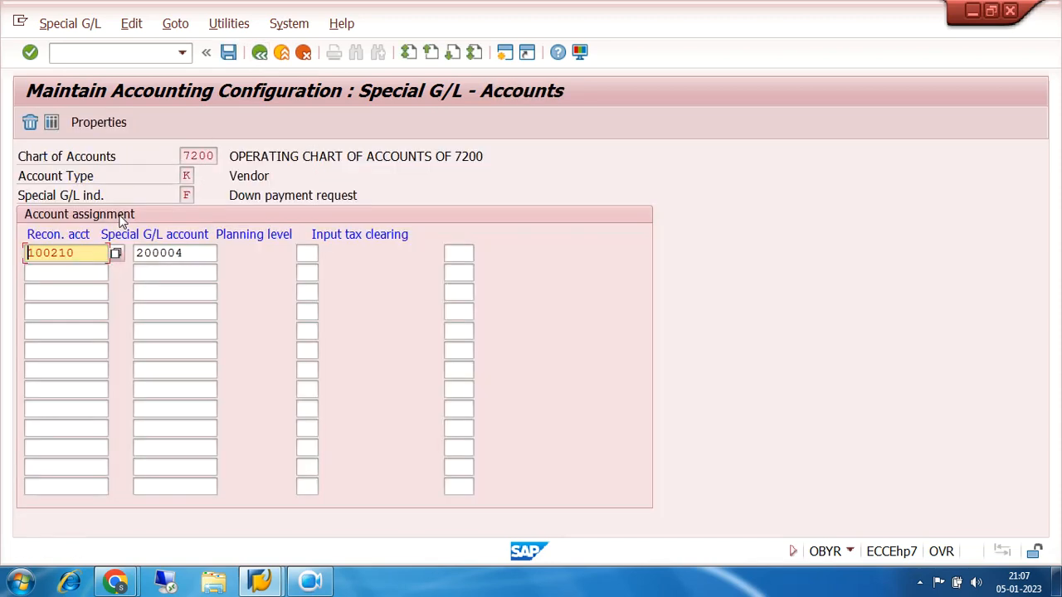
drag(210, 252, 120, 253)
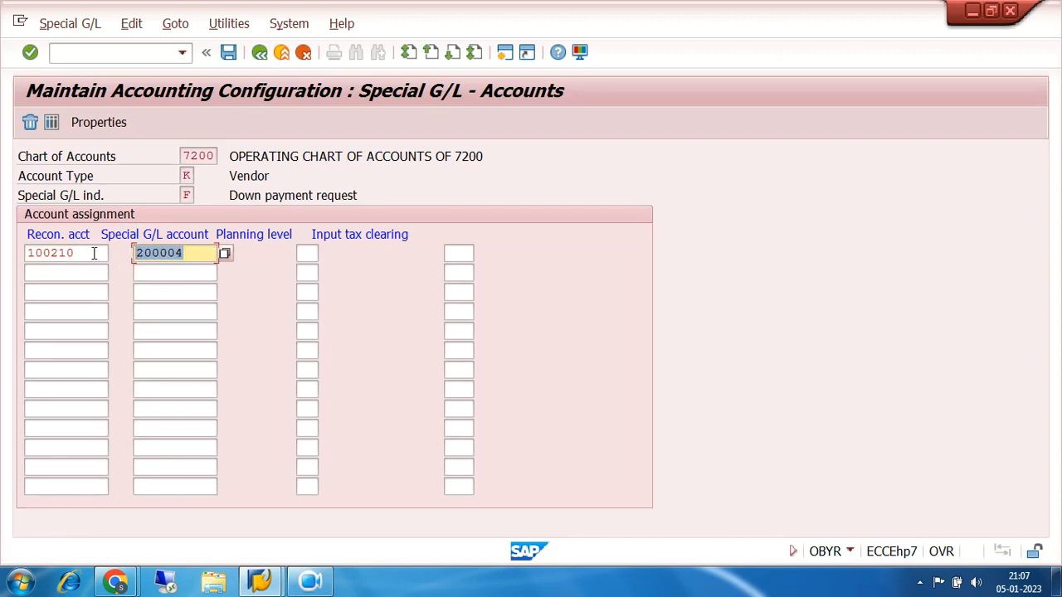
click(64, 253)
drag(64, 253, 16, 260)
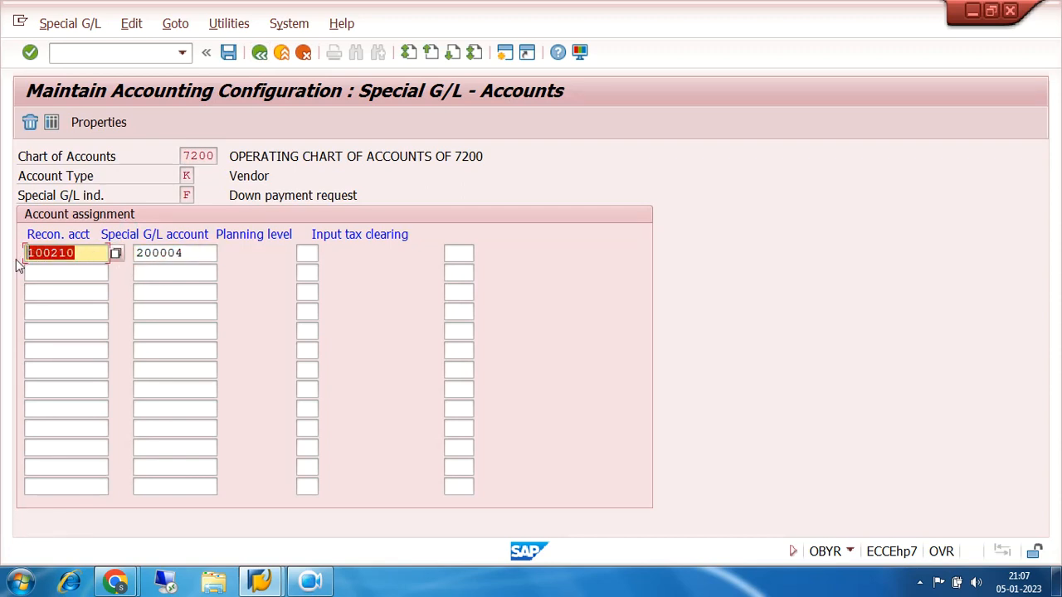
click(186, 195)
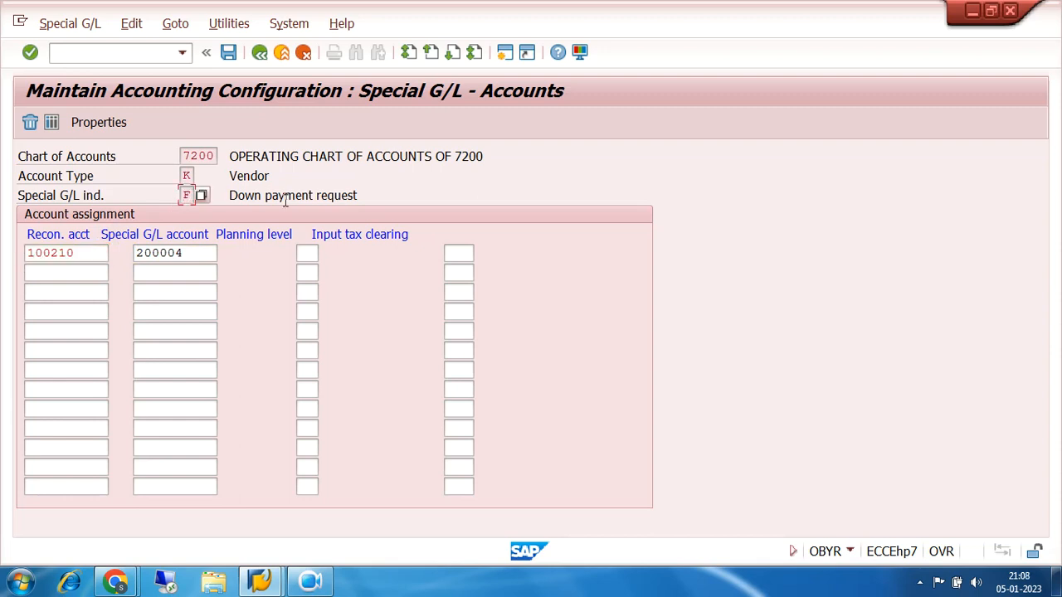
click(99, 122)
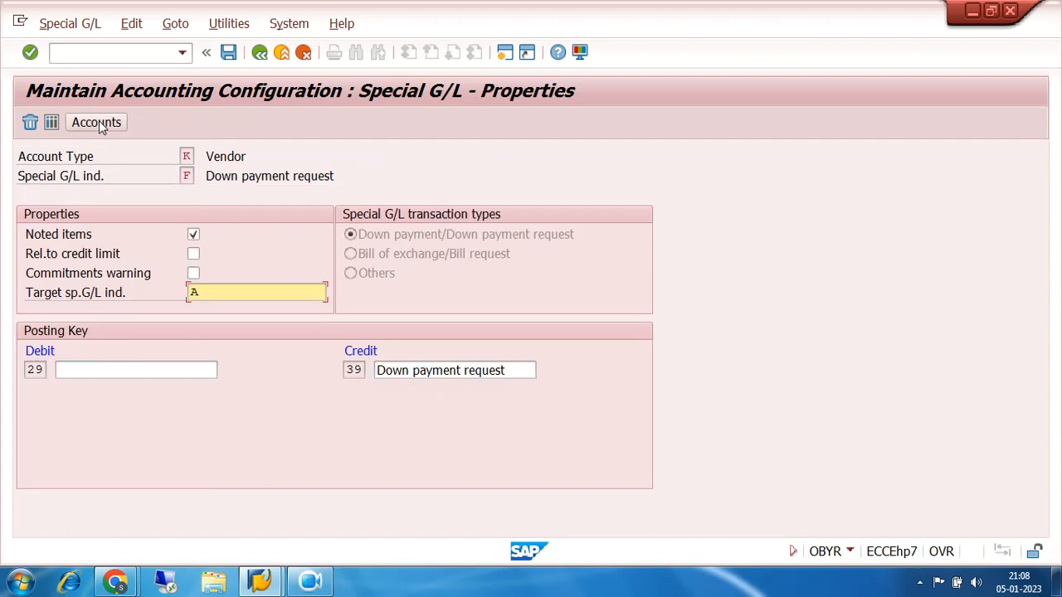
drag(212, 291, 132, 290)
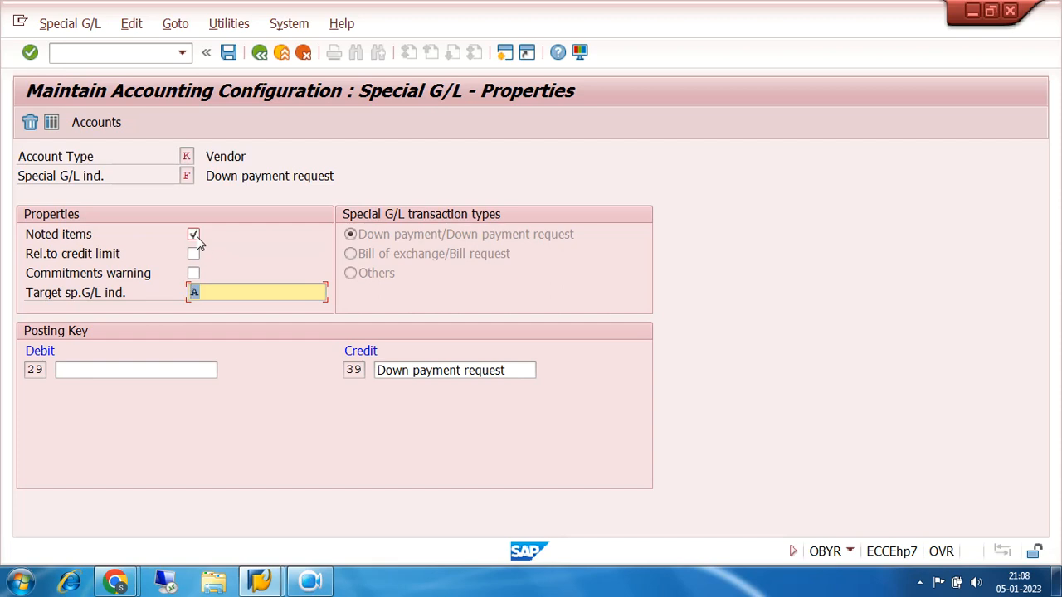
click(311, 582)
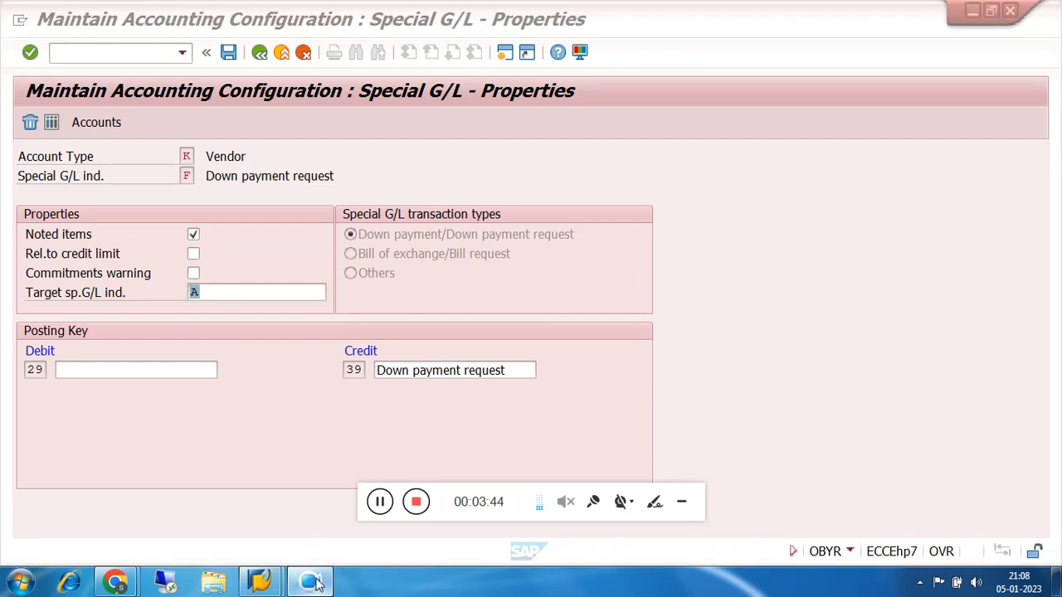
click(685, 506)
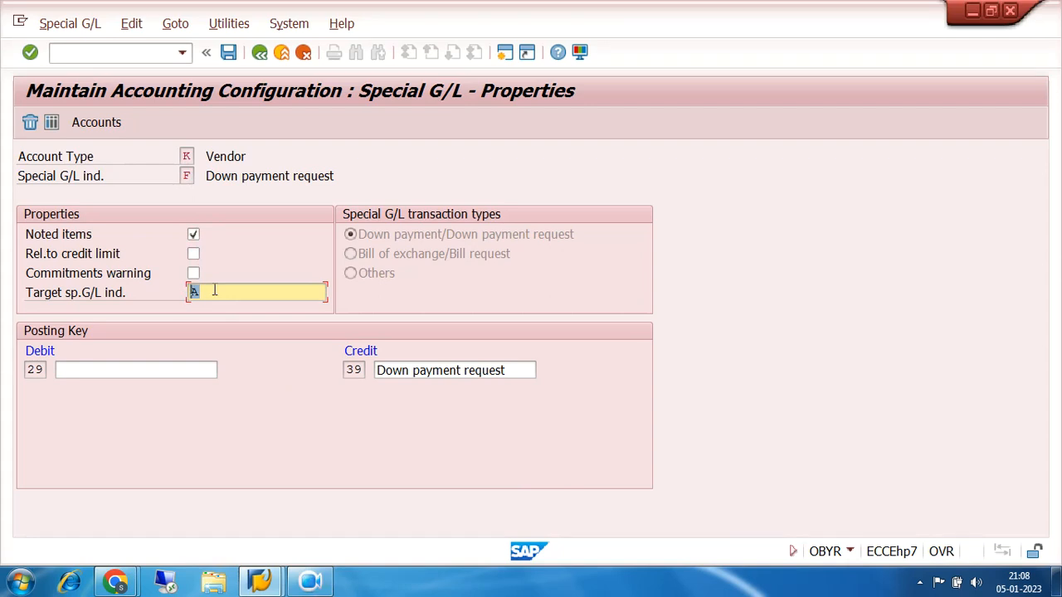
Recheck the special G/L indicator in the down payment request properties and leave the customizing back to SAP Easy Access
click(187, 175)
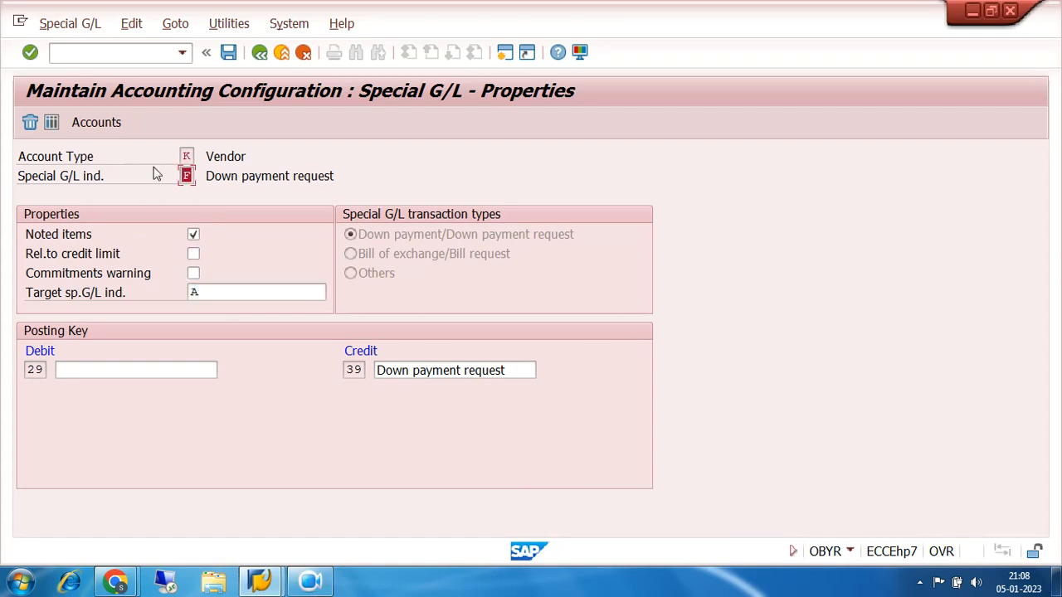
click(260, 53)
click(260, 53)
click(260, 52)
click(260, 52)
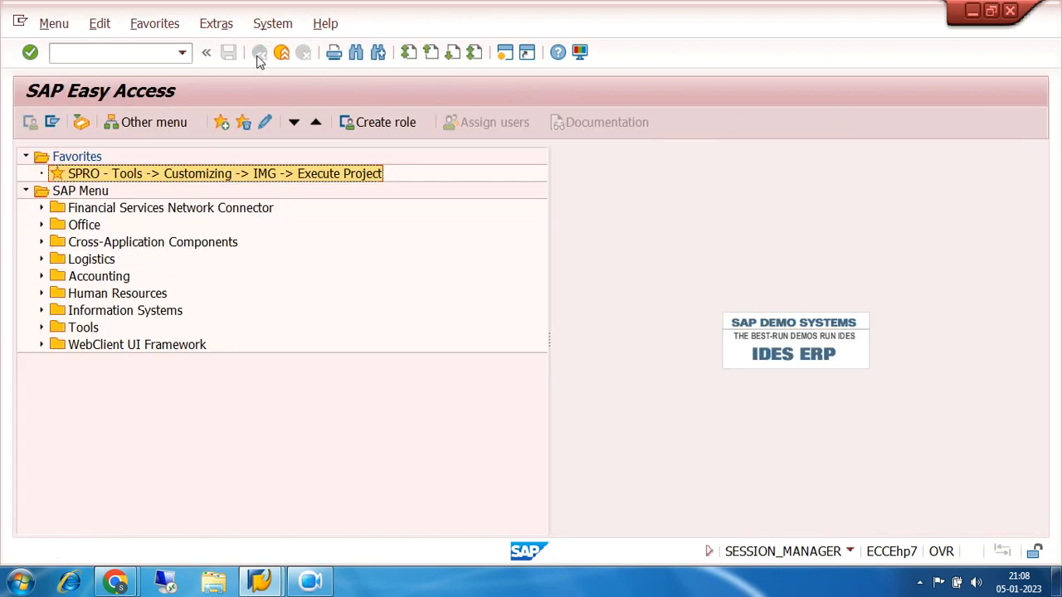
click(310, 582)
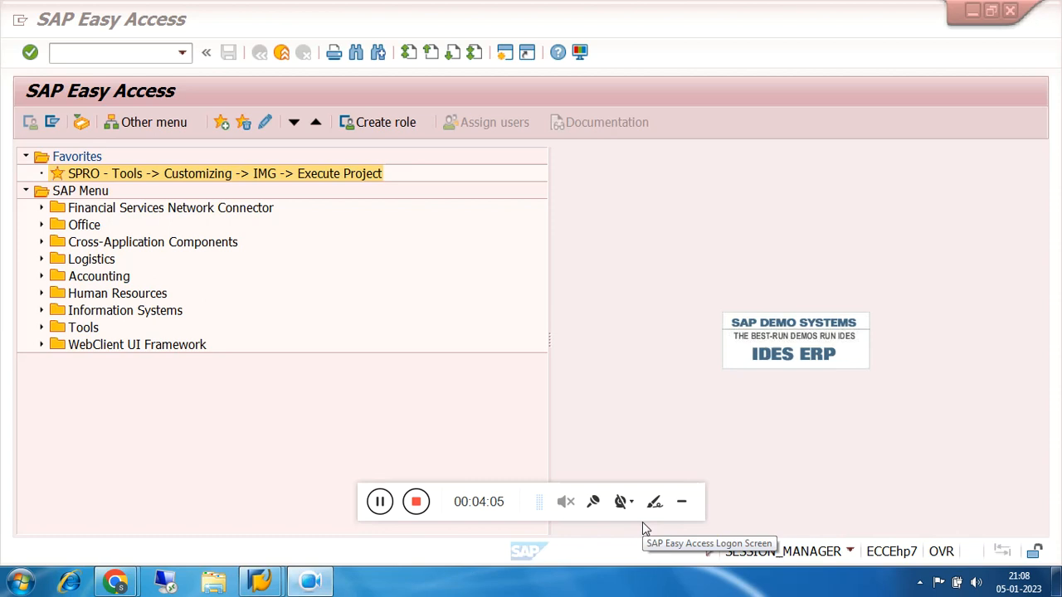
click(682, 506)
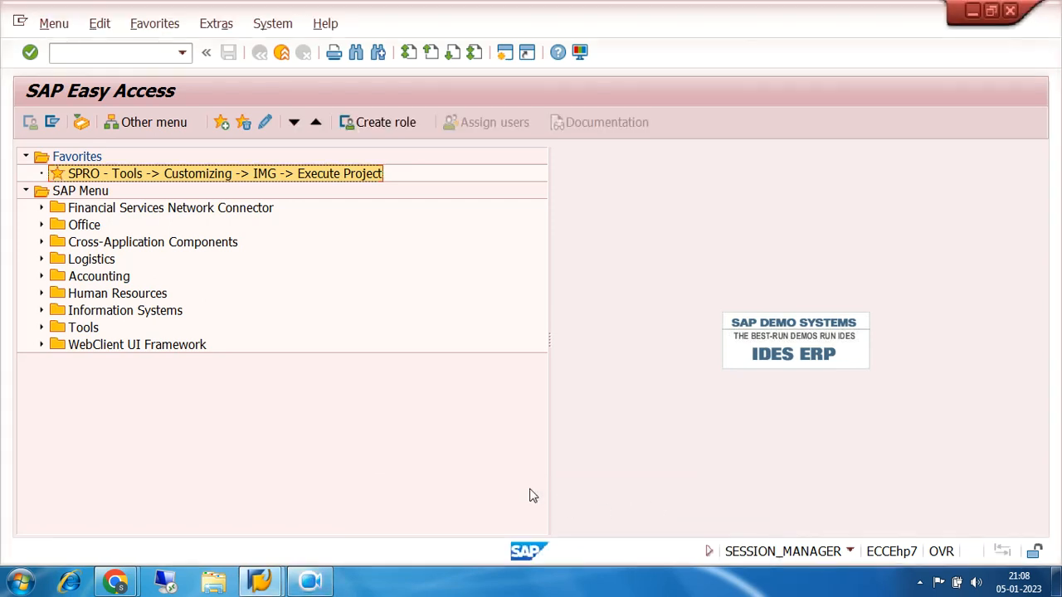
Expand Accounting, Financial Accounting, Accounts Payable, Document Entry and Down Payment, and locate transactions F-47, F-48 and F-54
click(42, 277)
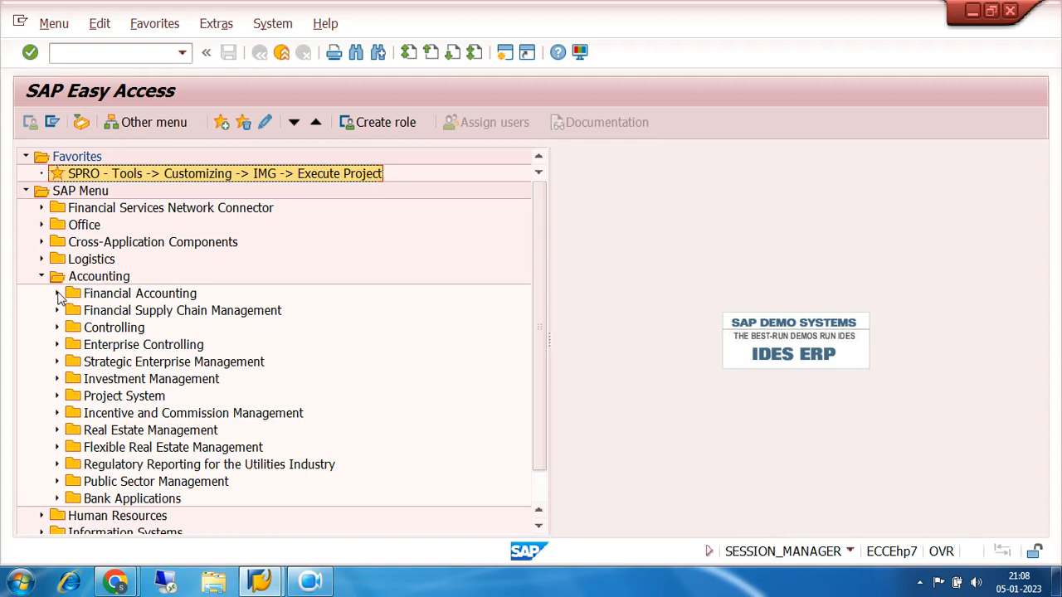
click(56, 294)
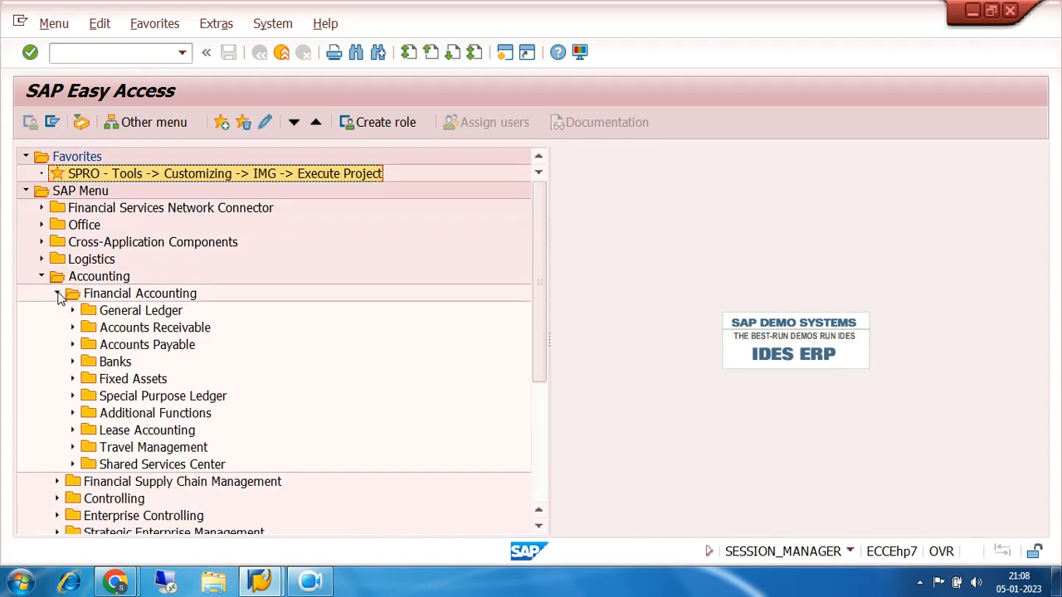
click(72, 345)
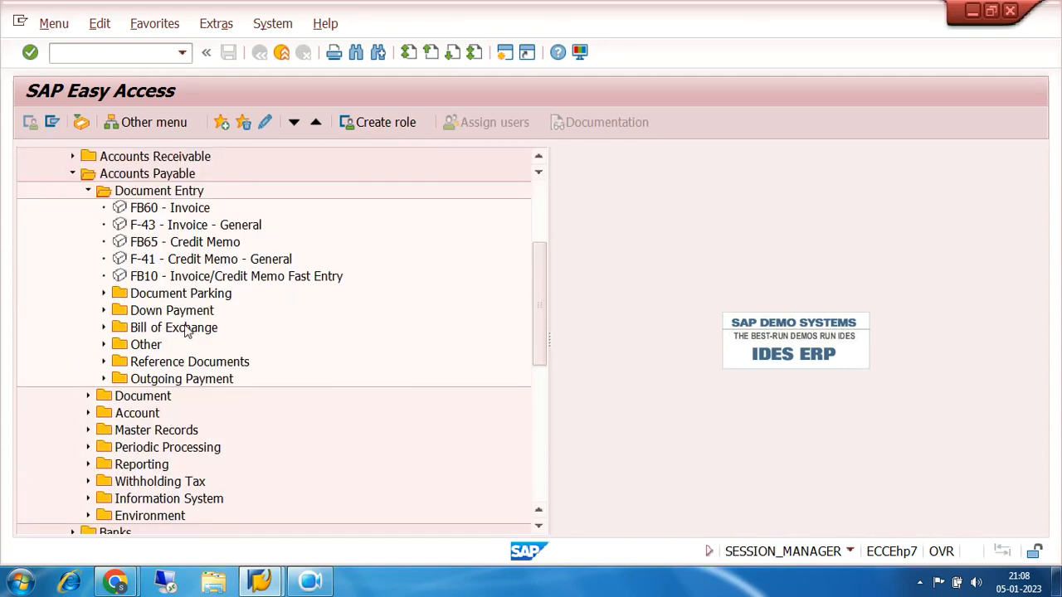
click(104, 310)
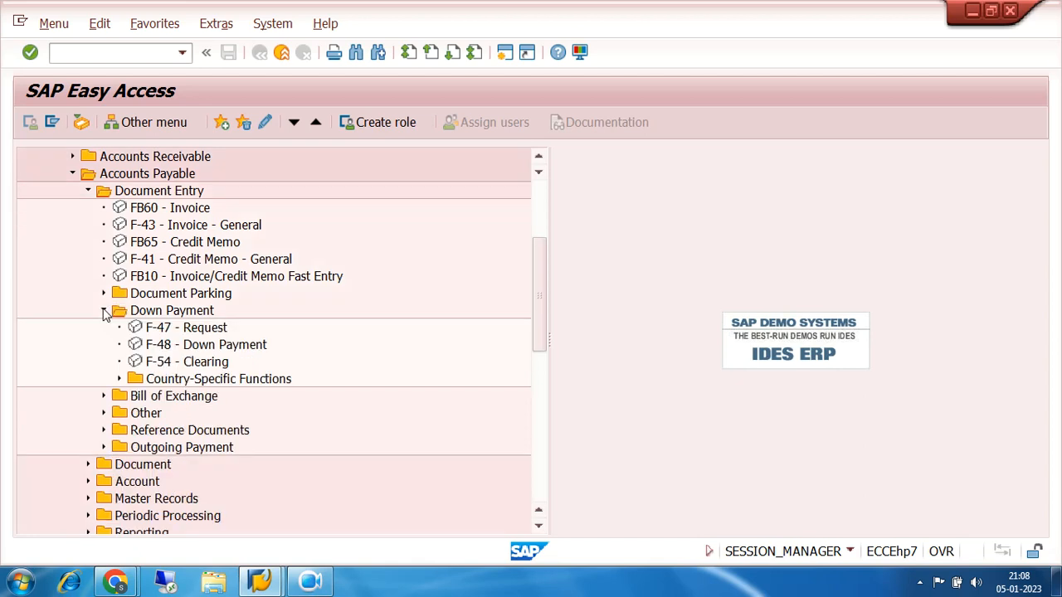
click(181, 330)
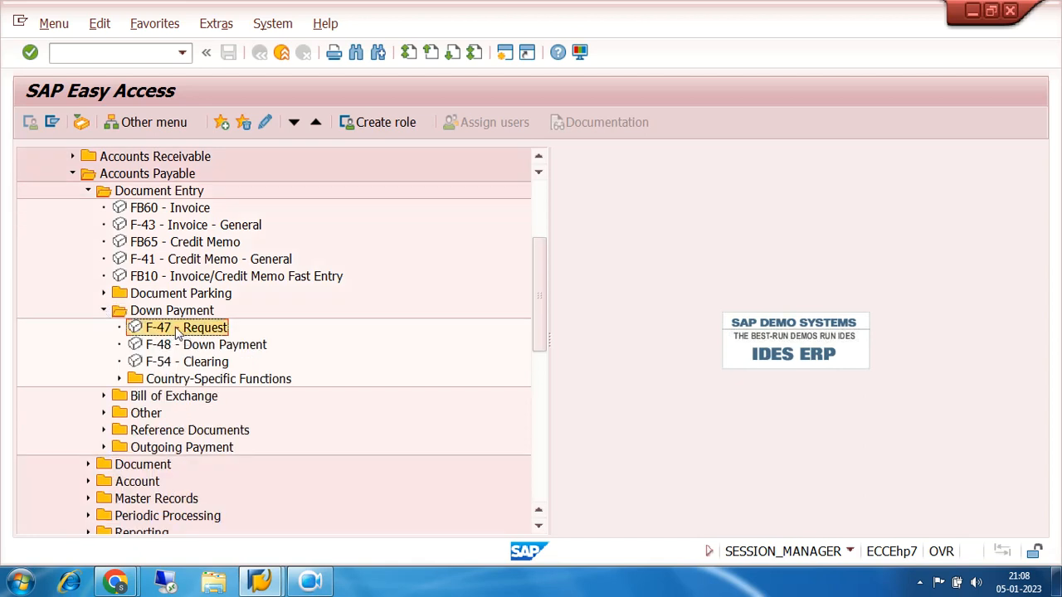
click(182, 347)
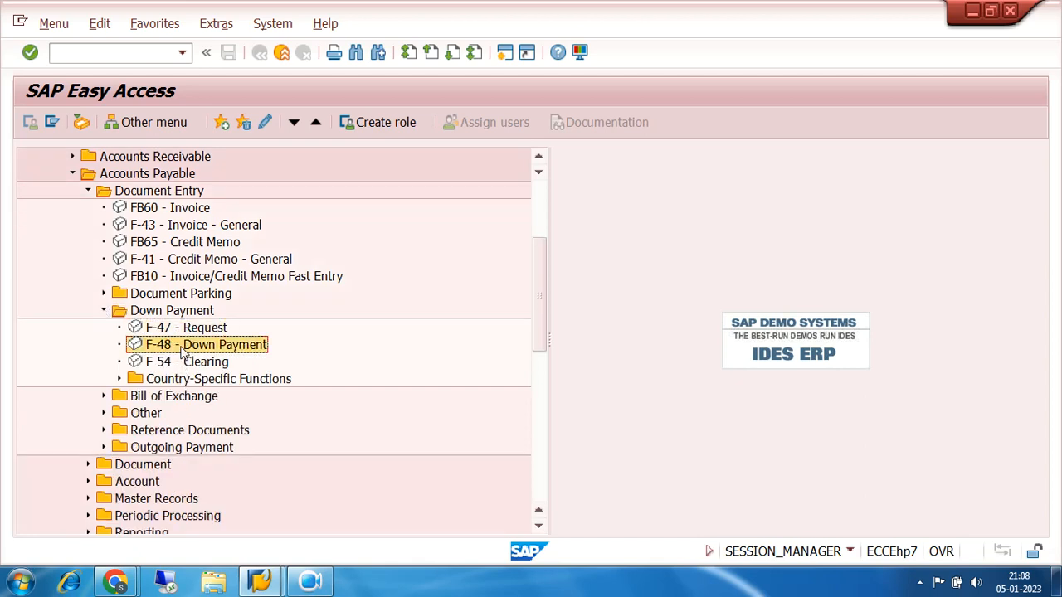
click(186, 366)
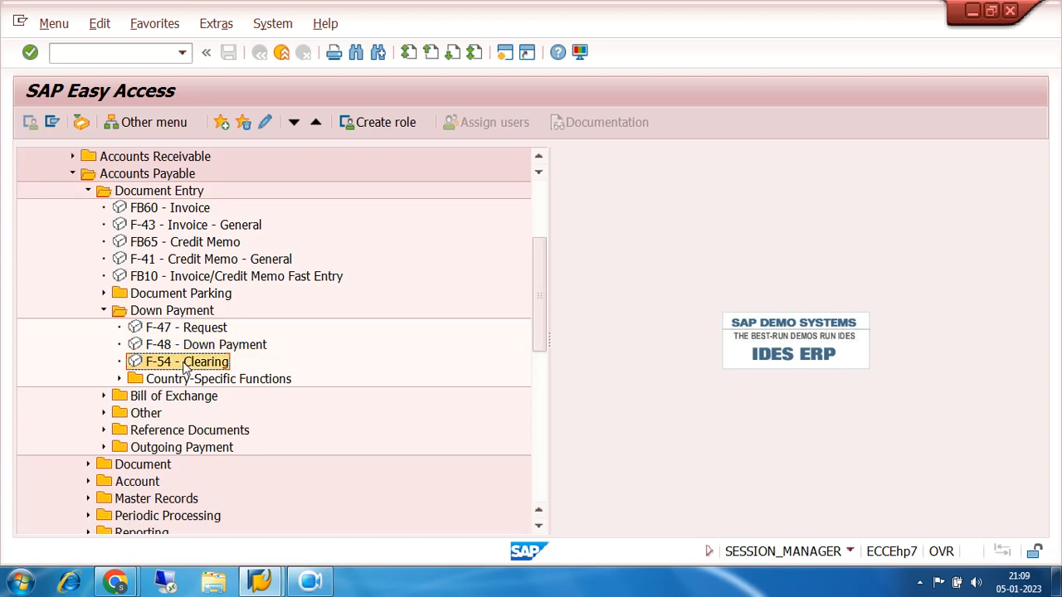
Locate the three vendor down payment transactions again and open F-47, the down payment request
click(183, 348)
click(186, 365)
click(176, 331)
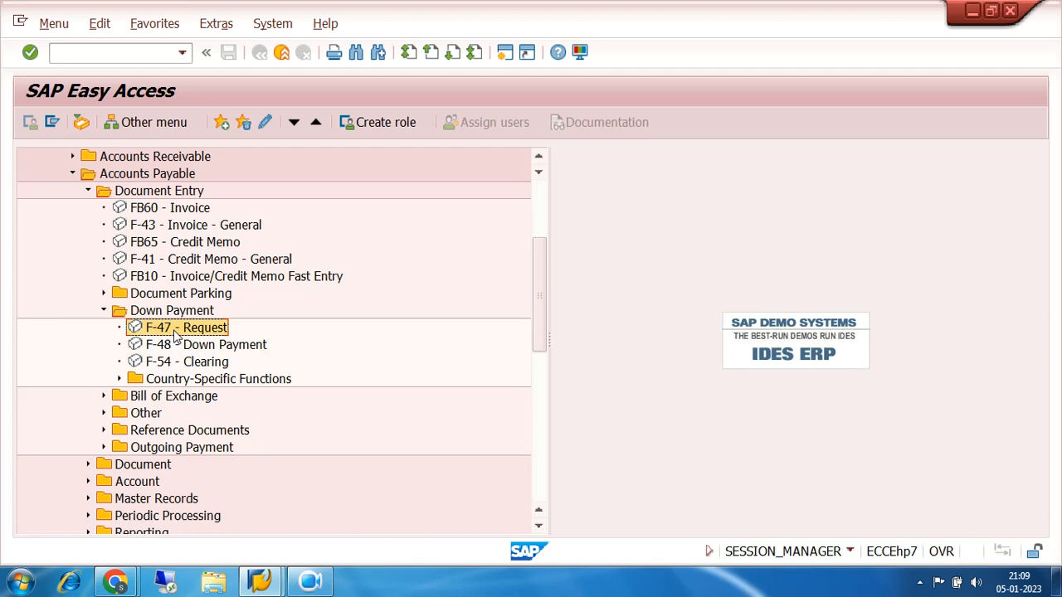
double_click(175, 333)
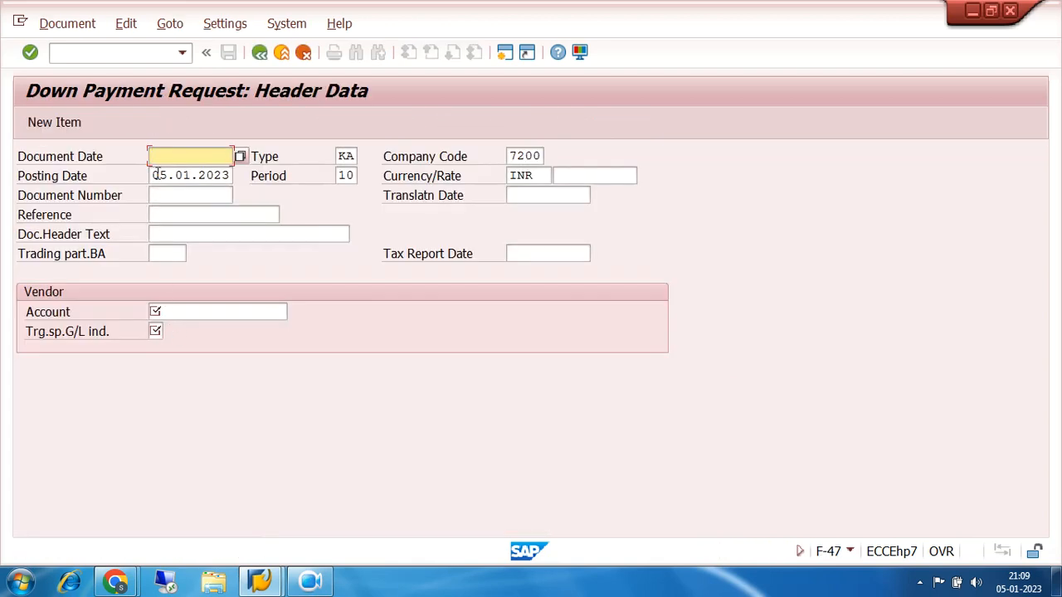
Set both the document date and the posting date of the down payment request to 04.01.2023
text(05.01.2023)
key(BackSpace)
key(BackSpace)
key(BackSpace)
key(BackSpace)
key(BackSpace)
key(BackSpace)
key(BackSpace)
key(BackSpace)
key(BackSpace)
key(BackSpace)
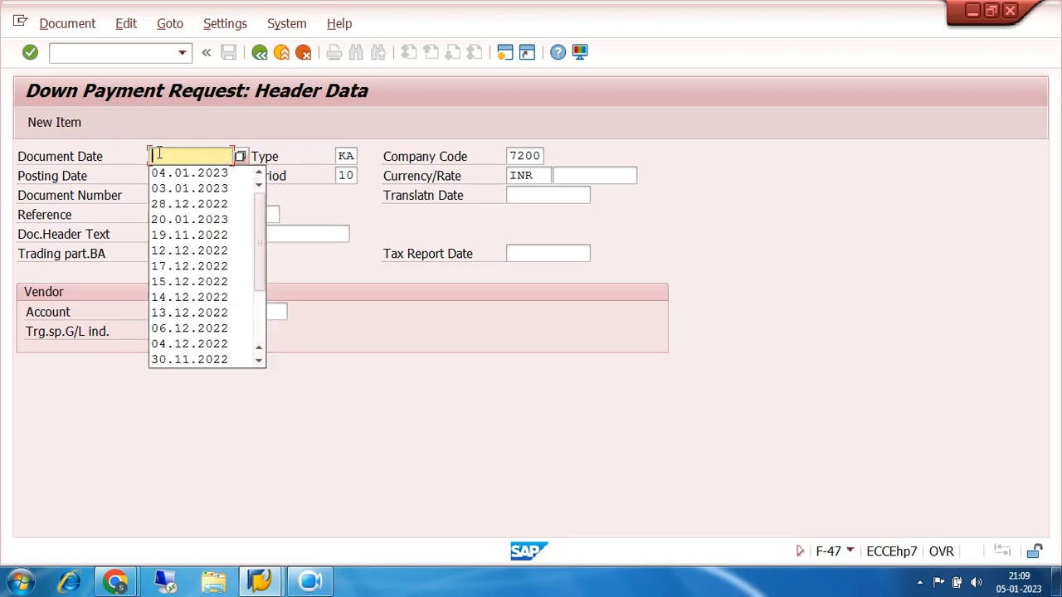
text(04.01.2023)
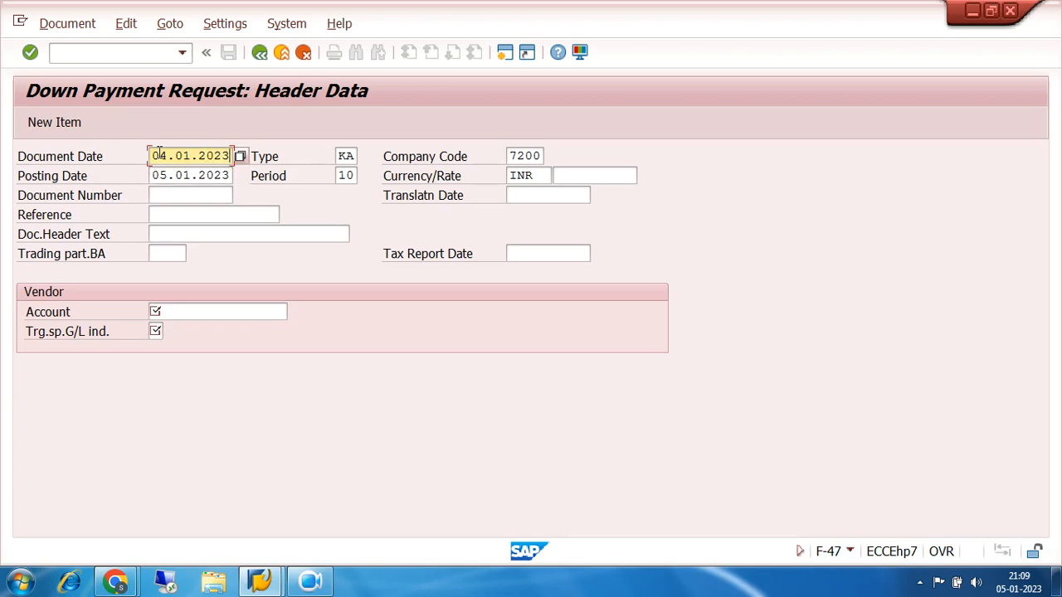
key(Tab)
key(Tab)
key(Tab)
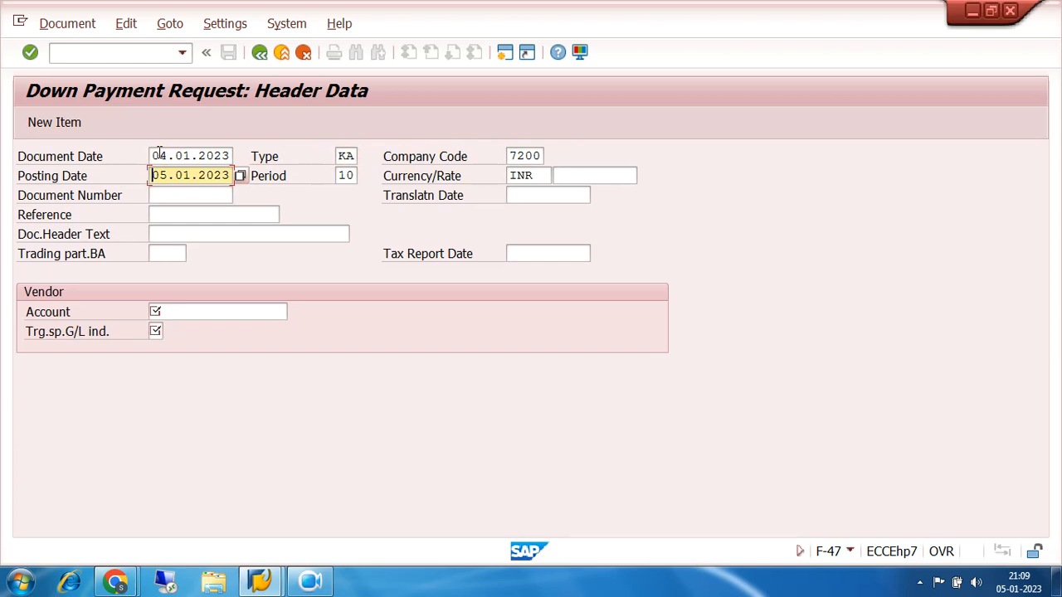
text(4)
Look up TRIDENT IND LTD as vendor in company code 7200, set target special G/L indicator A, and proceed to the vendor item
click(168, 311)
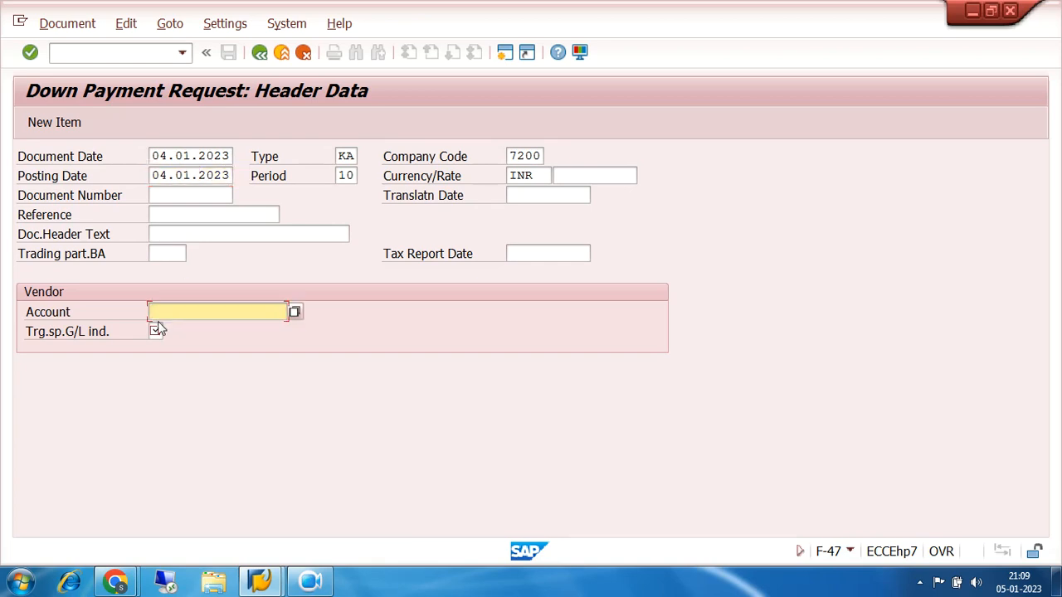
click(295, 311)
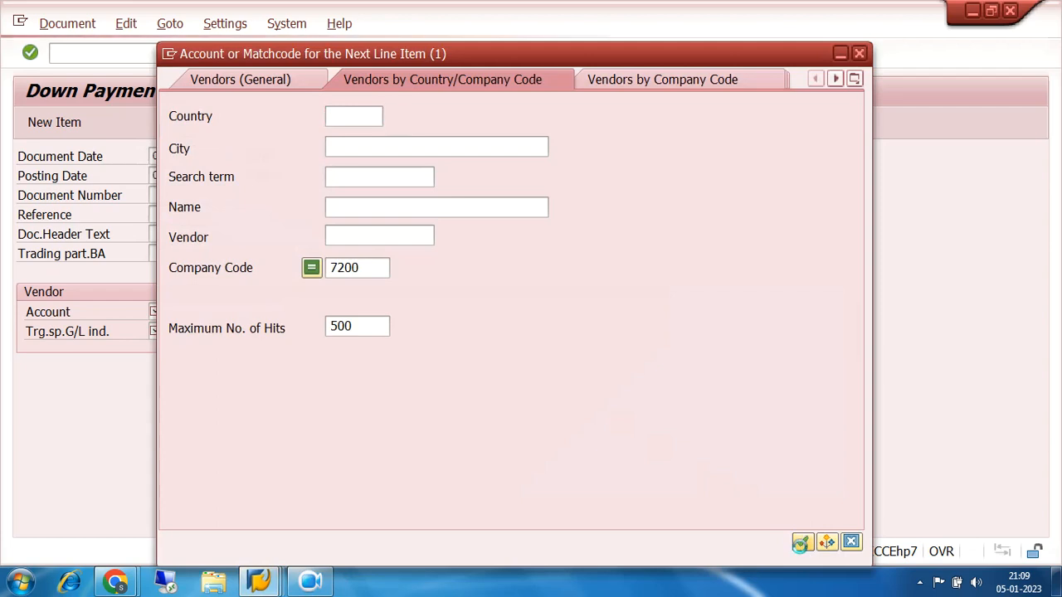
click(801, 543)
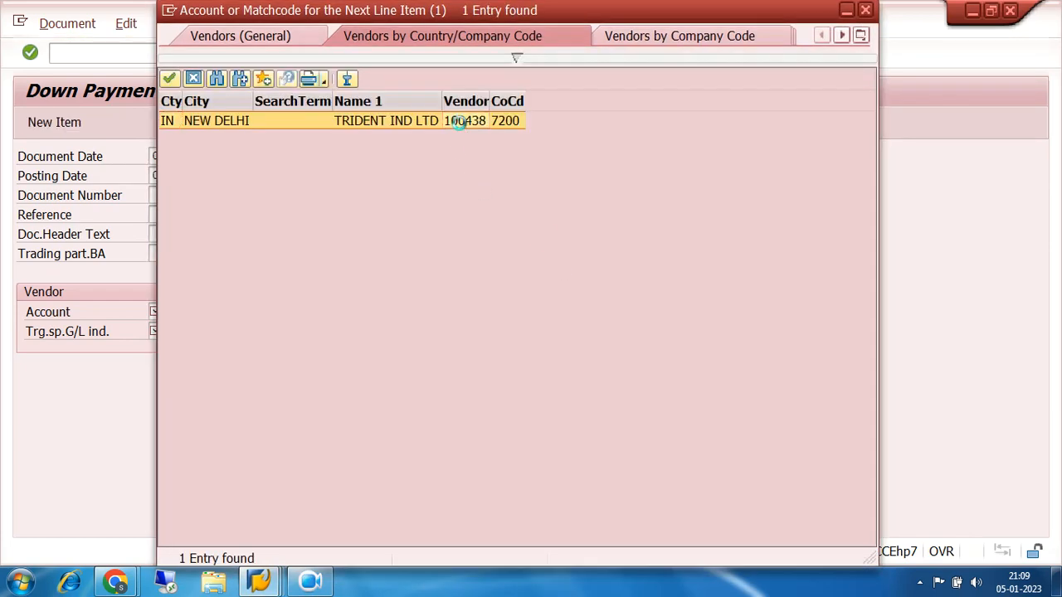
double_click(459, 123)
click(156, 331)
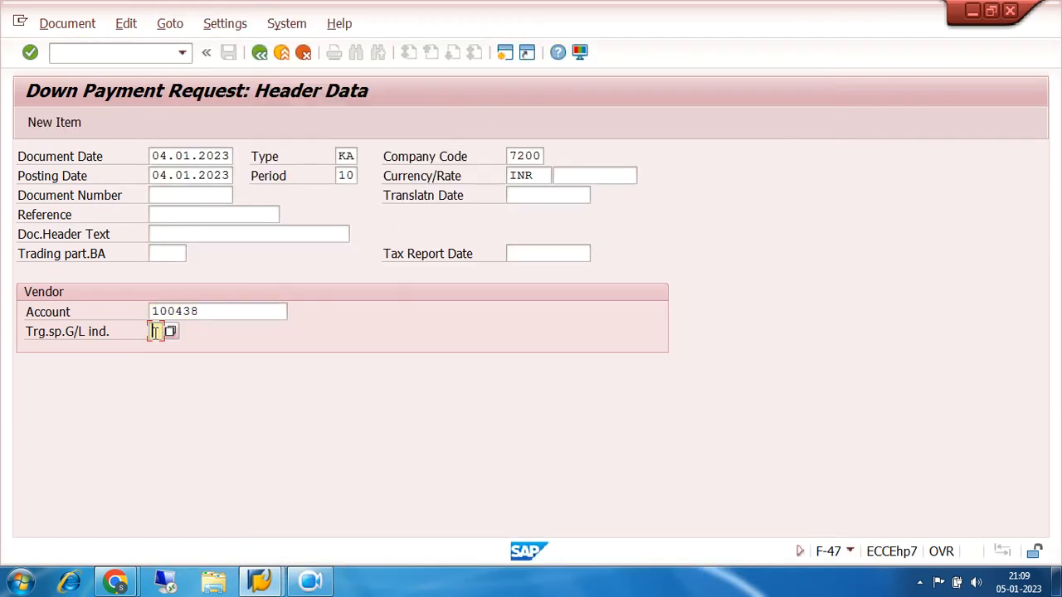
text(A)
key(Return)
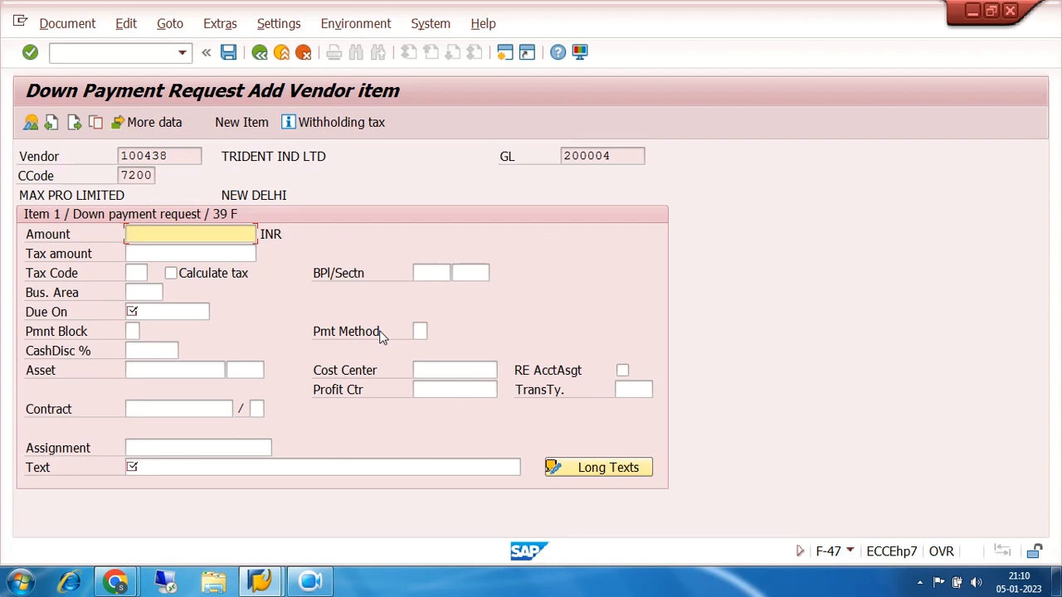
Enter an amount of 75000 INR, due date 05.01.2023 and text REQUEST for the vendor item, and validate it
text(75000)
click(148, 311)
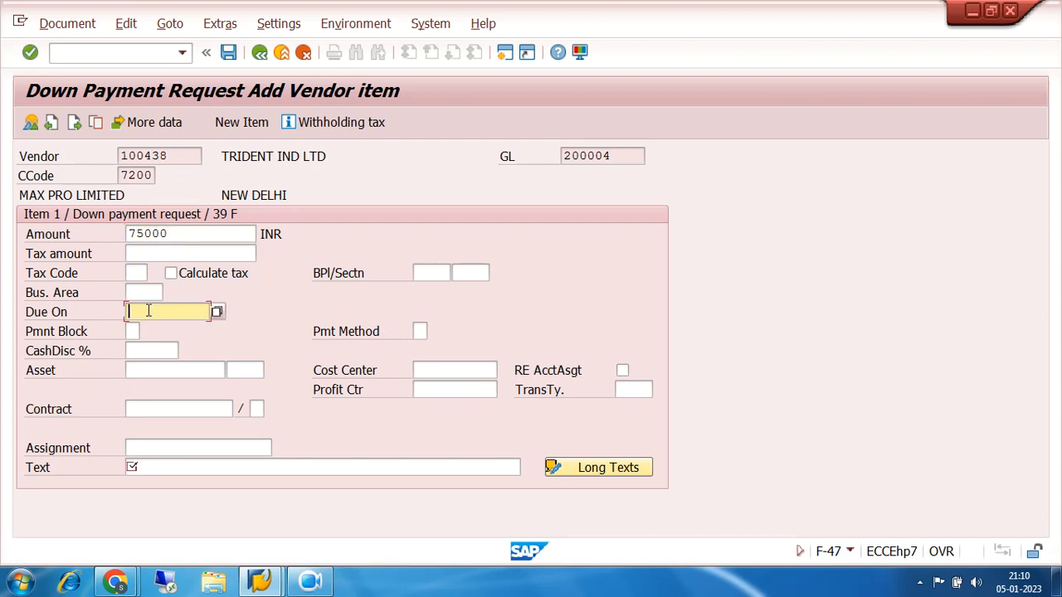
text(05.01.2023)
click(196, 462)
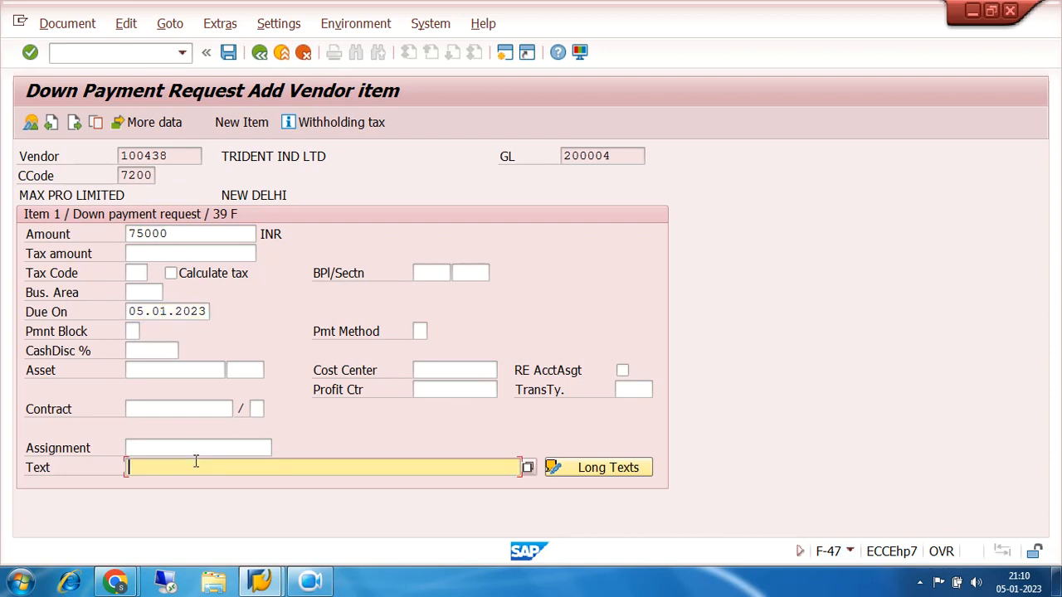
text(R)
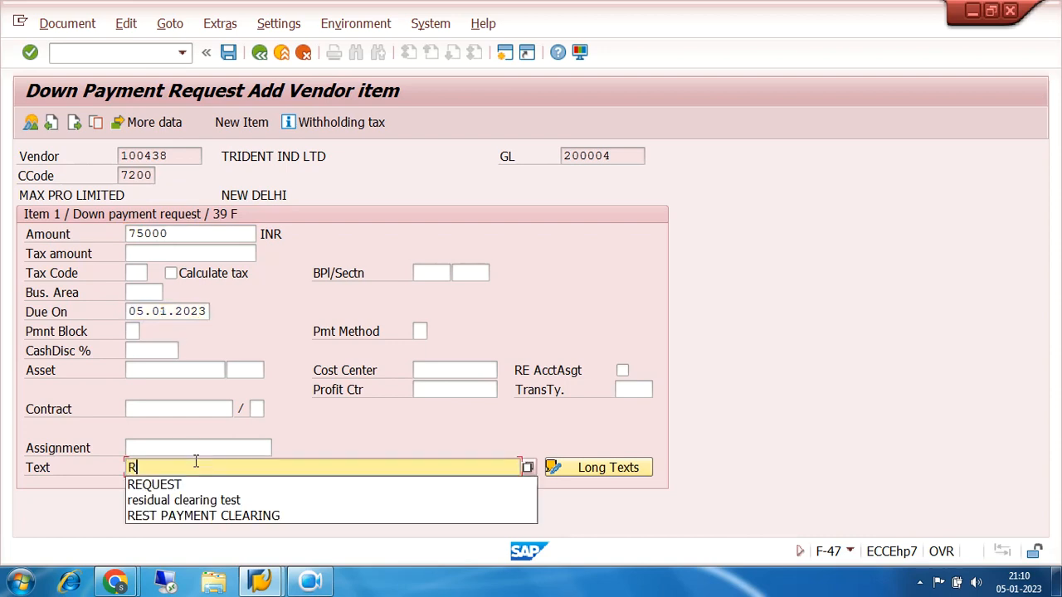
click(201, 487)
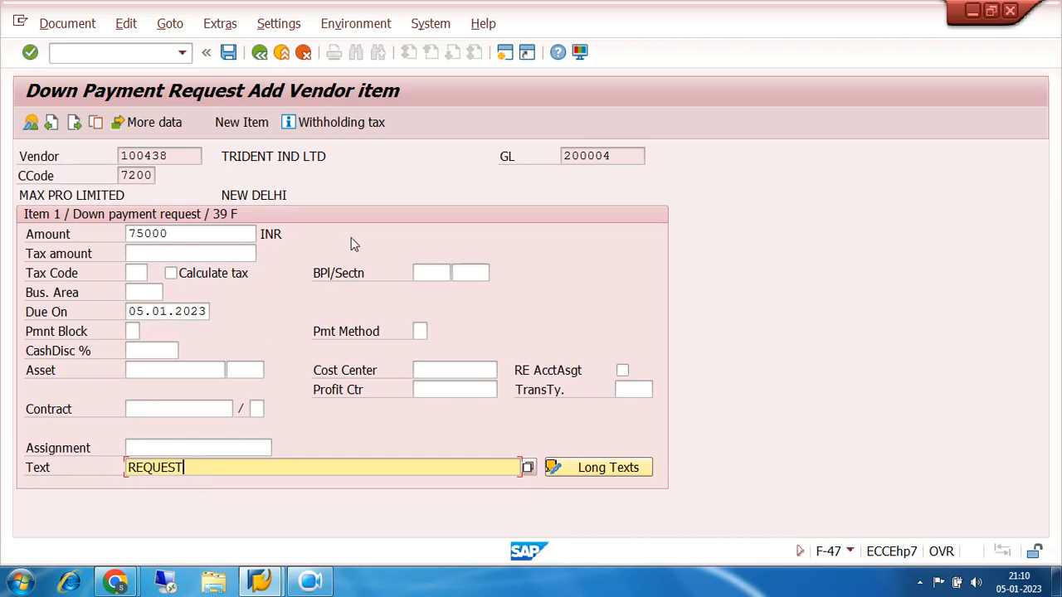
key(Return)
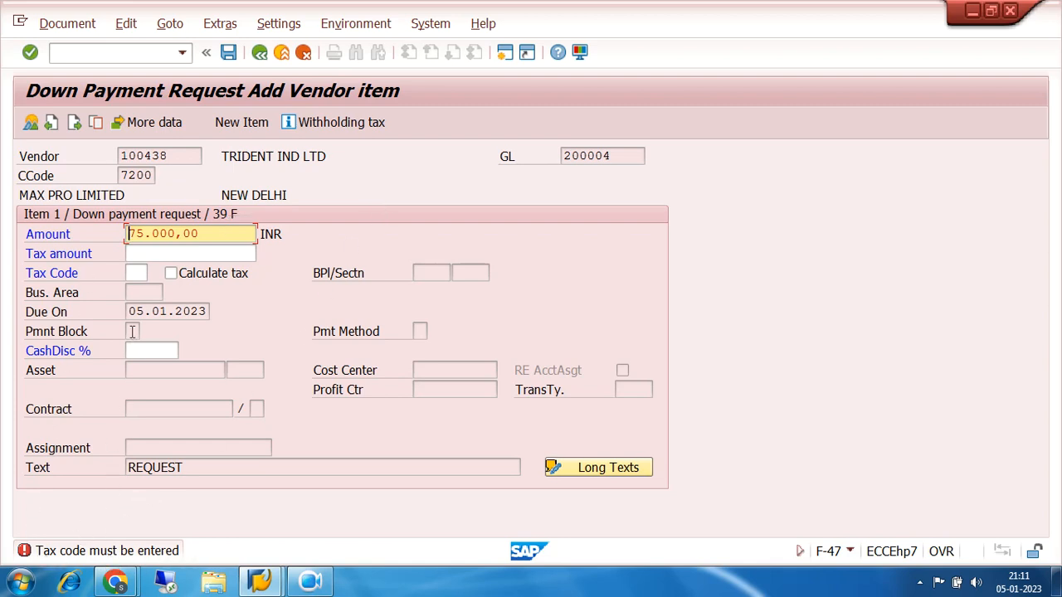
Assign tax code 70, 0% TAX, to the down payment request item
click(136, 273)
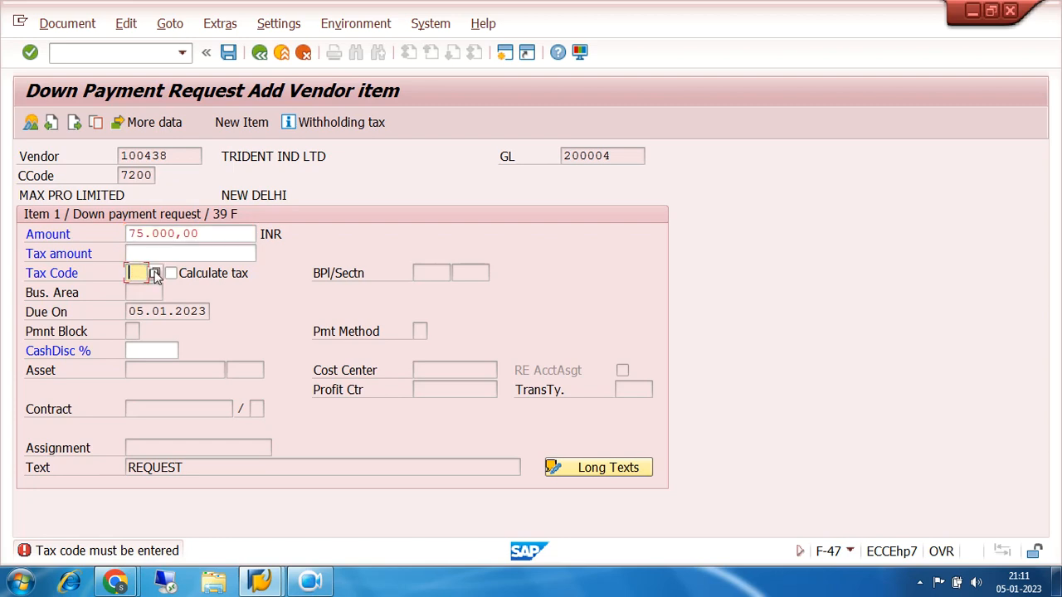
click(155, 274)
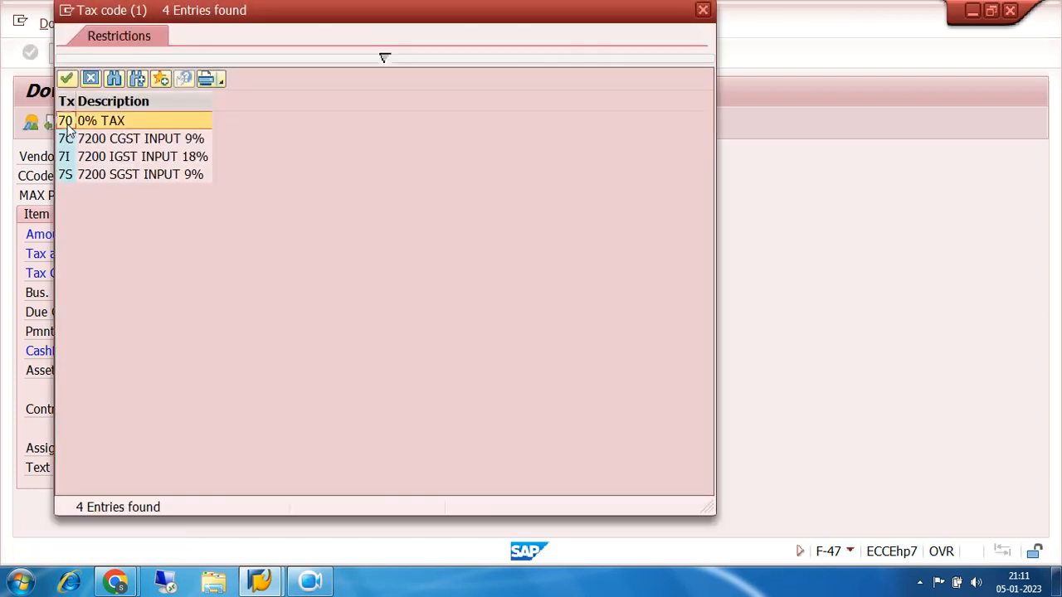
double_click(70, 123)
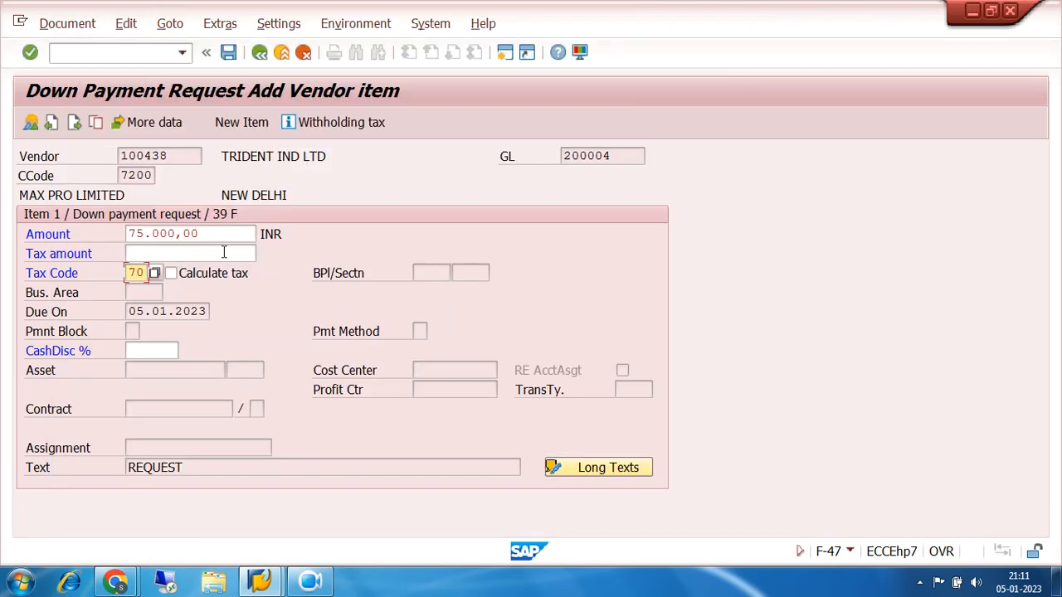
Reopen the tax code choices, review input codes 7C, 7I and 7S, and choose code 70 again
click(155, 274)
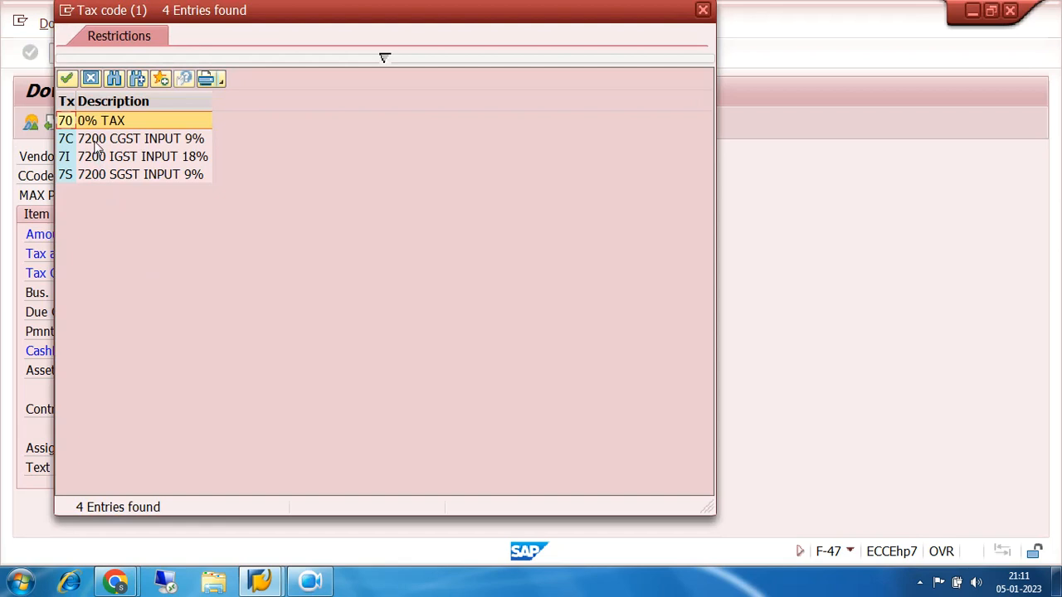
click(96, 141)
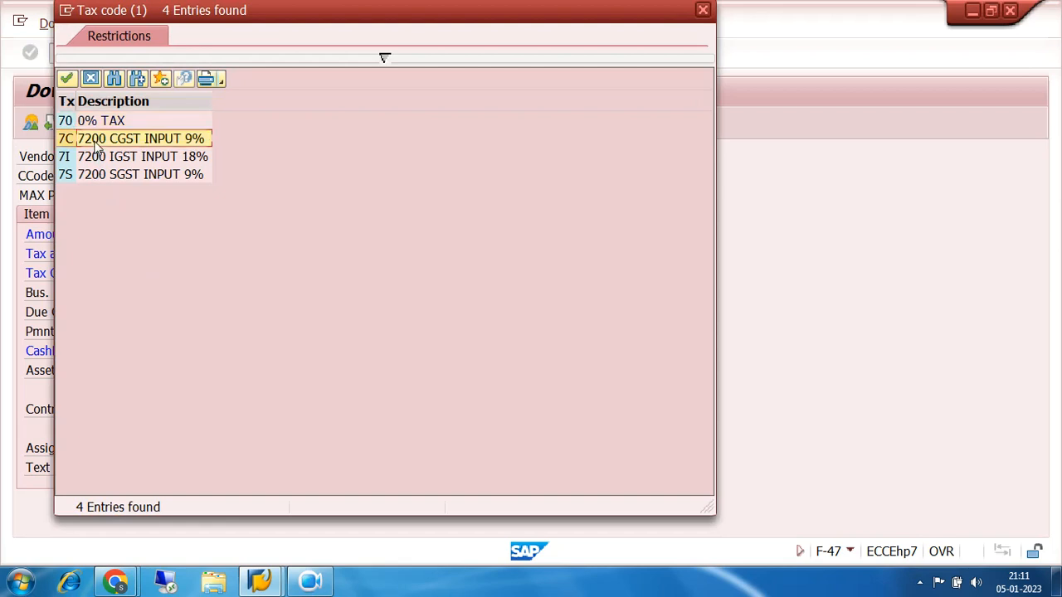
click(123, 175)
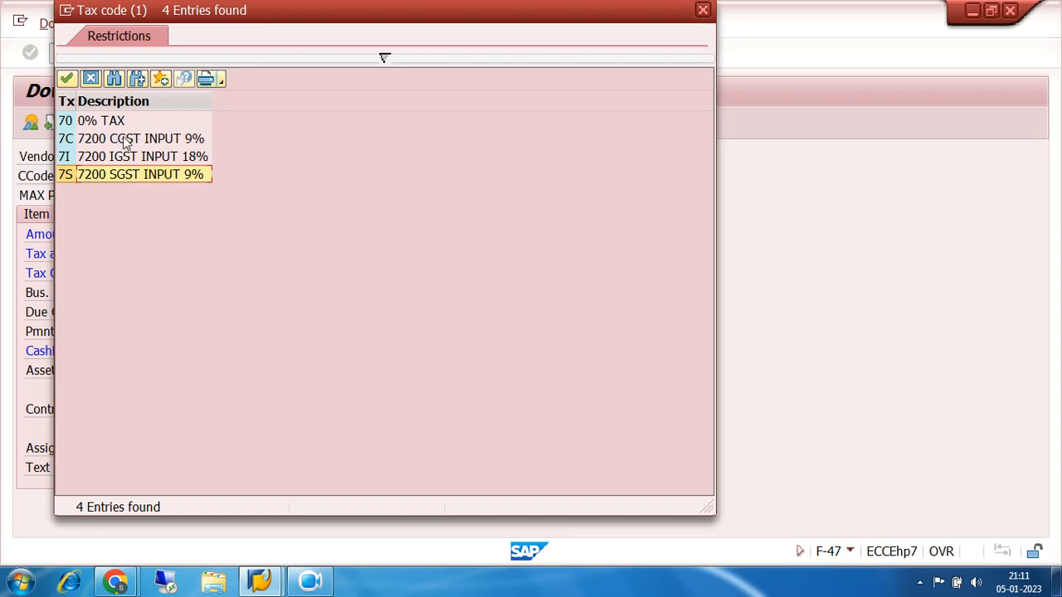
click(126, 143)
click(125, 155)
click(126, 172)
click(96, 125)
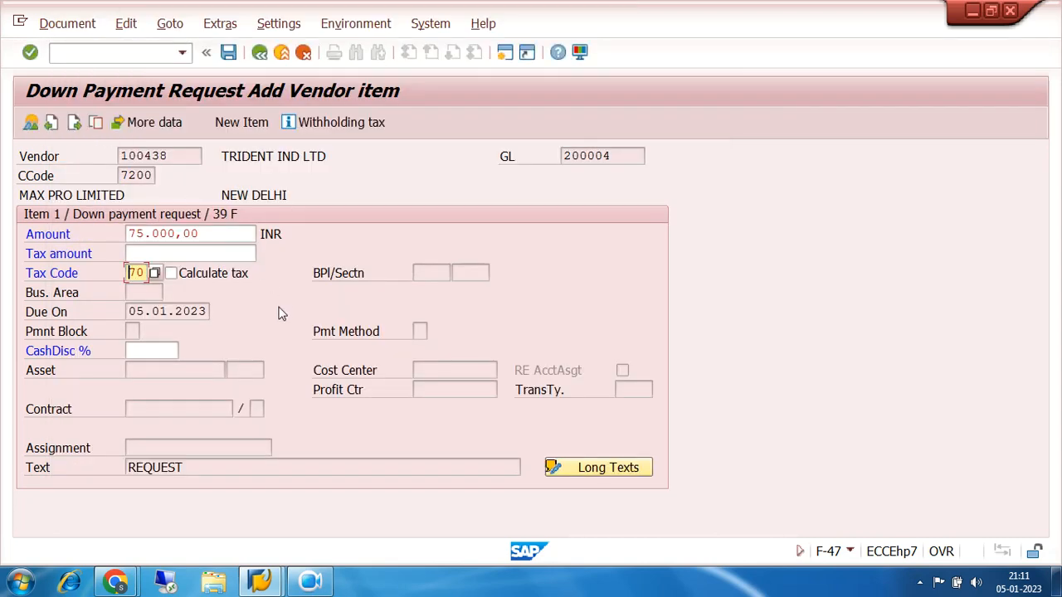
Check the withholding tax code in the withholding tax information, accept the information, and post the down payment request
key(Return)
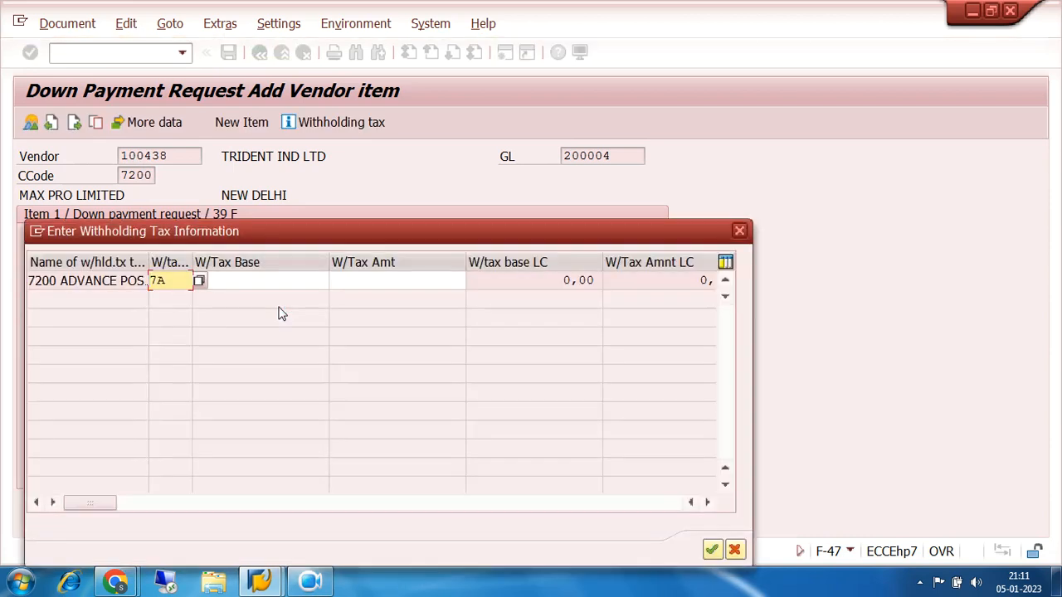
click(182, 278)
drag(172, 280, 50, 290)
drag(170, 280, 136, 280)
click(711, 549)
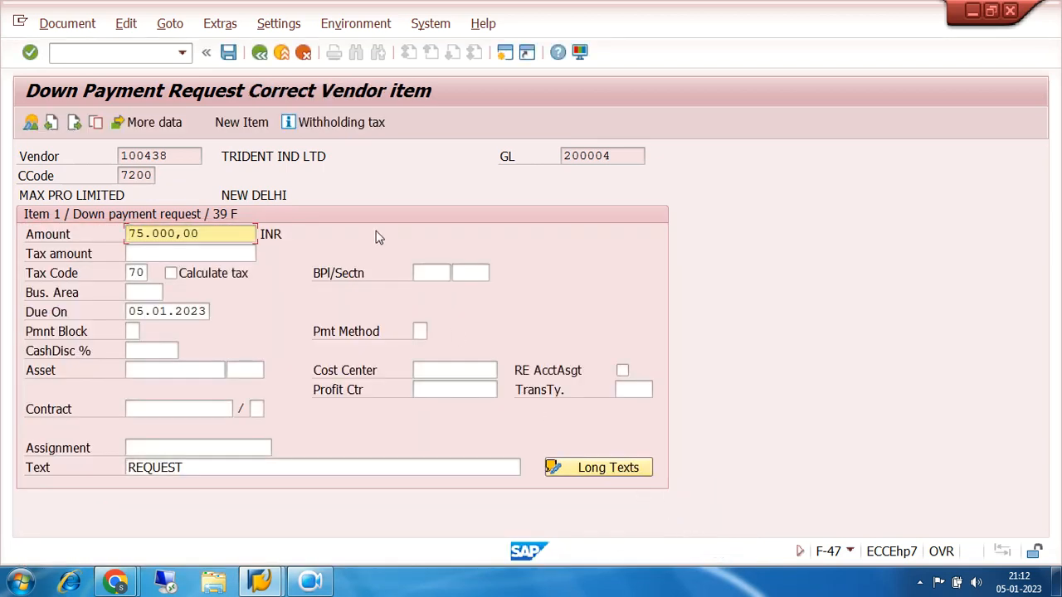
click(228, 54)
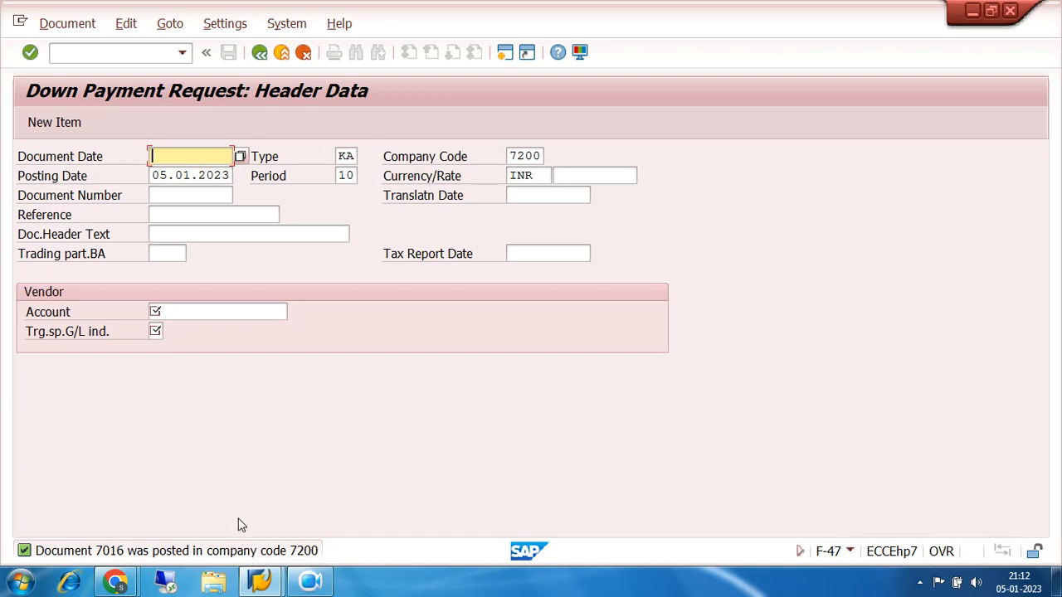
Display the posted down payment request with transaction FB03 and examine its document number and line item
click(128, 51)
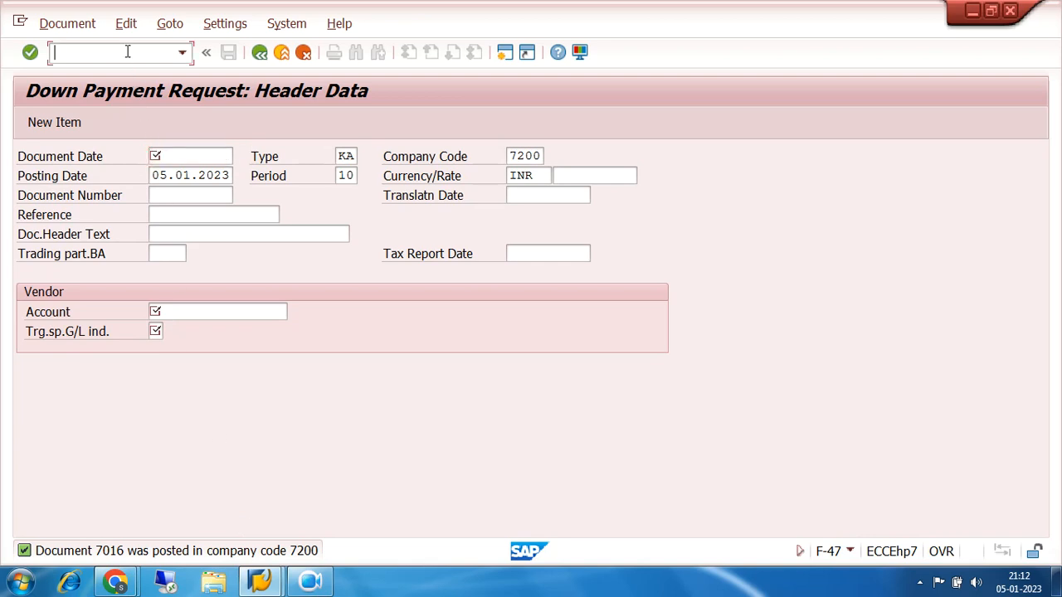
text(/NFB03)
key(Return)
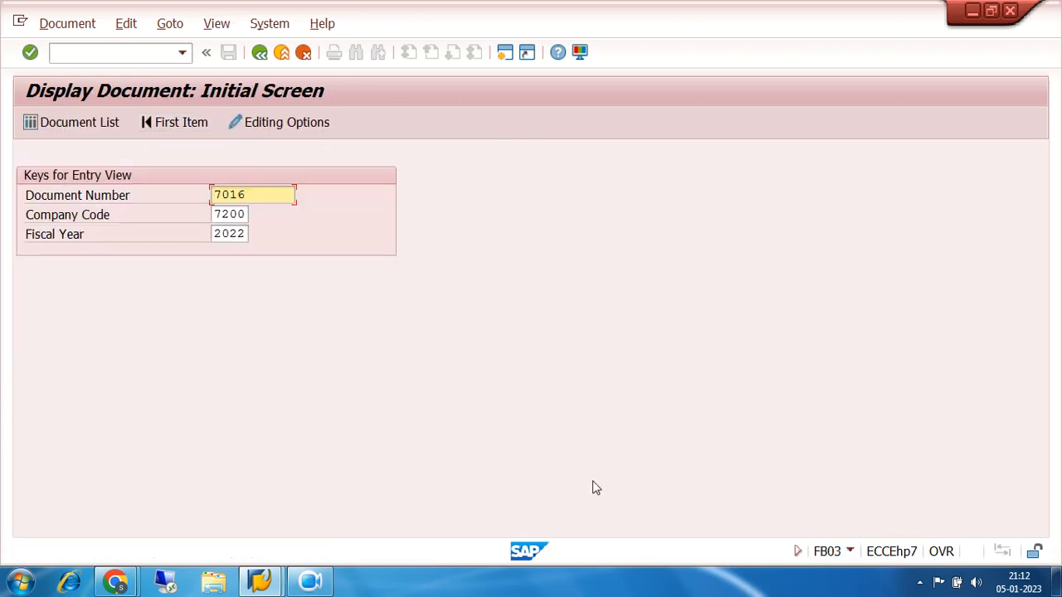
key(Return)
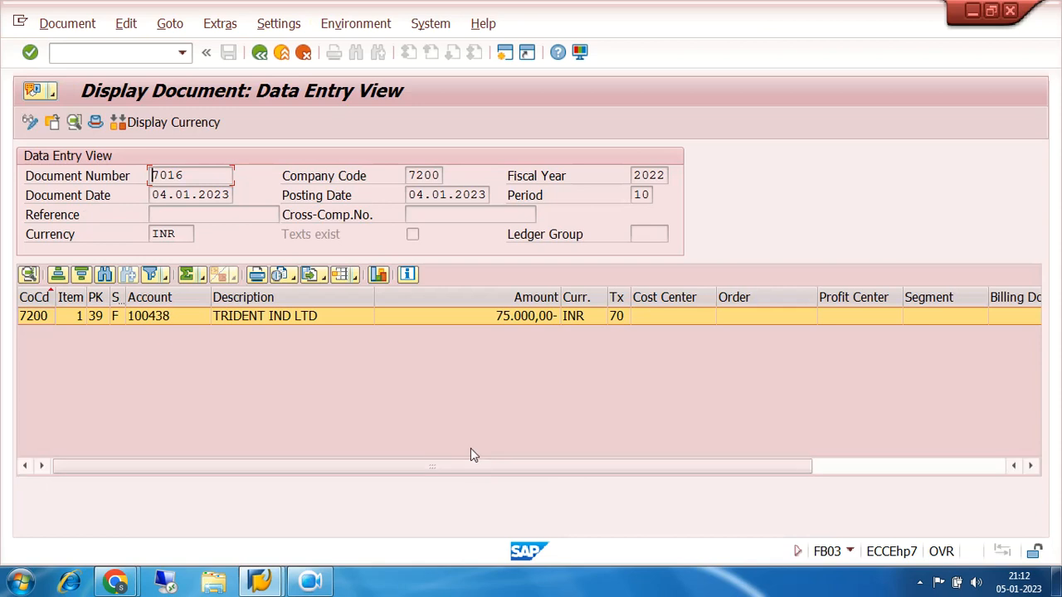
drag(205, 174, 156, 176)
Leave the document display and open the vendor line item display with transaction FBL1N
click(259, 52)
click(259, 53)
click(83, 51)
text(FBL)
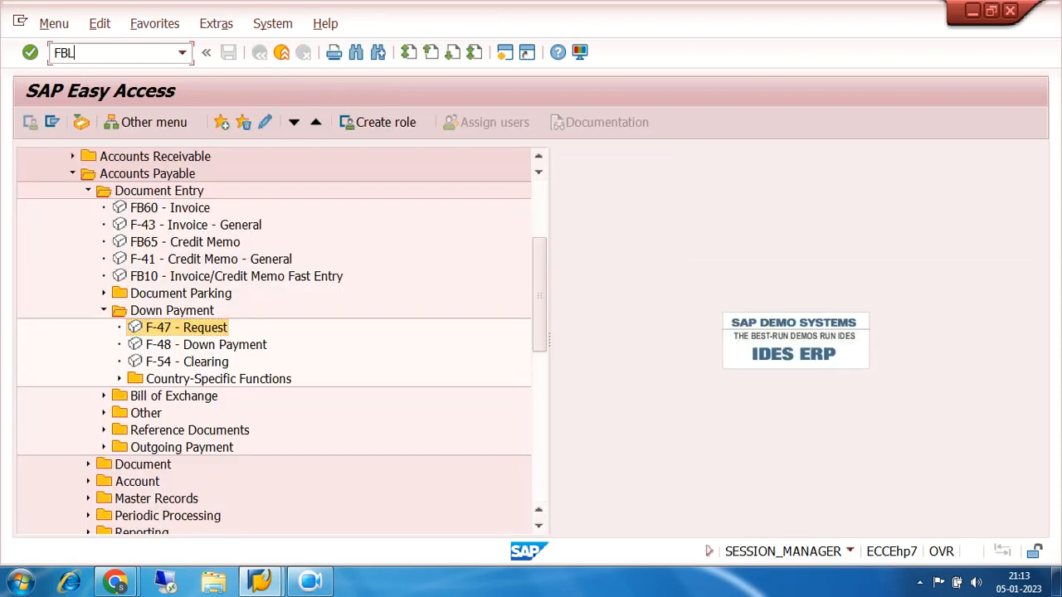
text(1N)
key(Return)
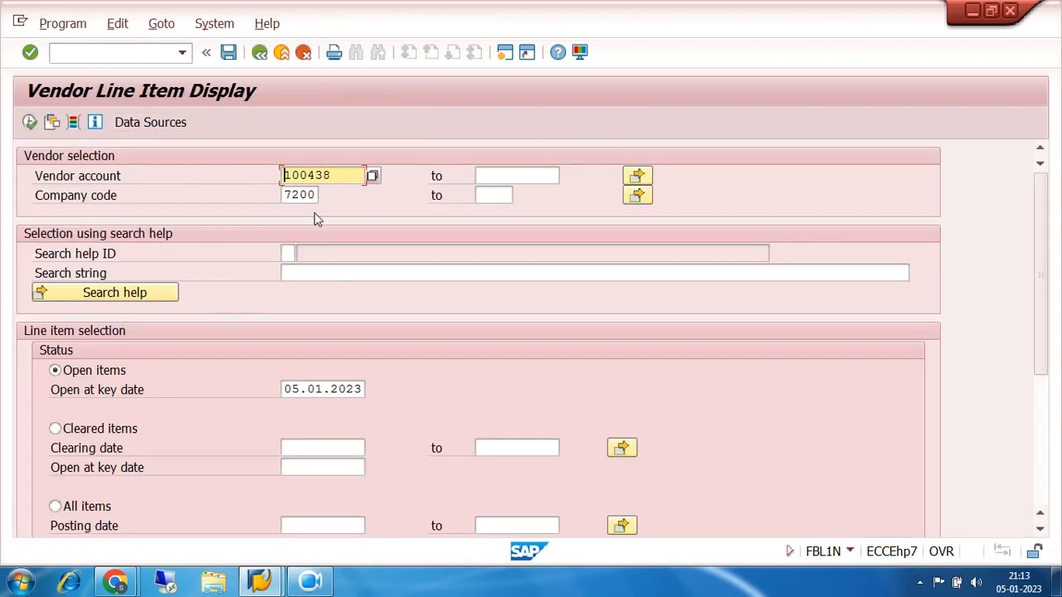
Run the open item list for TRIDENT IND LTD in 7200 with only noted items selected, and locate the request document
drag(349, 175, 243, 179)
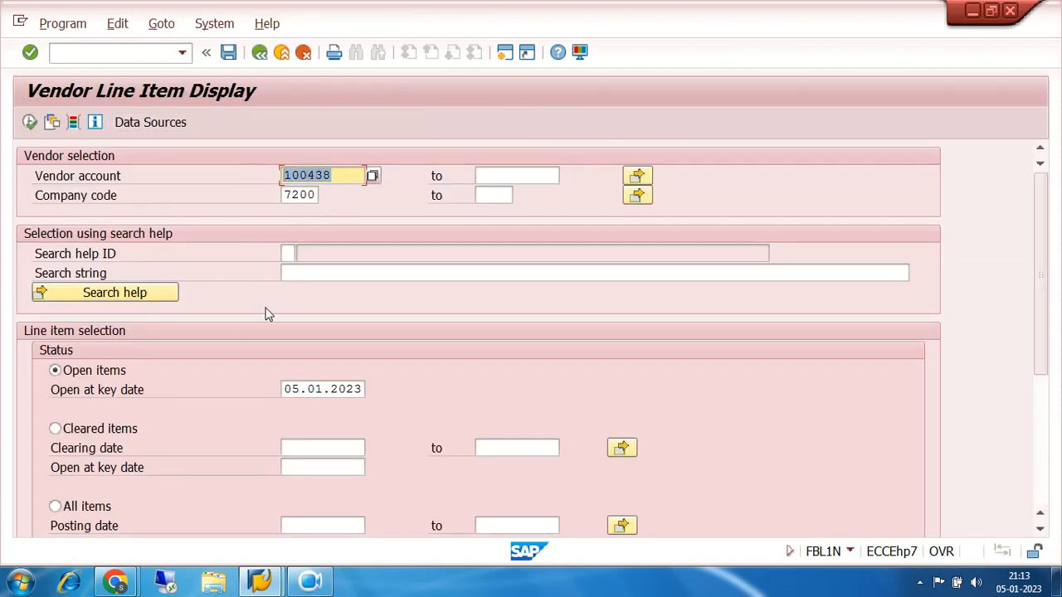
scroll(268, 310, down, 5)
click(54, 398)
click(54, 418)
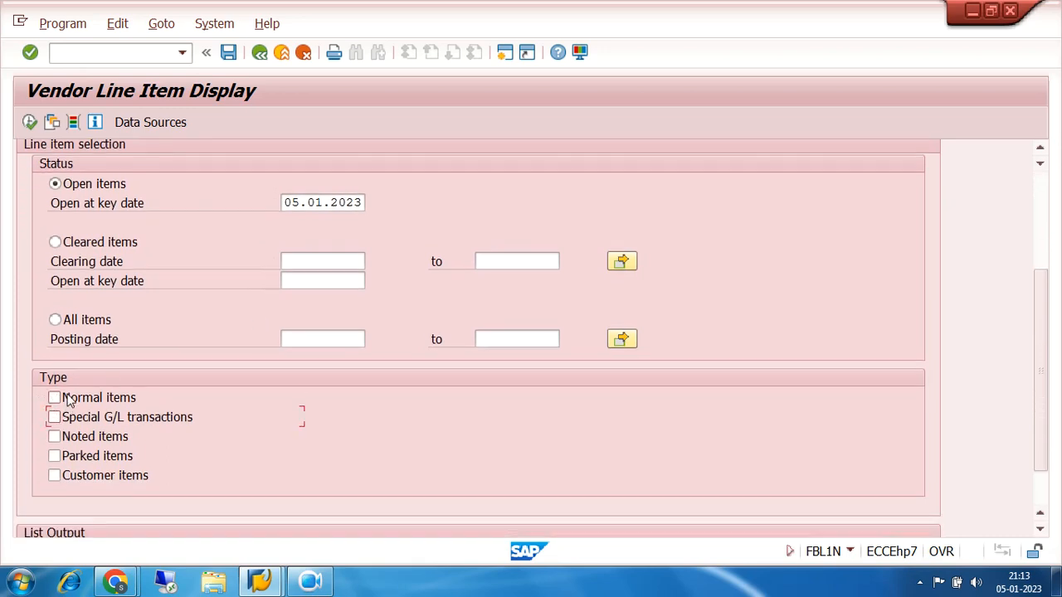
click(54, 436)
scroll(375, 430, up, 3)
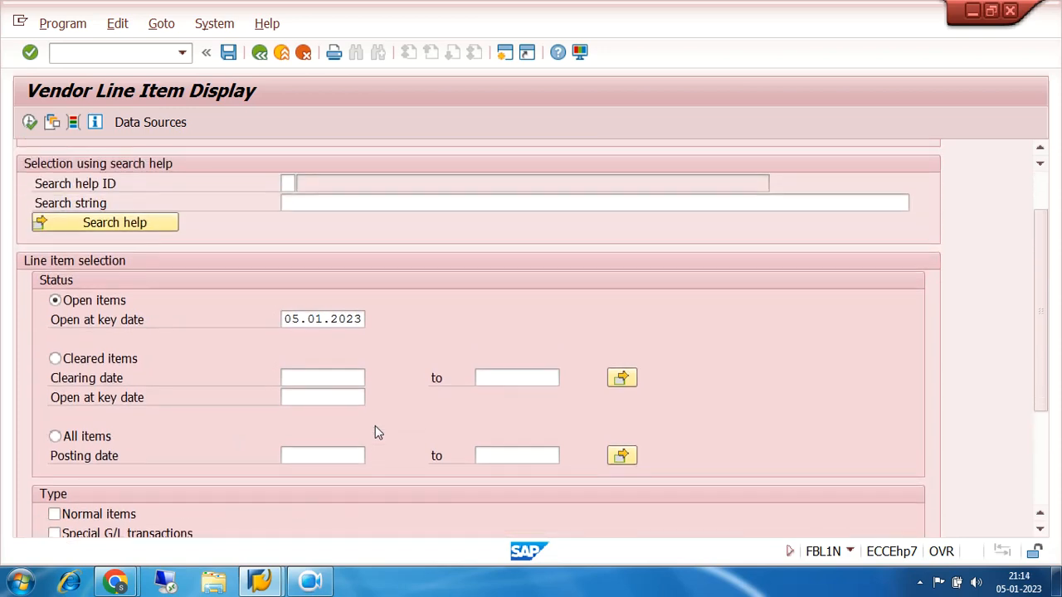
scroll(375, 431, up, 2)
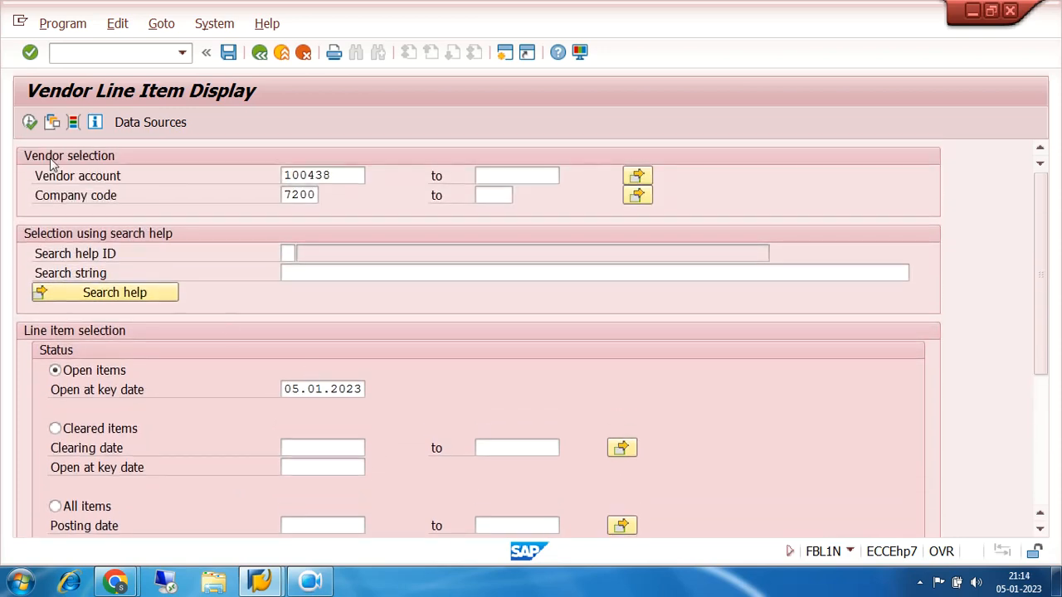
click(29, 123)
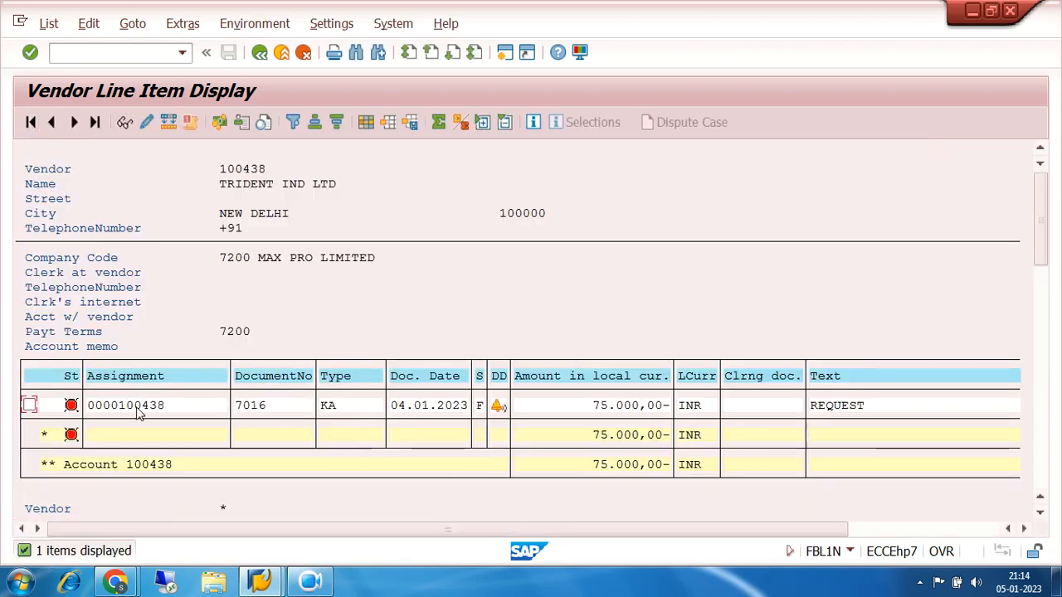
click(252, 411)
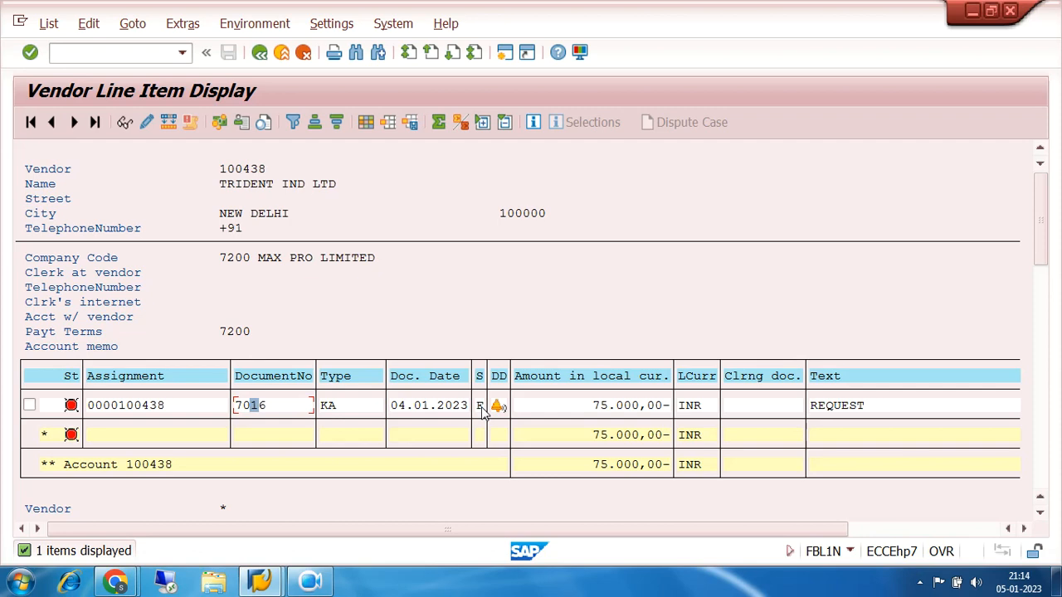
Leave the vendor line item display and open the vendor down payment posting transaction F-48
click(260, 53)
click(260, 54)
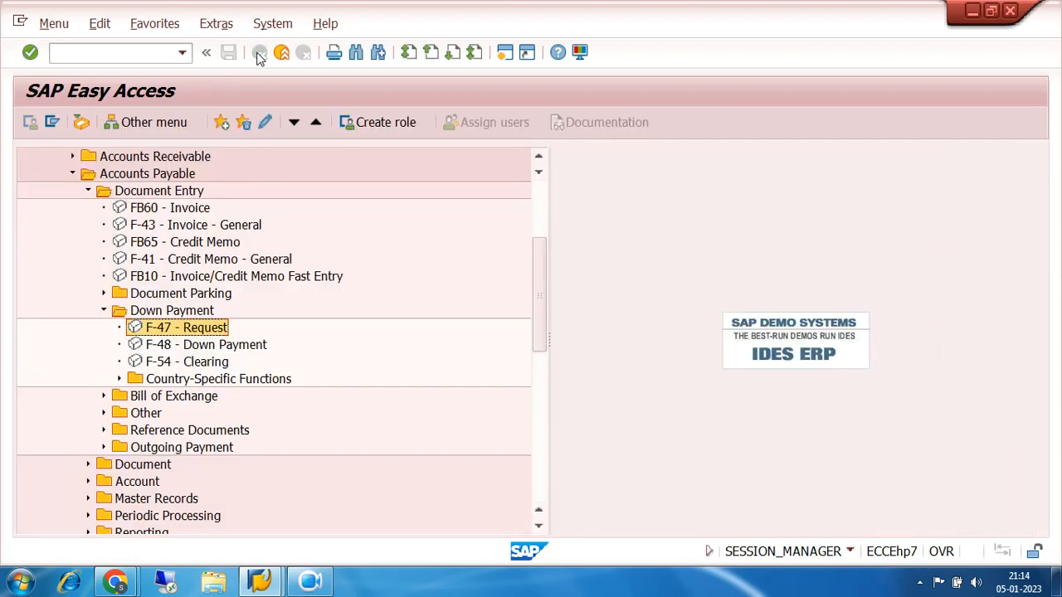
click(170, 347)
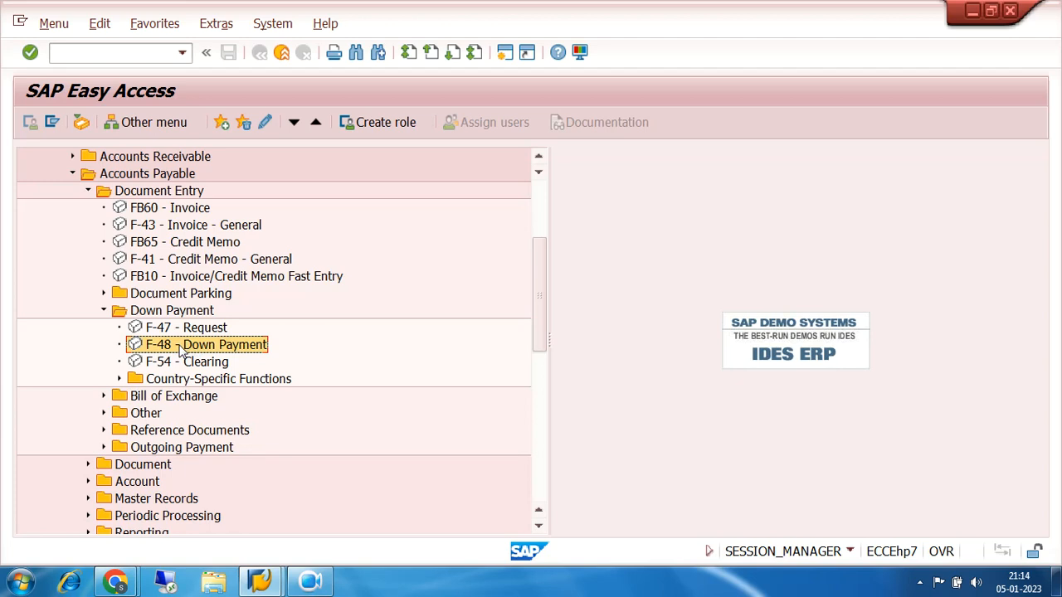
click(312, 584)
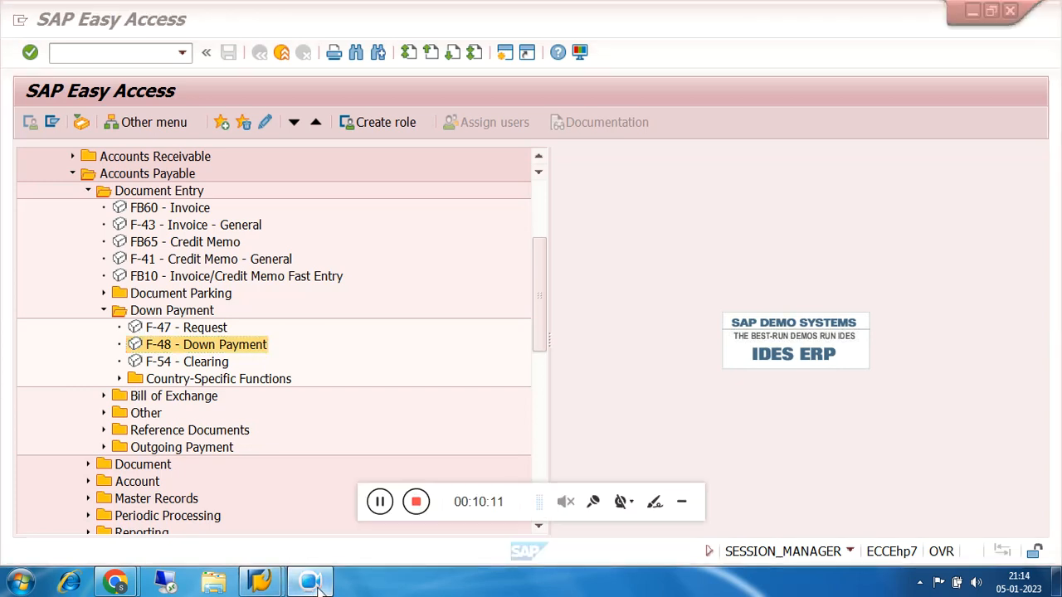
click(681, 507)
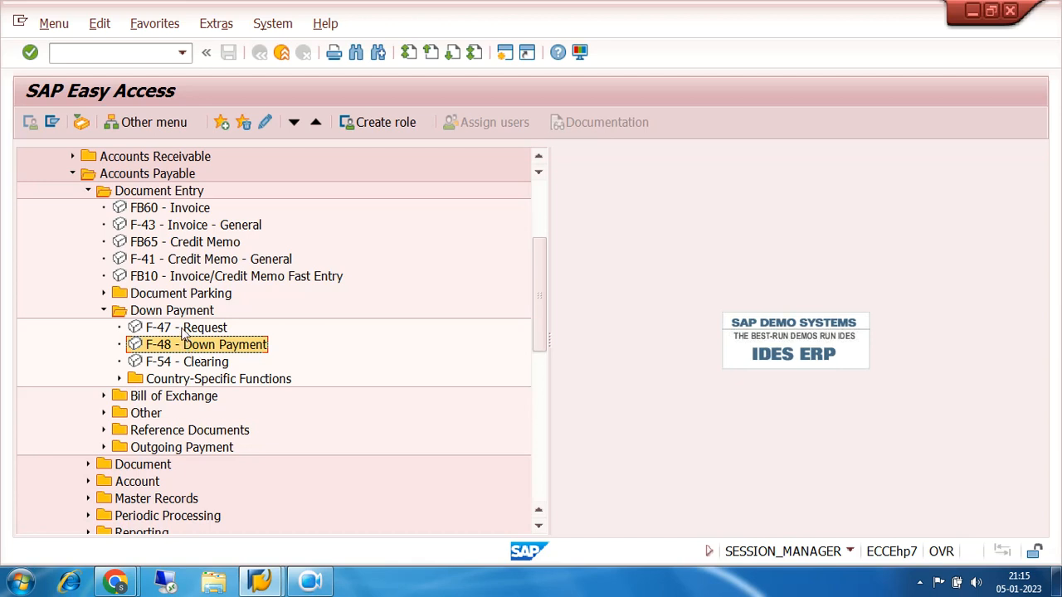
click(183, 330)
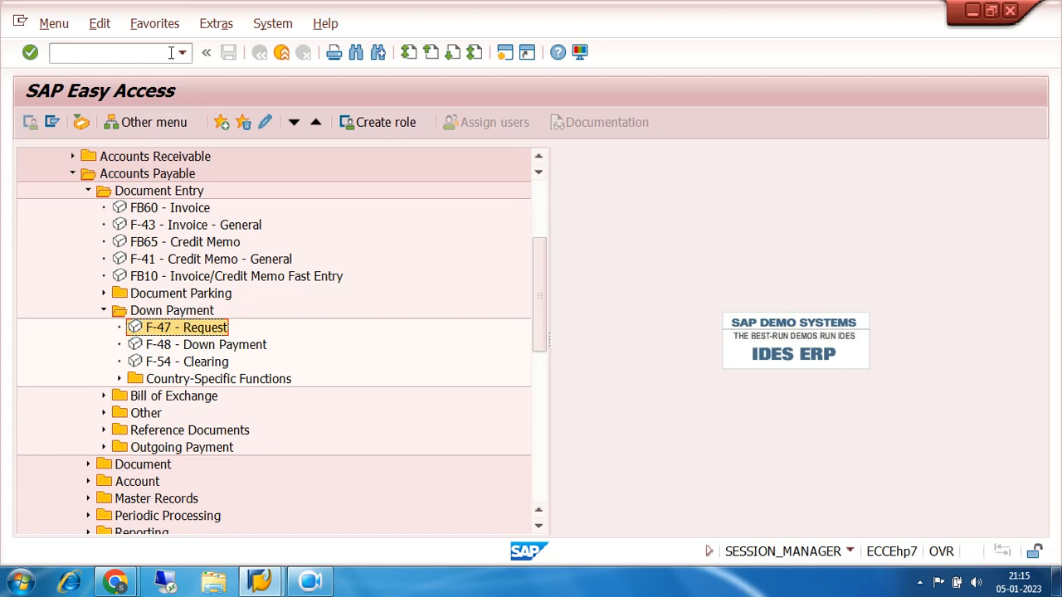
double_click(183, 347)
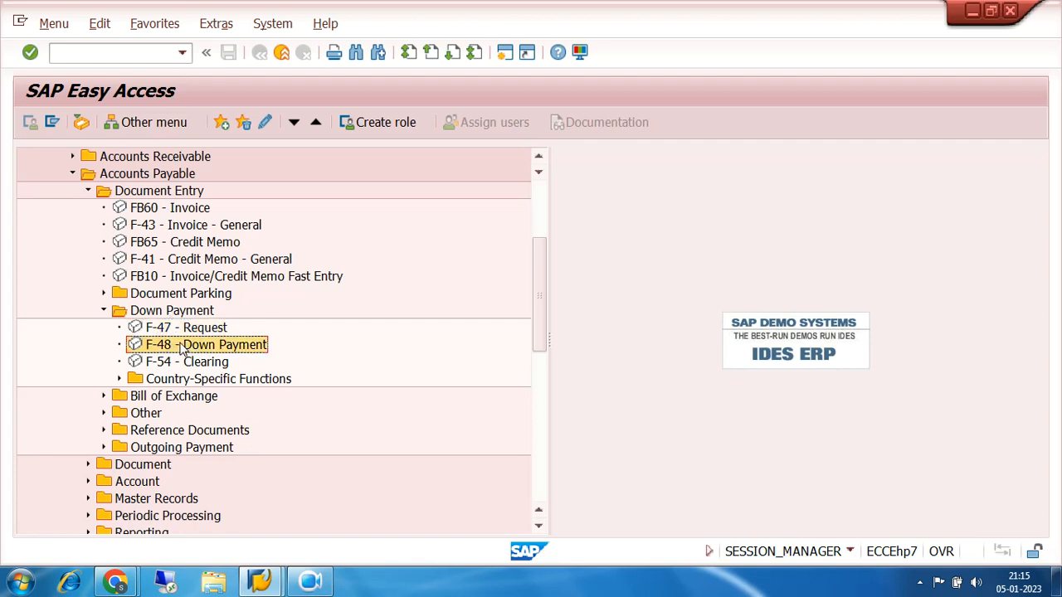
Enter document date 05.01.2023, the TRIDENT IND LTD vendor account and special G/L indicator A in the down payment header
click(178, 153)
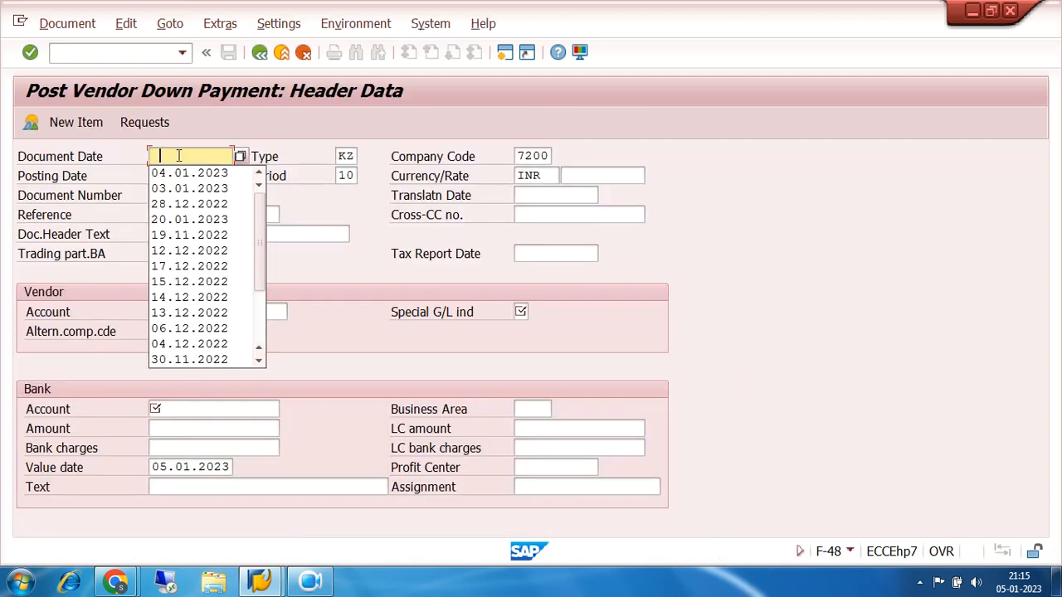
click(167, 156)
text(0)
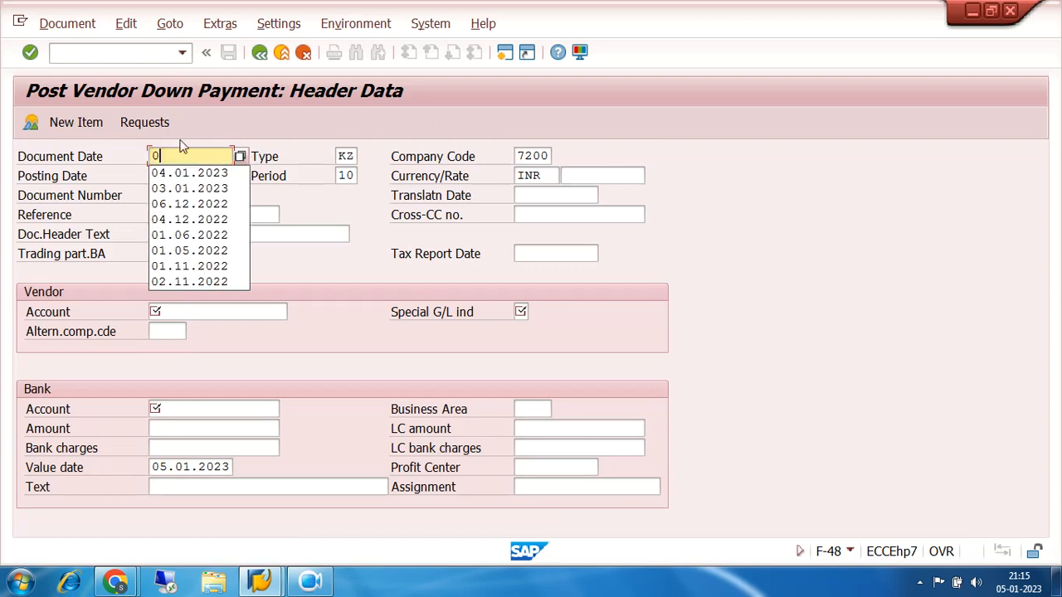
text(5.01.2023)
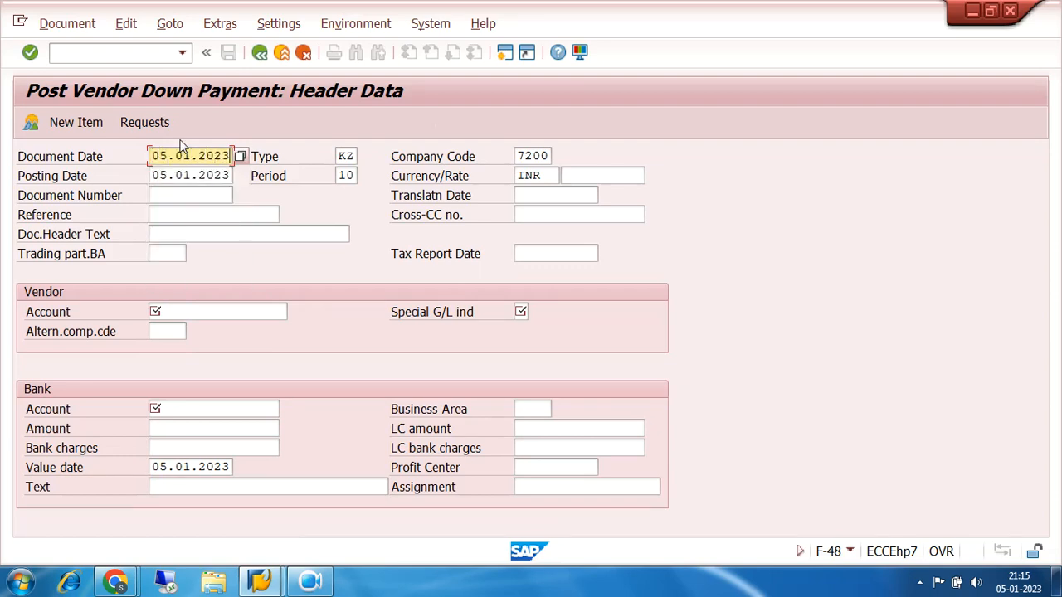
click(171, 311)
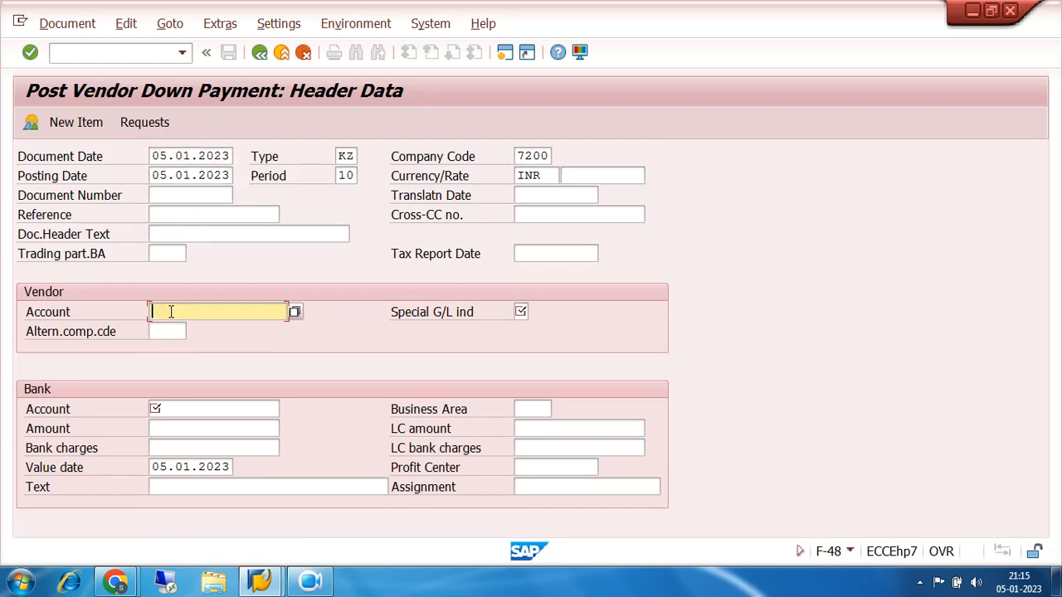
click(192, 329)
click(520, 312)
text(A)
Fill in the bank data with the bank G/L account, amount 80000 and text DOWN PAYMENT
click(166, 409)
click(174, 426)
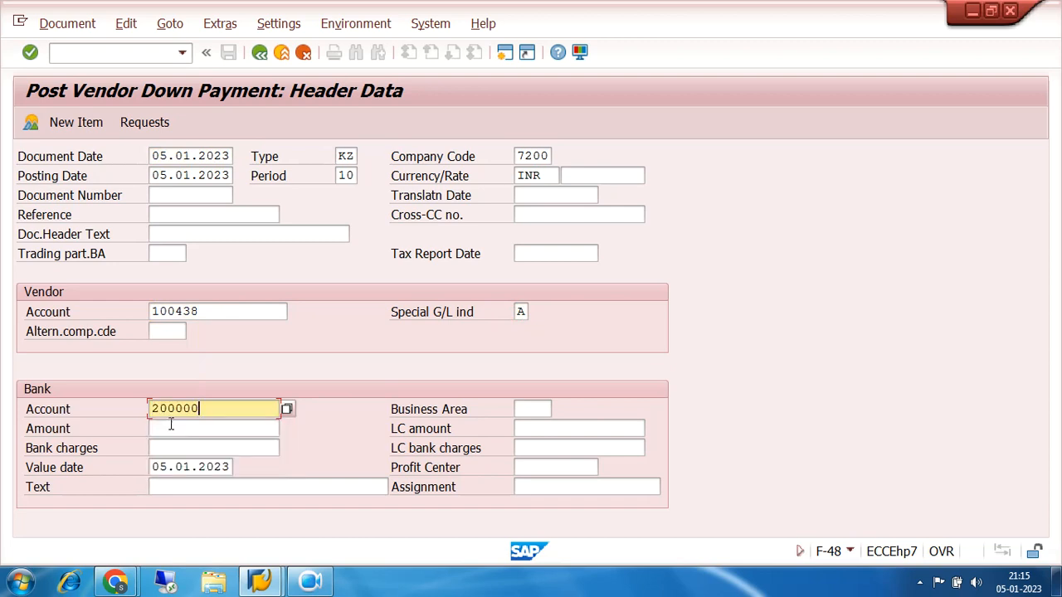
key(Tab)
text(80000)
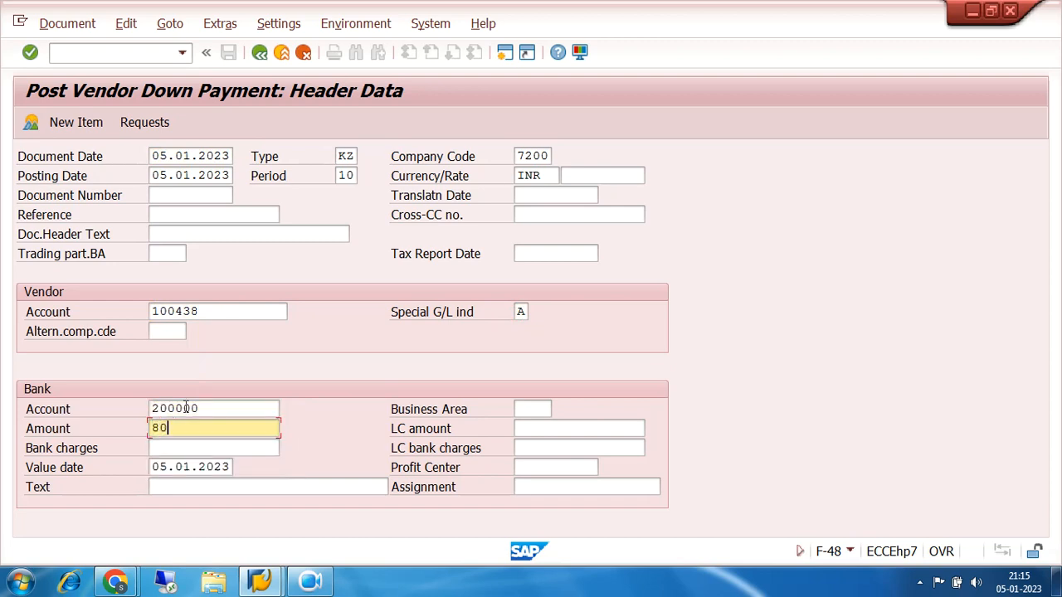
click(190, 487)
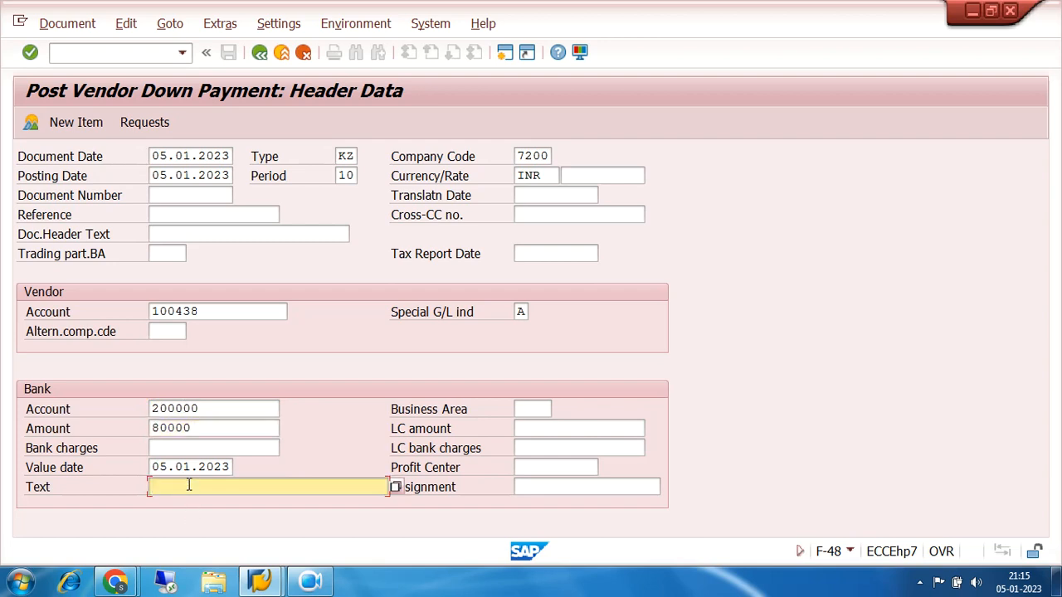
text(D)
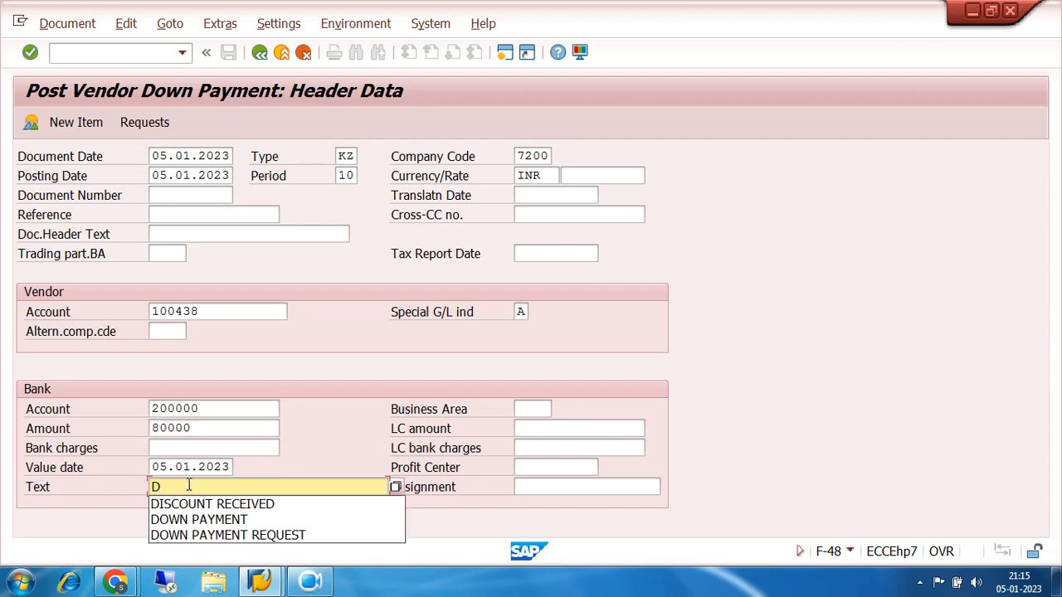
click(216, 520)
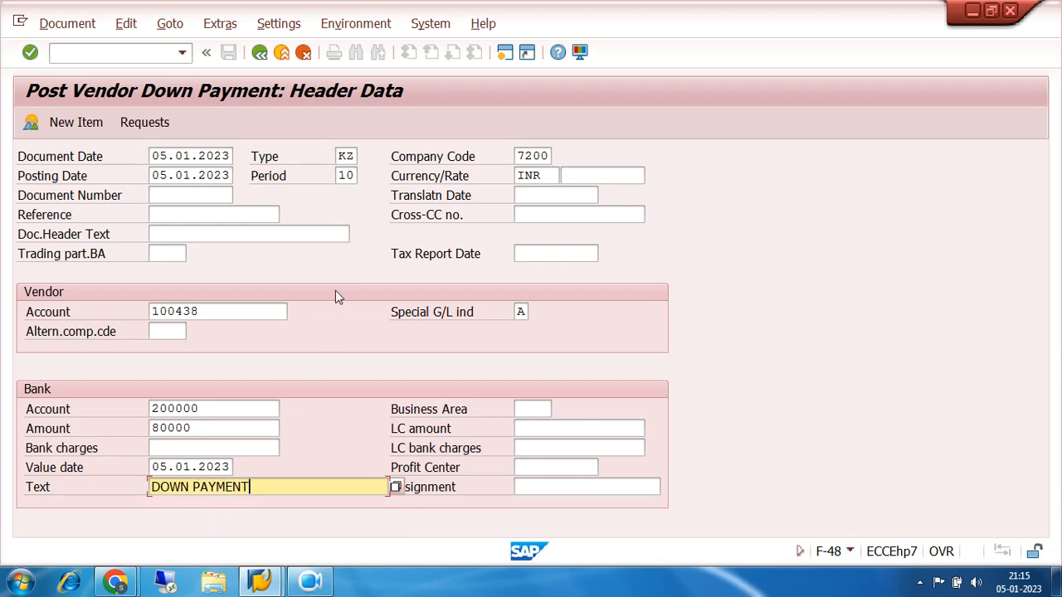
Create a down payment from the vendor's open 75.000,00 INR request and accept the withholding tax information with code 7A
click(146, 124)
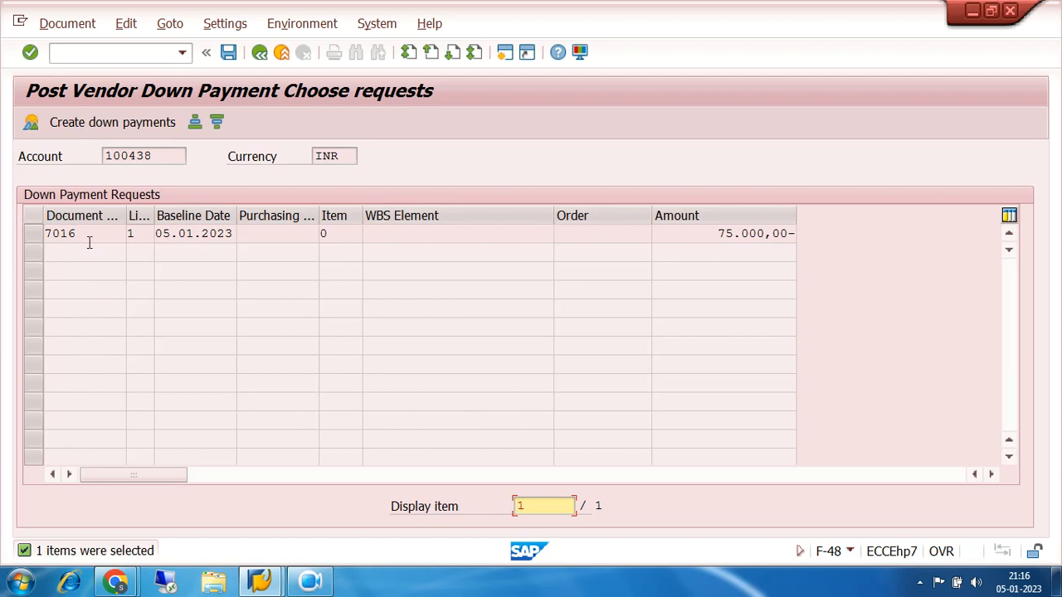
click(34, 234)
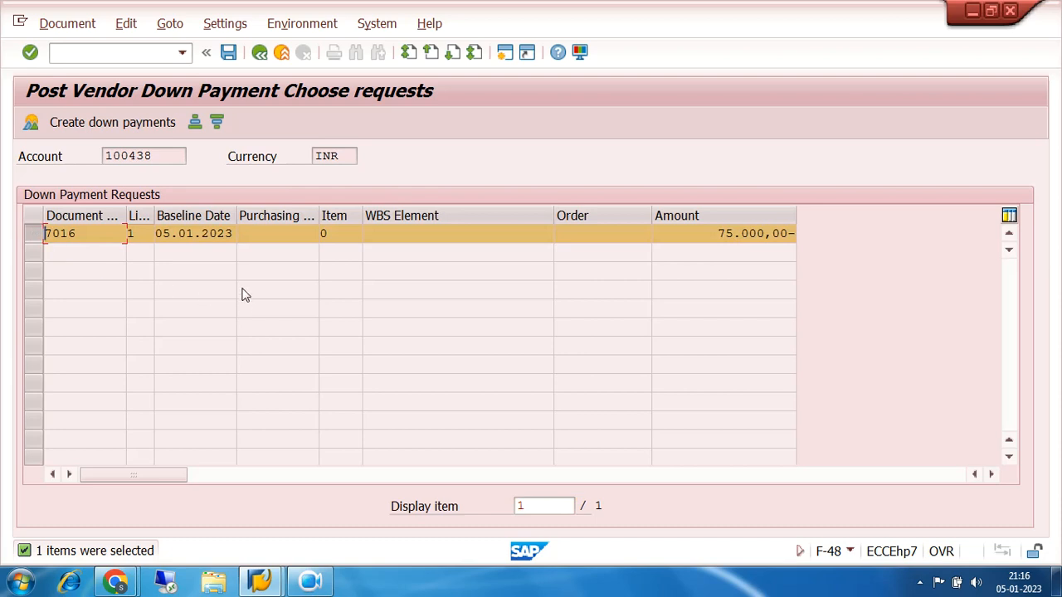
click(120, 127)
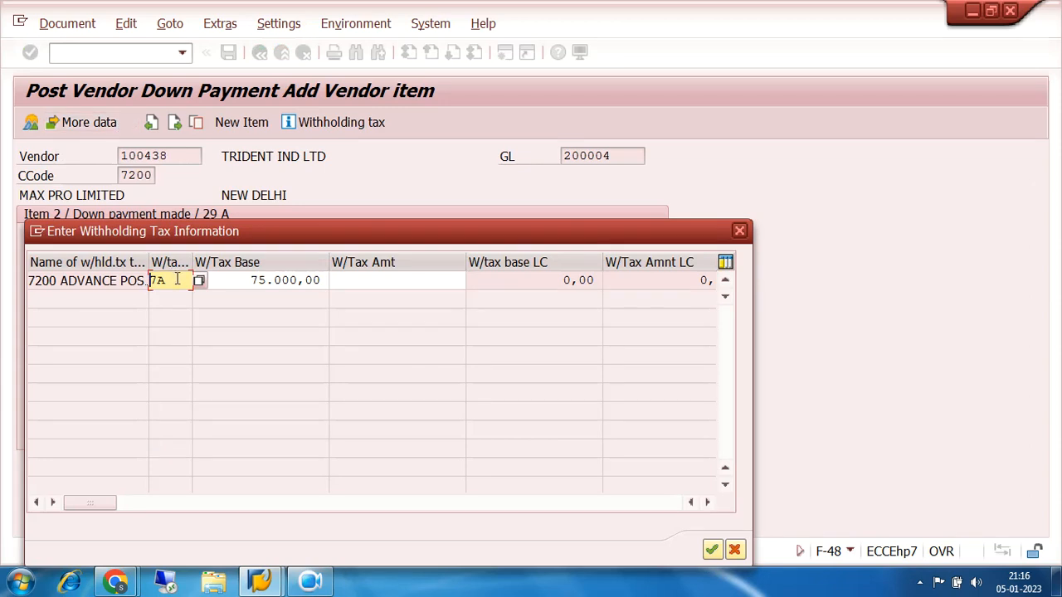
drag(174, 279, 150, 281)
click(310, 584)
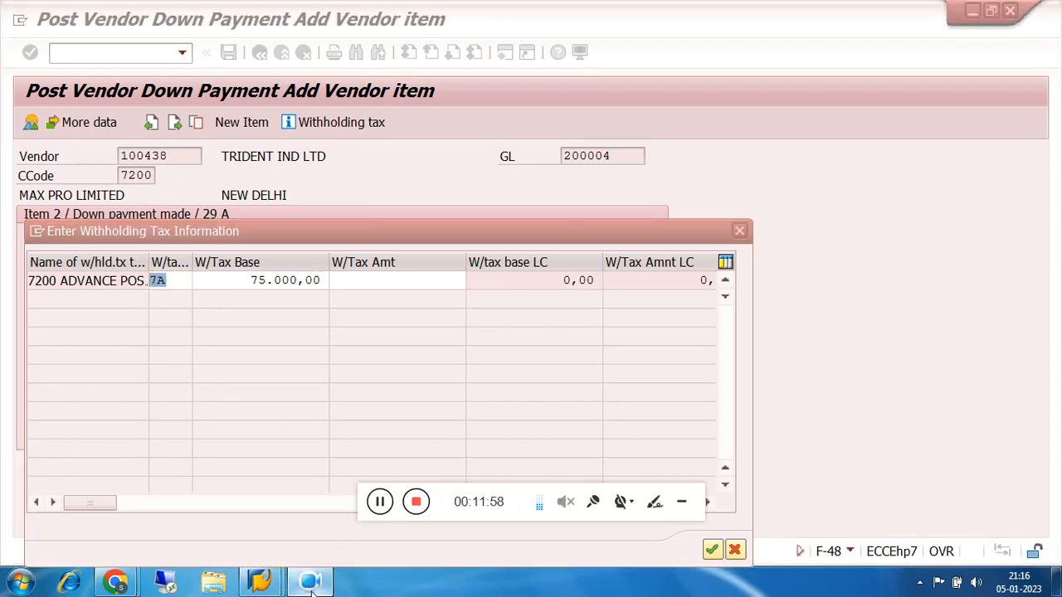
click(683, 507)
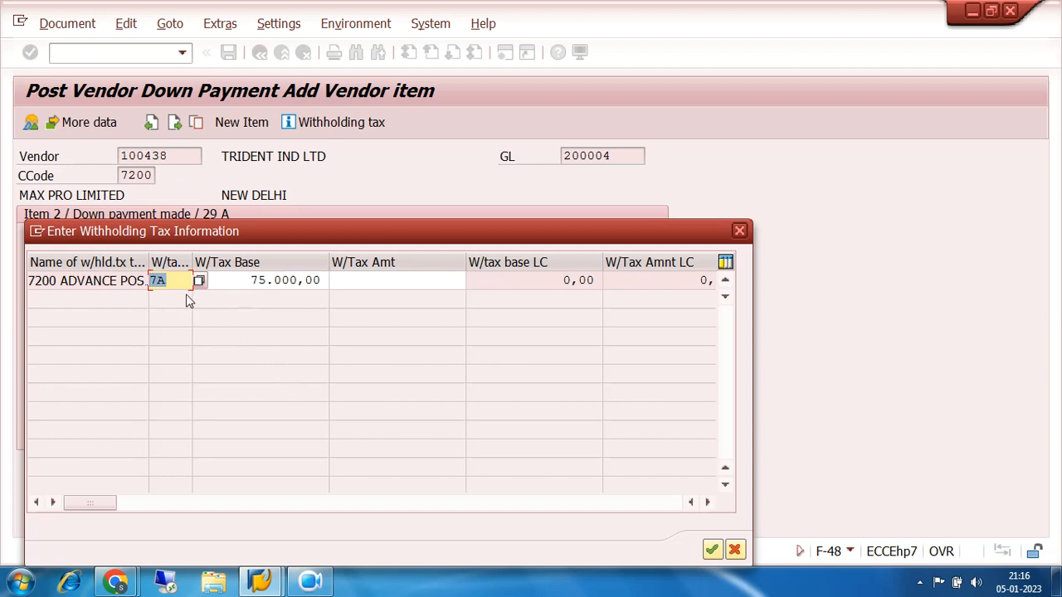
click(712, 550)
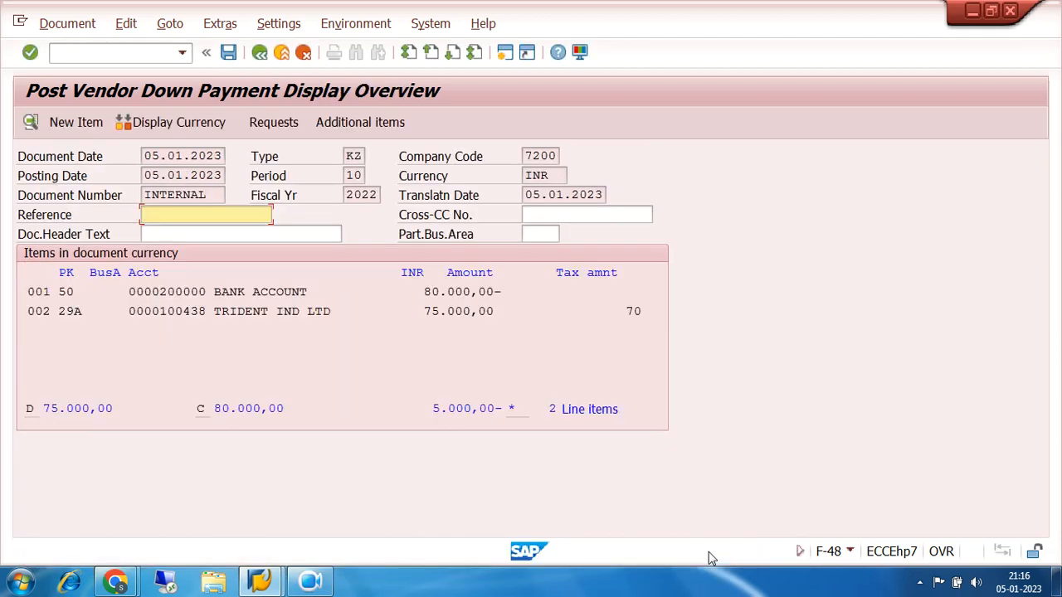
Try to simulate the down payment document, and discard its entries to return to a blank header
click(67, 24)
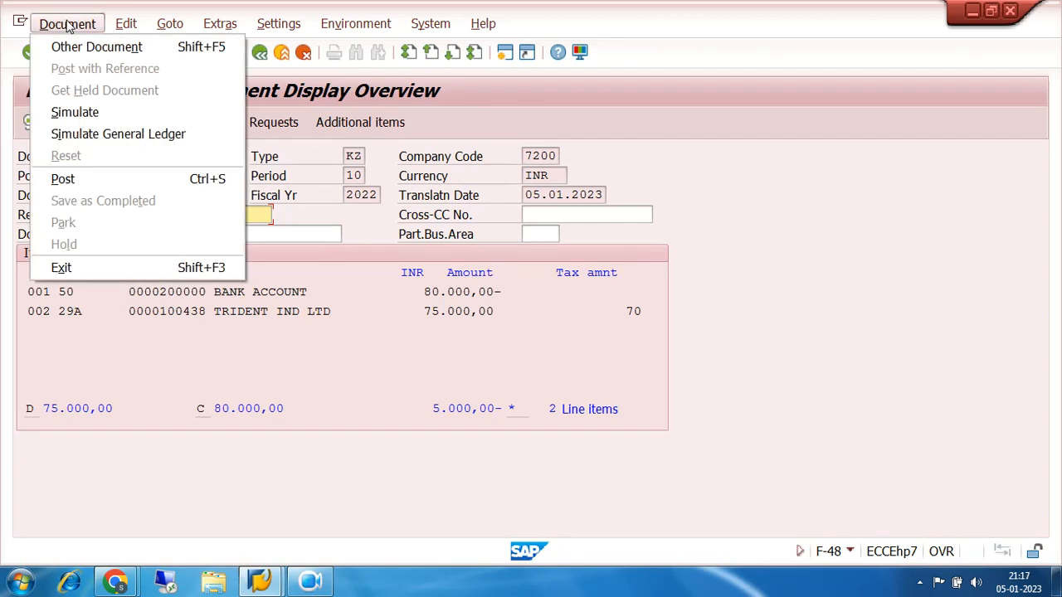
click(89, 114)
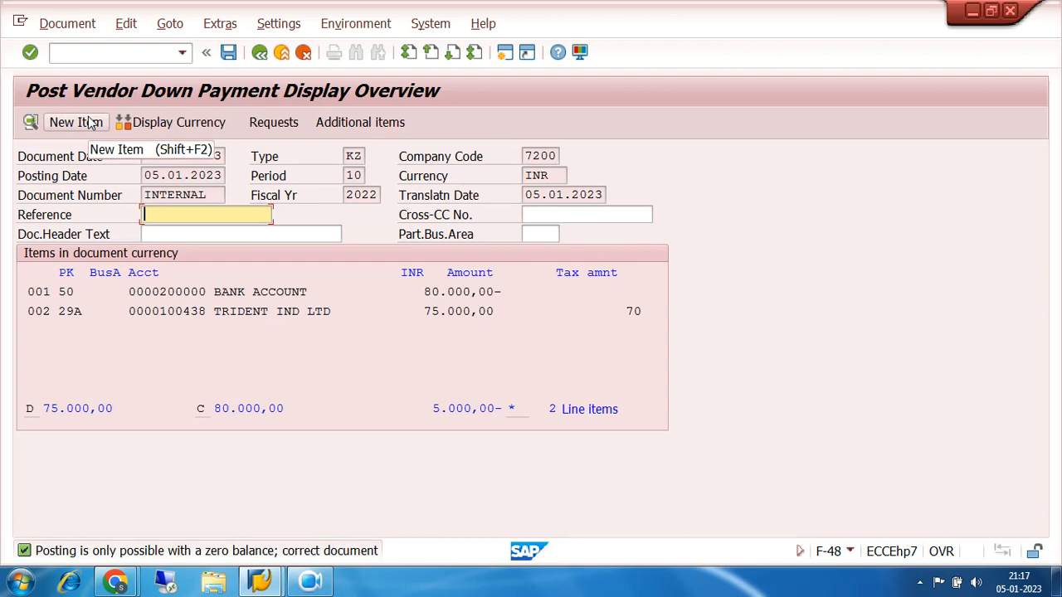
click(260, 54)
click(310, 382)
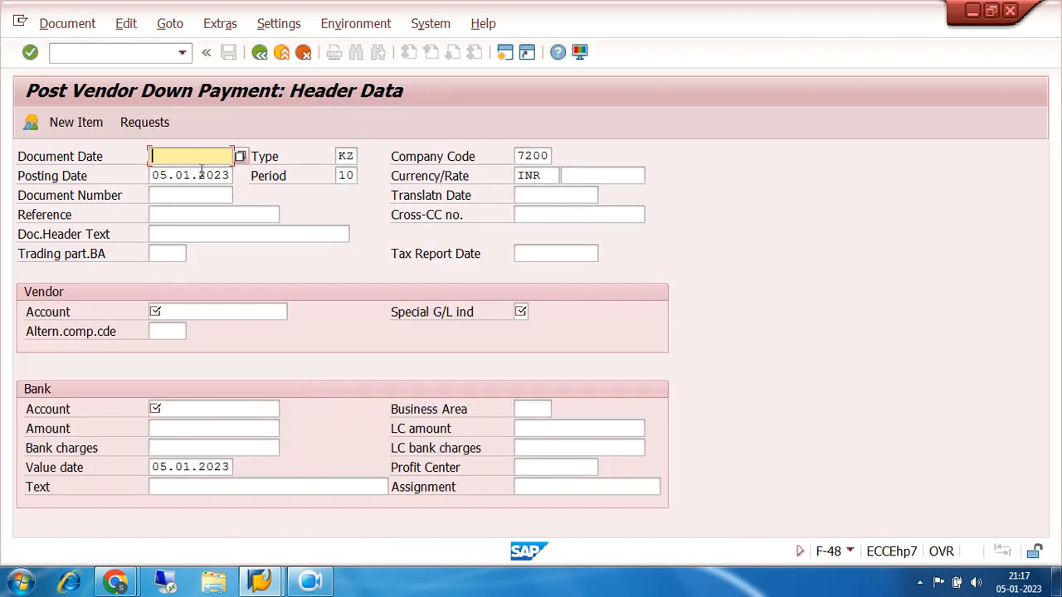
Set the document date to 05.01.2023, the TRIDENT IND LTD vendor account and special G/L indicator A in the blank header
double_click(194, 156)
click(193, 171)
double_click(192, 311)
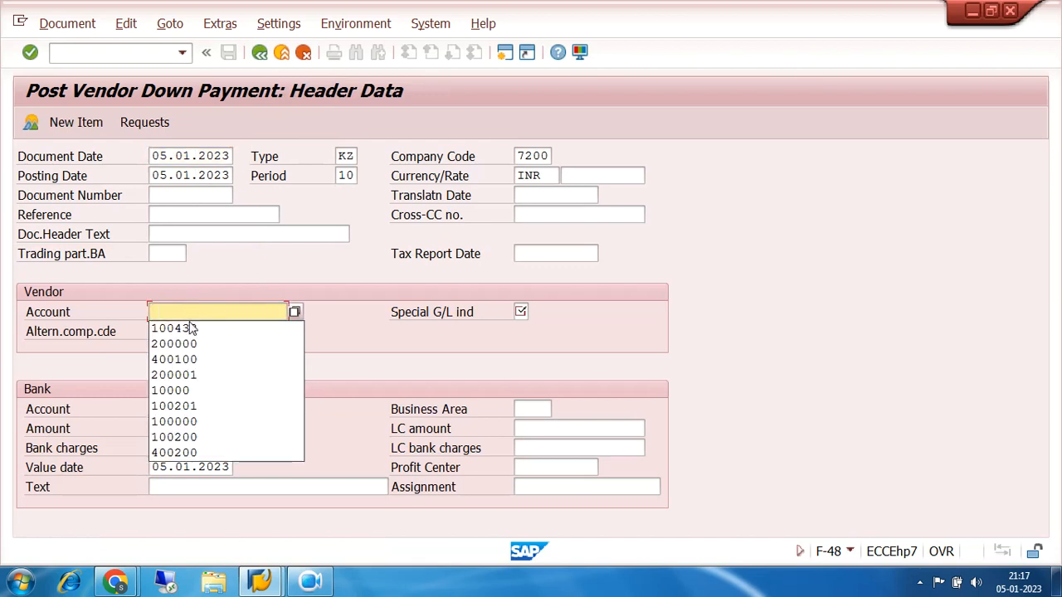
click(190, 328)
double_click(520, 312)
click(521, 328)
Complete the bank data with the bank G/L account, amount 75000 and text DOWN PAYMENT
double_click(162, 413)
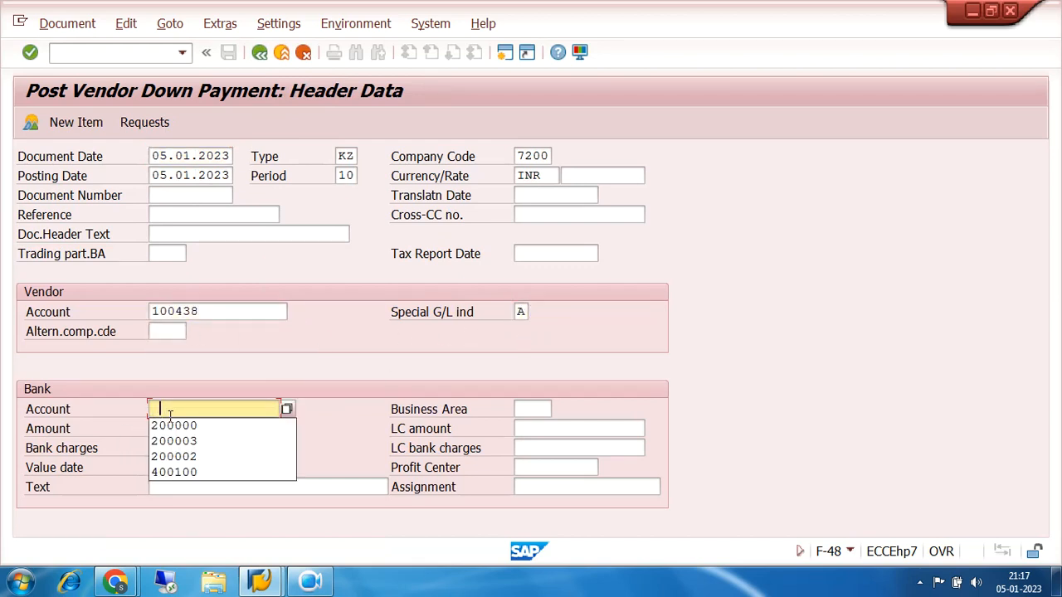
click(176, 426)
click(176, 427)
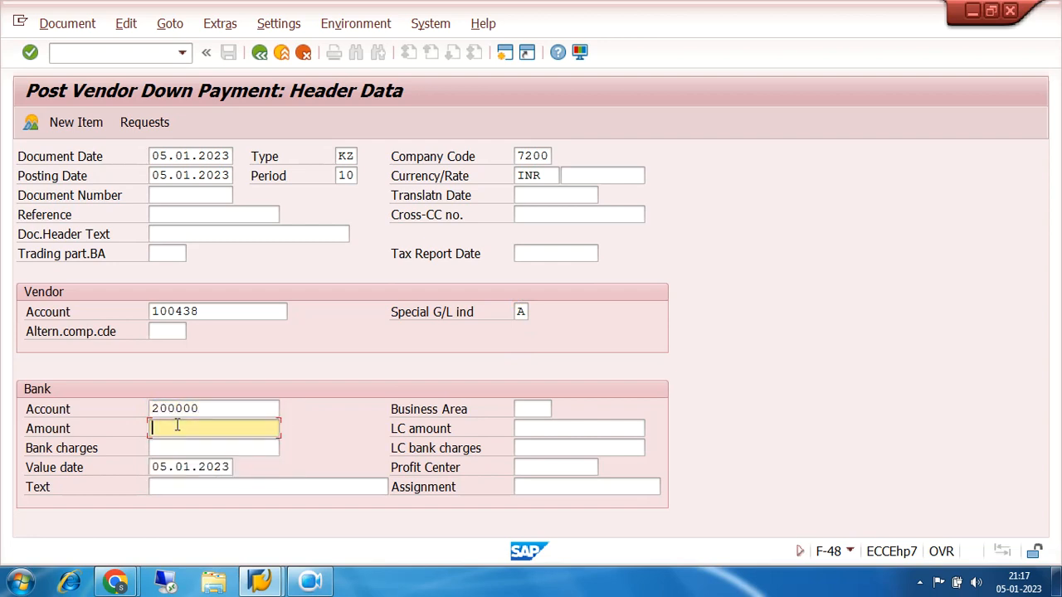
text(75000)
click(205, 486)
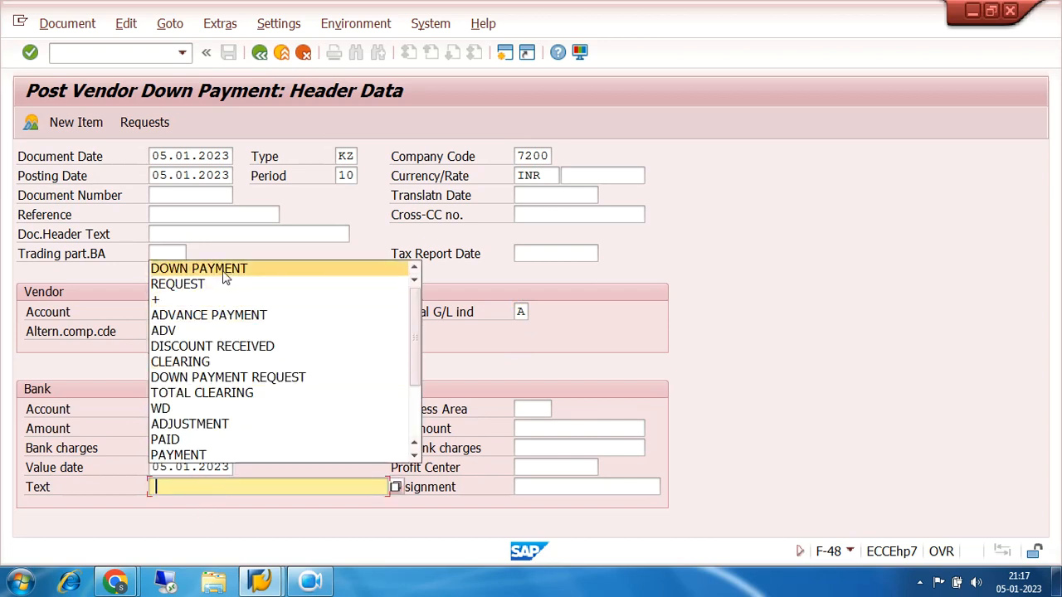
click(222, 271)
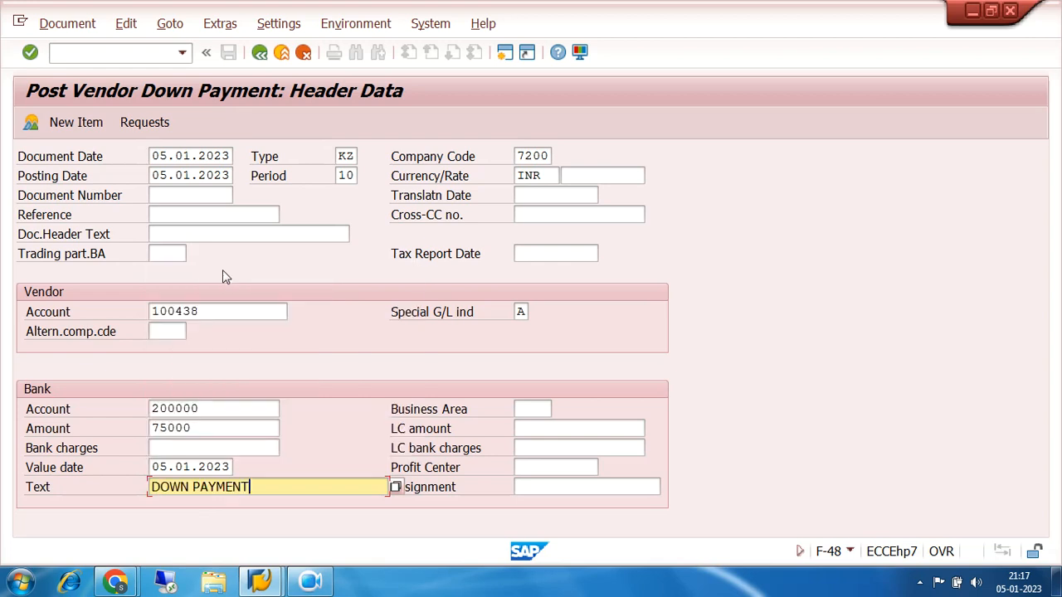
Select the vendor's open down payment request, create the down payment from it and accept withholding tax code 7A
click(150, 122)
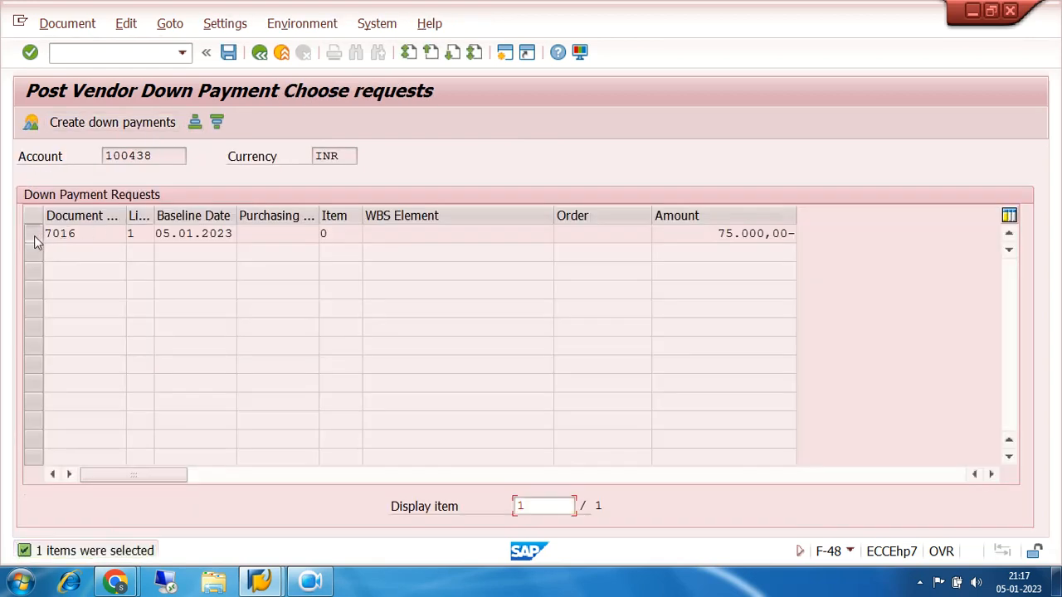
click(34, 234)
click(103, 122)
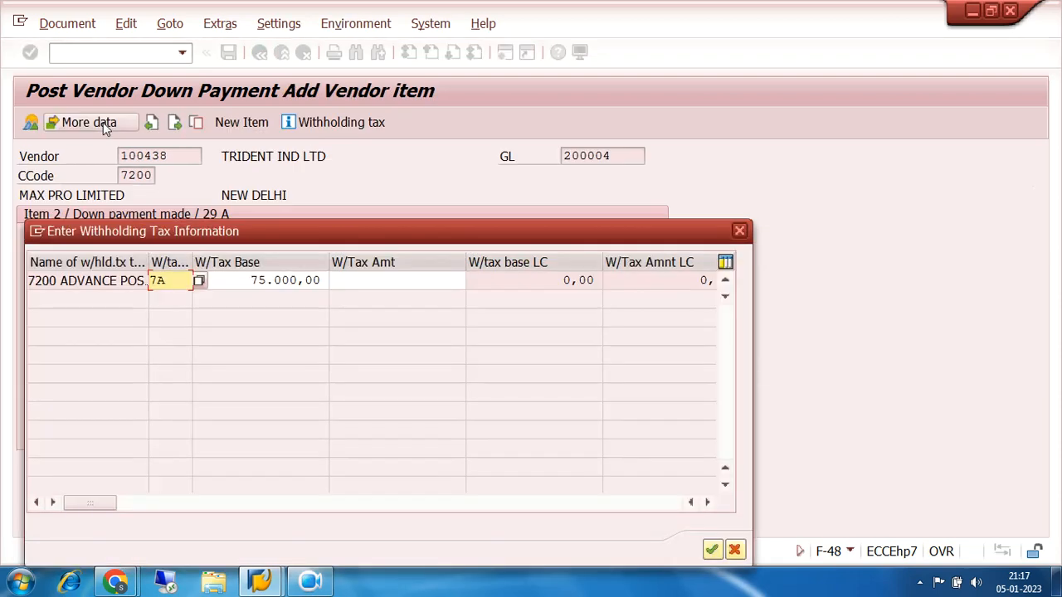
click(711, 553)
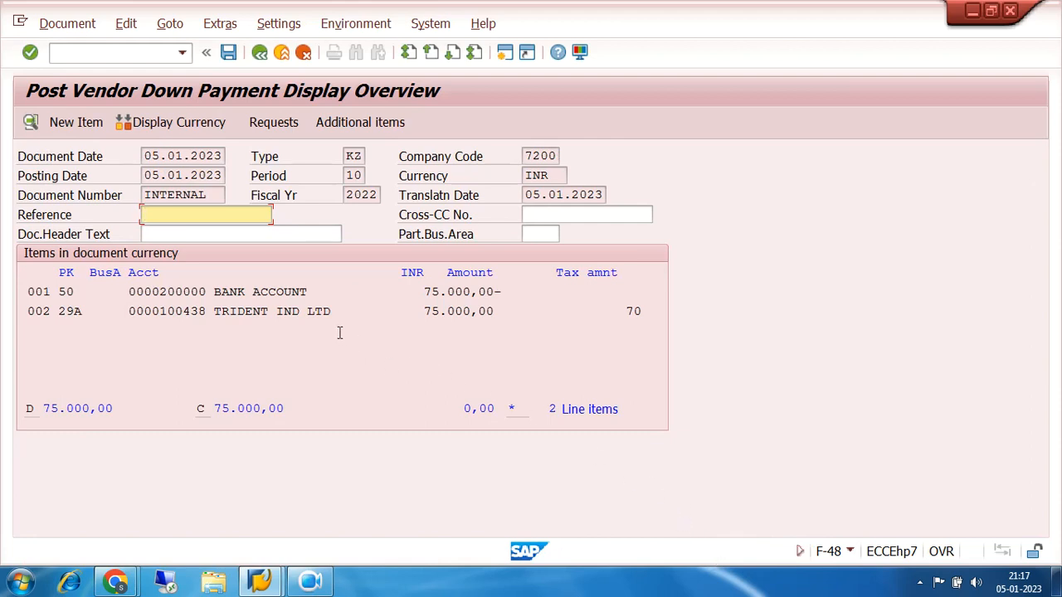
Simulate the general ledger for the down payment, acknowledge the section code message and examine the bank, vendor advance and TDS lines
click(68, 24)
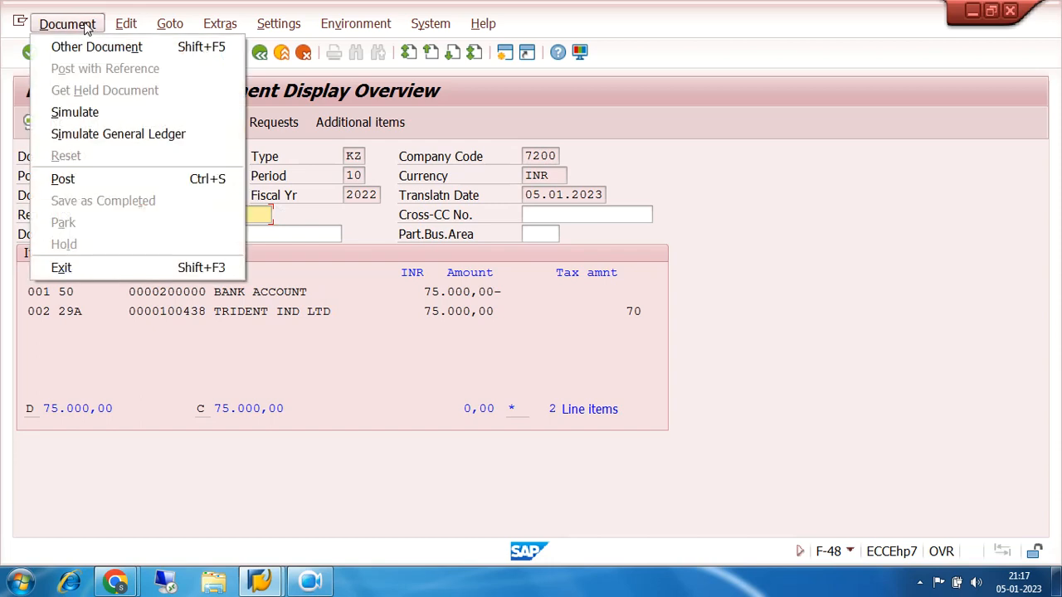
click(122, 133)
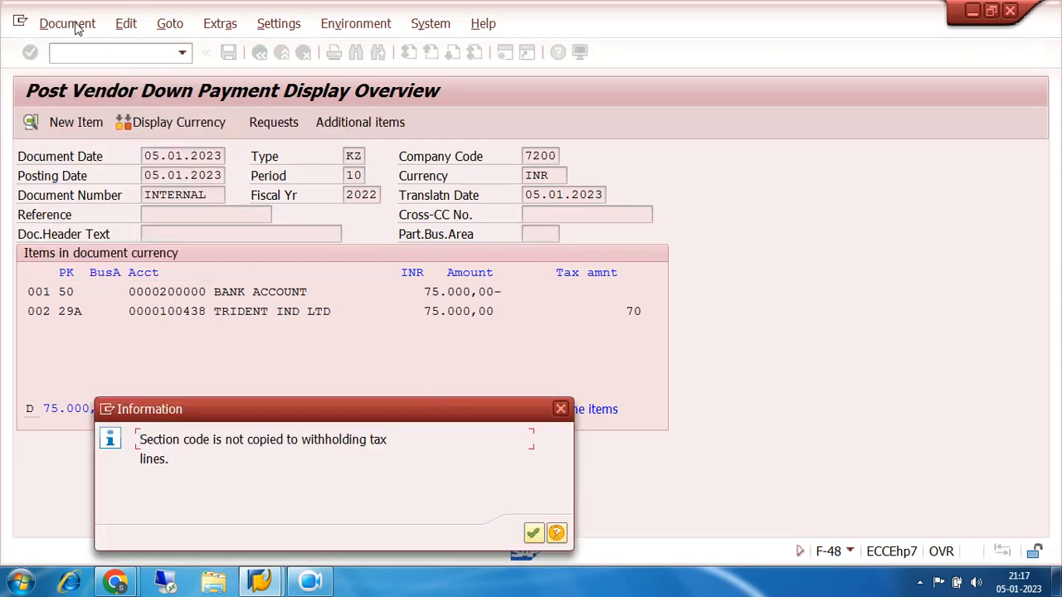
click(534, 534)
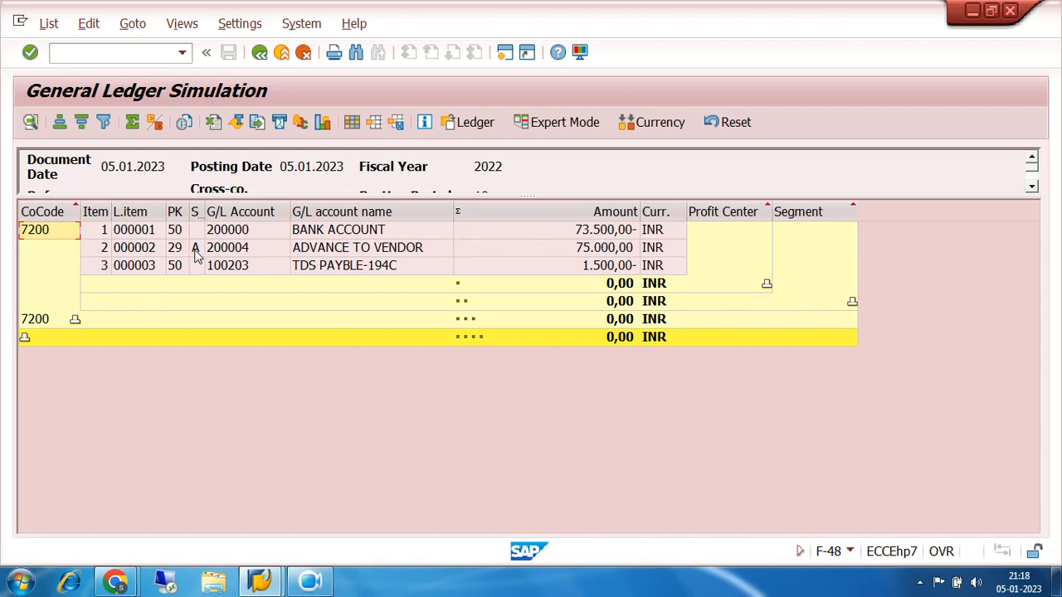
Leave the general ledger simulation and post the vendor down payment, acknowledging the section code message
click(259, 53)
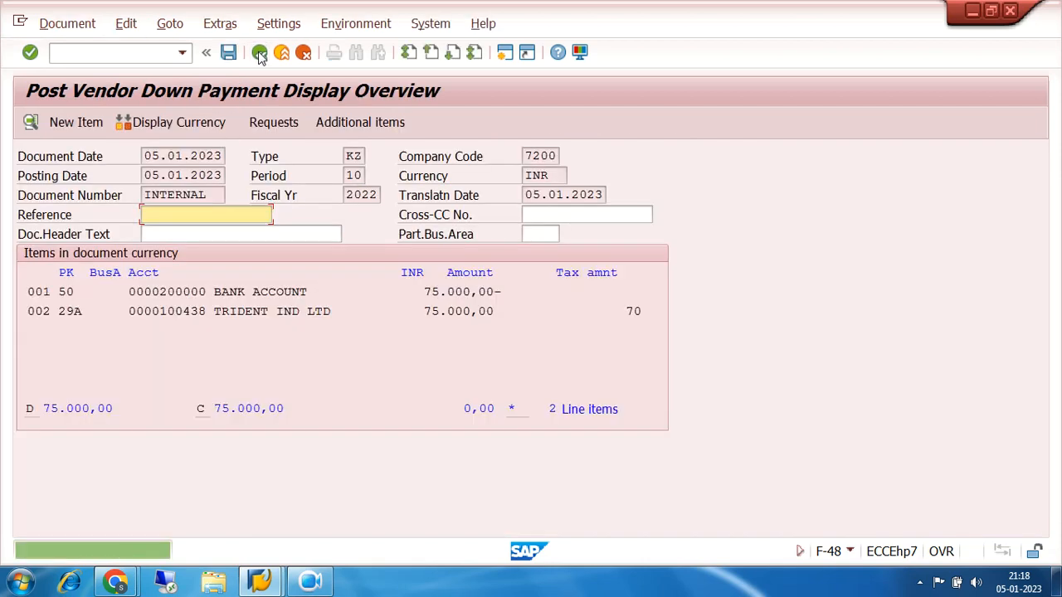
click(229, 54)
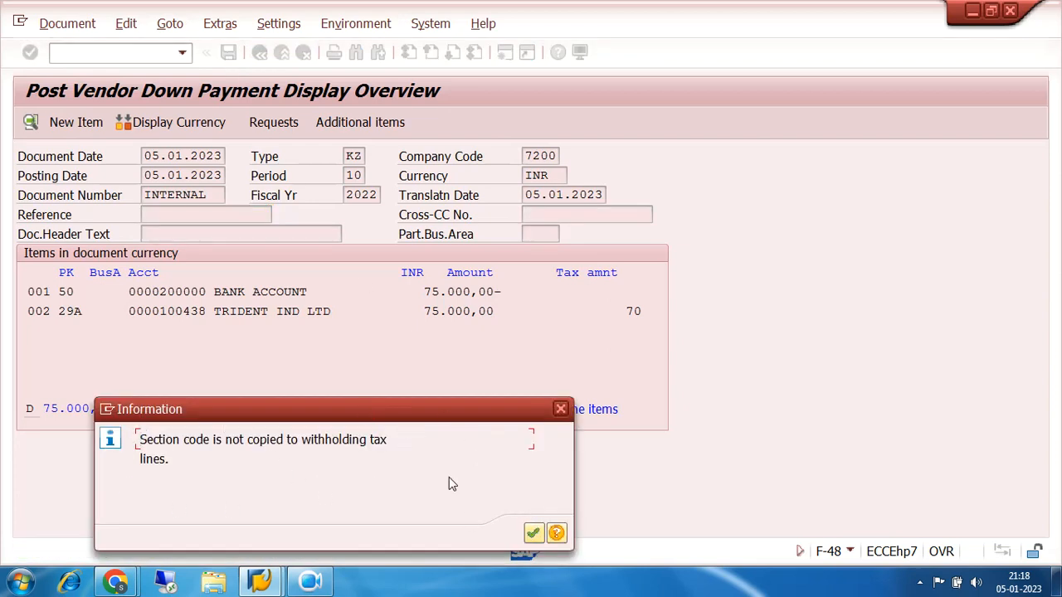
click(533, 533)
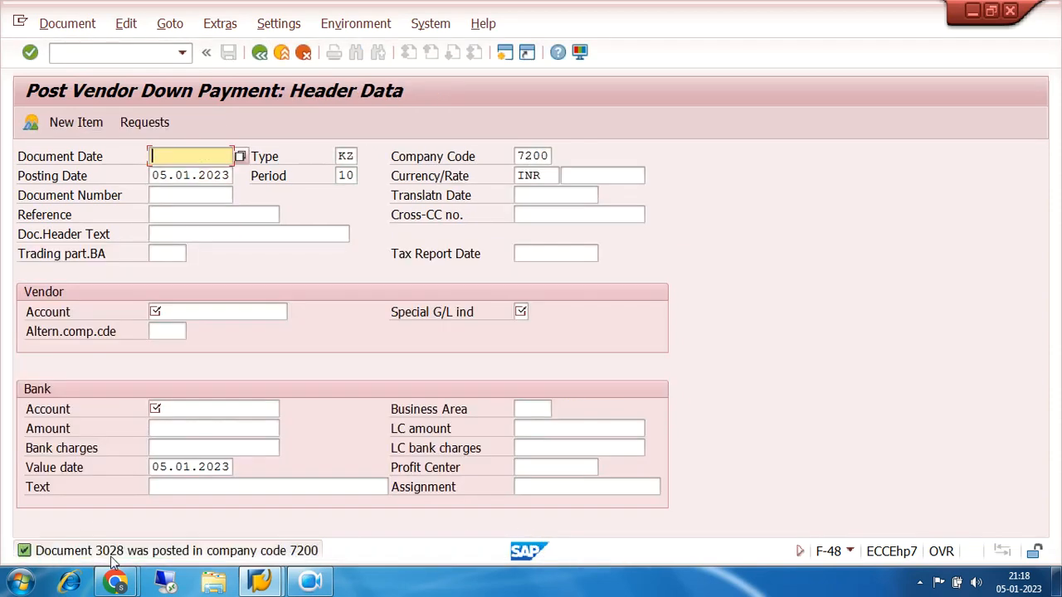
Display the just-posted down payment document with FB03, check its bank, vendor and TDS lines, and return to the main menu
click(92, 51)
text(/NFB03)
key(Return)
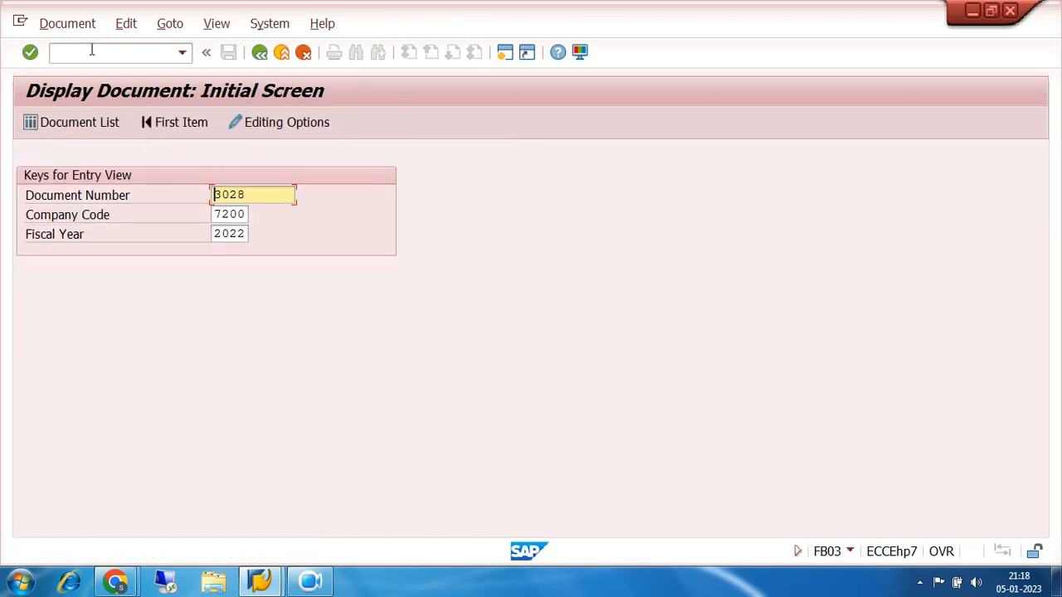
key(Return)
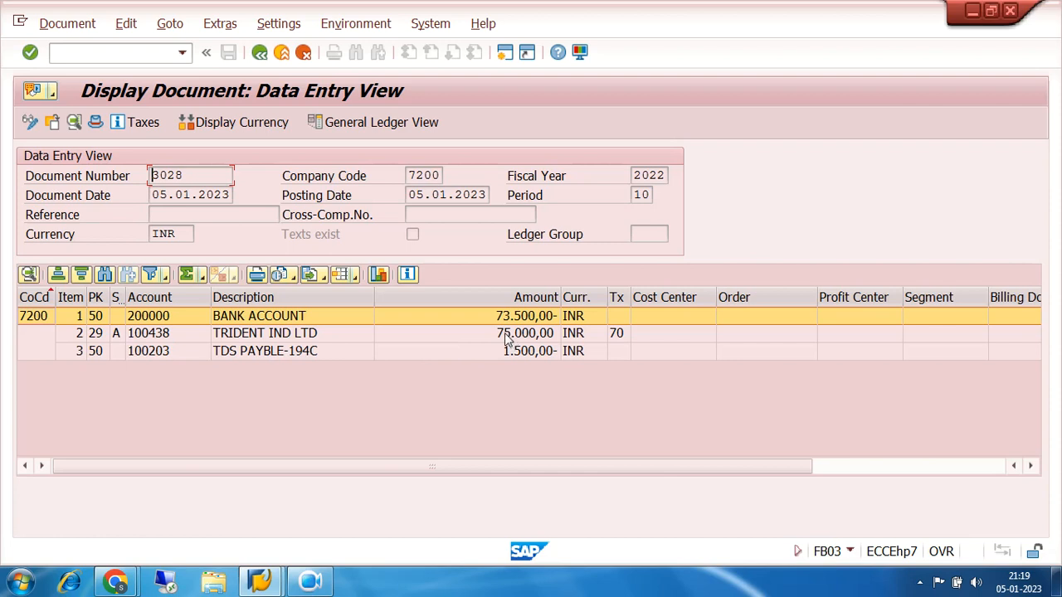
click(259, 53)
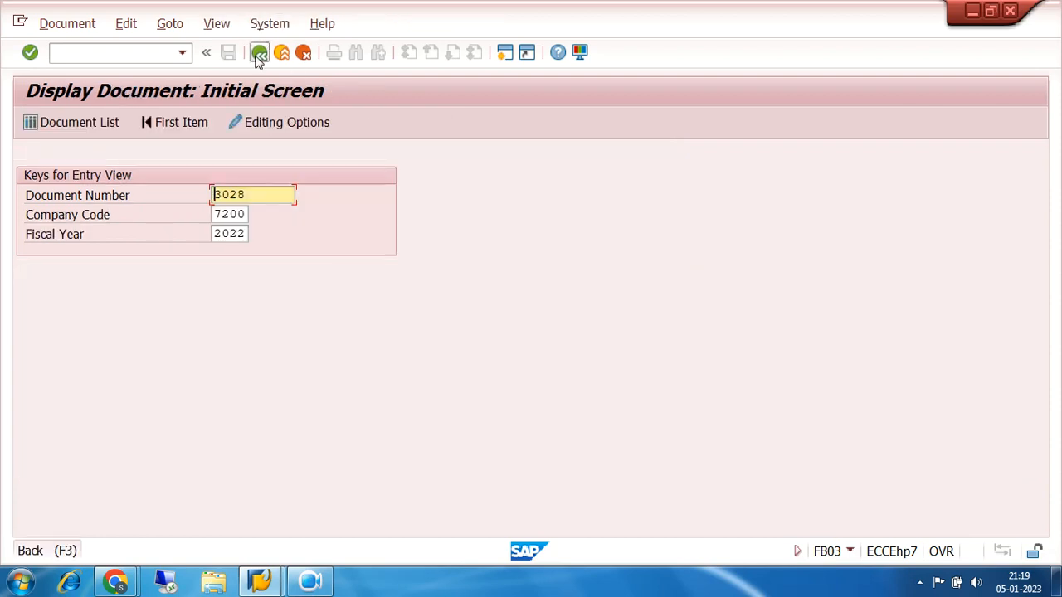
click(259, 53)
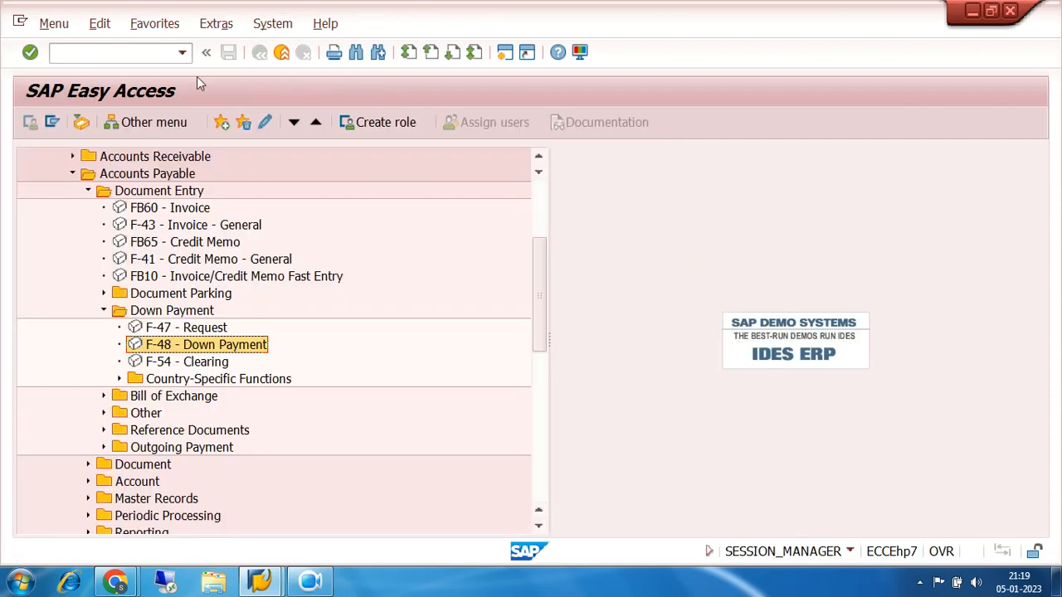
Run the FBL1N vendor line item display for TRIDENT IND LTD in company code 7200 for open noted items at 05.01.2023
click(183, 53)
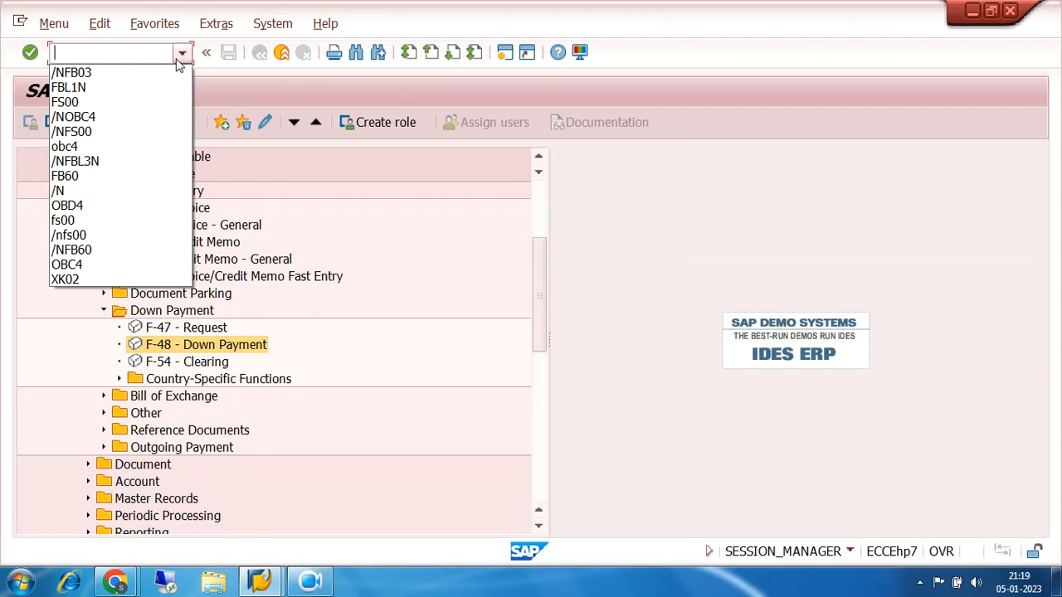
click(144, 88)
click(31, 54)
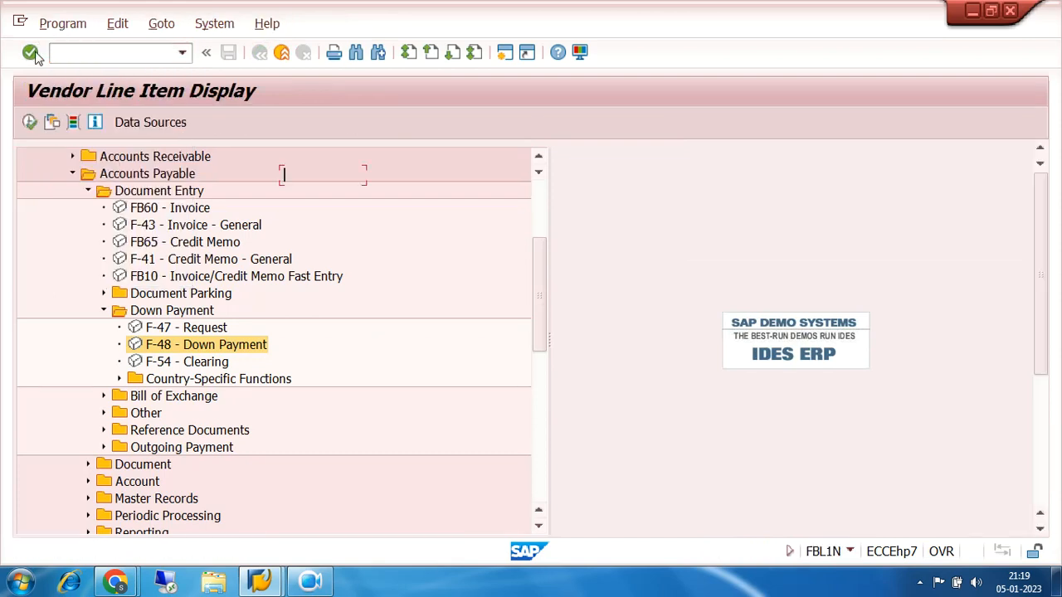
scroll(391, 304, down, 5)
scroll(391, 303, down, 1)
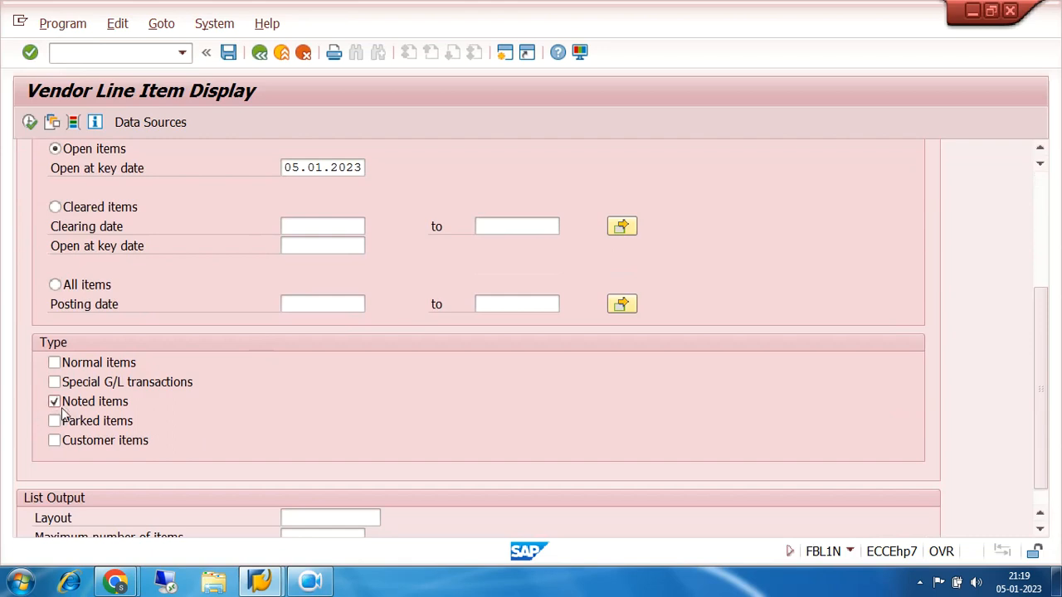
scroll(183, 373, up, 2)
scroll(183, 378, up, 1)
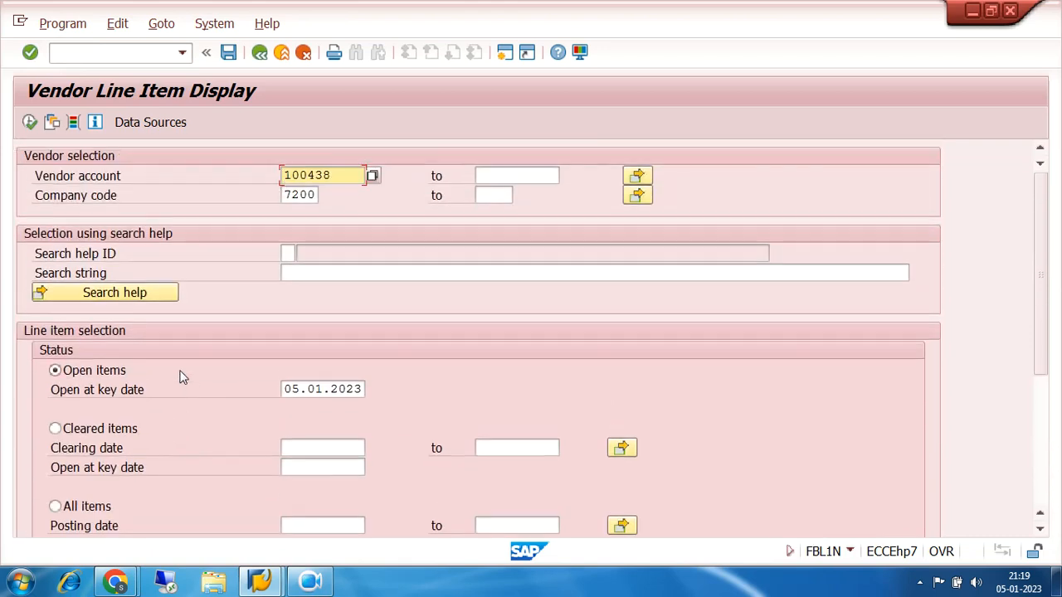
click(30, 122)
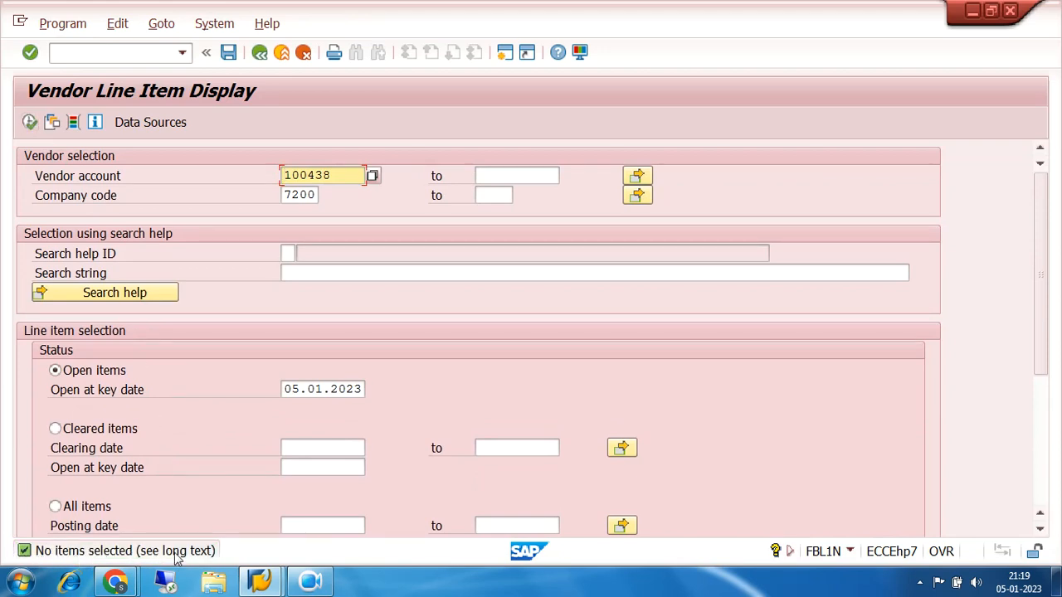
Rerun the vendor line item list with special G/L transactions included, examine the latest down payment's indicator and amount, and return to the main menu
scroll(282, 323, down, 3)
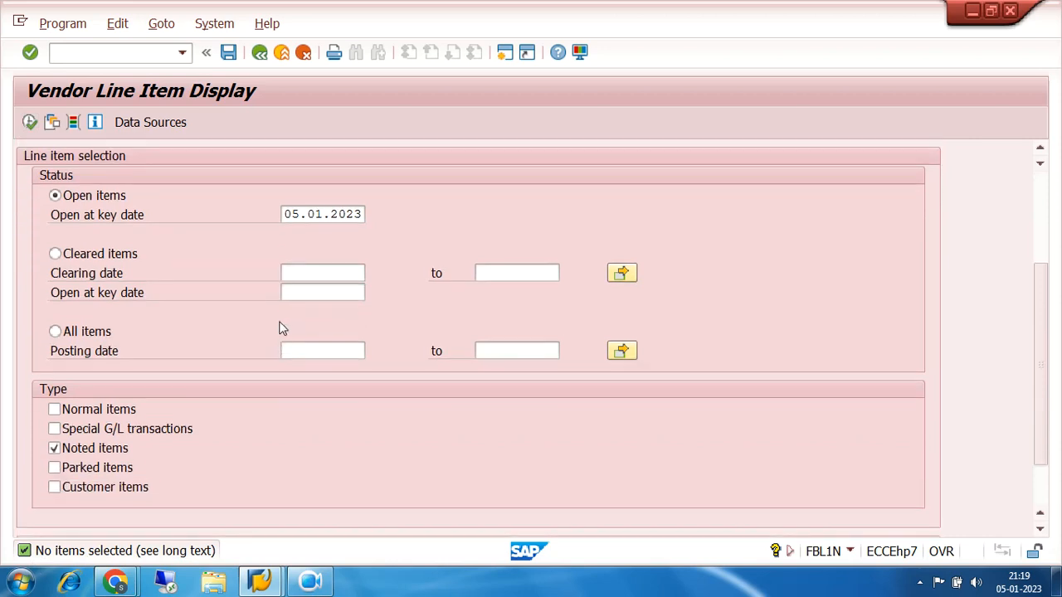
click(54, 429)
click(30, 122)
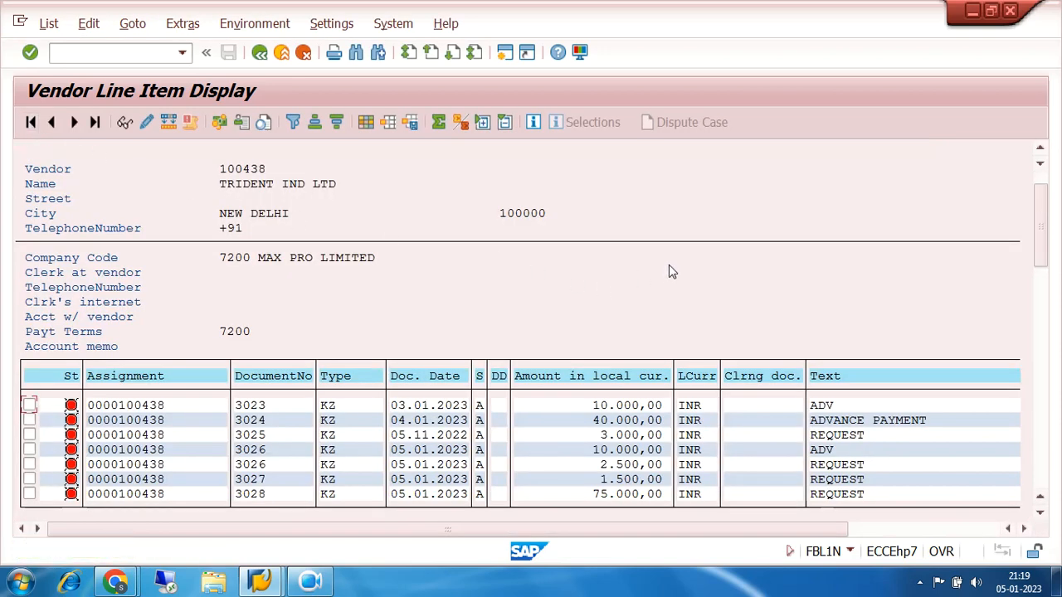
scroll(669, 264, down, 1)
click(279, 483)
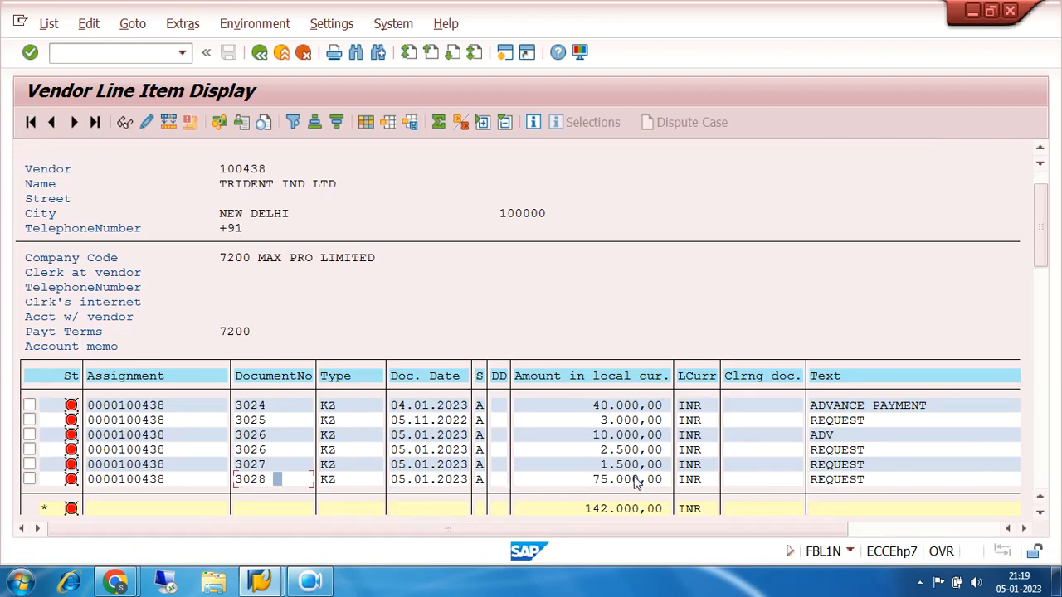
click(479, 481)
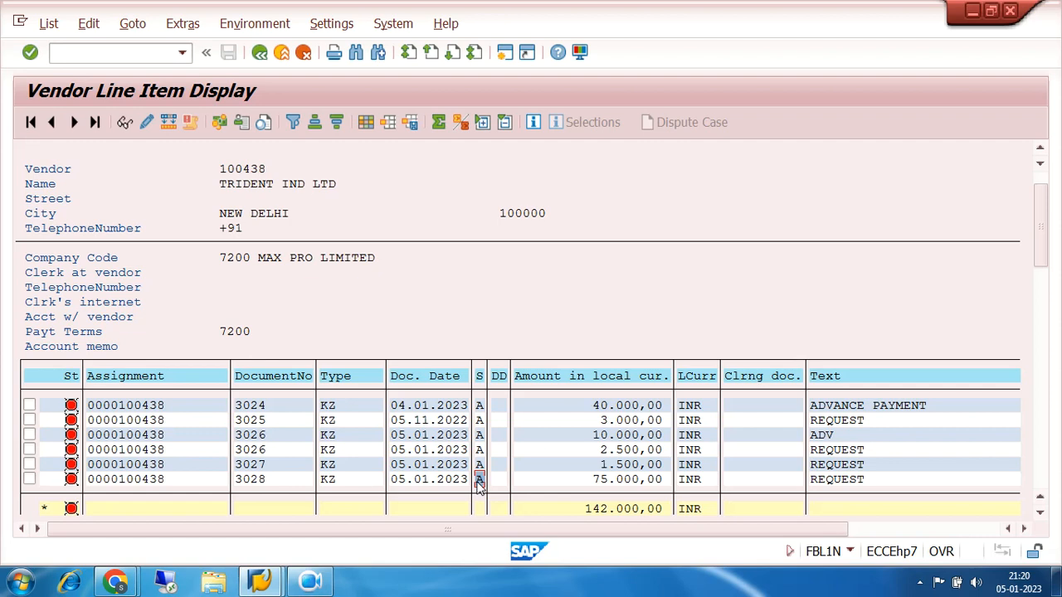
click(260, 52)
click(259, 52)
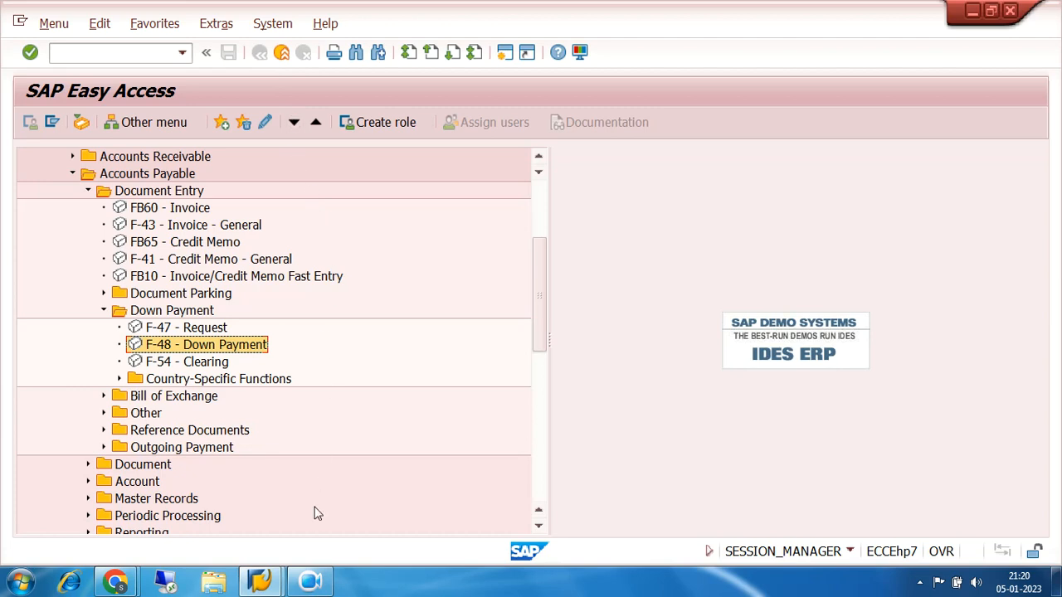
click(312, 584)
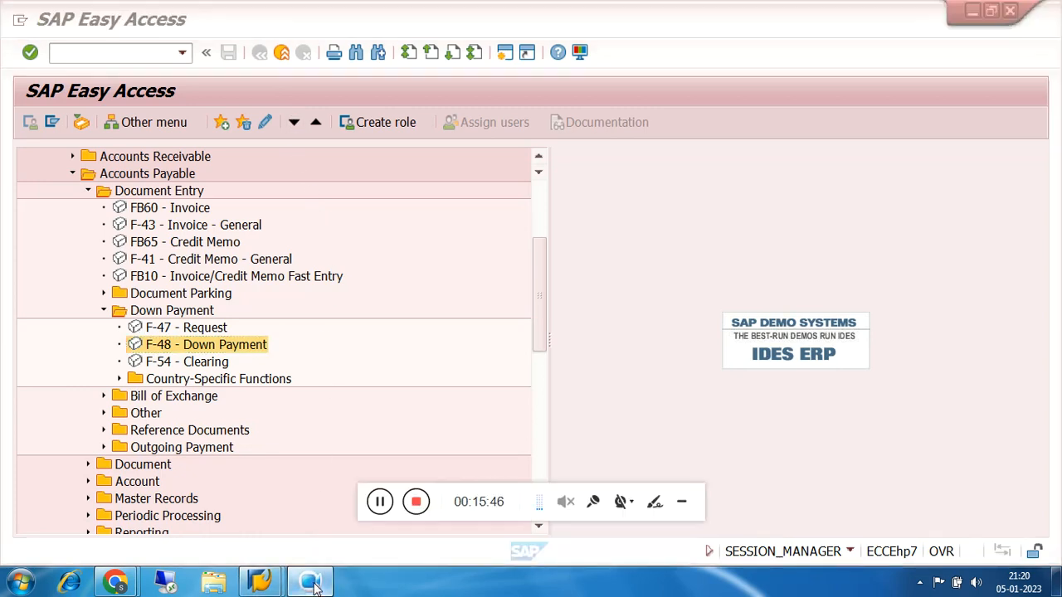
click(683, 507)
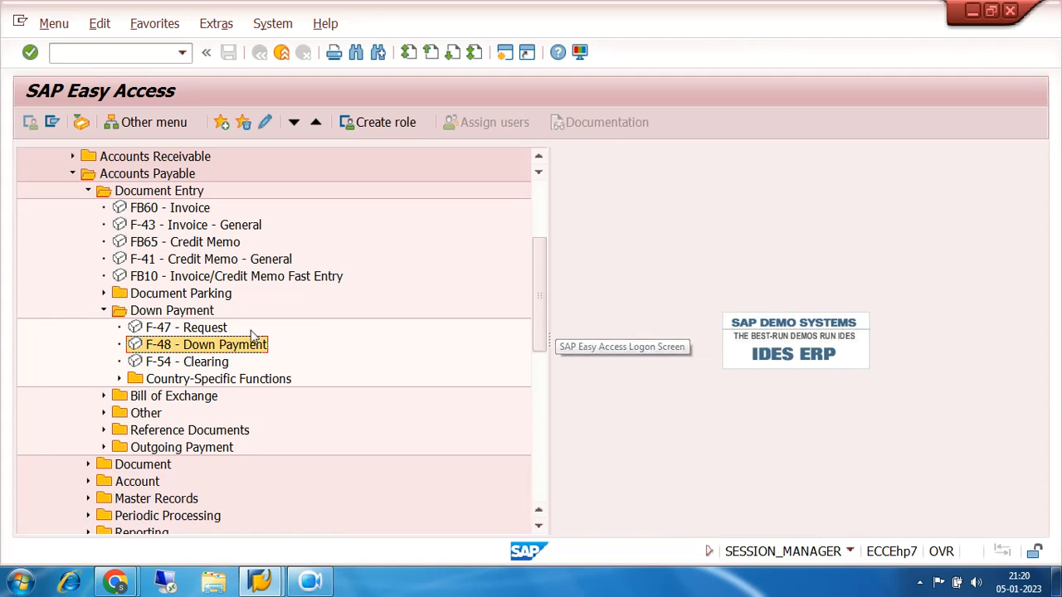
Start a new F-47 down payment request with document date and posting date 04.01.2023
double_click(163, 329)
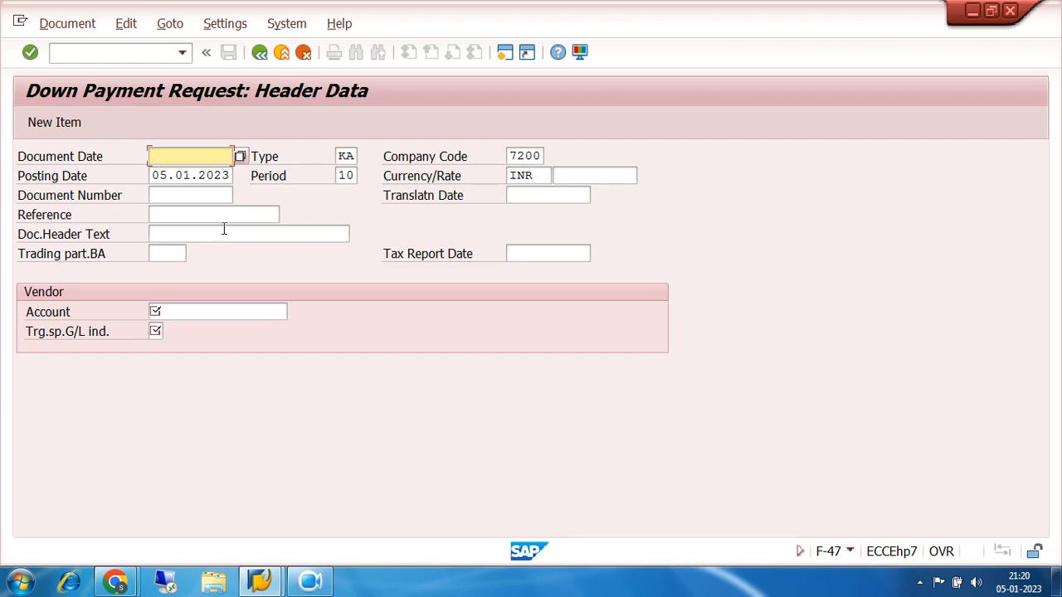
text(04)
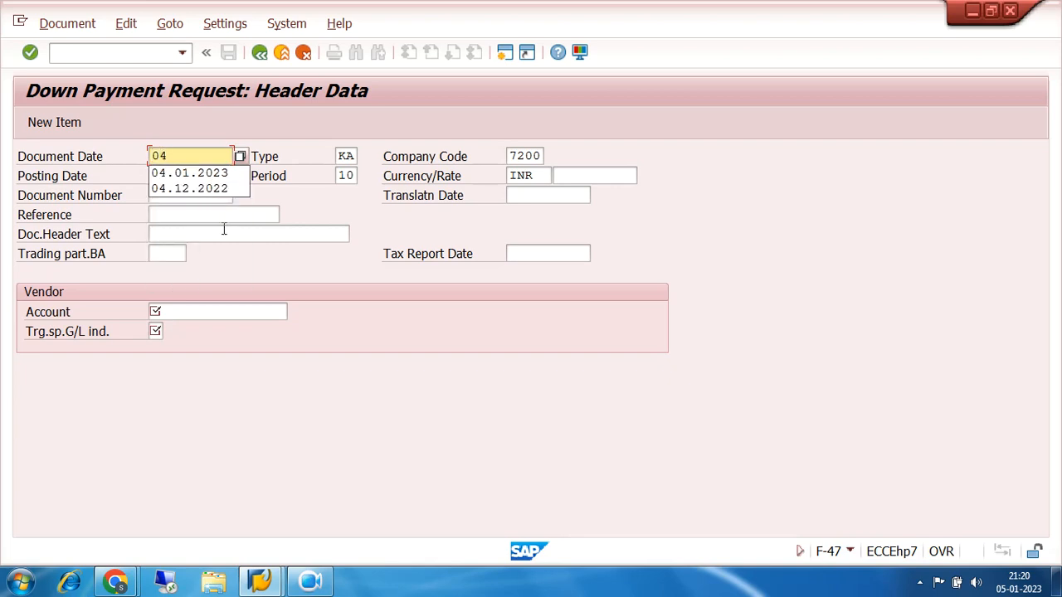
click(184, 173)
key(Tab)
key(Tab)
key(Tab)
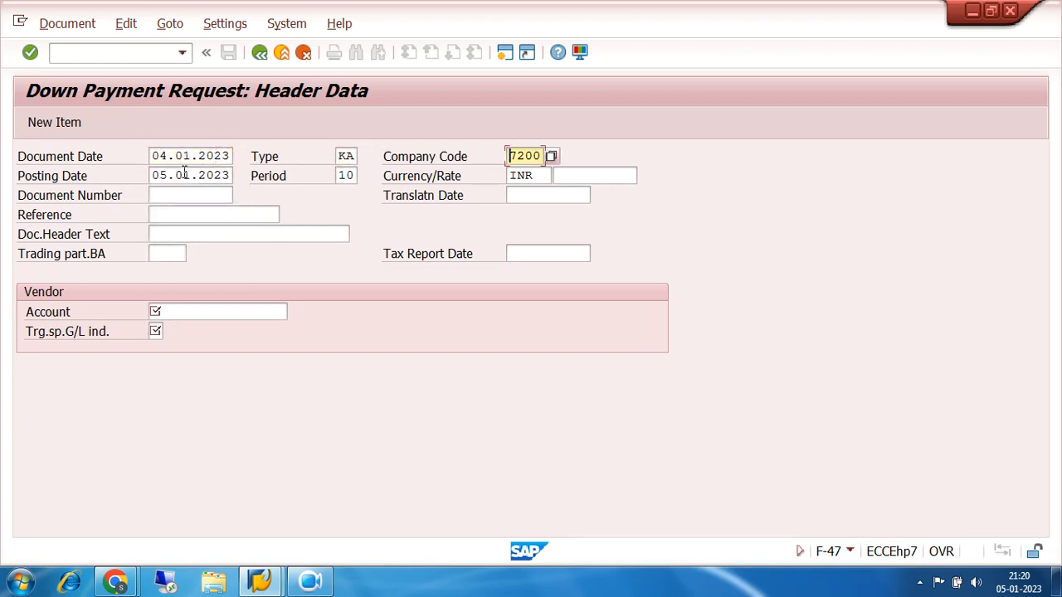
text(4)
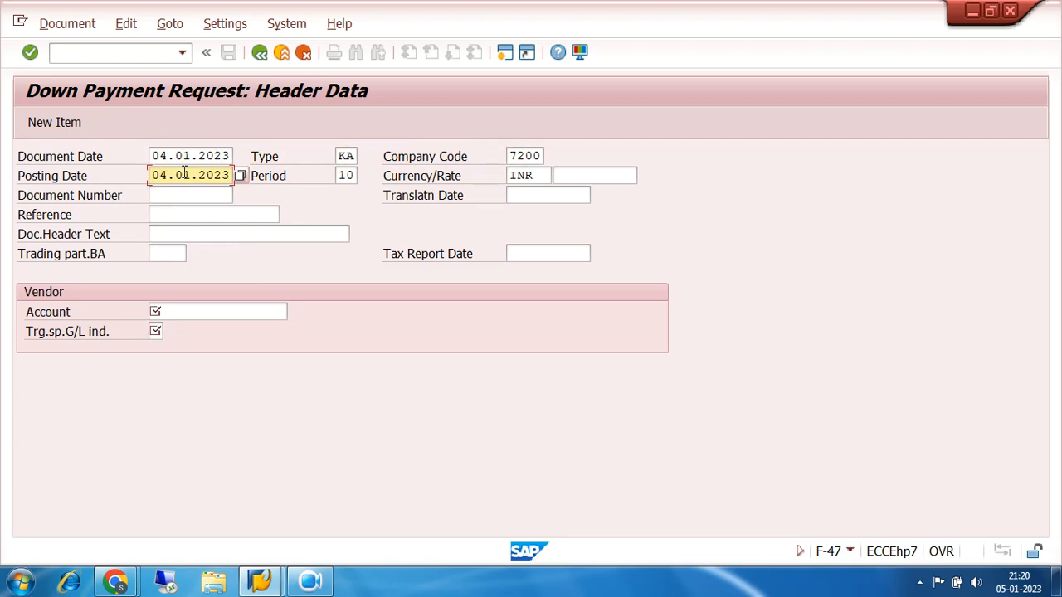
Enter the TRIDENT IND LTD vendor account with target special G/L indicator A and proceed to the vendor item
click(192, 311)
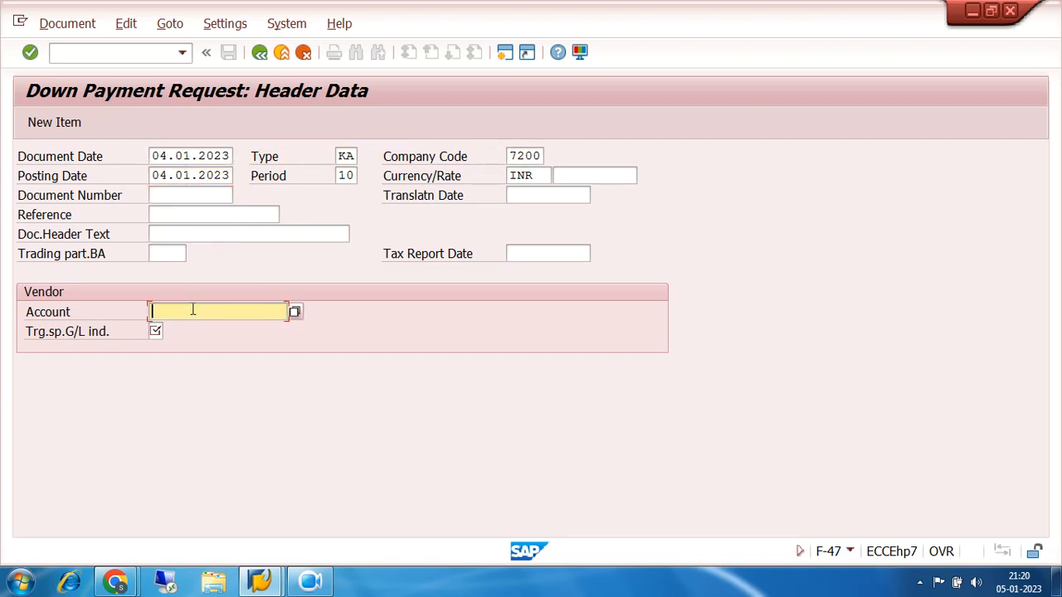
click(198, 331)
click(156, 331)
text(A)
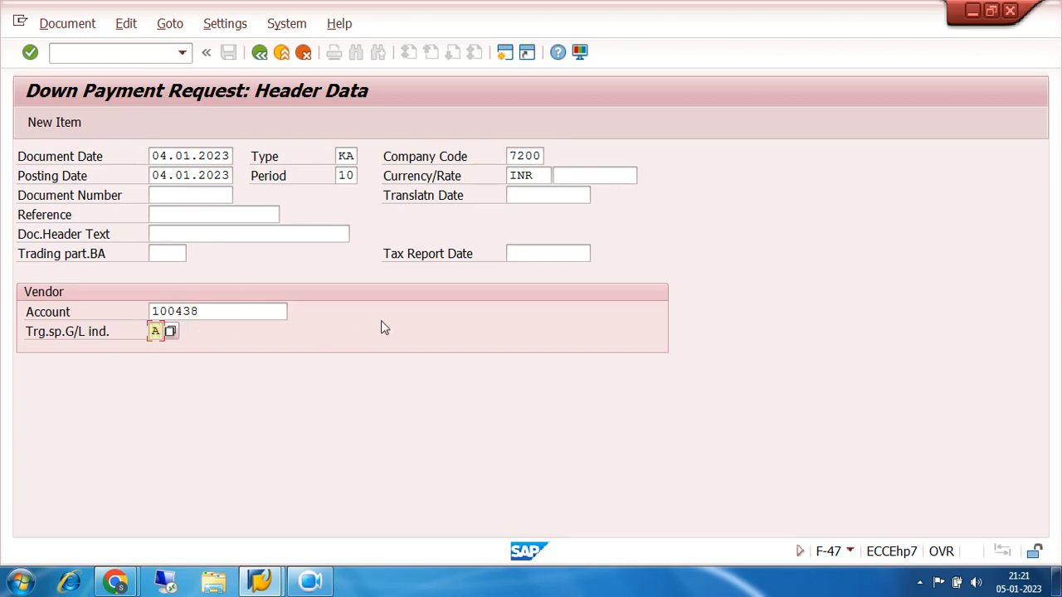
key(Return)
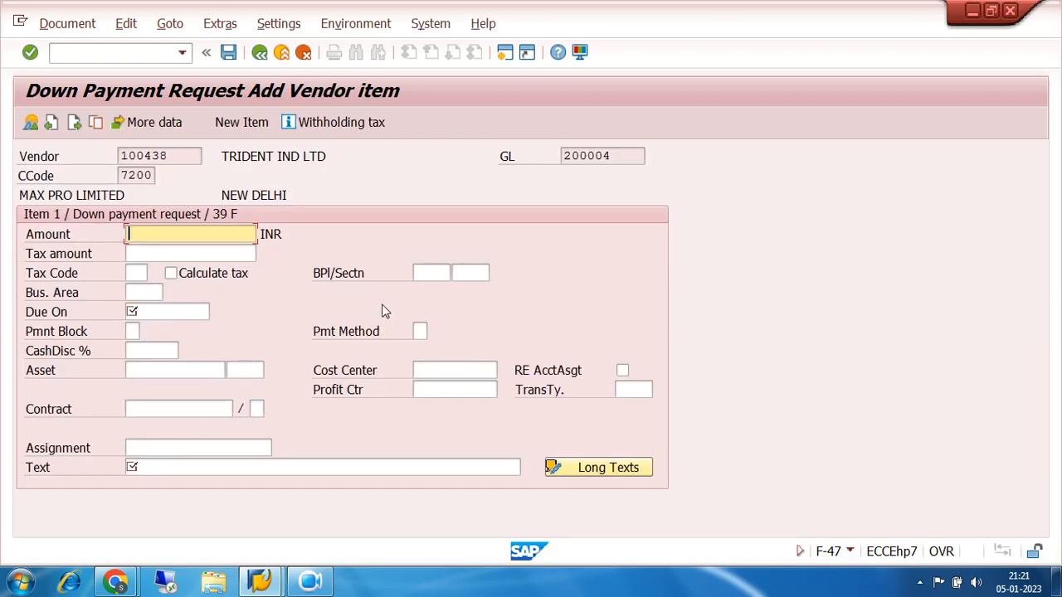
Fill in the request item with amount 65000, due date 05.01.2023 and text REQUEST, and submit it for checking
text(65000)
click(173, 311)
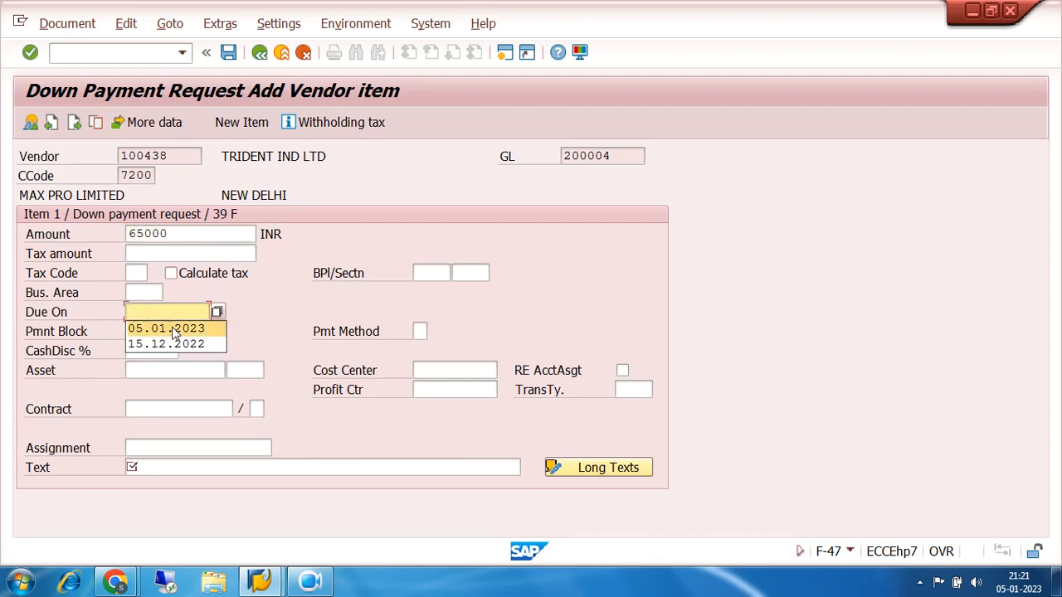
click(171, 329)
click(159, 470)
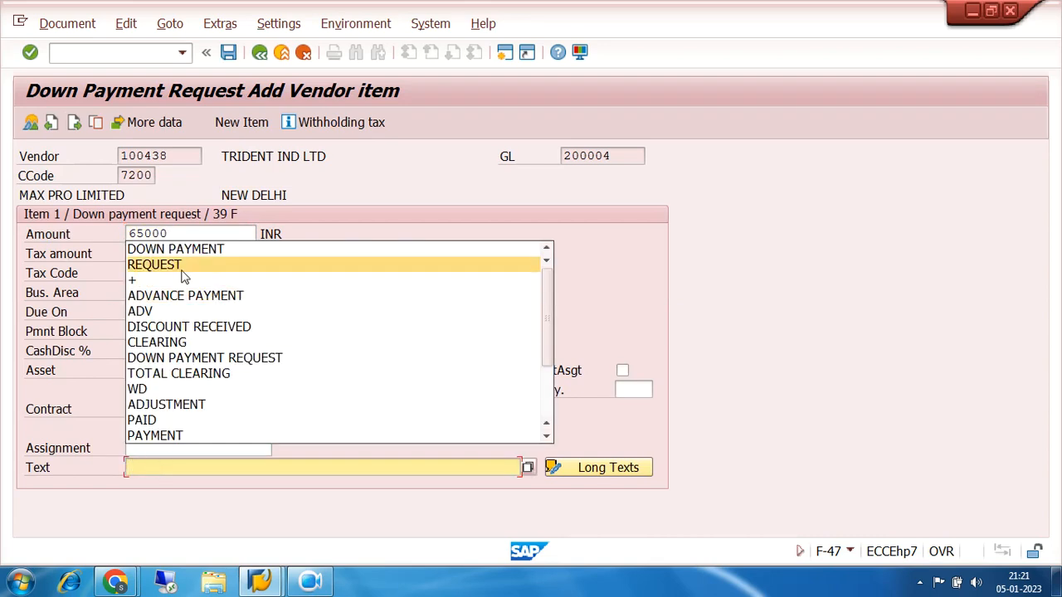
click(158, 265)
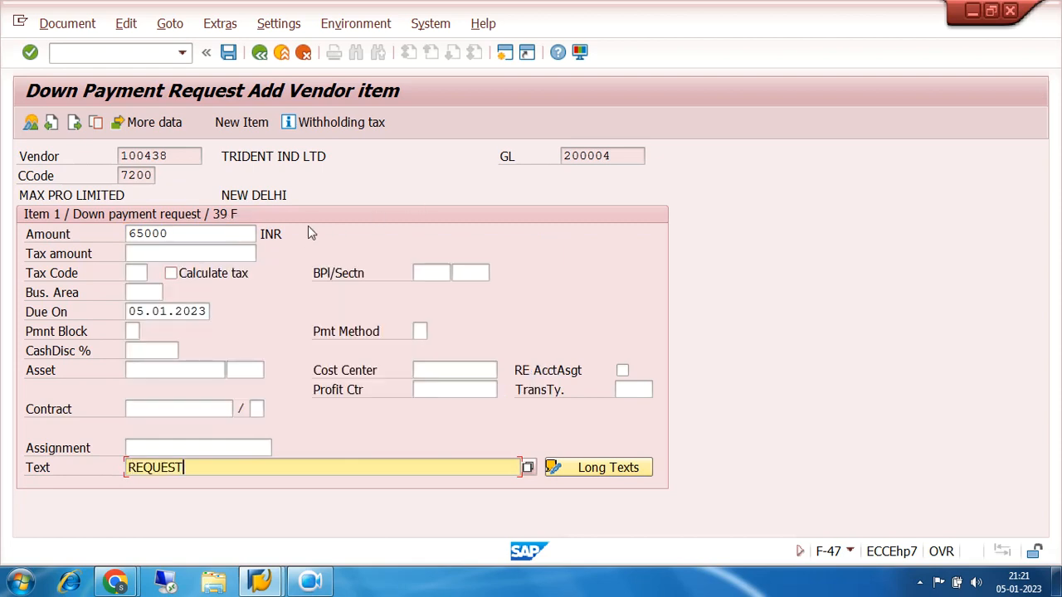
key(Return)
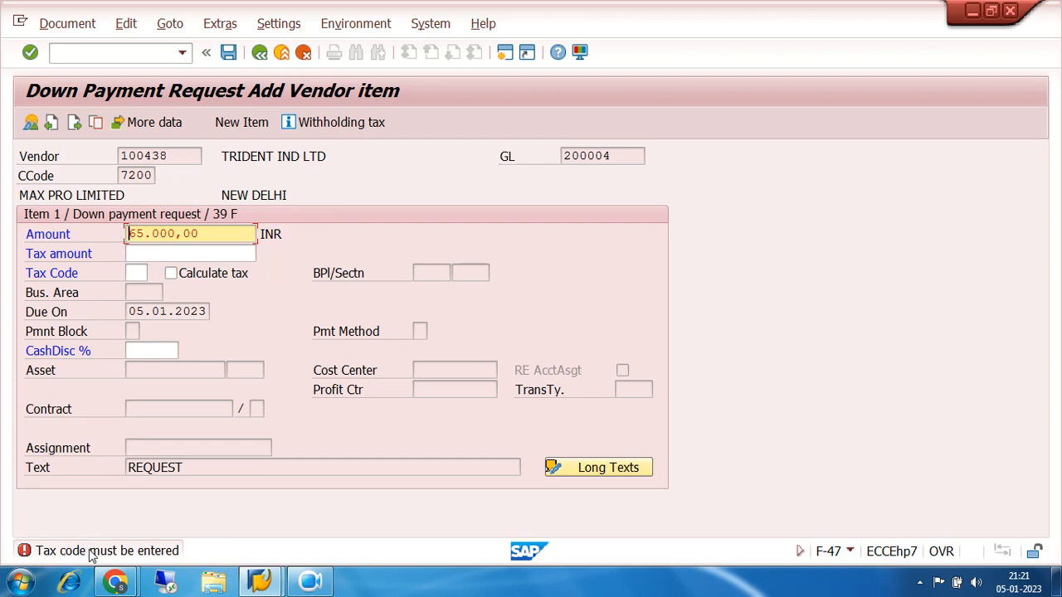
Look up the available tax codes and assign 70 (0% TAX) to the down payment request item
click(144, 272)
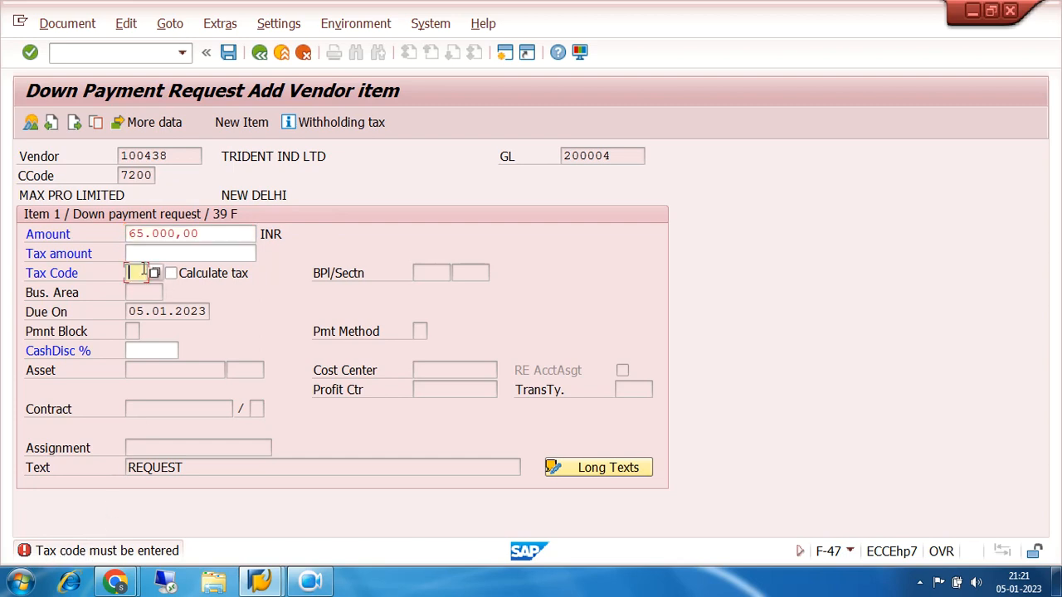
click(155, 274)
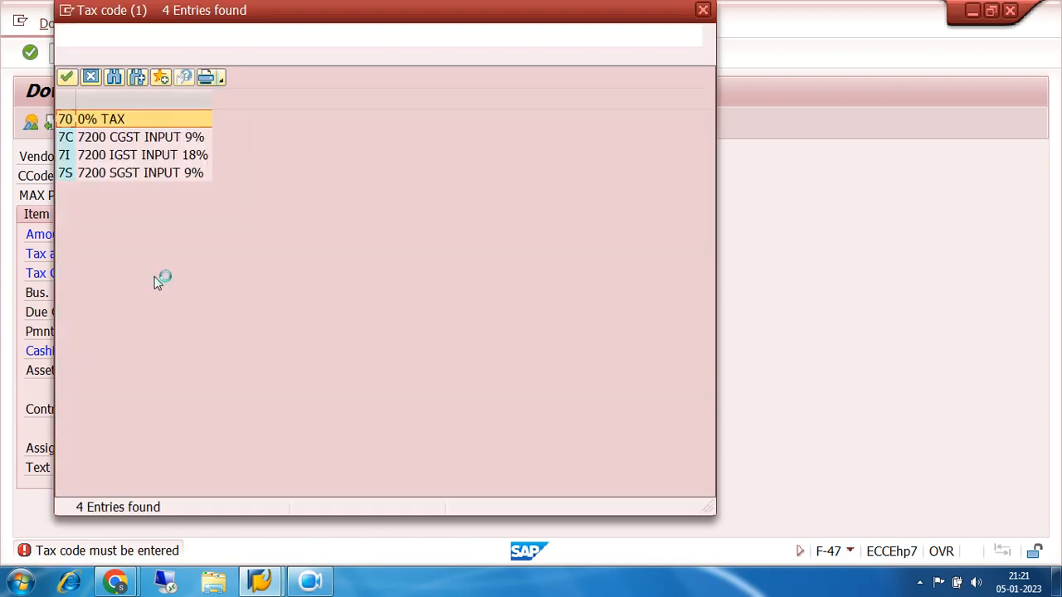
double_click(66, 122)
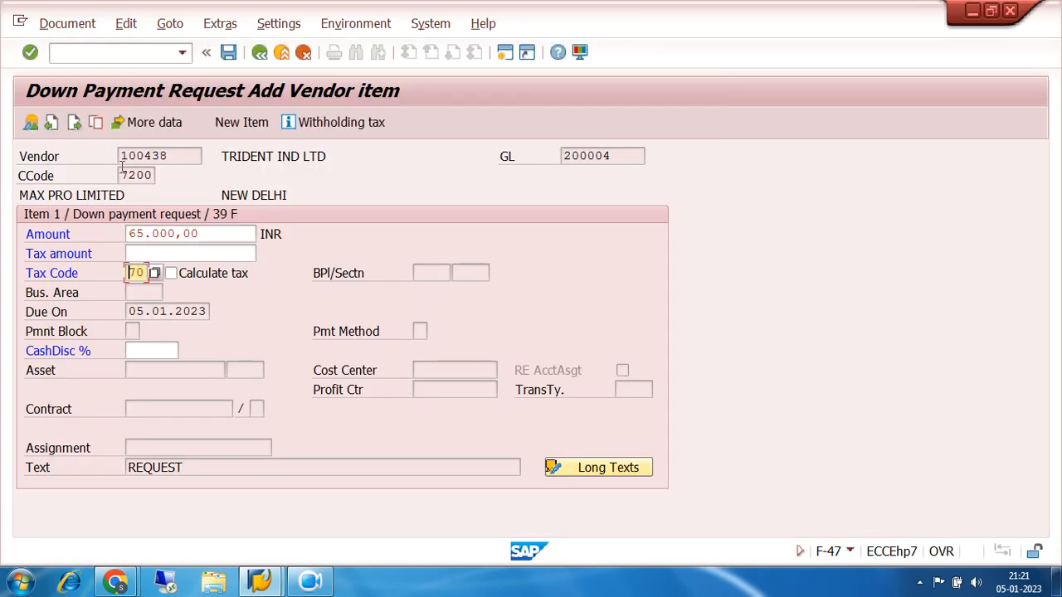
Open a second SAP session and display the SAP Reference IMG from the SPRO favorite
click(506, 52)
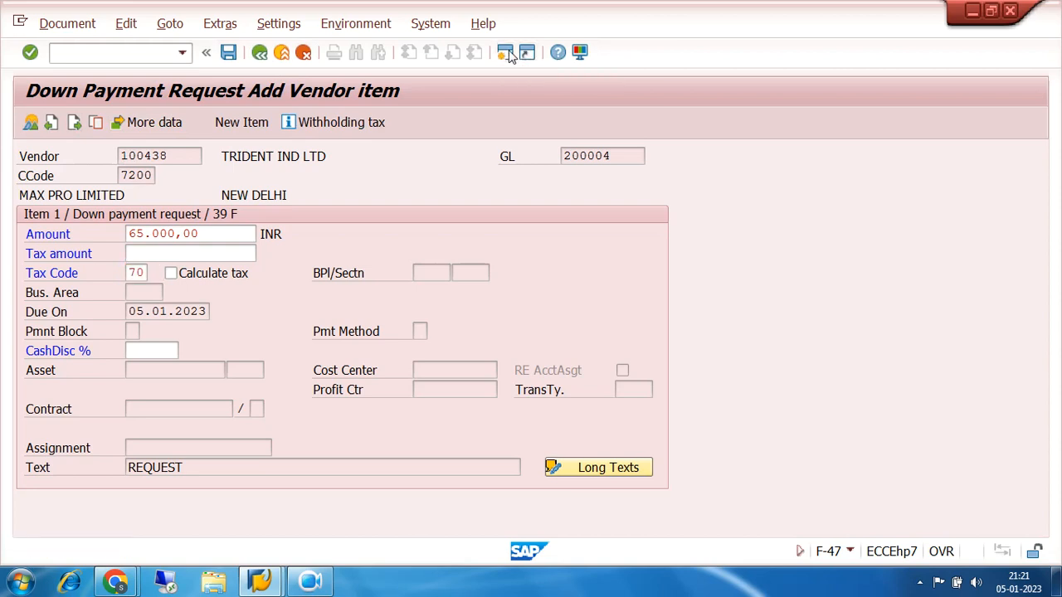
click(507, 52)
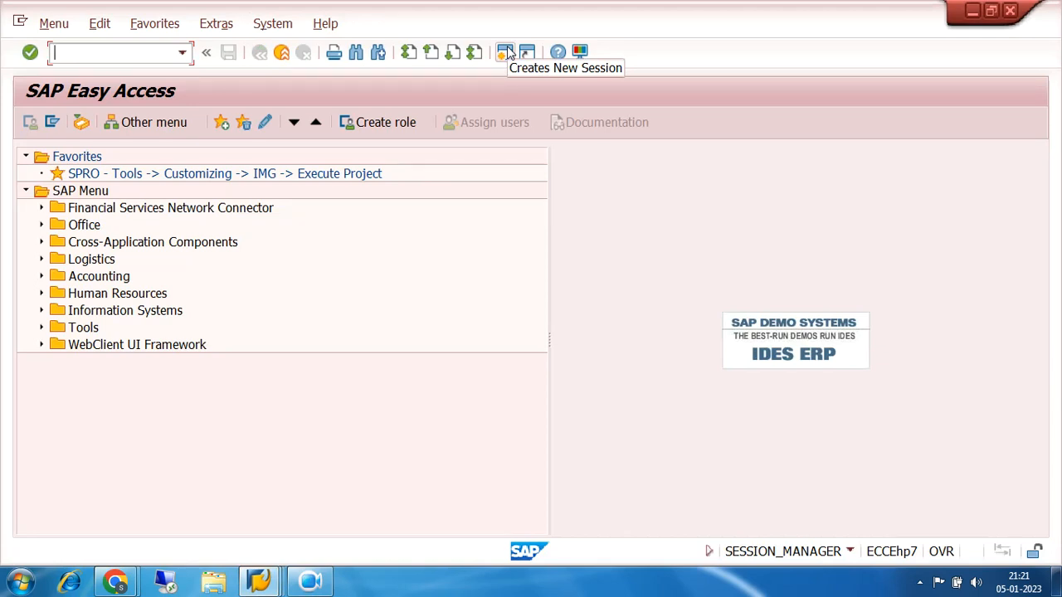
double_click(148, 173)
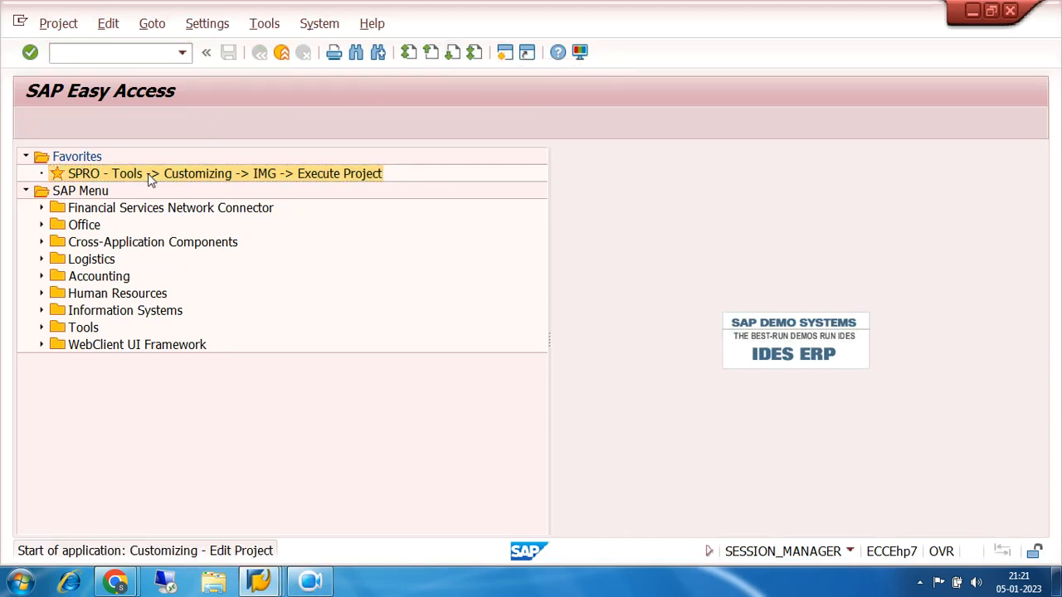
click(112, 130)
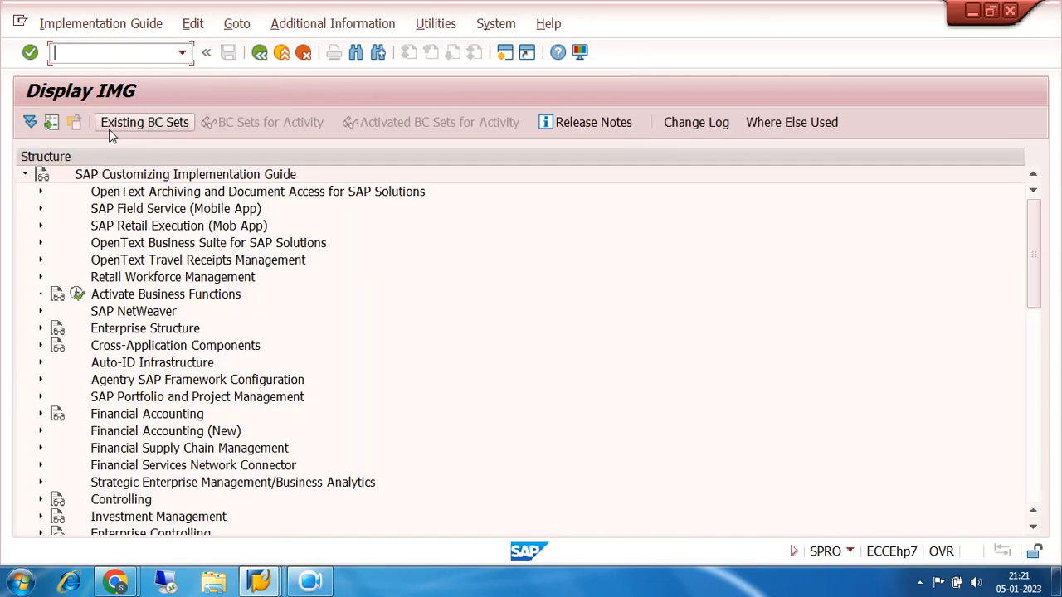
Expand the IMG through Financial Accounting (New) and Financial Accounting Global Settings (New) to Tax on Sales/Purchases
scroll(598, 419, down, 2)
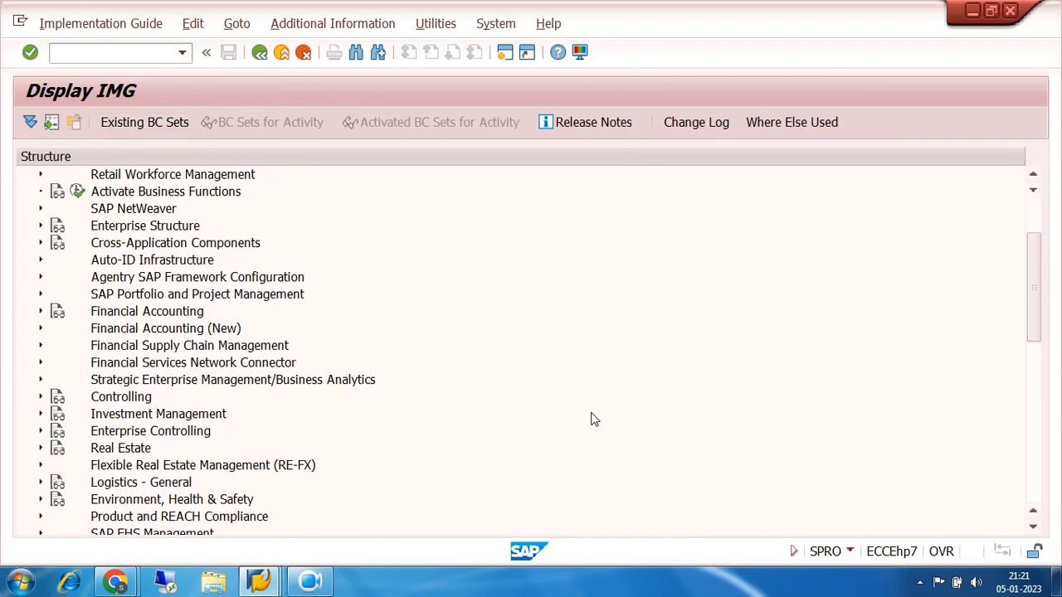
click(40, 329)
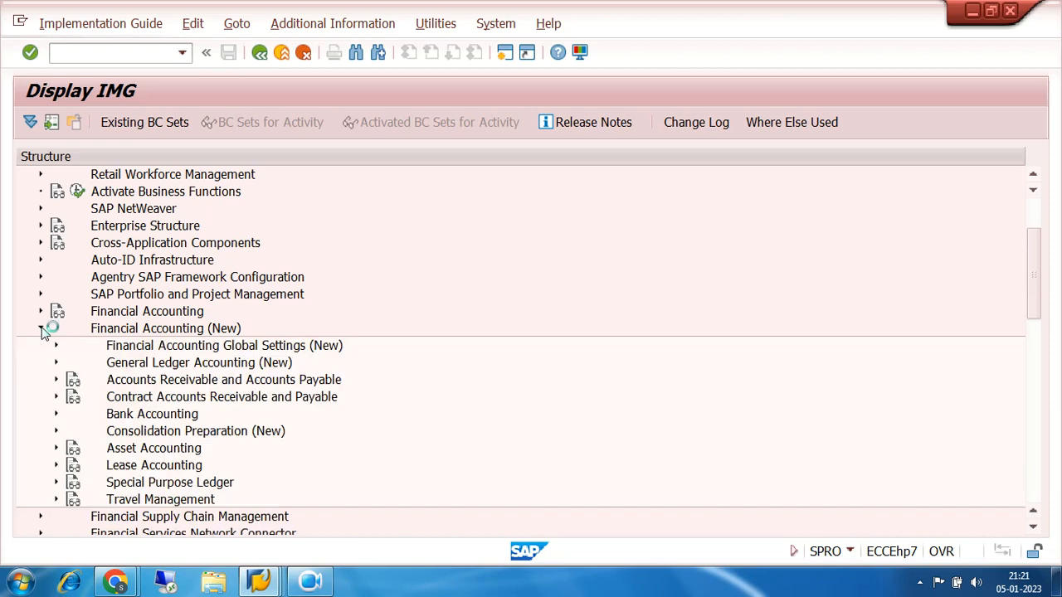
scroll(465, 290, down, 2)
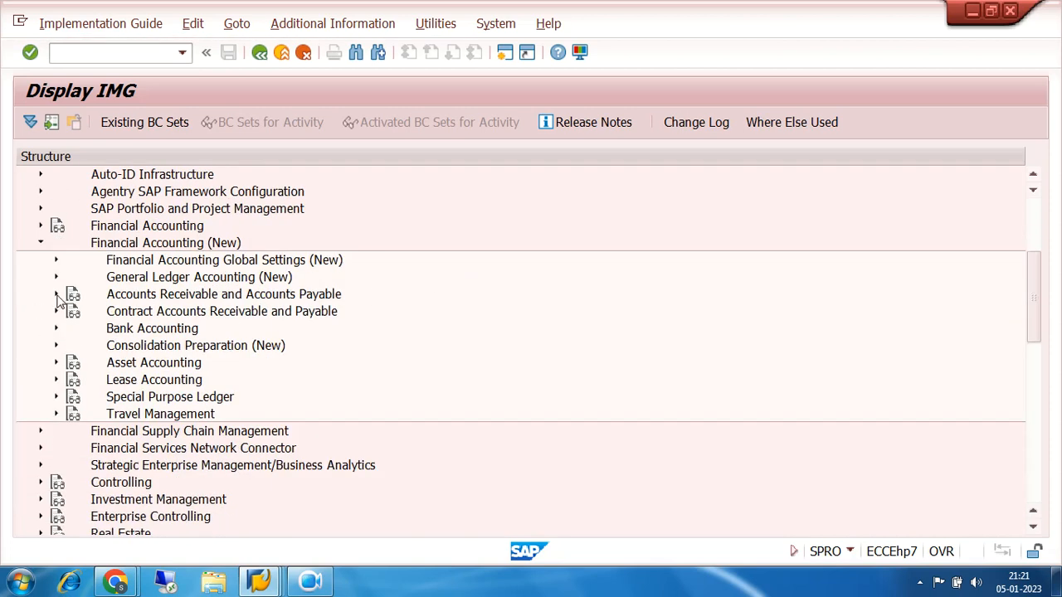
click(57, 260)
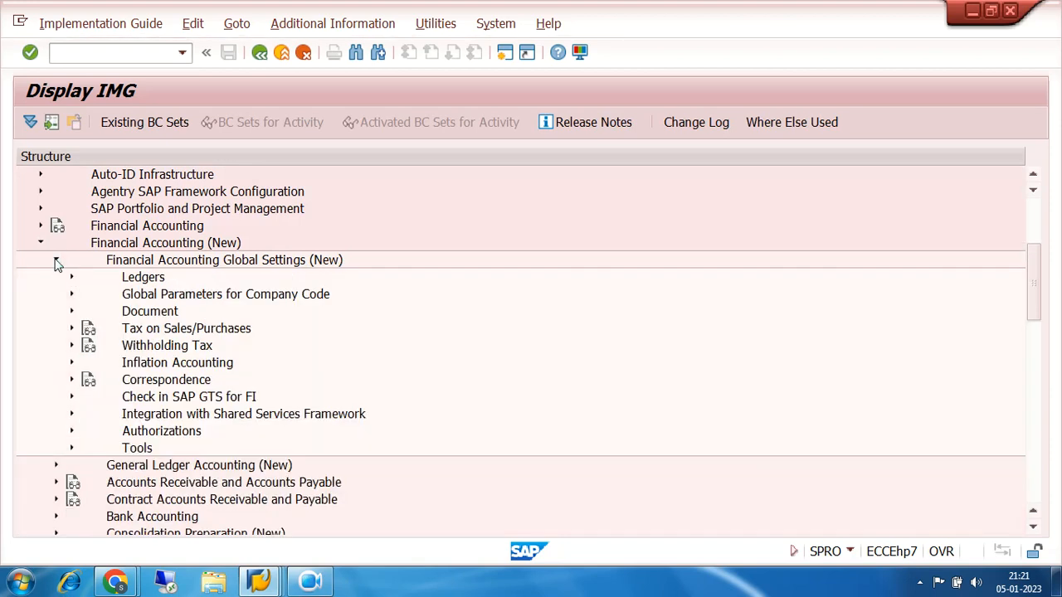
click(71, 328)
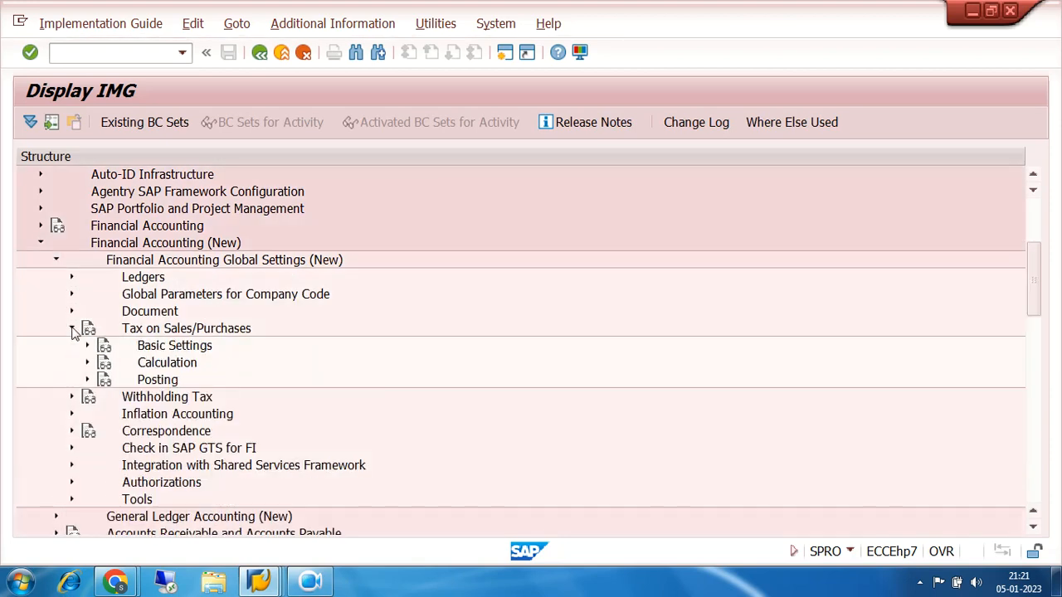
scroll(407, 285, down, 2)
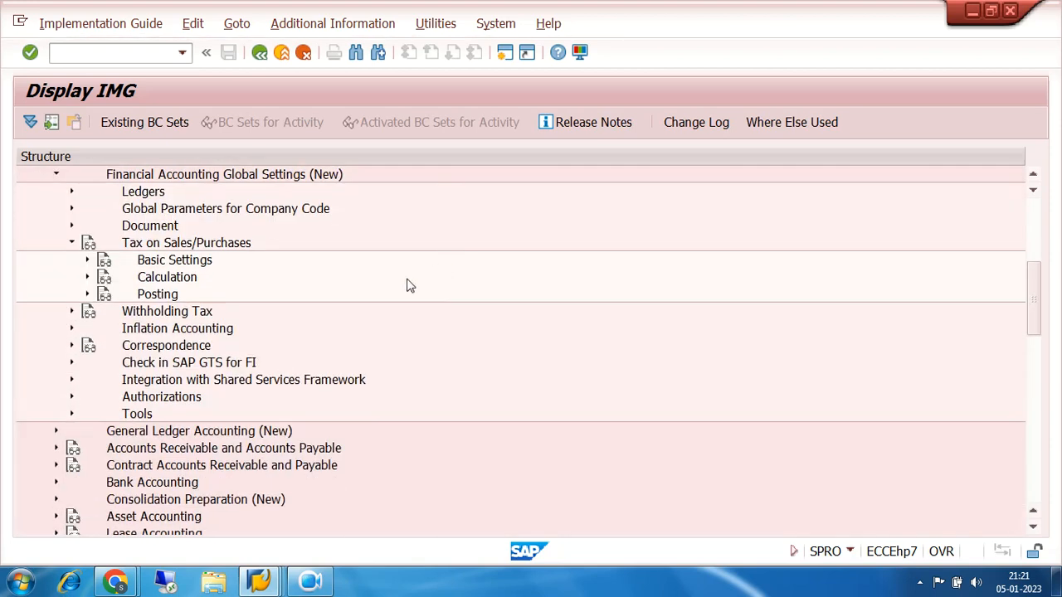
Check the activities under Basic Settings and Calculation for Tax on Sales/Purchases, then collapse both nodes
click(87, 259)
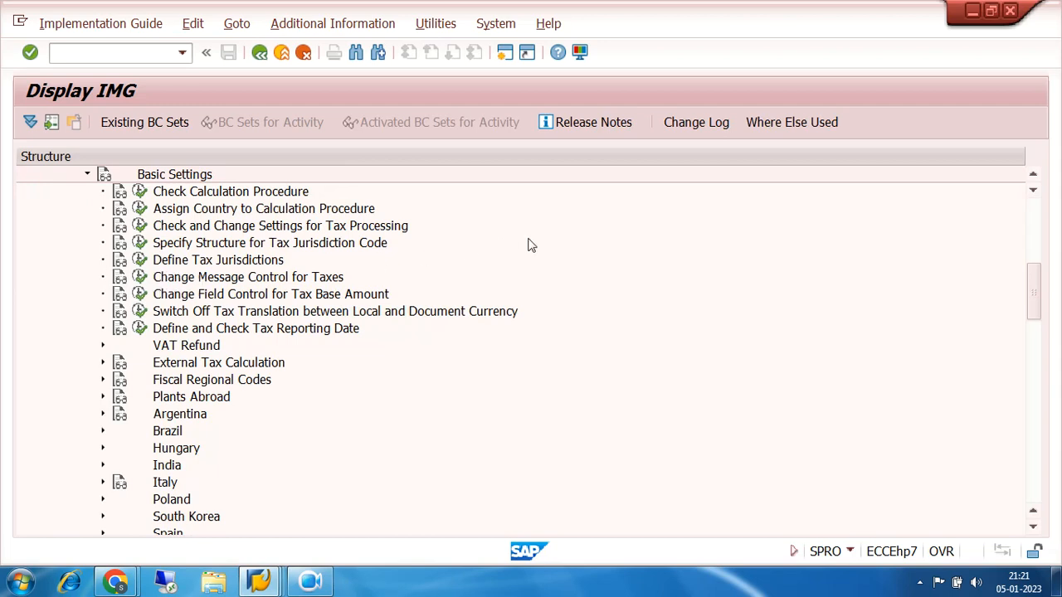
scroll(531, 245, up, 1)
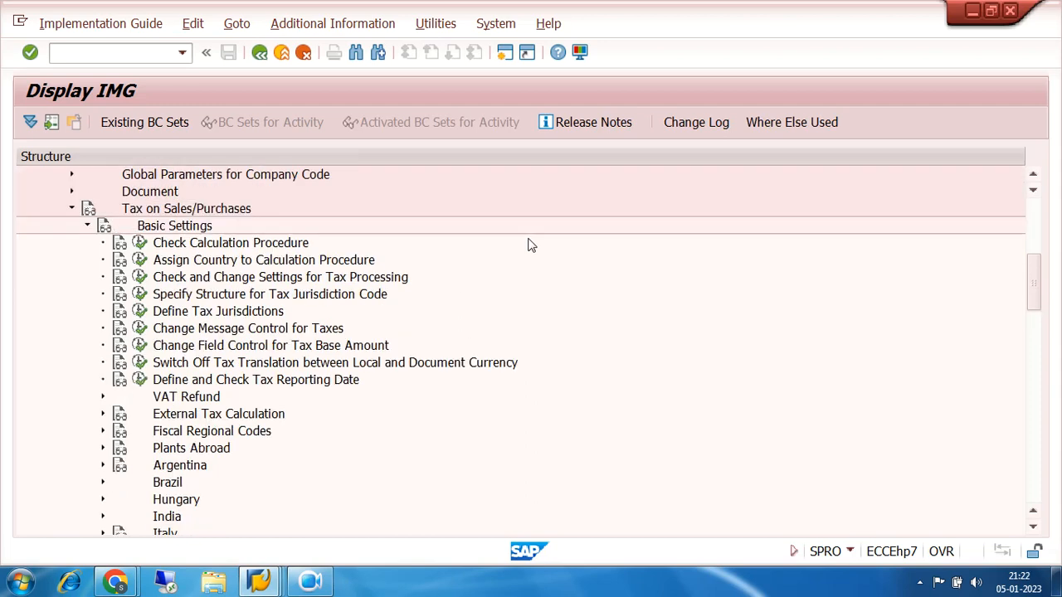
click(88, 226)
click(88, 243)
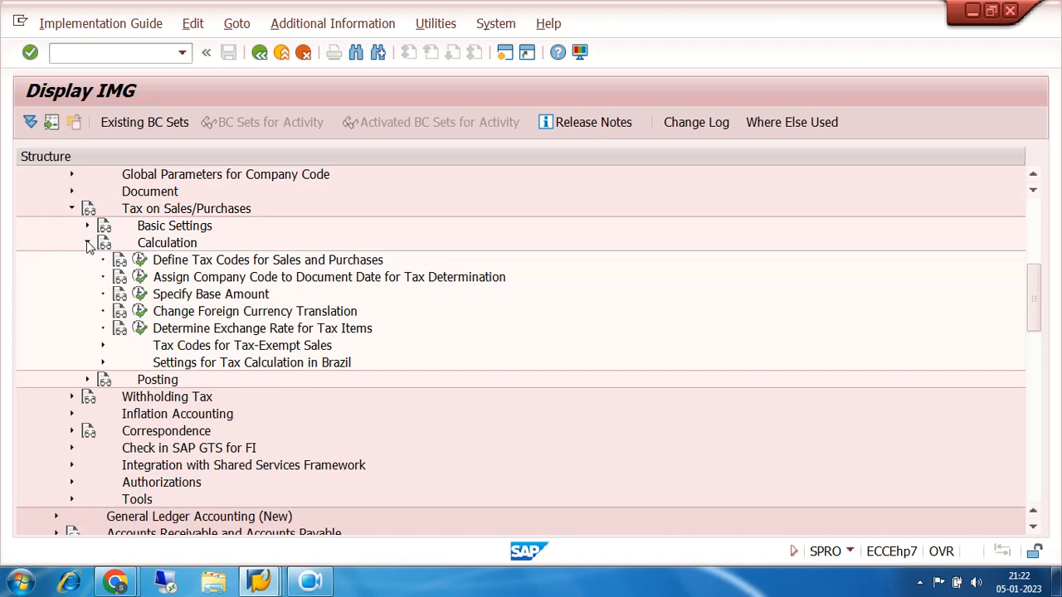
click(88, 244)
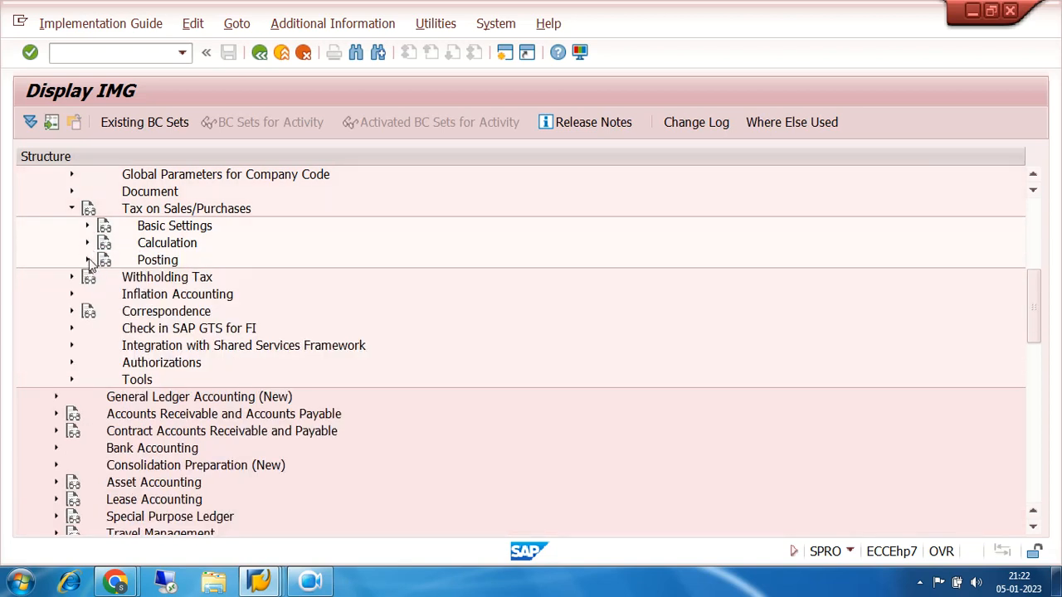
Run the Assign Tax Codes for Non-Taxable Transactions activity under the Posting node of Tax on Sales/Purchases
click(88, 260)
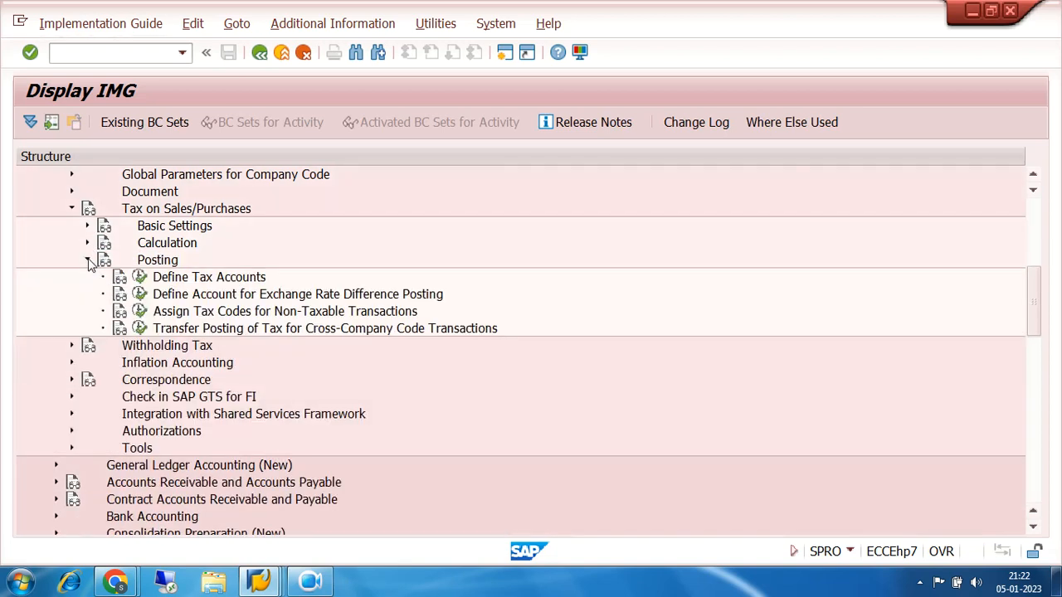
click(200, 315)
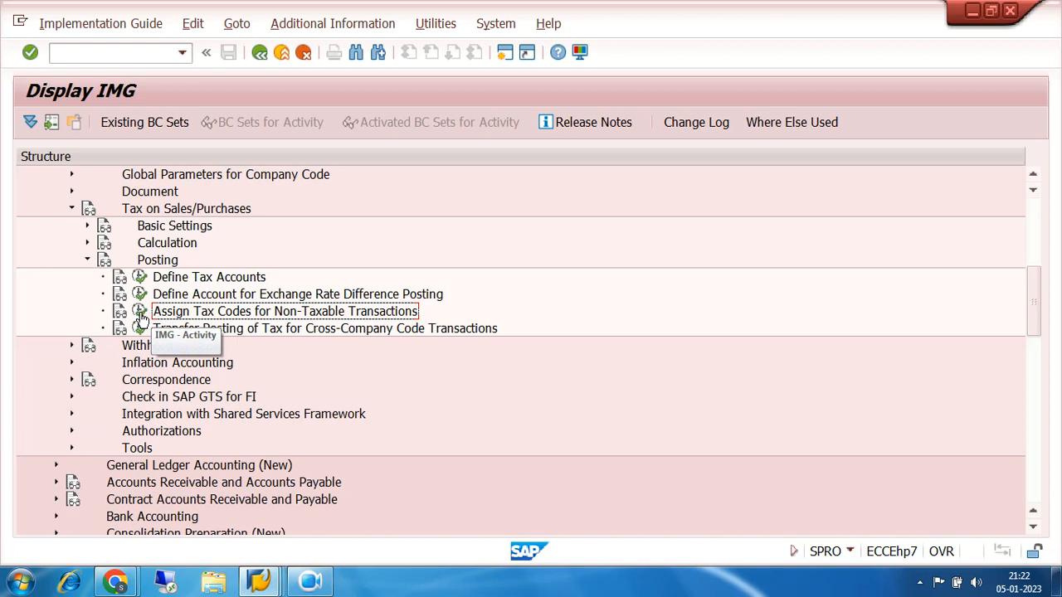
click(140, 313)
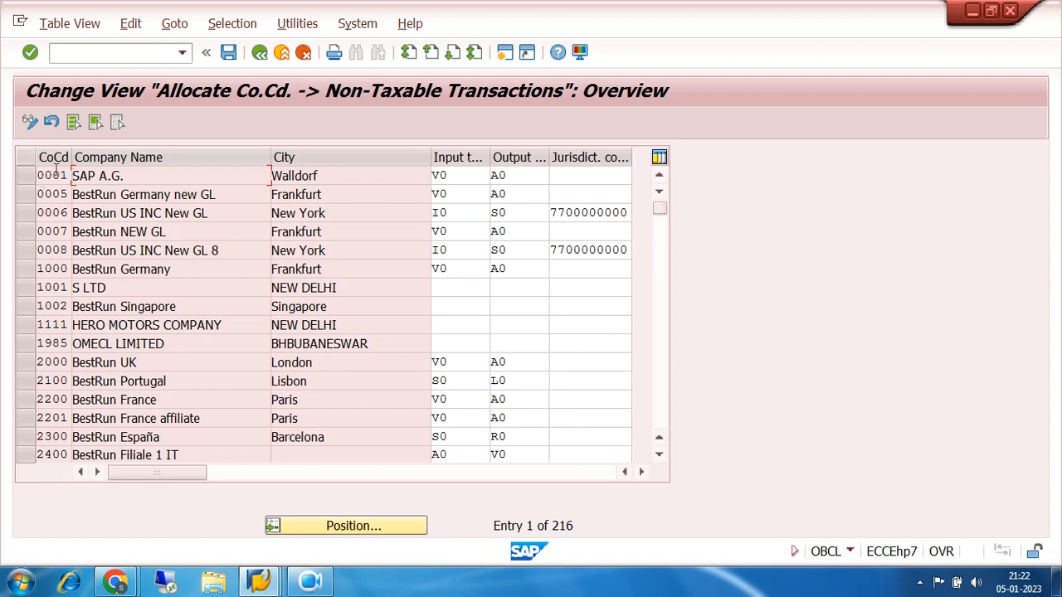
Position the non-taxable transactions table at company code 7200
drag(578, 525, 474, 526)
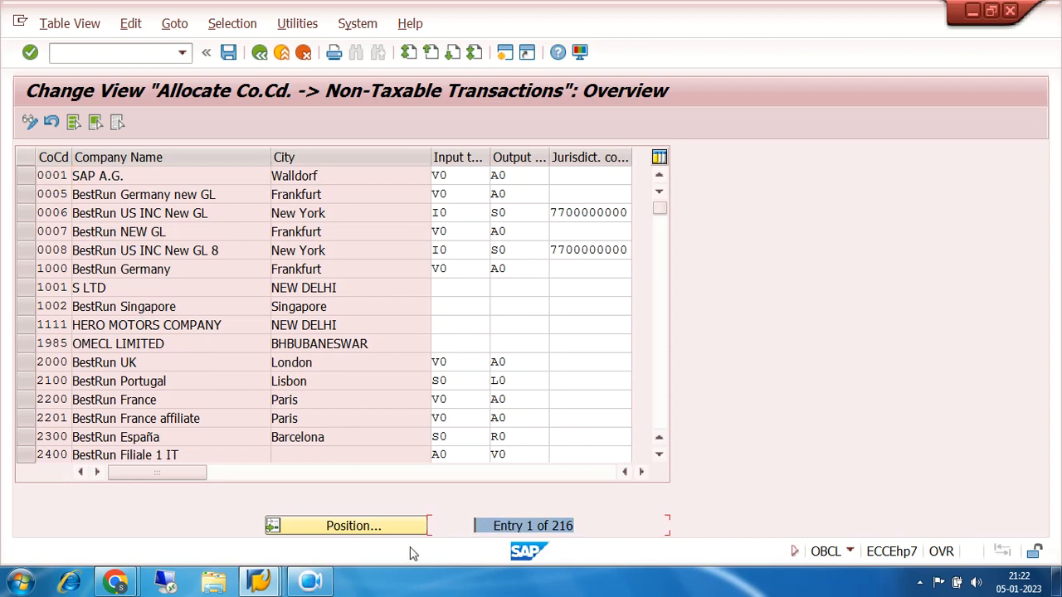
click(338, 528)
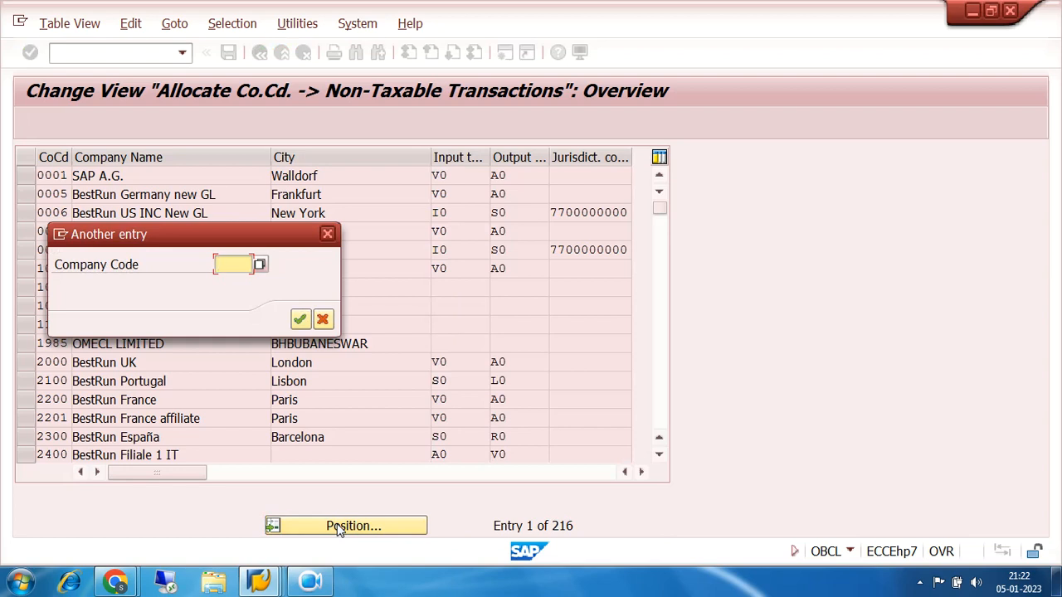
text(7200)
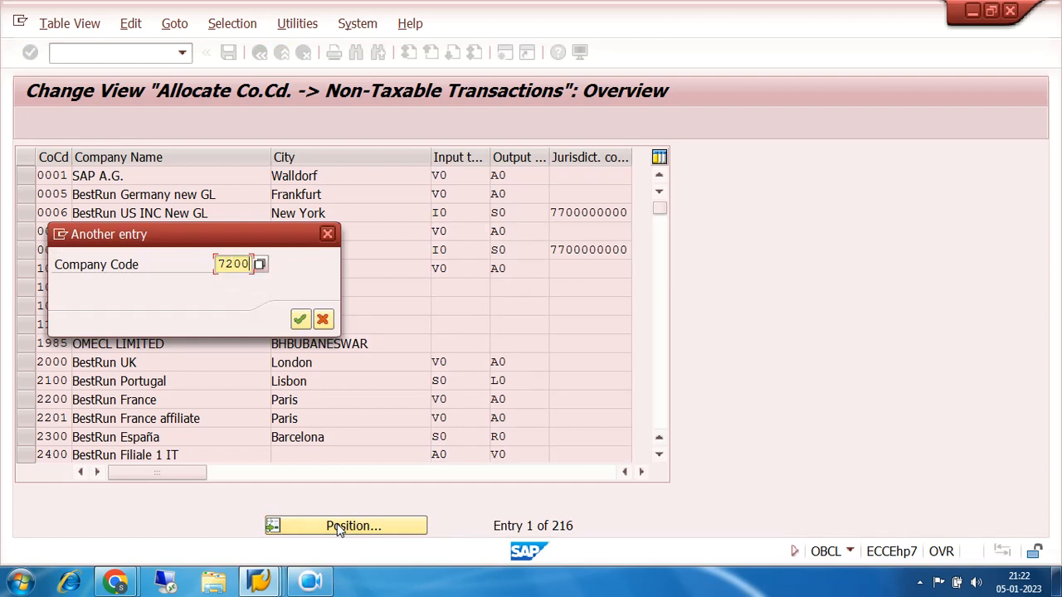
key(Return)
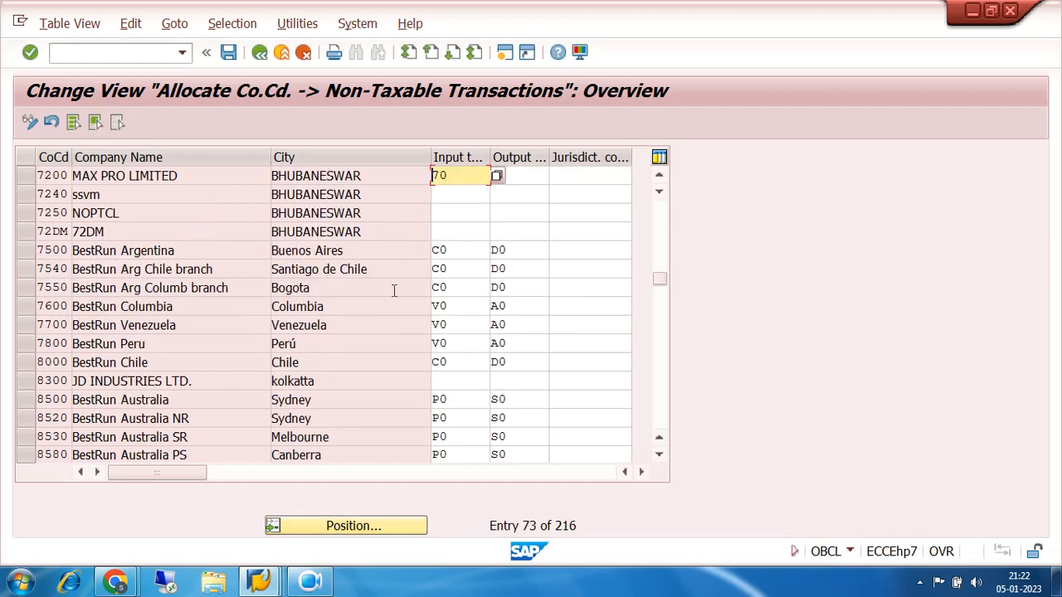
Examine the tax codes 70, 7C, 7I and 7S offered for company code 7200's input tax code, then close the list
text(70)
key(Return)
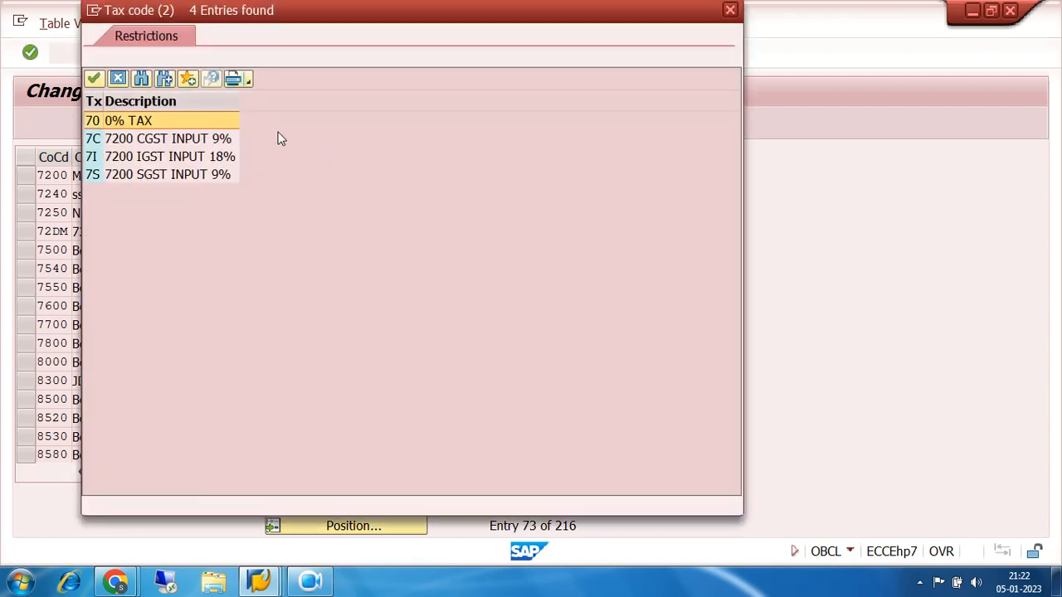
click(93, 175)
click(93, 157)
click(94, 141)
click(97, 173)
click(95, 141)
click(93, 158)
click(97, 173)
click(95, 125)
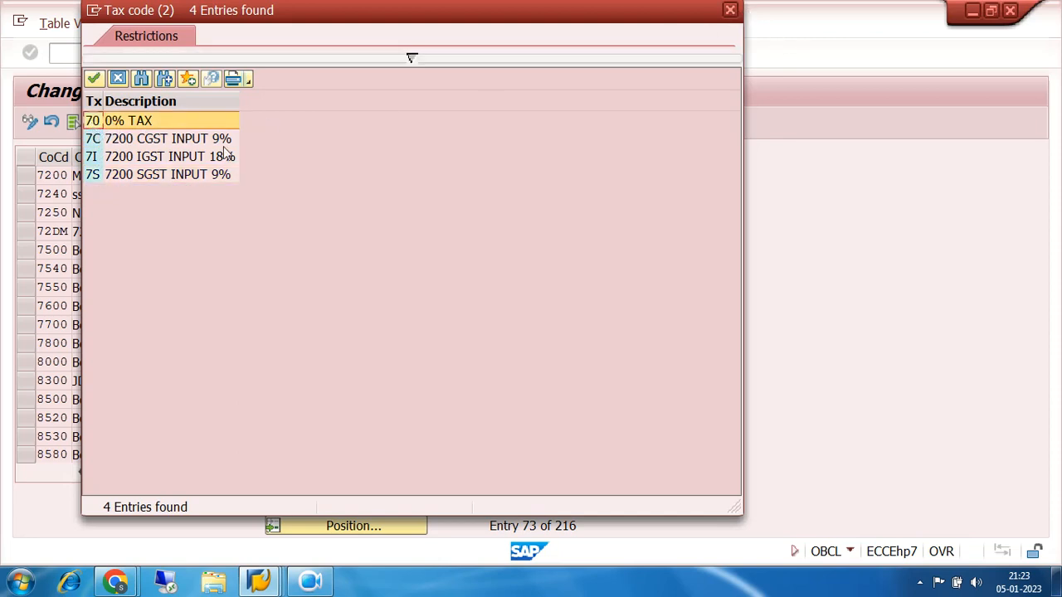
click(101, 142)
click(93, 158)
click(92, 176)
click(98, 125)
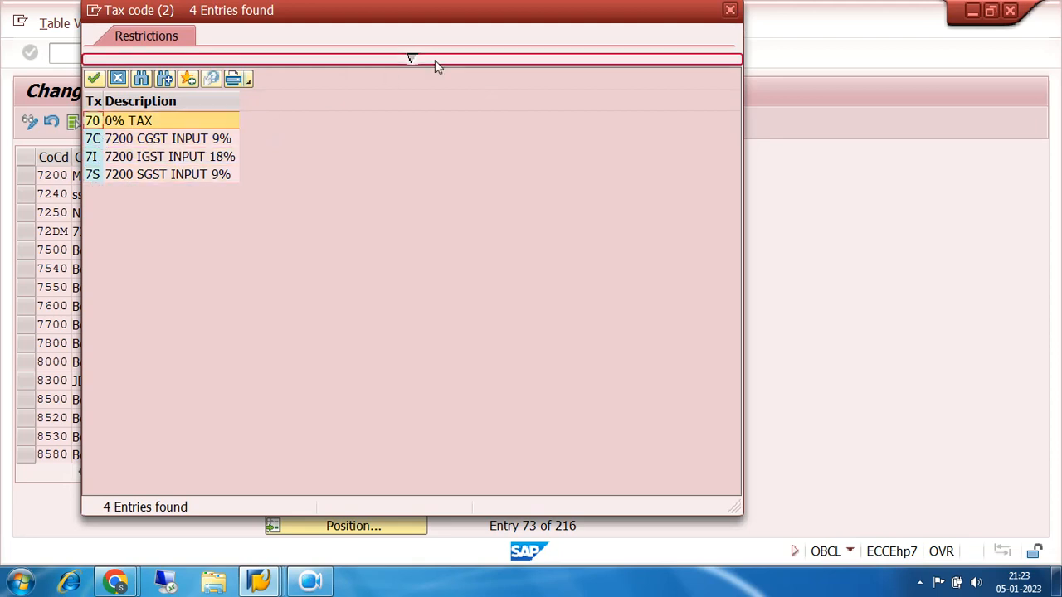
click(730, 10)
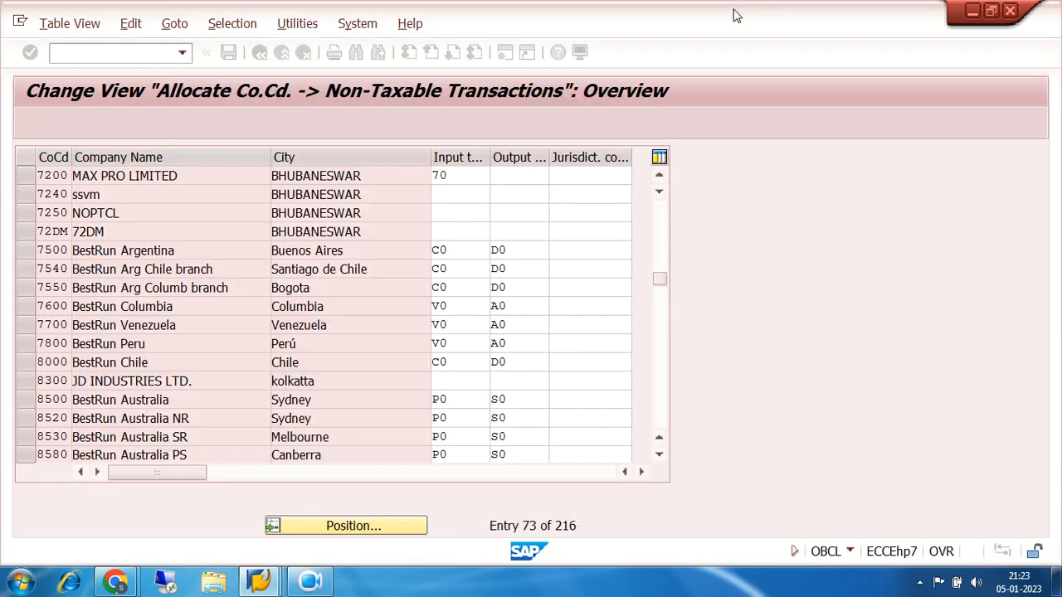
Save the company code 7200 entry with input tax code 70 and return to the IMG structure
drag(458, 170, 430, 173)
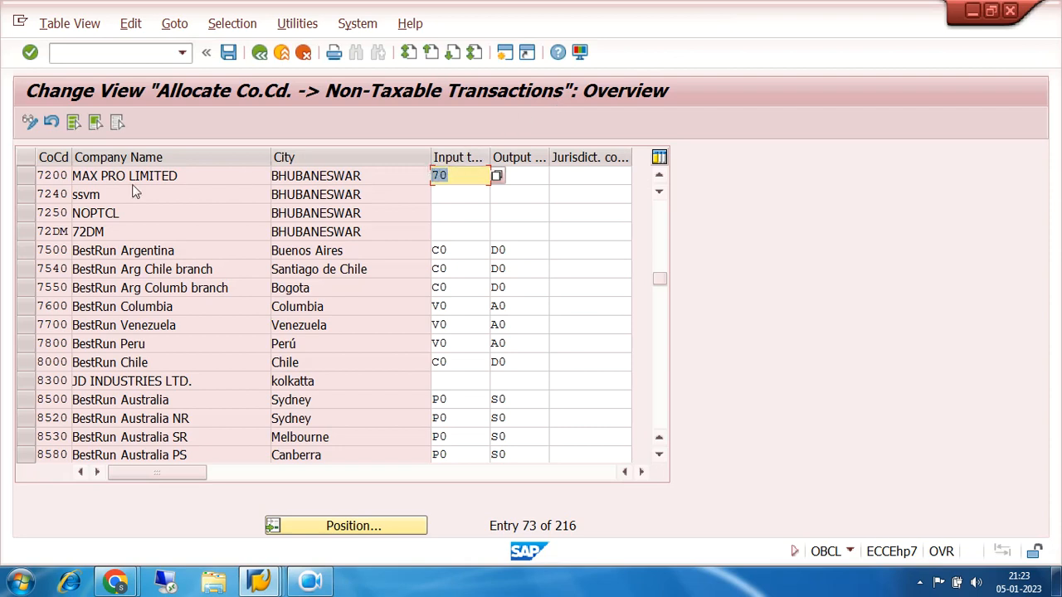
click(25, 175)
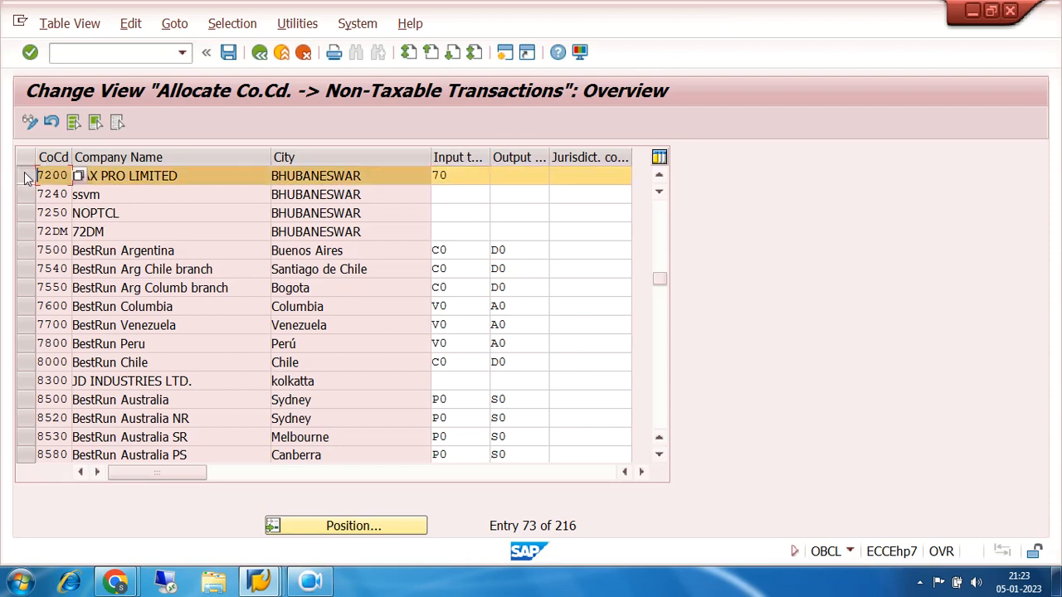
click(229, 53)
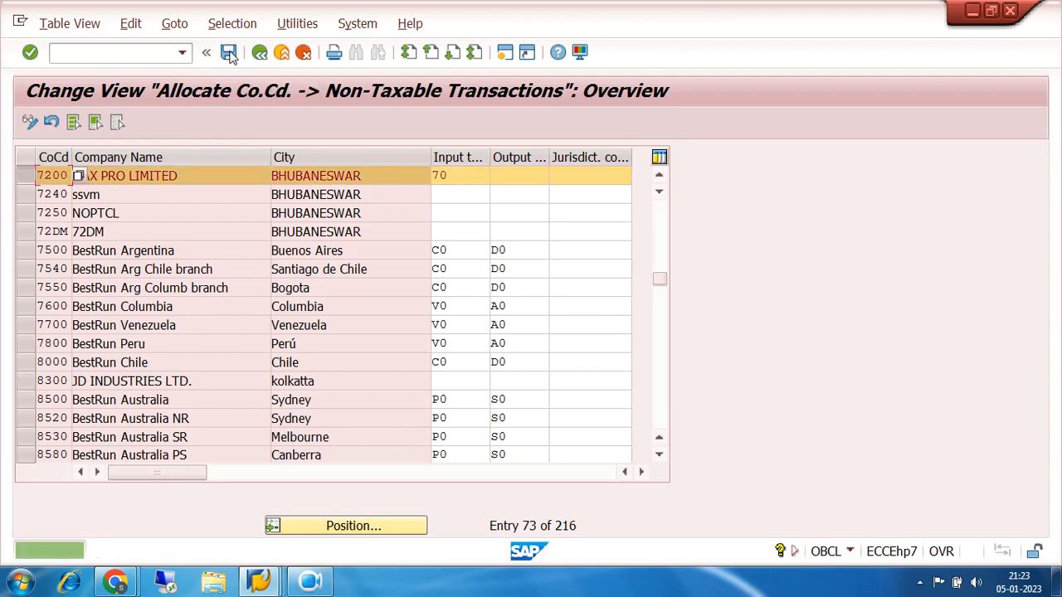
click(260, 53)
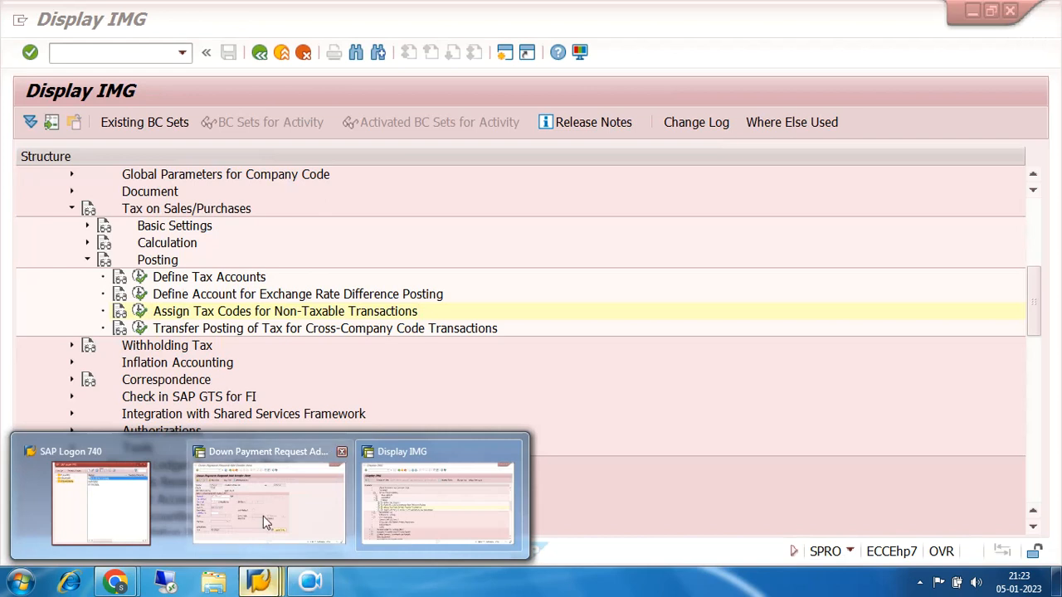
Switch back to the down payment request session, accept withholding tax code 7A for the vendor item and post the request
click(270, 496)
click(145, 274)
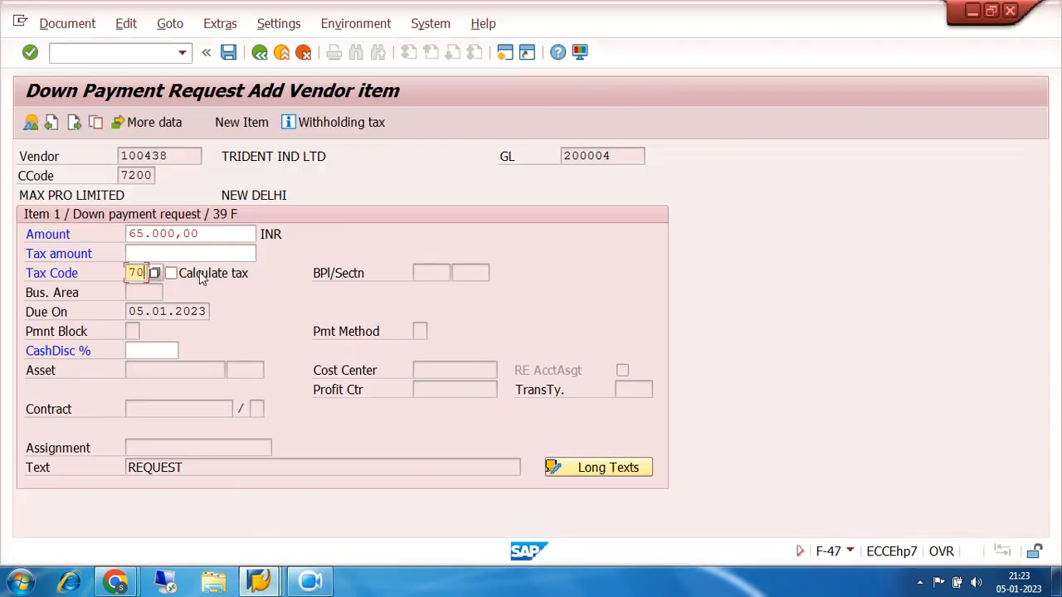
key(Return)
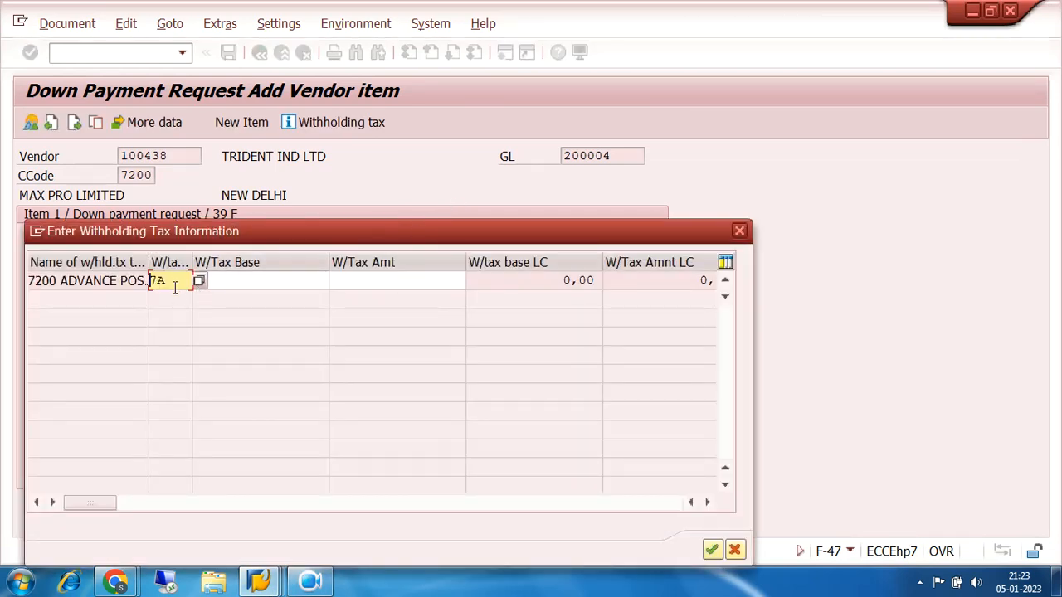
drag(172, 278, 141, 285)
click(712, 553)
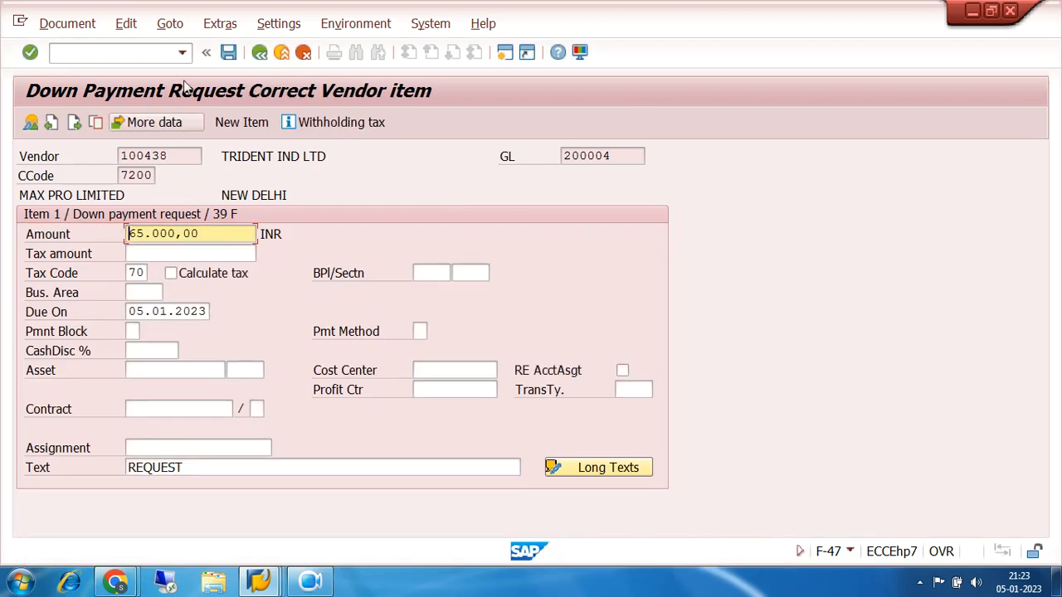
click(229, 54)
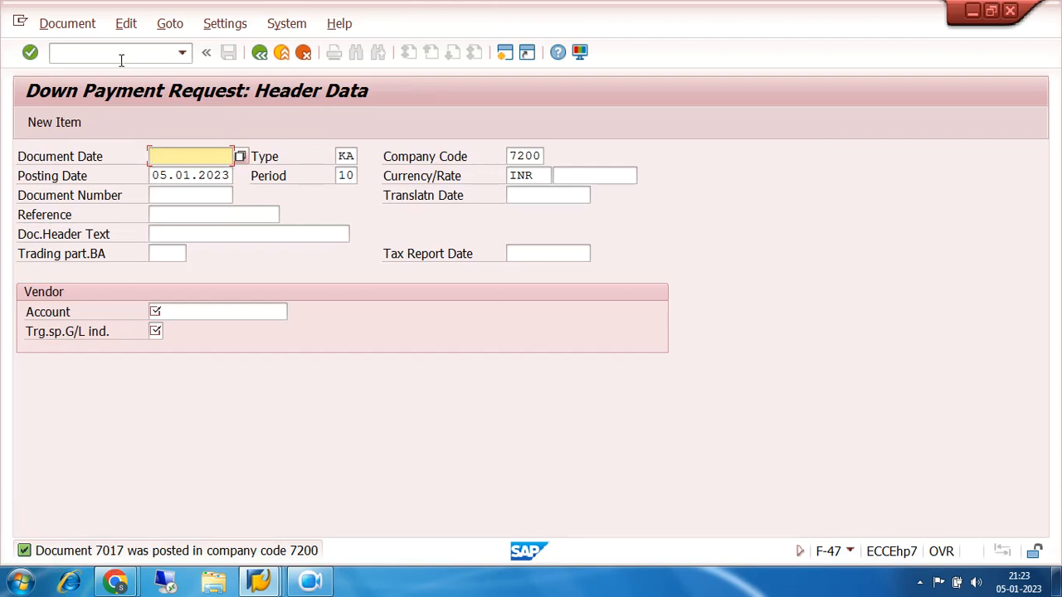
Set both the document date and the posting date of the next down payment request to 04.01.2023
key(BackSpace)
click(191, 172)
key(Tab)
key(Tab)
key(Tab)
text(04)
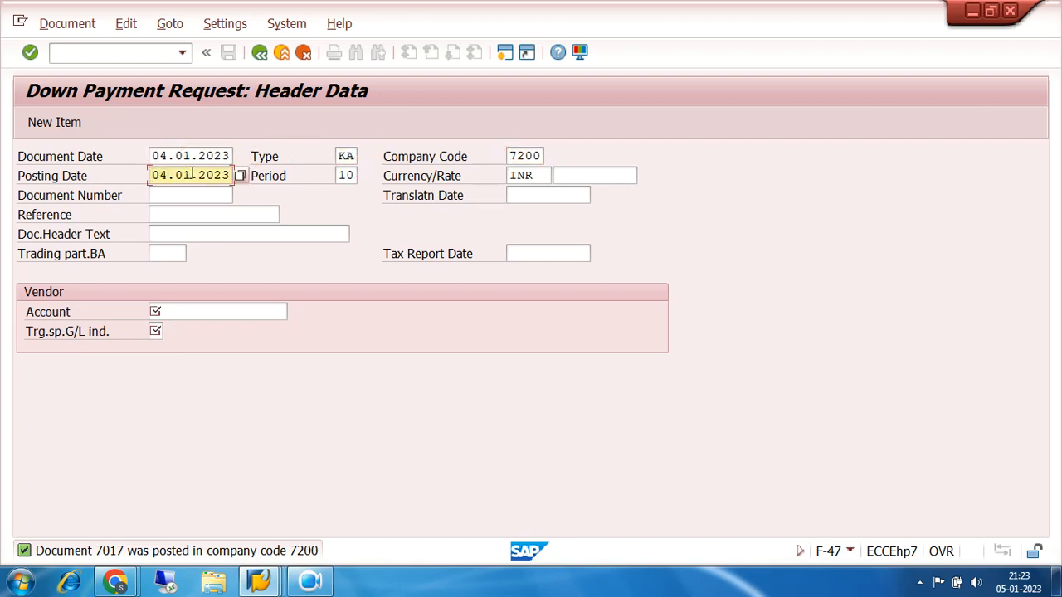
Enter the TRIDENT IND LTD vendor account and the target special G/L indicator, and continue to the vendor item
click(186, 307)
click(188, 332)
click(159, 331)
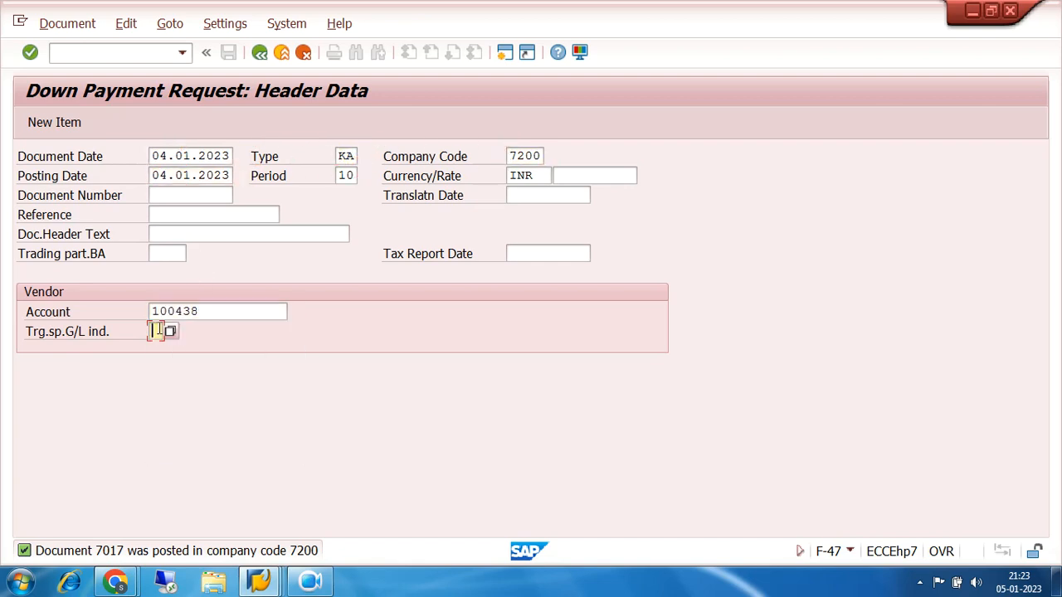
click(163, 348)
key(Return)
Fill in the vendor item with amount 35000, tax code 70, due date 05.01.2023 and the text DOWN PAYMENT
text(35000)
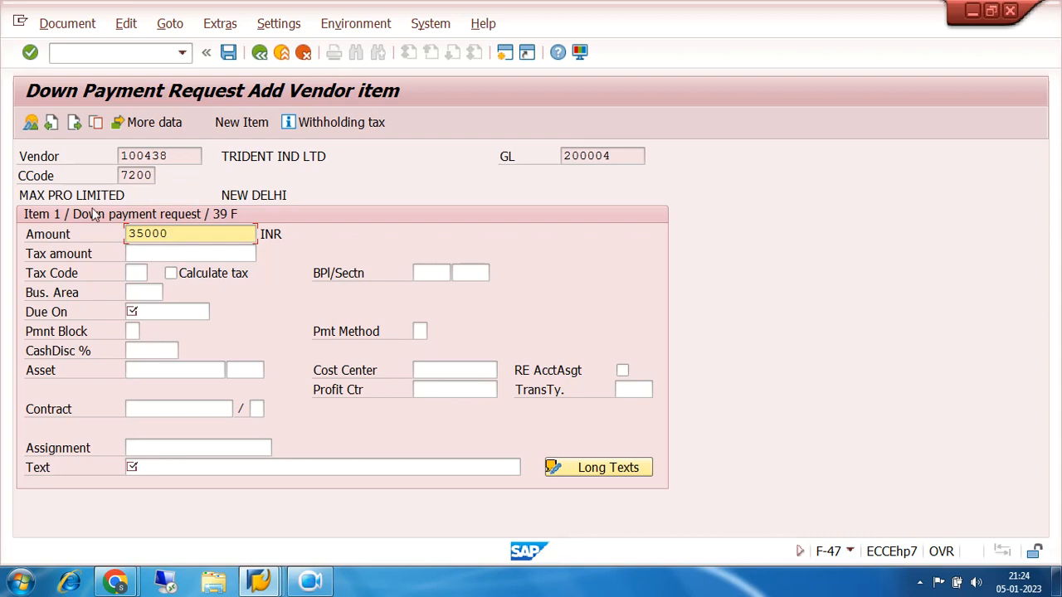
click(140, 273)
click(141, 293)
click(151, 312)
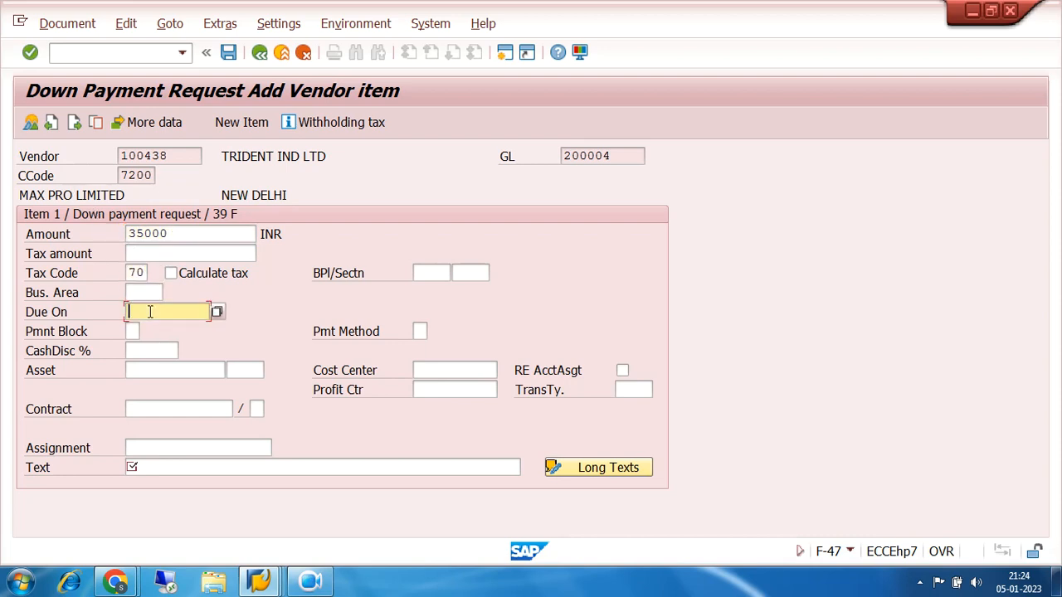
click(154, 330)
click(152, 468)
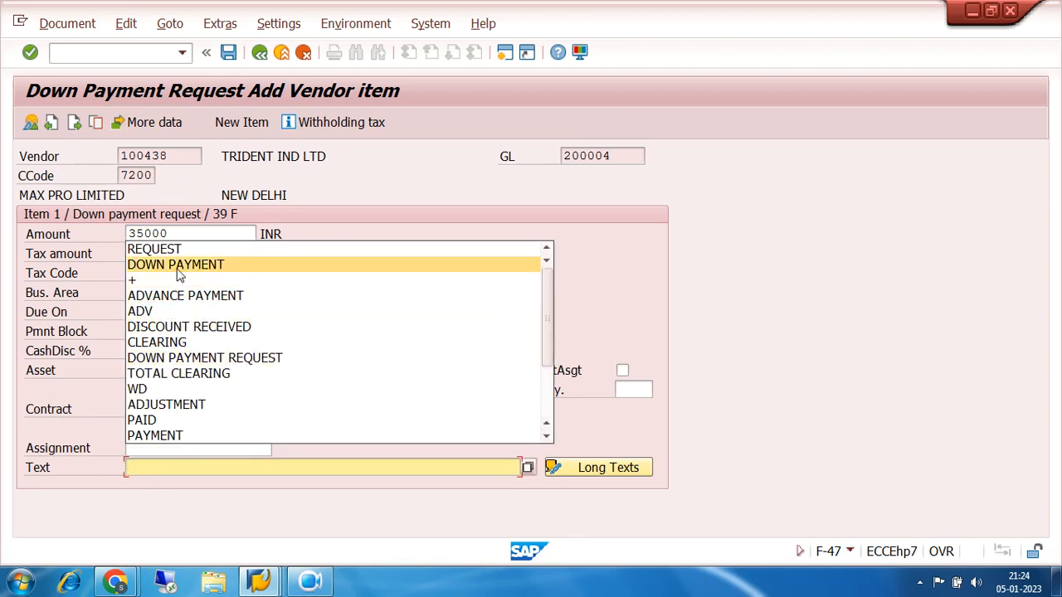
click(178, 268)
Accept withholding tax code 7A for the 35000 INR vendor item and post the down payment request
key(Return)
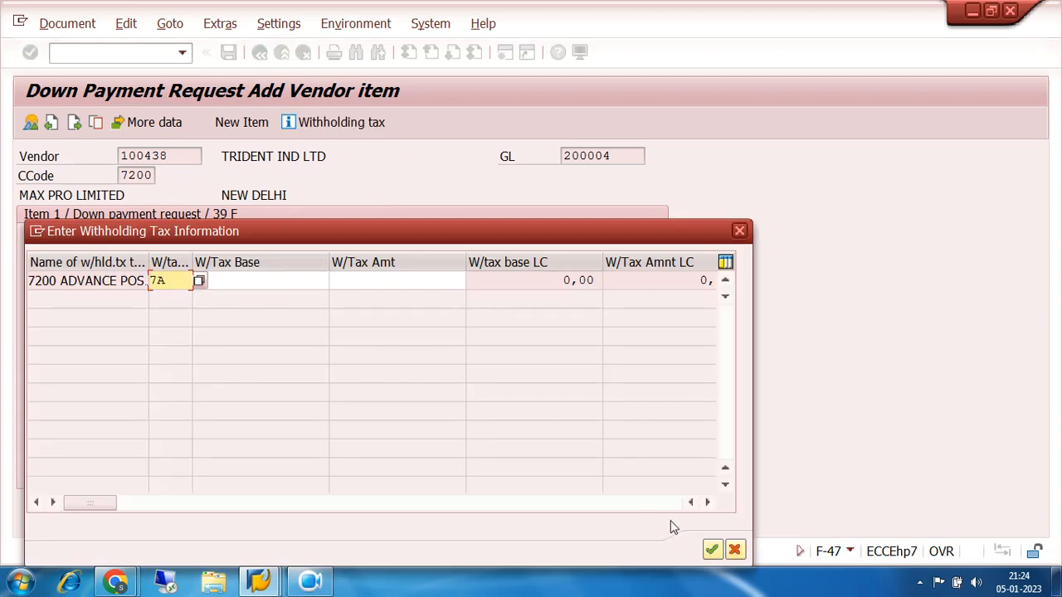
click(712, 551)
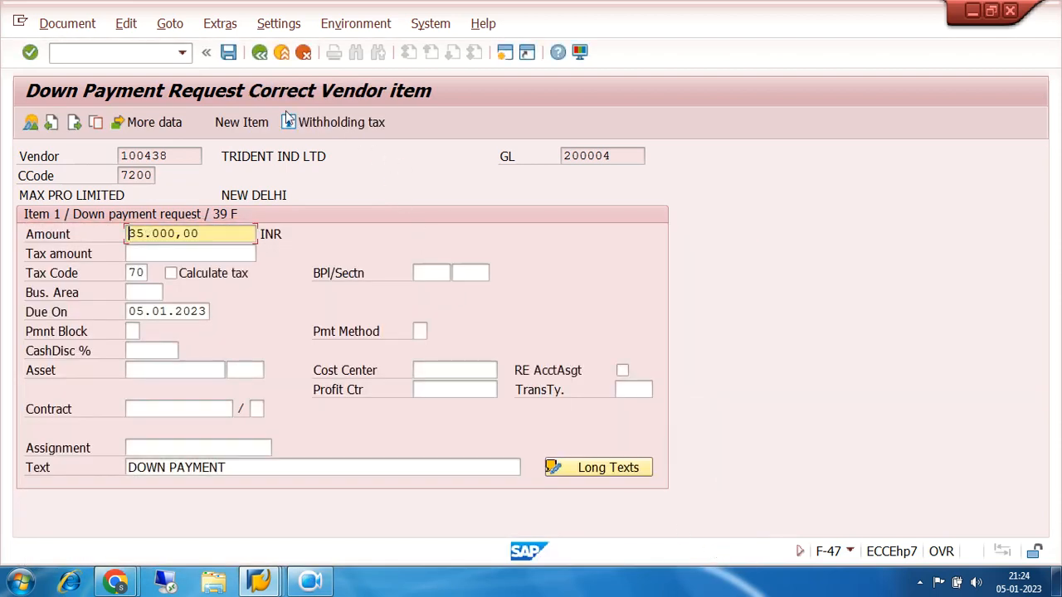
click(228, 52)
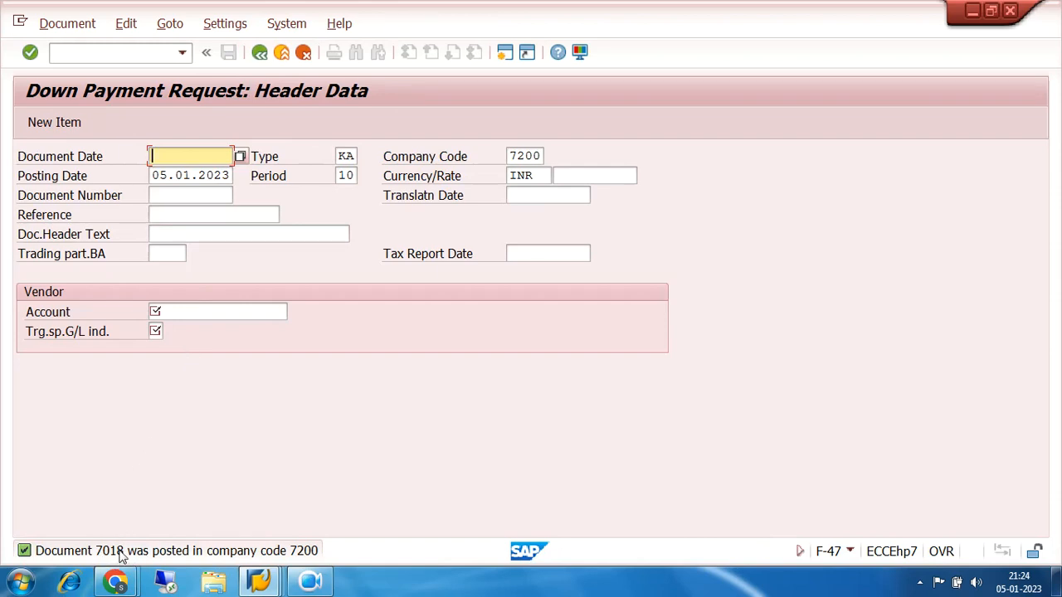
Exit the down payment request entry without keeping the blank document and start transaction F110
click(260, 53)
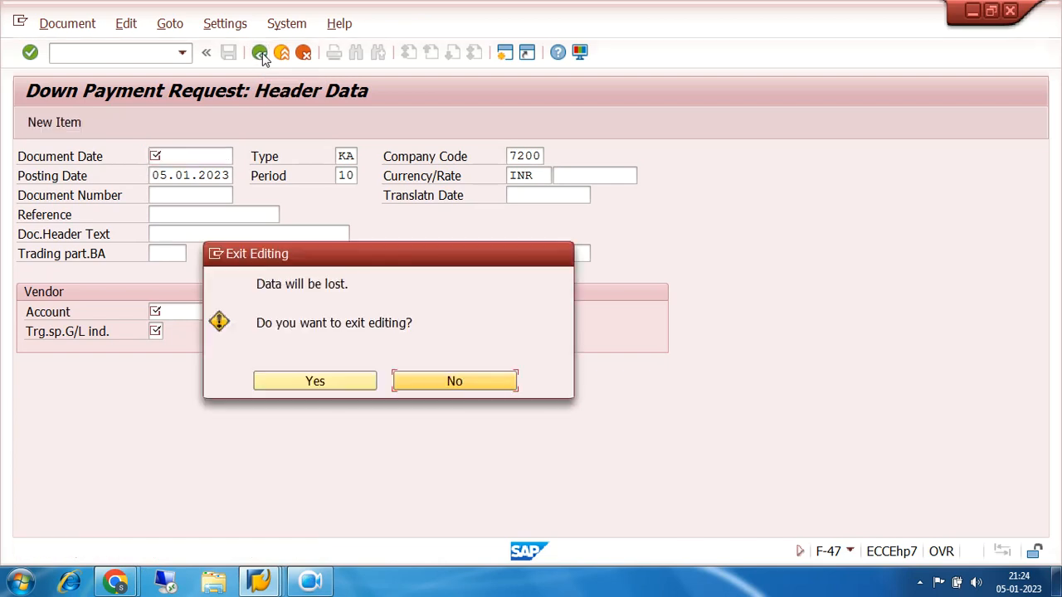
click(301, 384)
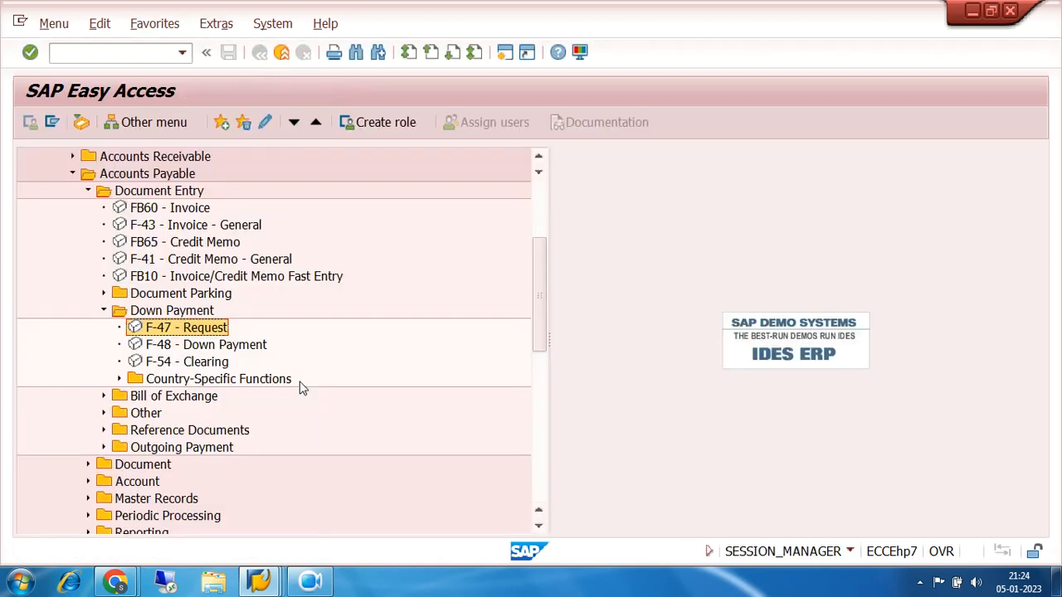
click(105, 51)
text(F110)
key(Return)
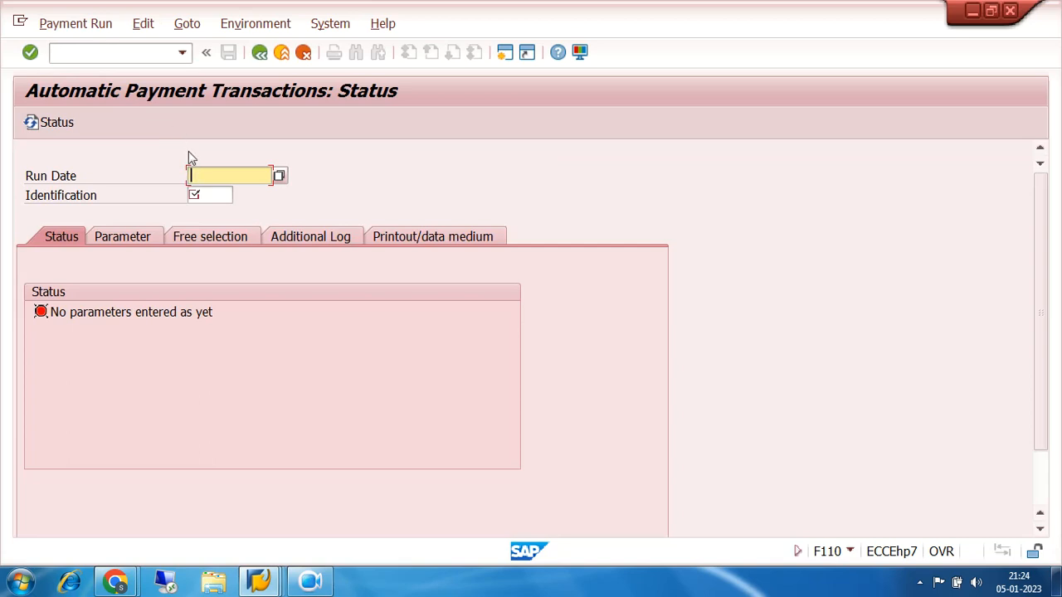
Set the payment run's date to 05.01.2023 and its identification to 7200X
text(05.01.2023)
click(215, 200)
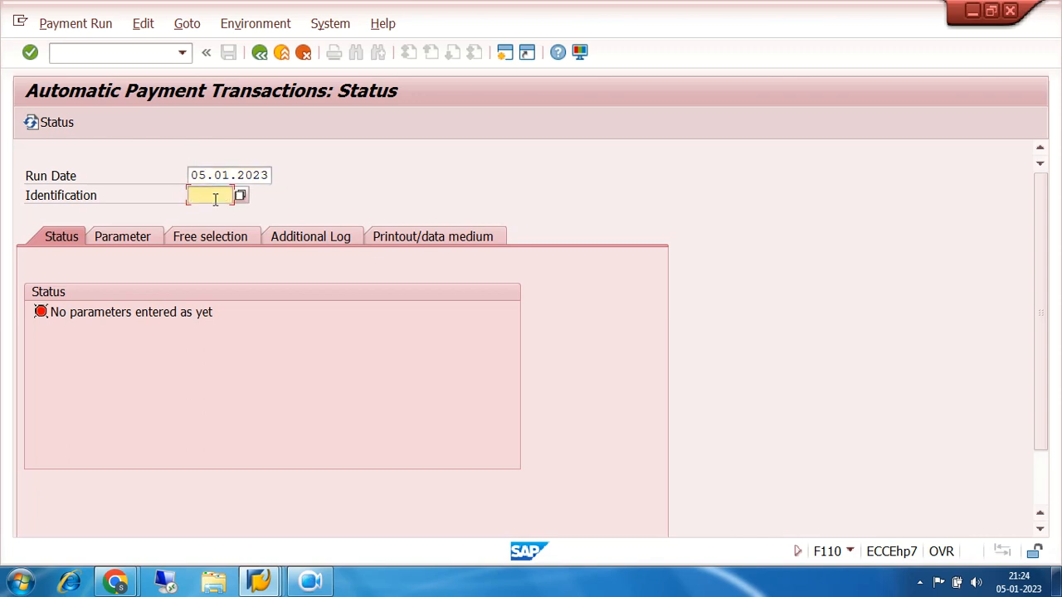
text(72)
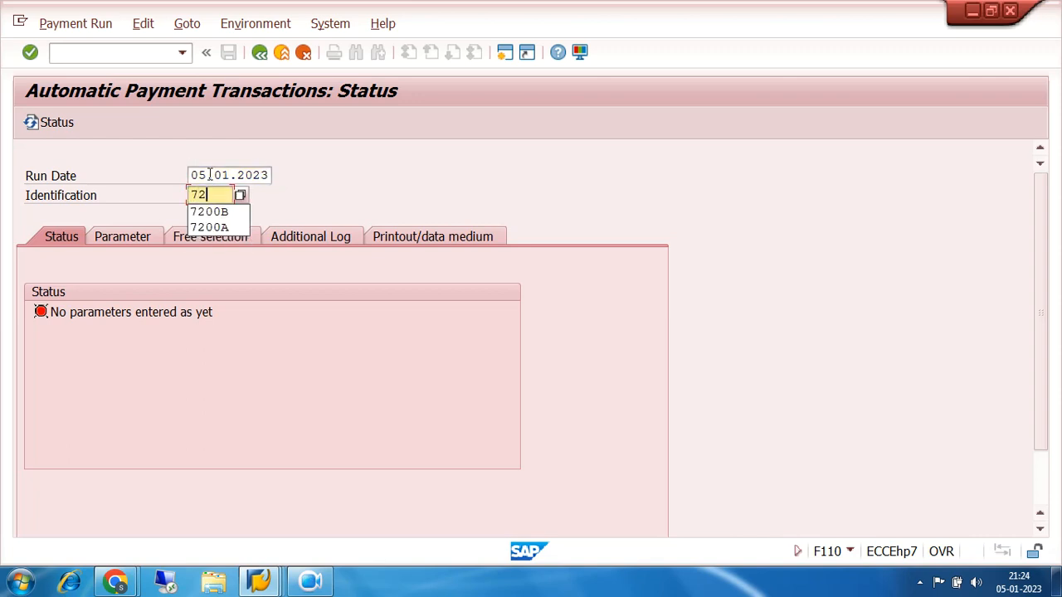
text(00)
text(X)
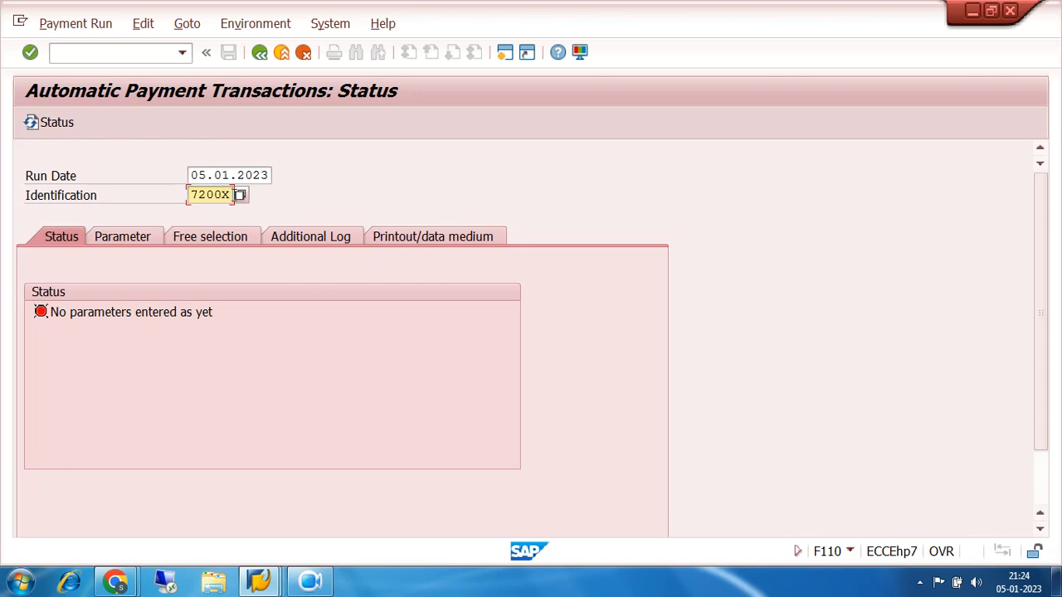
drag(233, 194, 172, 196)
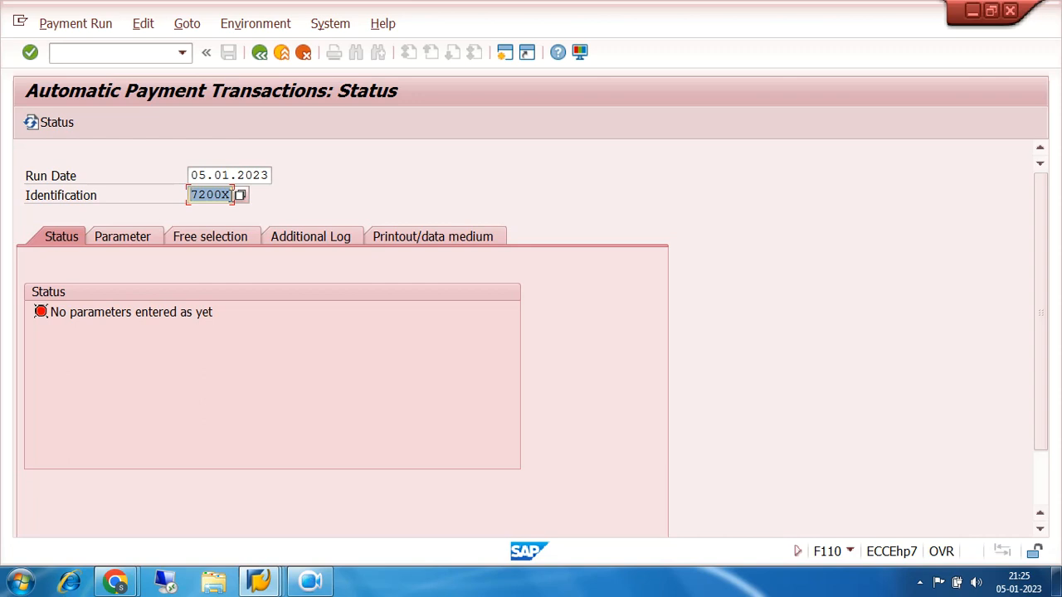
Load the existing payment run 720A dated 05.01.2023 from the list of payment runs
click(240, 195)
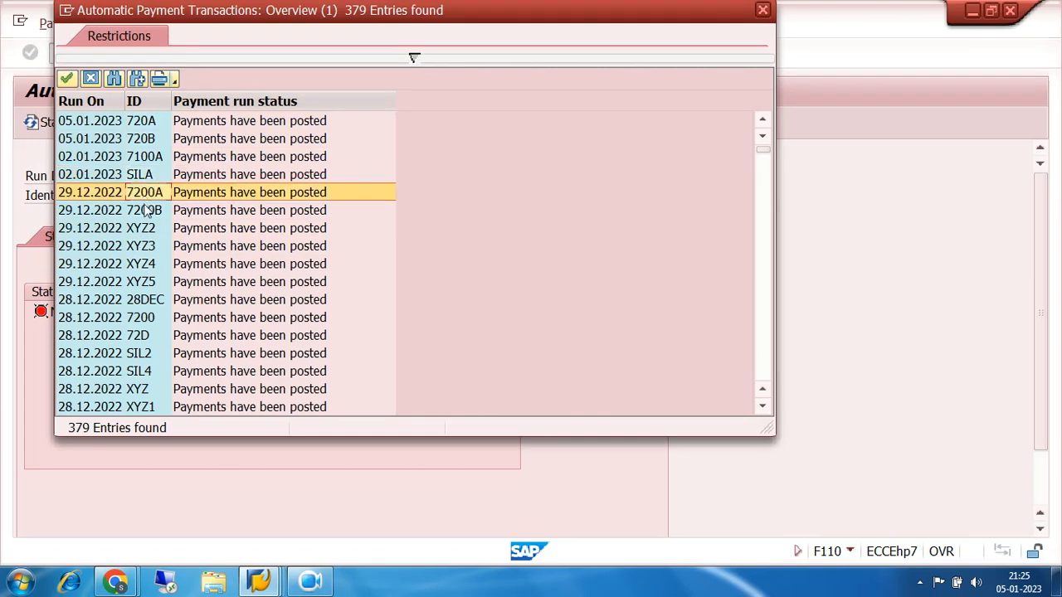
double_click(141, 124)
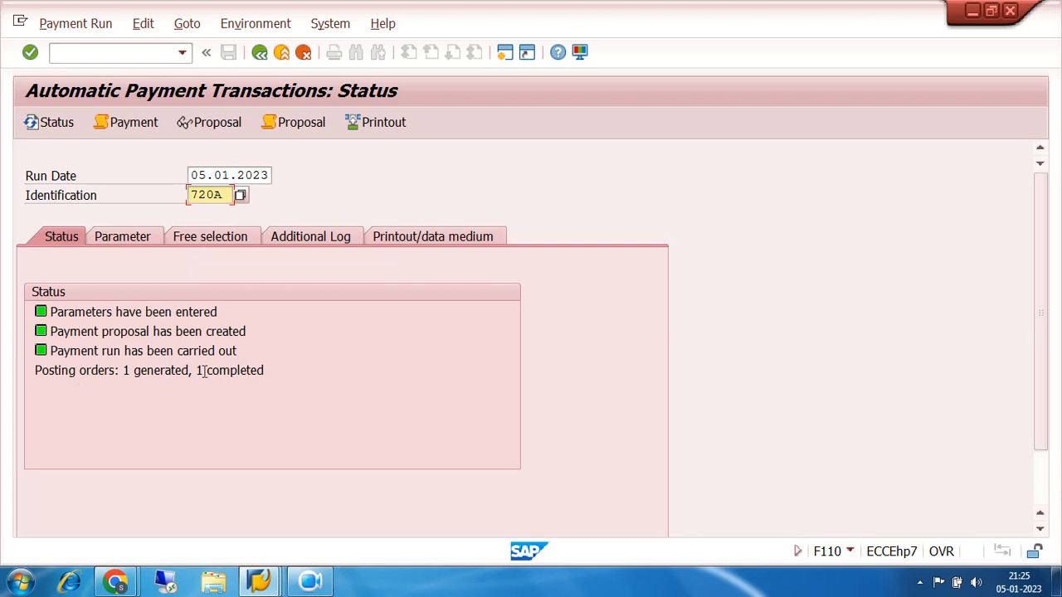
click(240, 196)
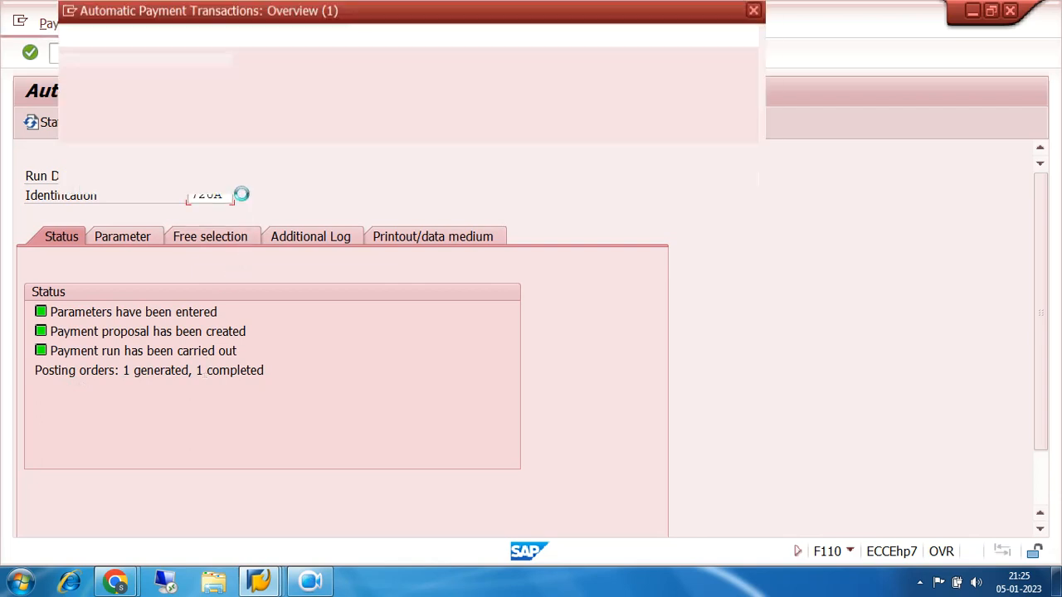
double_click(137, 120)
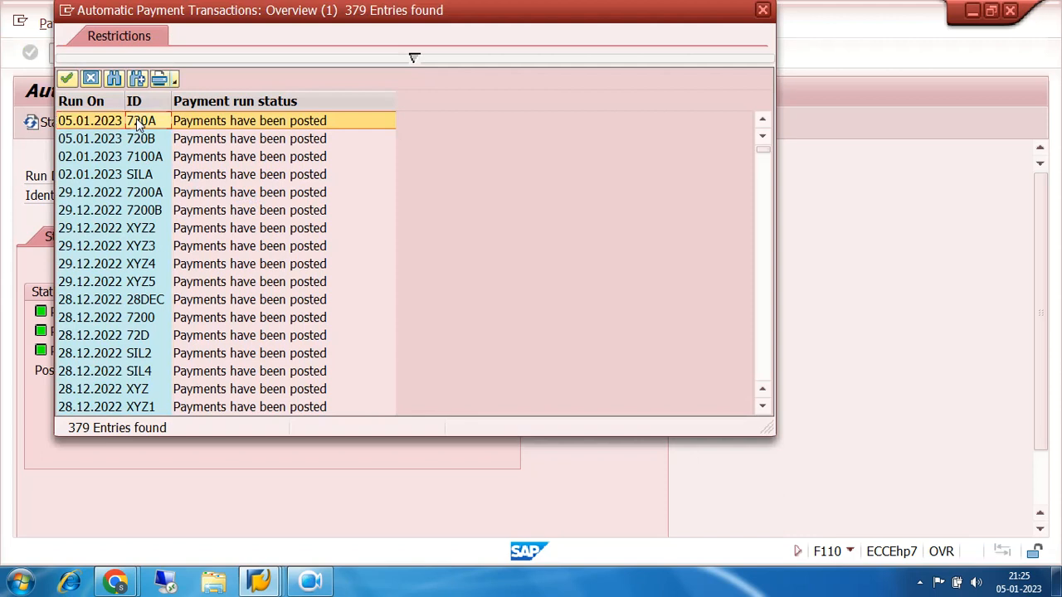
Try to delete the payment output of run 720A, agreeing to the payment data deletion
click(187, 24)
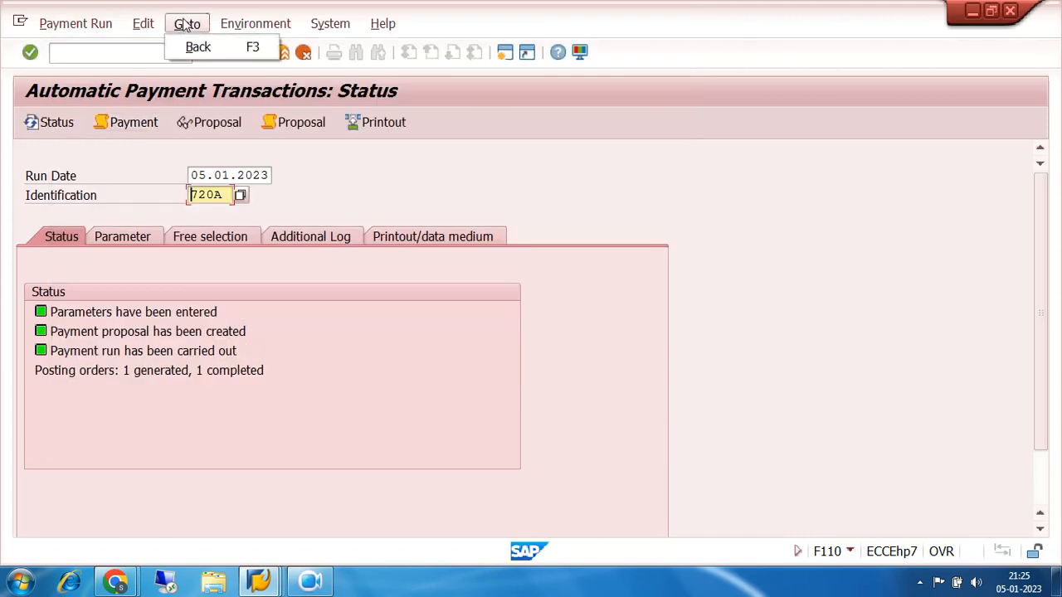
mouse_move(148, 25)
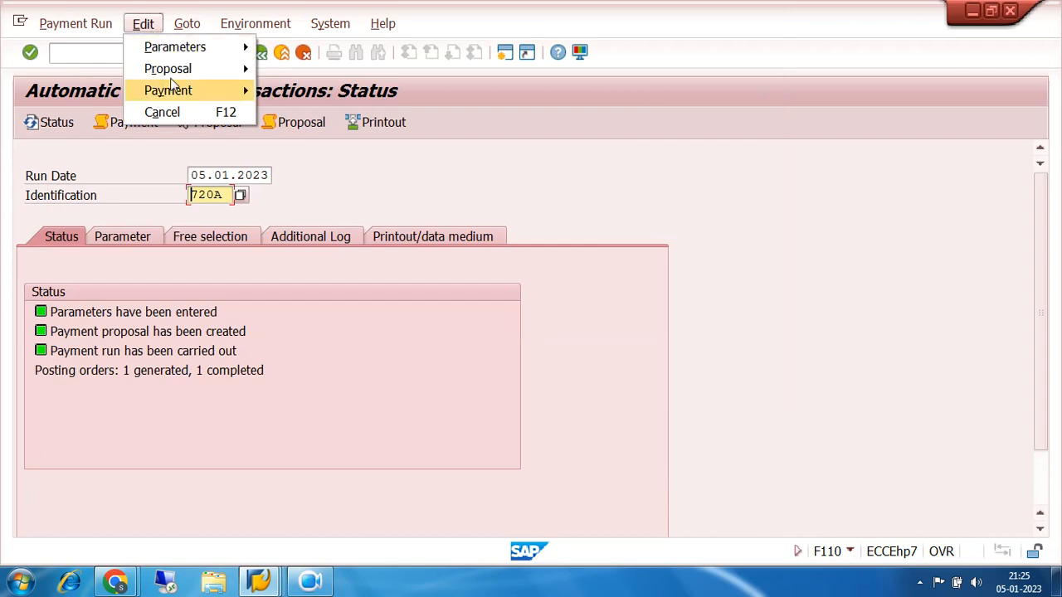
mouse_move(177, 93)
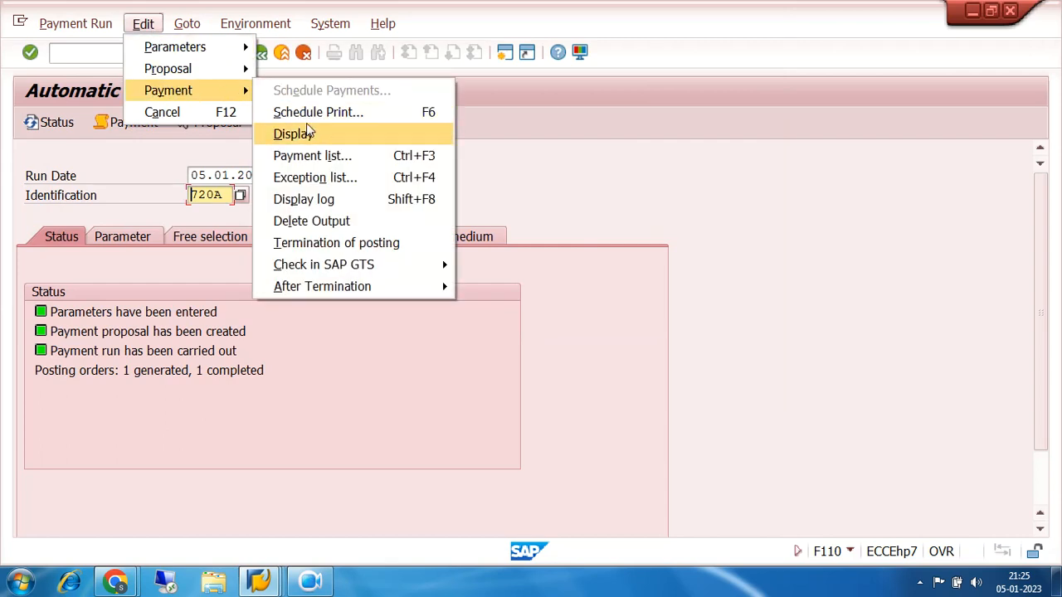
click(332, 223)
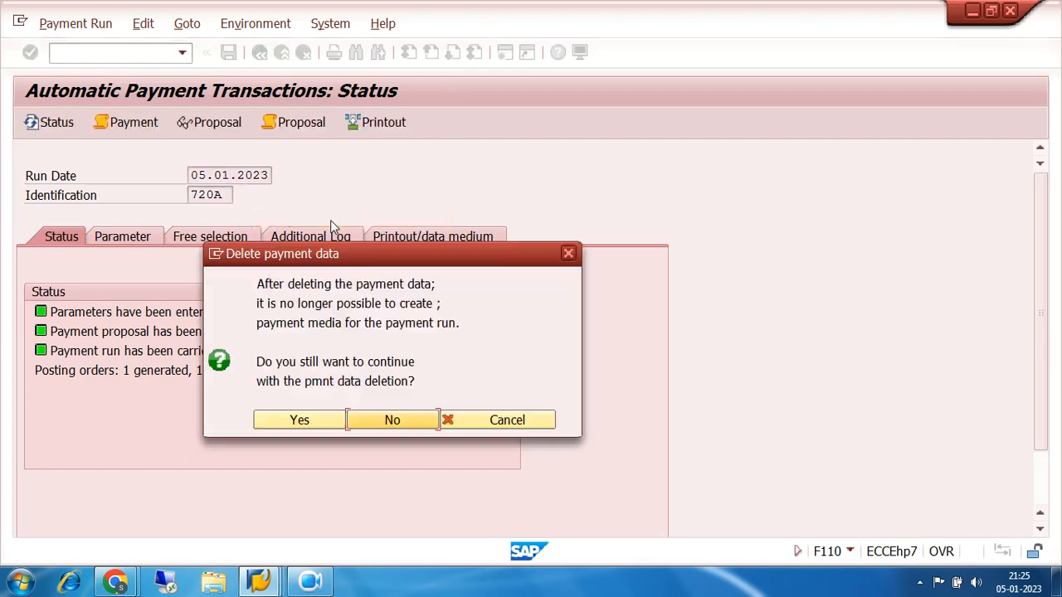
click(300, 421)
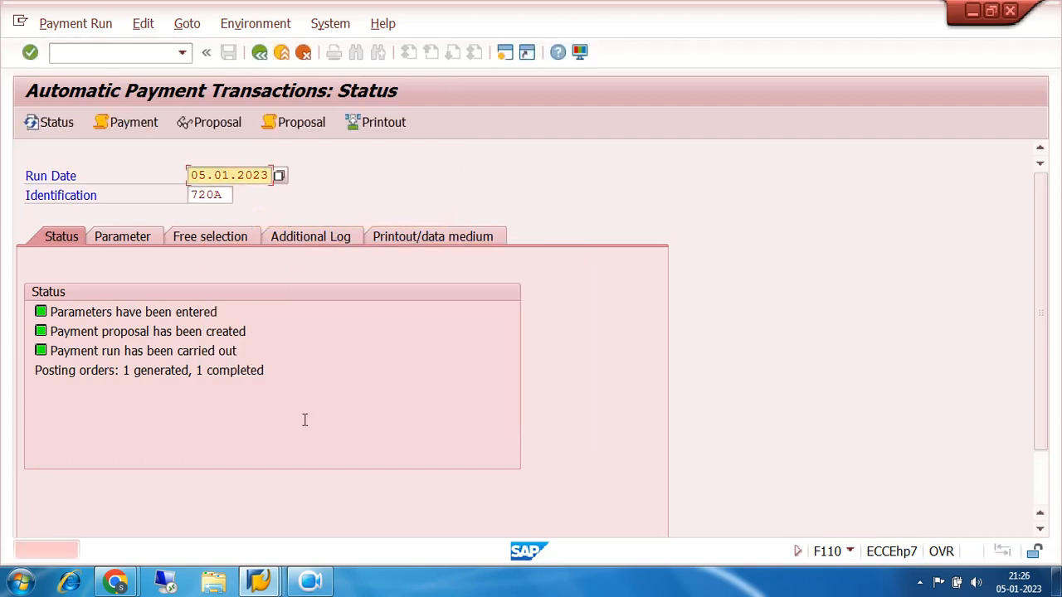
click(226, 196)
click(143, 24)
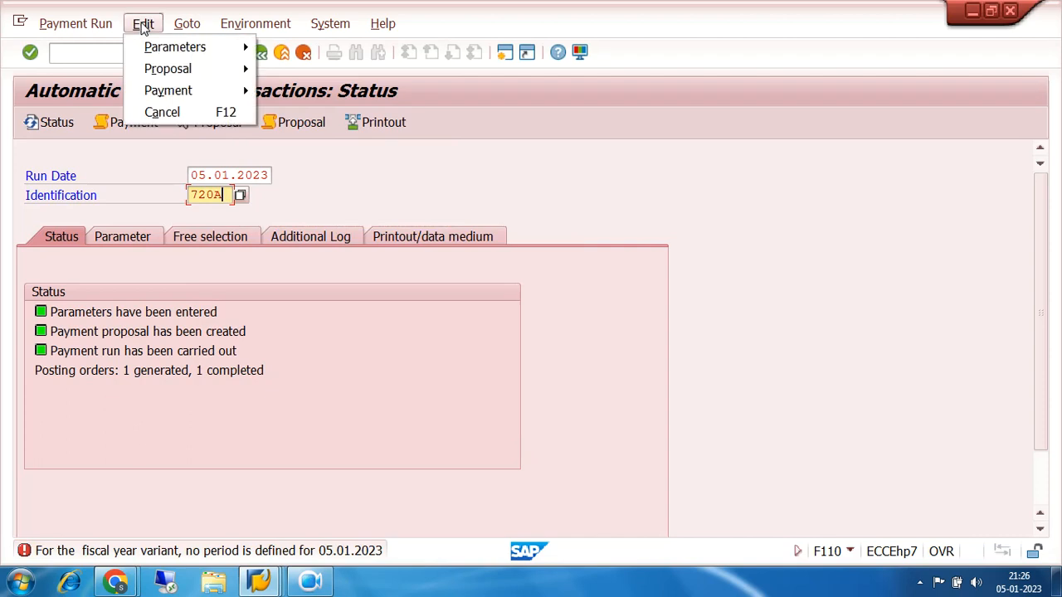
mouse_move(165, 47)
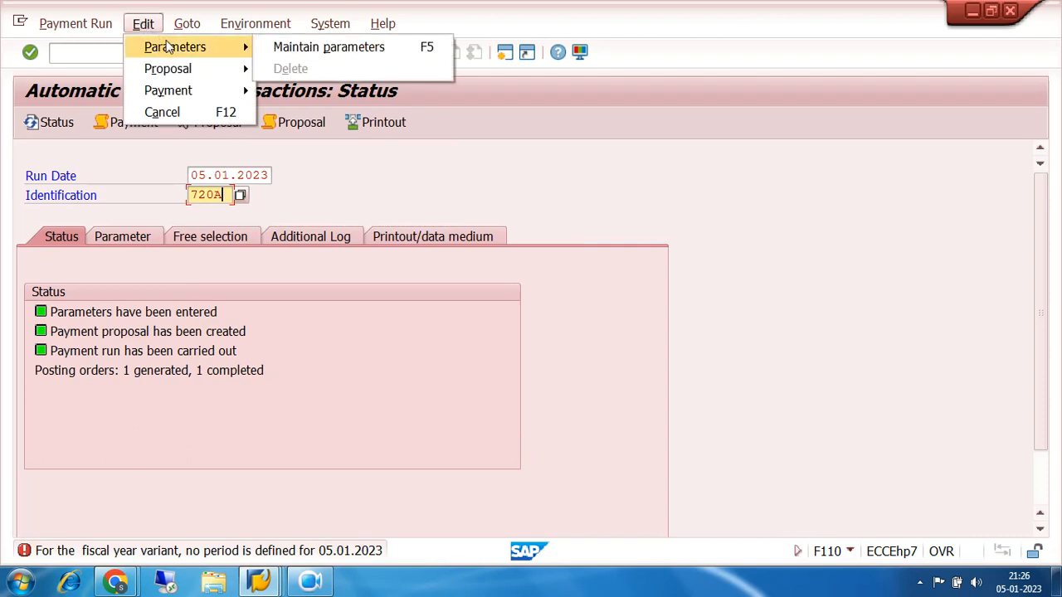
mouse_move(176, 91)
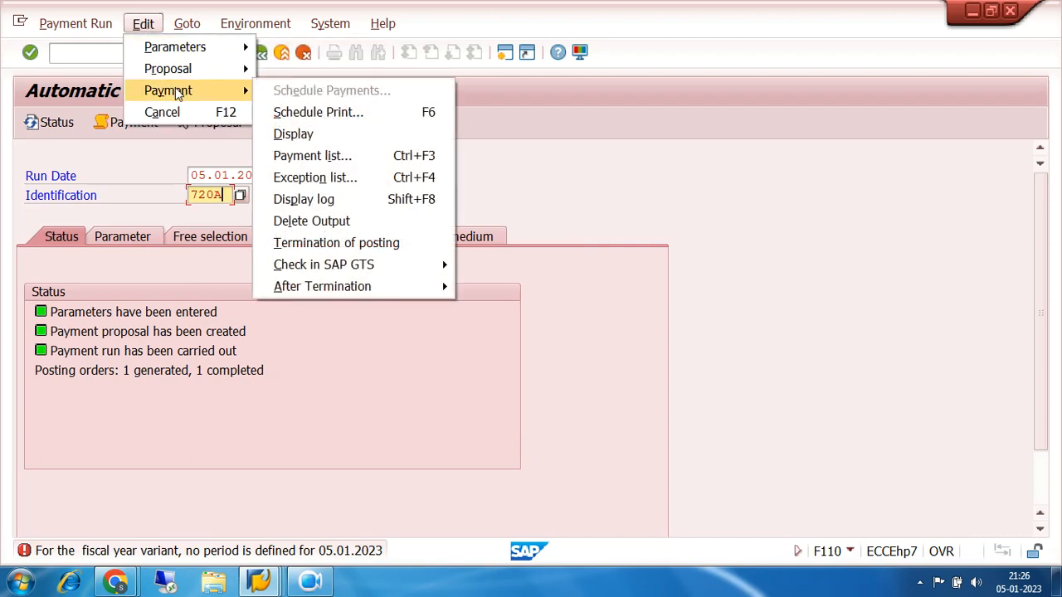
click(614, 186)
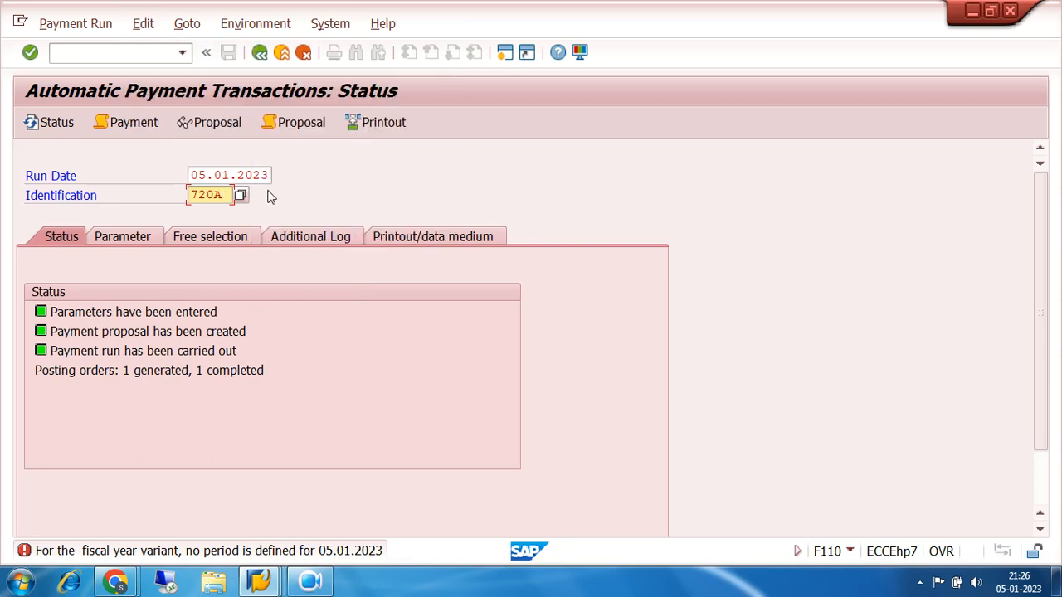
Reload payment run 720A from the run overview and retry deleting its payment output
click(240, 195)
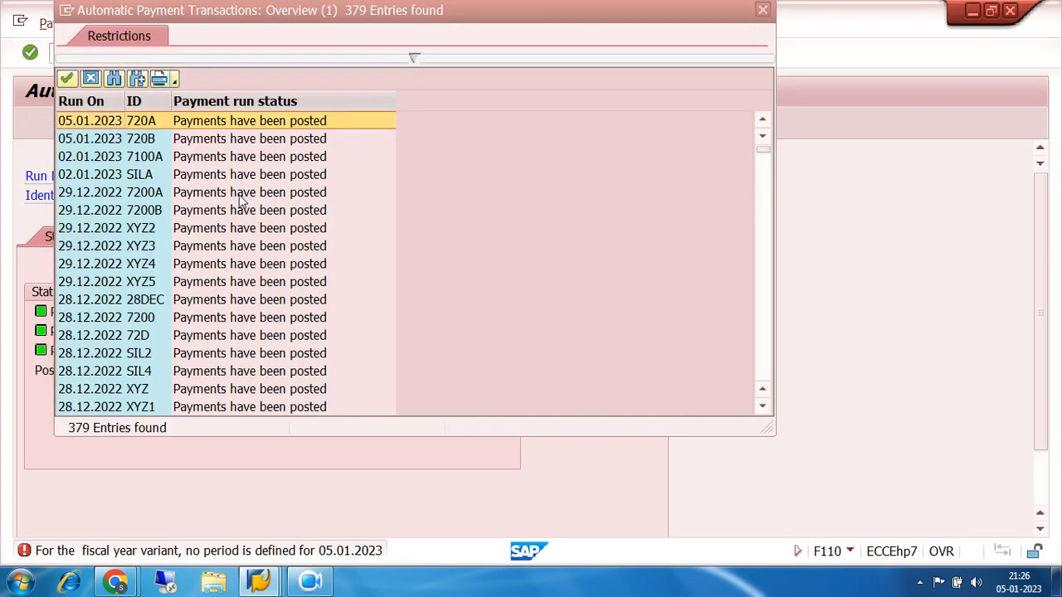
double_click(135, 122)
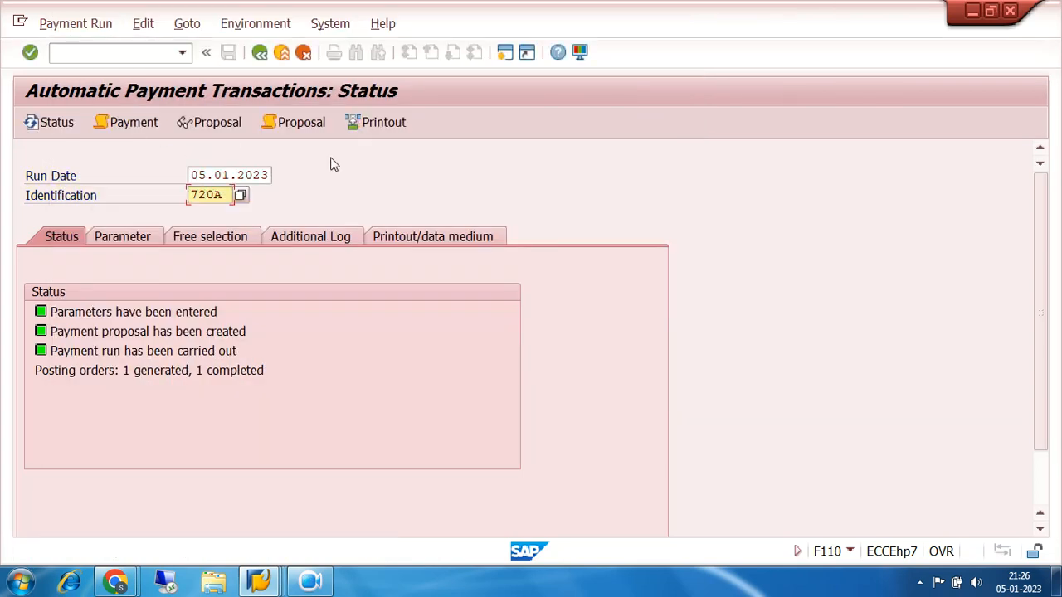
click(142, 24)
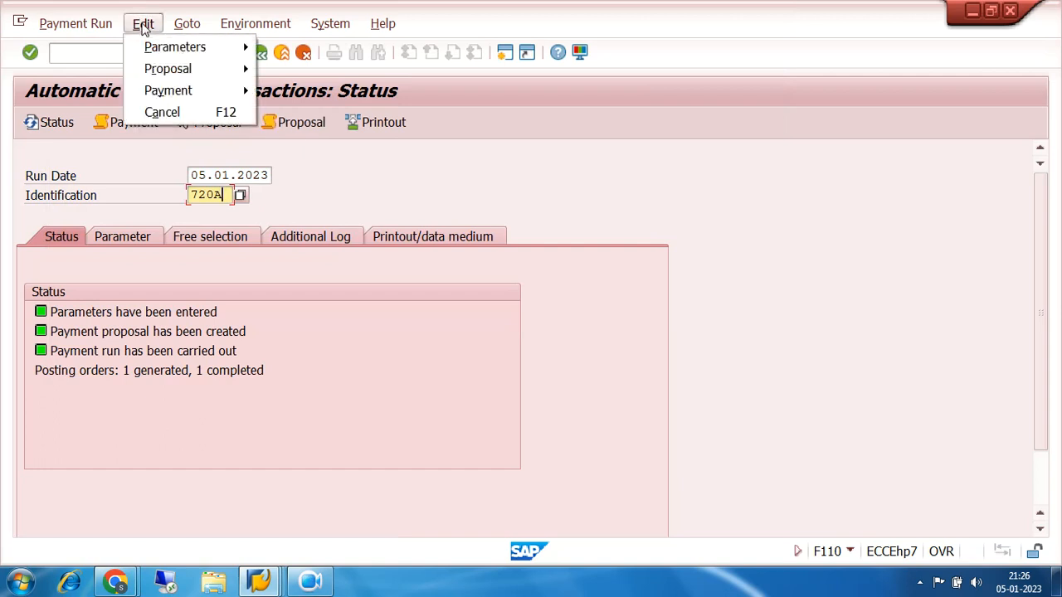
mouse_move(185, 92)
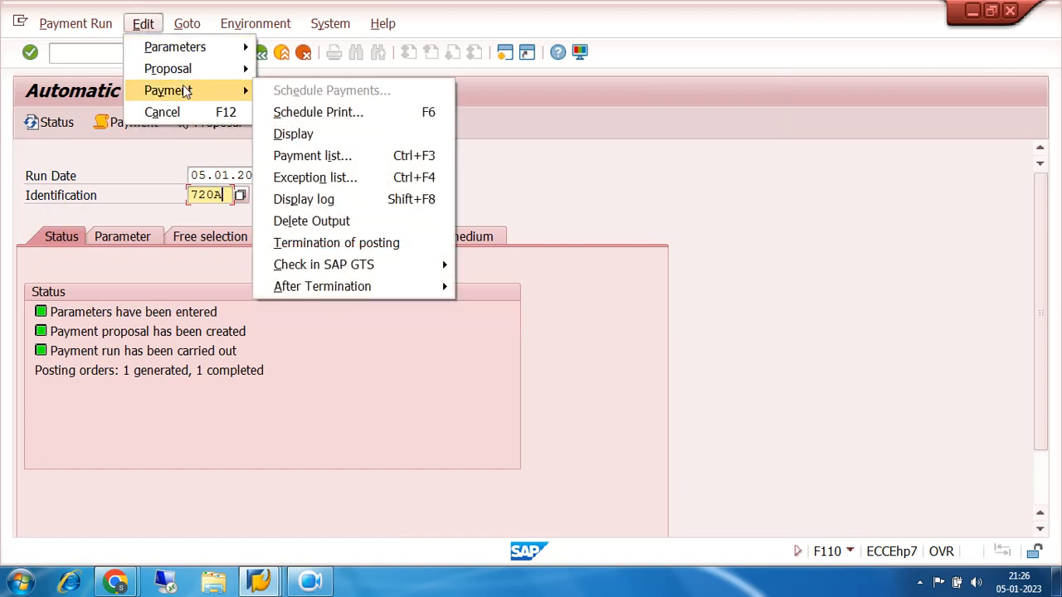
click(335, 222)
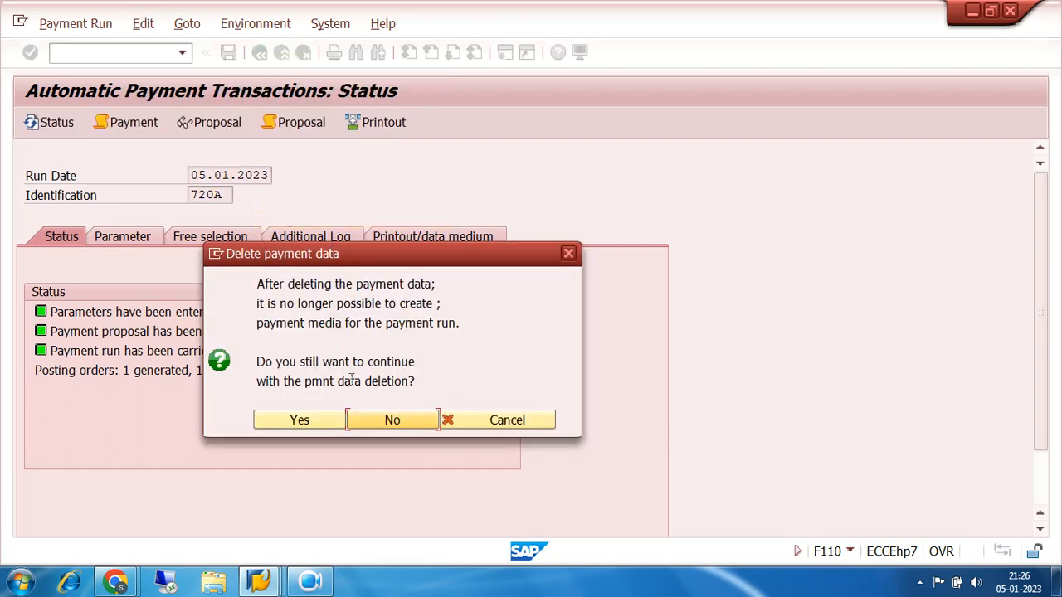
click(313, 422)
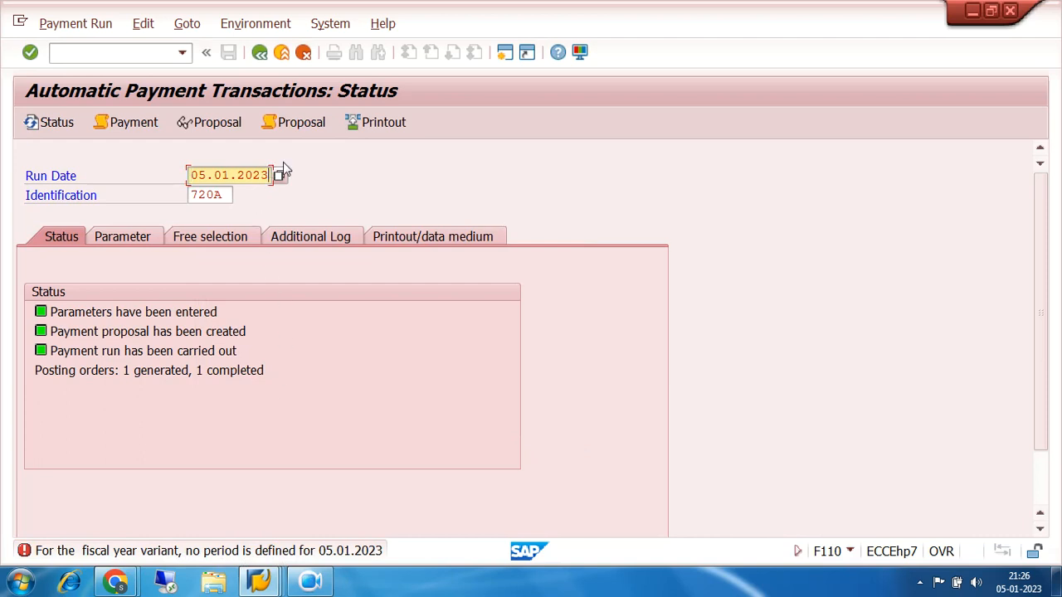
Clear the run date and view the overview of existing payment runs without picking one
key(BackSpace)
key(BackSpace)
key(BackSpace)
key(BackSpace)
key(BackSpace)
key(BackSpace)
key(BackSpace)
key(BackSpace)
key(BackSpace)
key(BackSpace)
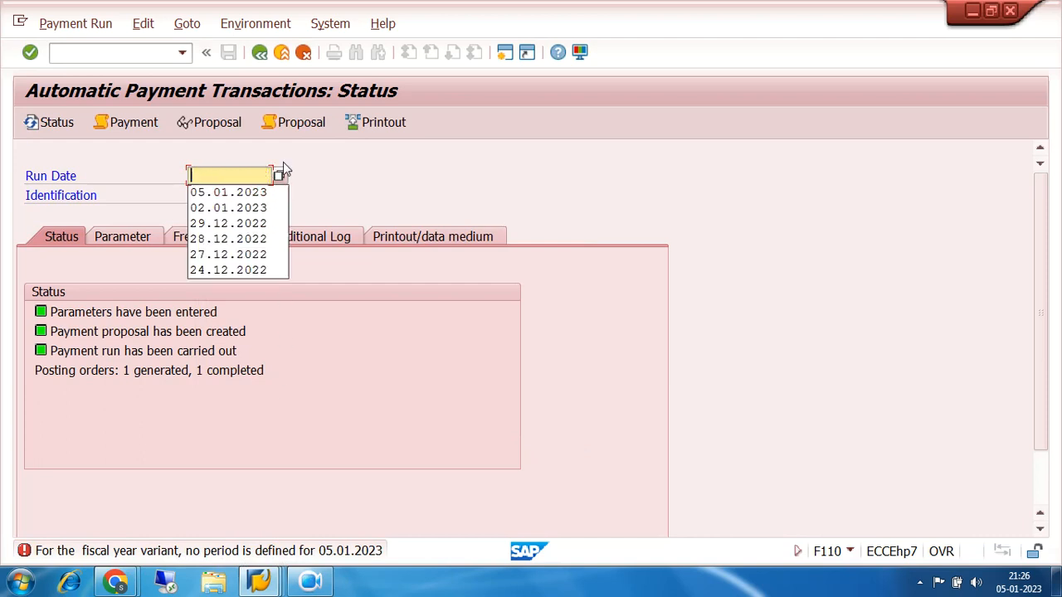
click(418, 171)
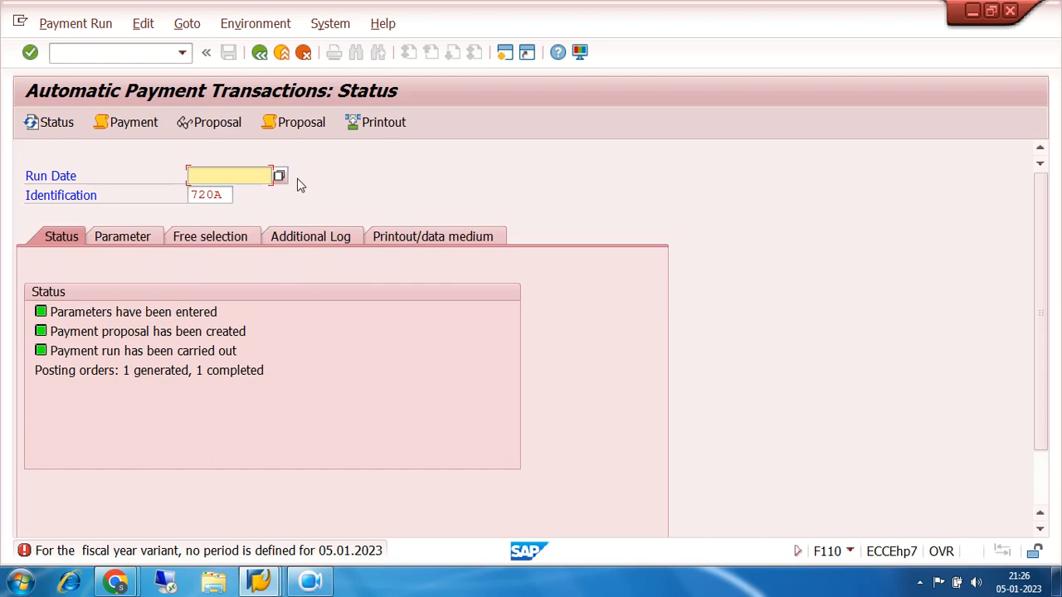
click(224, 196)
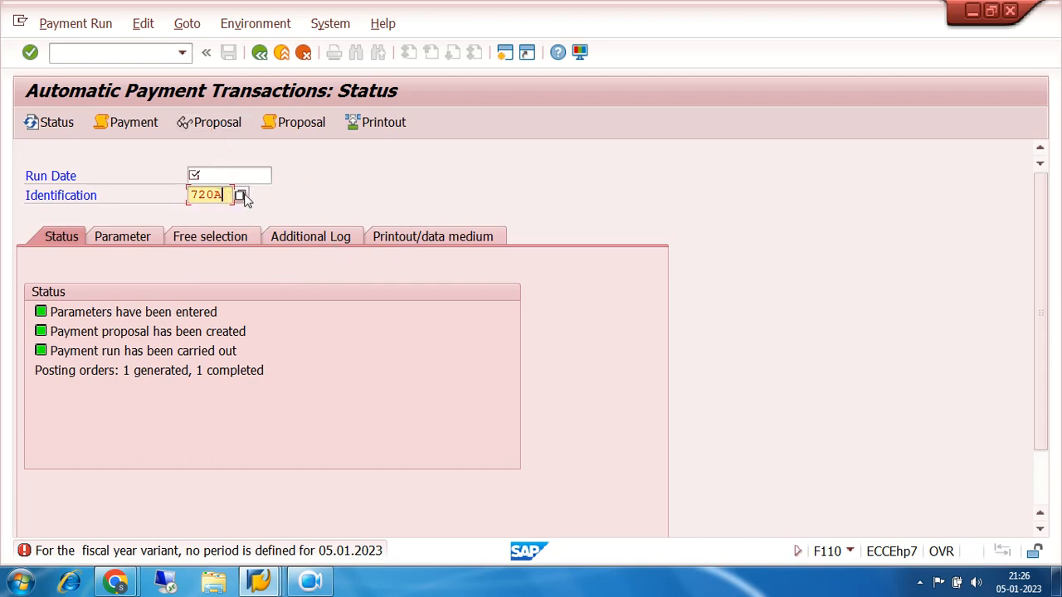
click(241, 196)
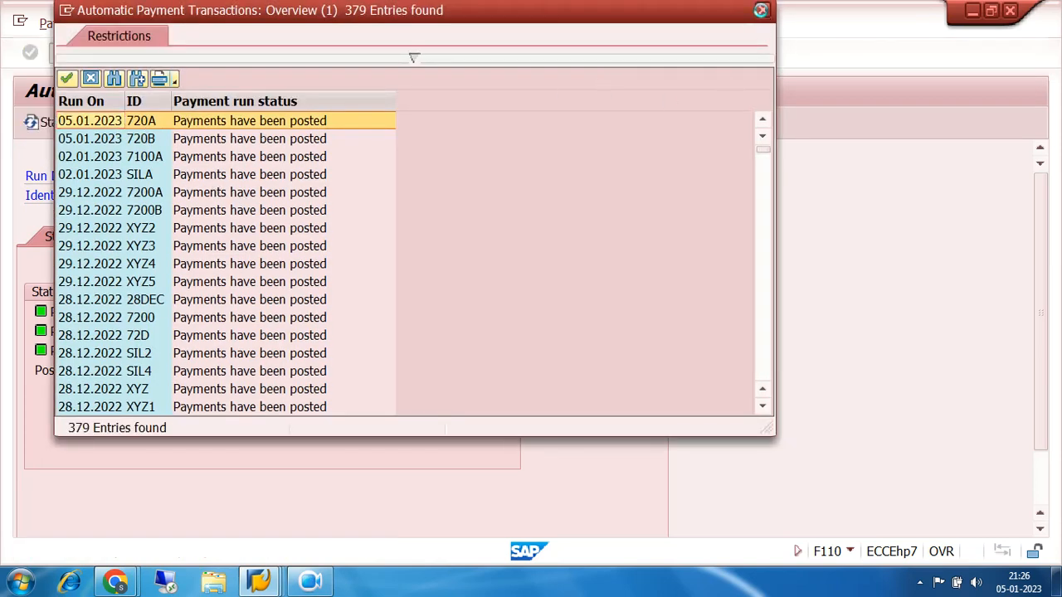
click(763, 10)
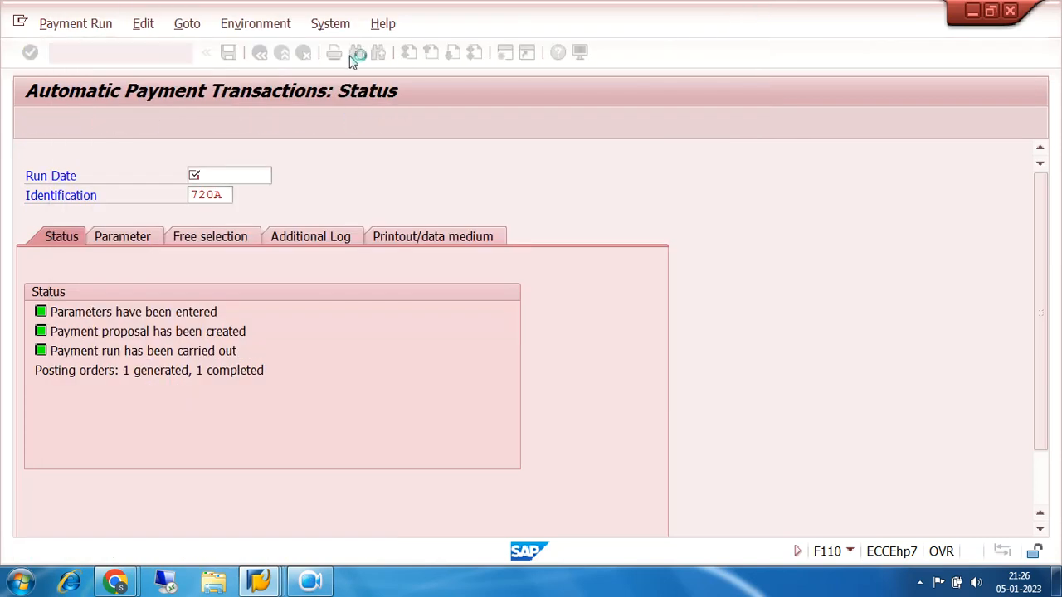
click(184, 26)
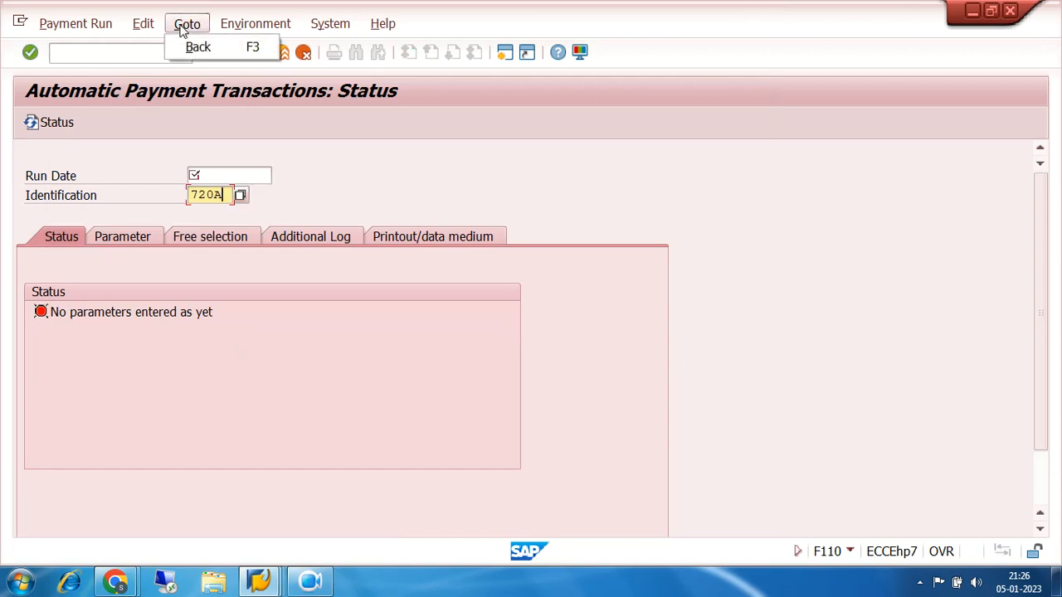
mouse_move(146, 31)
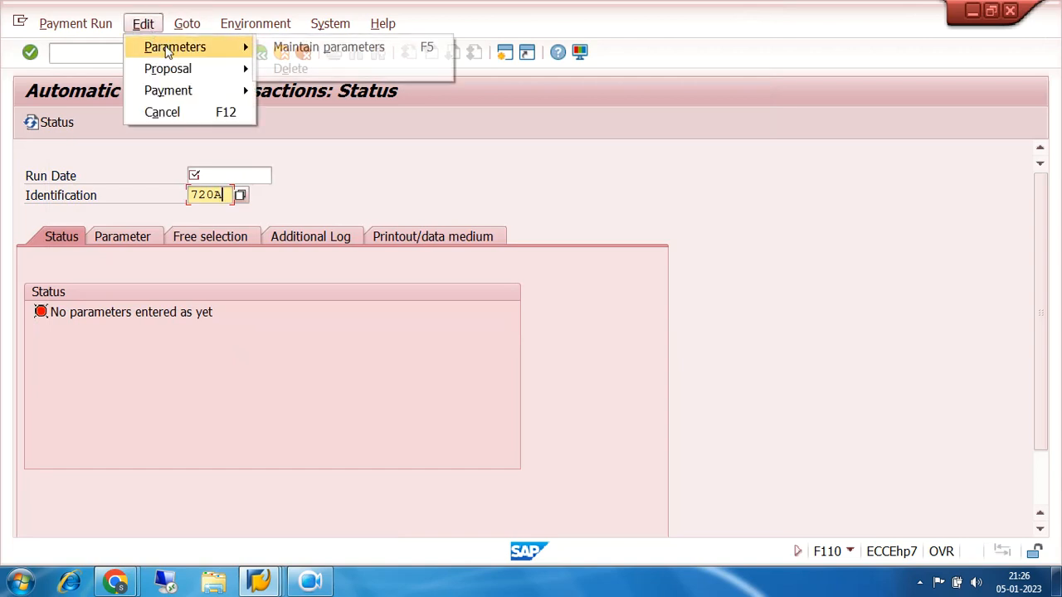
mouse_move(183, 70)
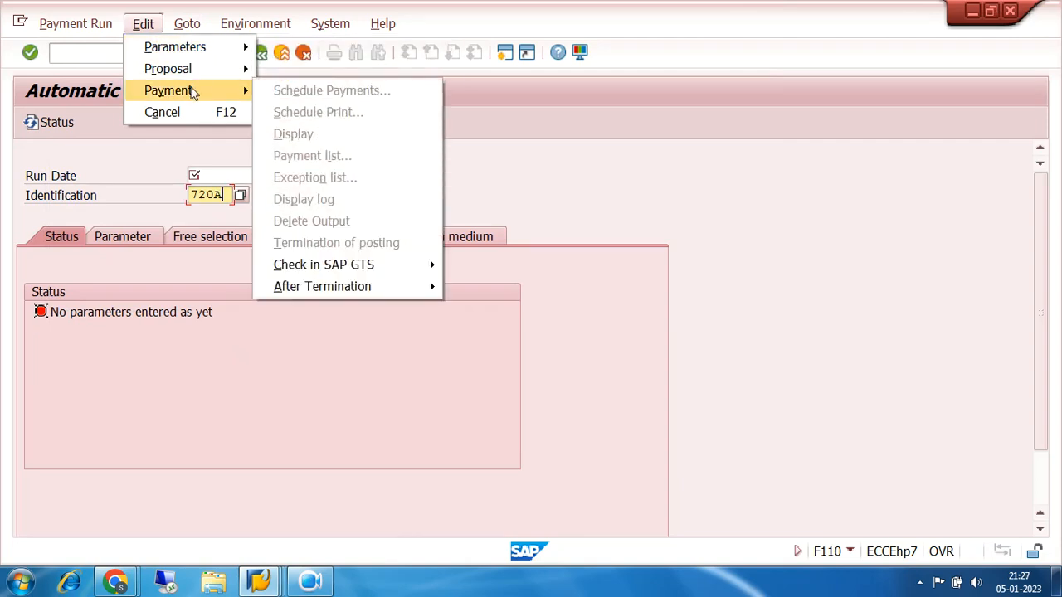
Fill in the empty run date by picking the 05.01.2023 entry of run 720A from the overview
click(212, 174)
click(228, 193)
key(Return)
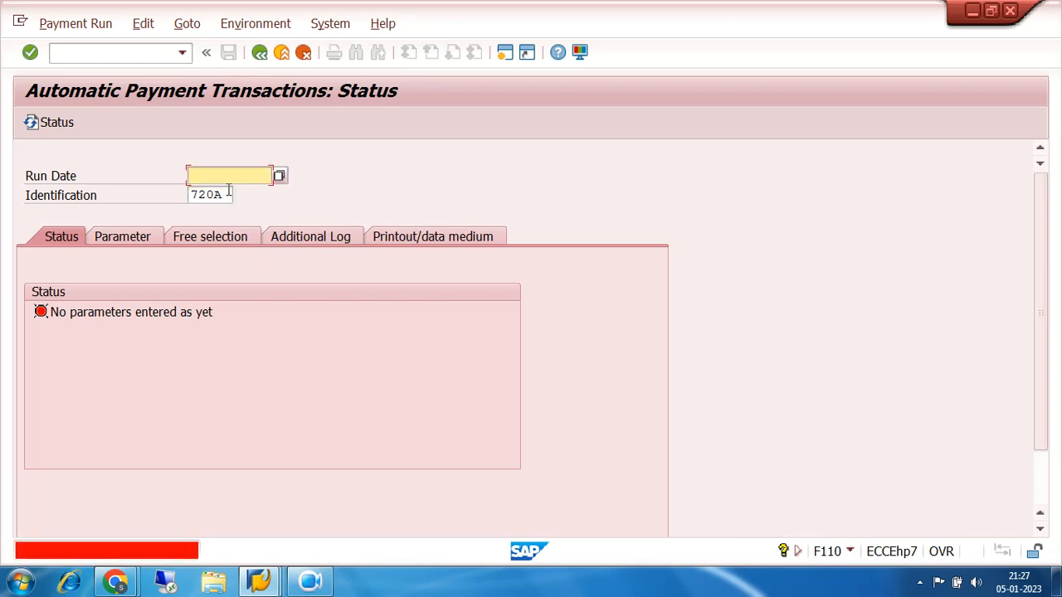
click(280, 176)
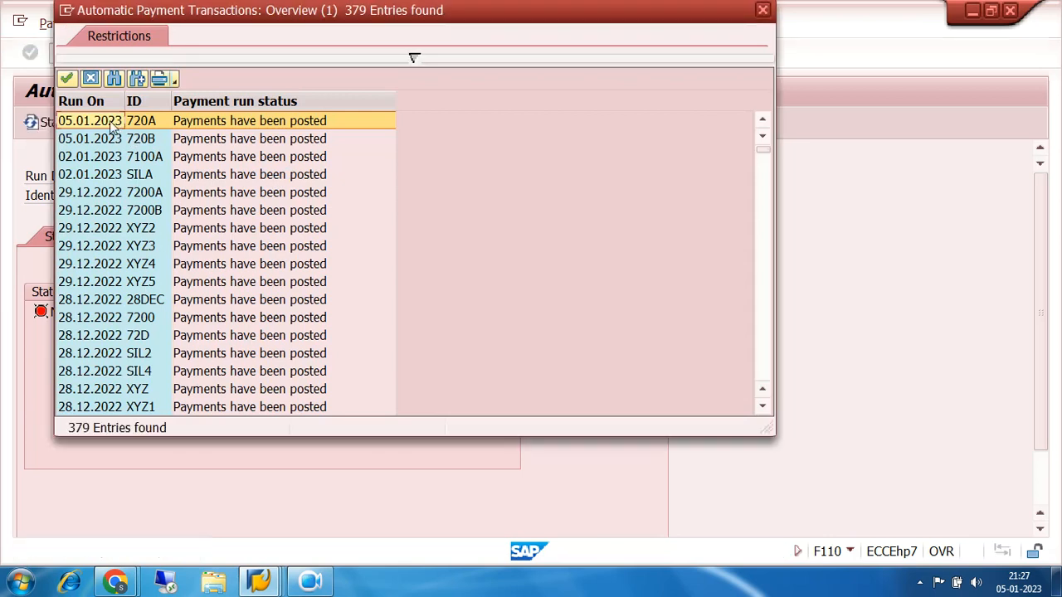
double_click(112, 121)
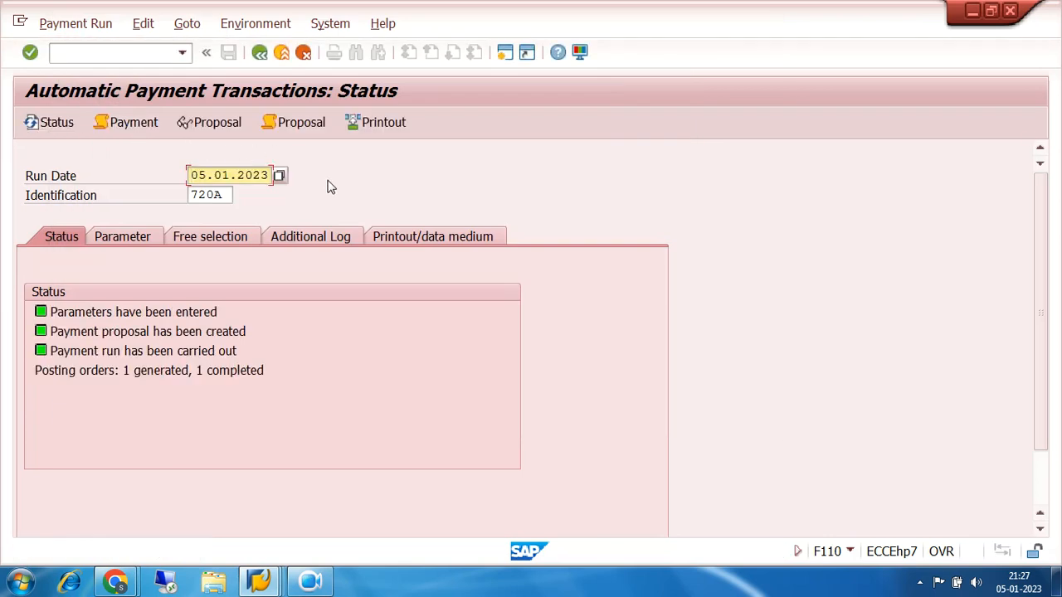
Request deletion of the payment output for the 05.01.2023 run, and decline the confirmation
click(143, 25)
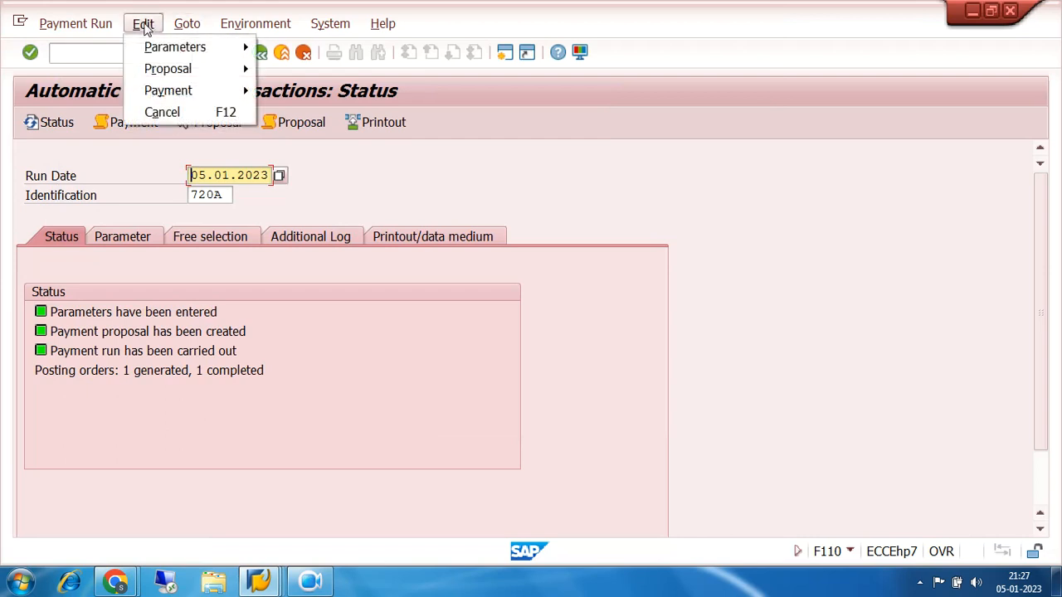
mouse_move(178, 90)
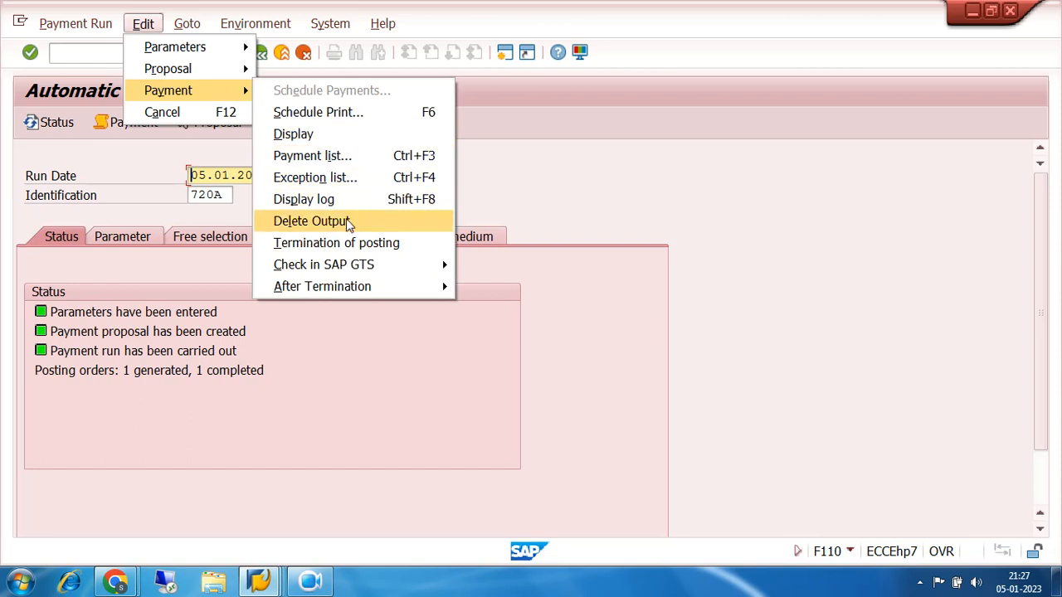
click(320, 222)
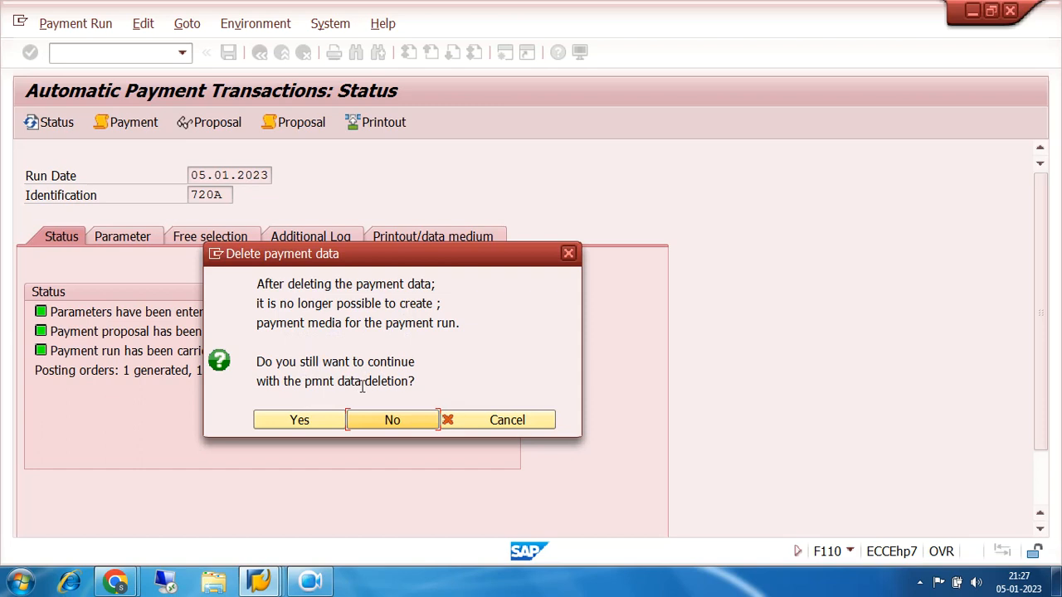
click(391, 420)
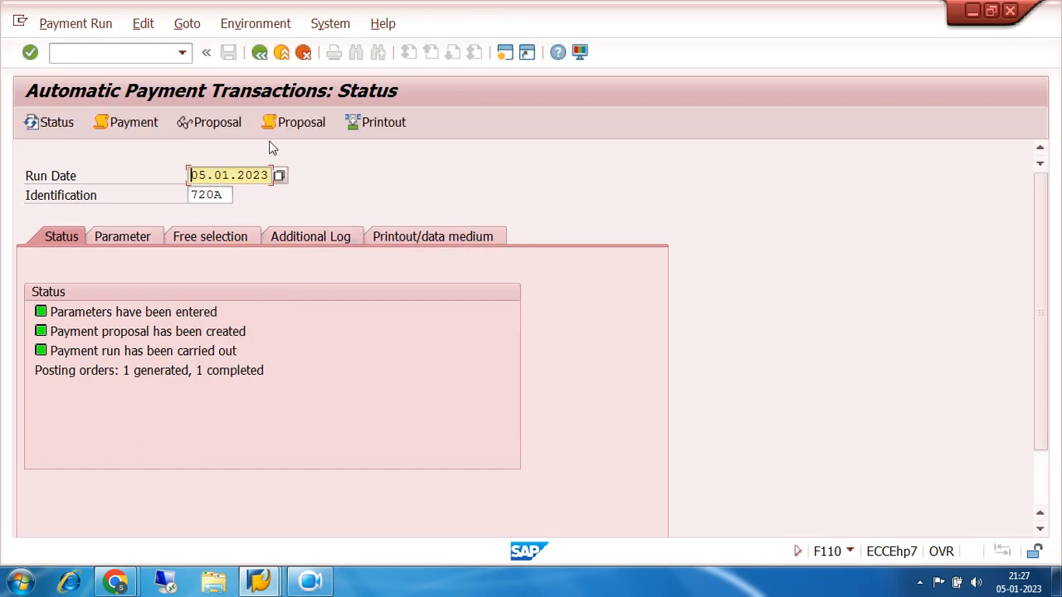
Try again to delete the payment output of run 720A dated 05.01.2023, accepting the confirmation
click(143, 25)
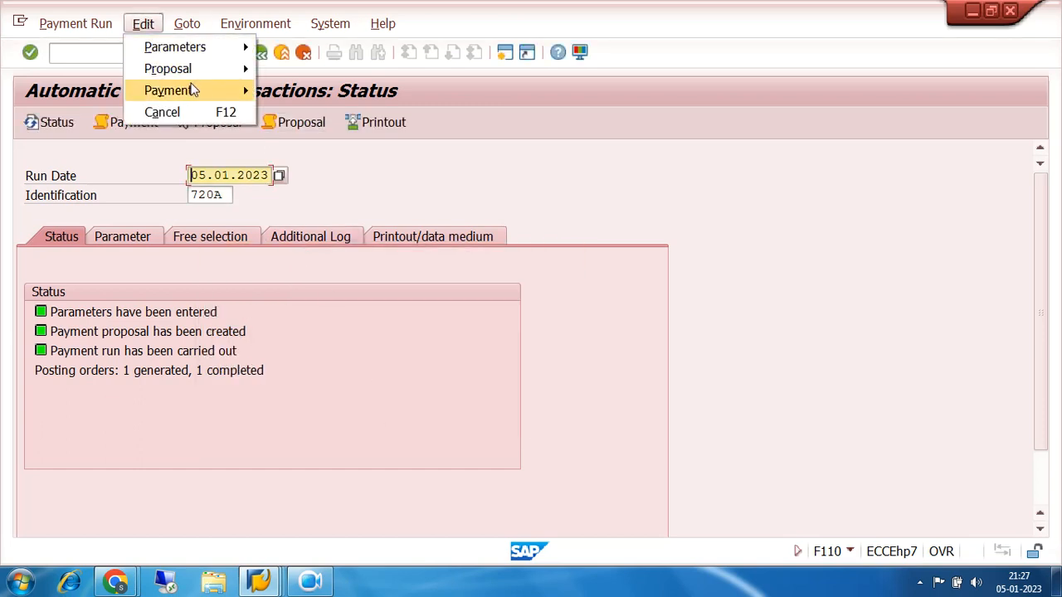
click(330, 222)
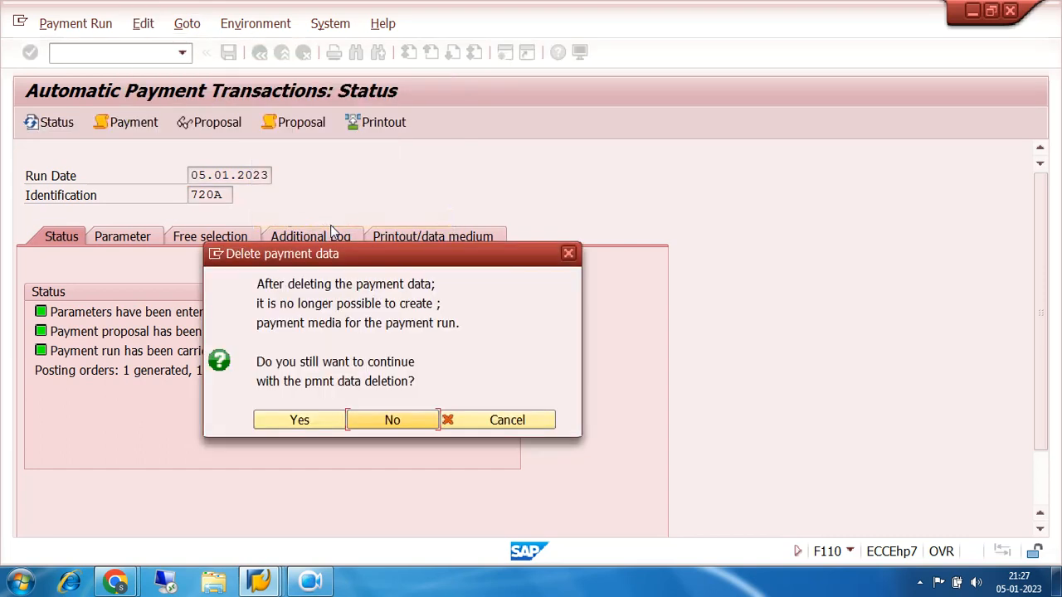
click(308, 424)
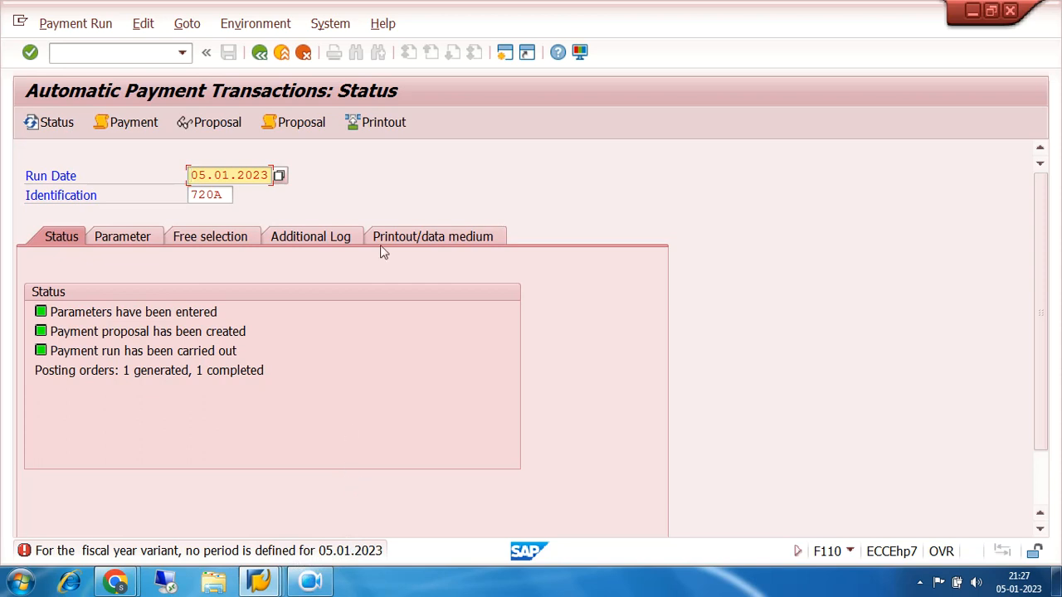
Open the company code global data overview (OBY6) in a new session
click(505, 53)
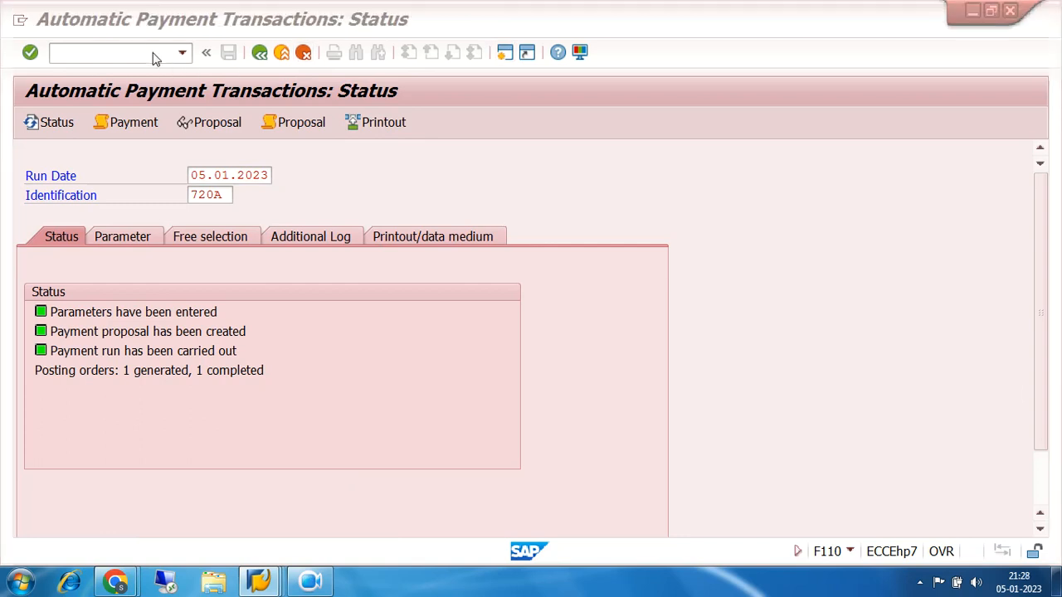
text(OB)
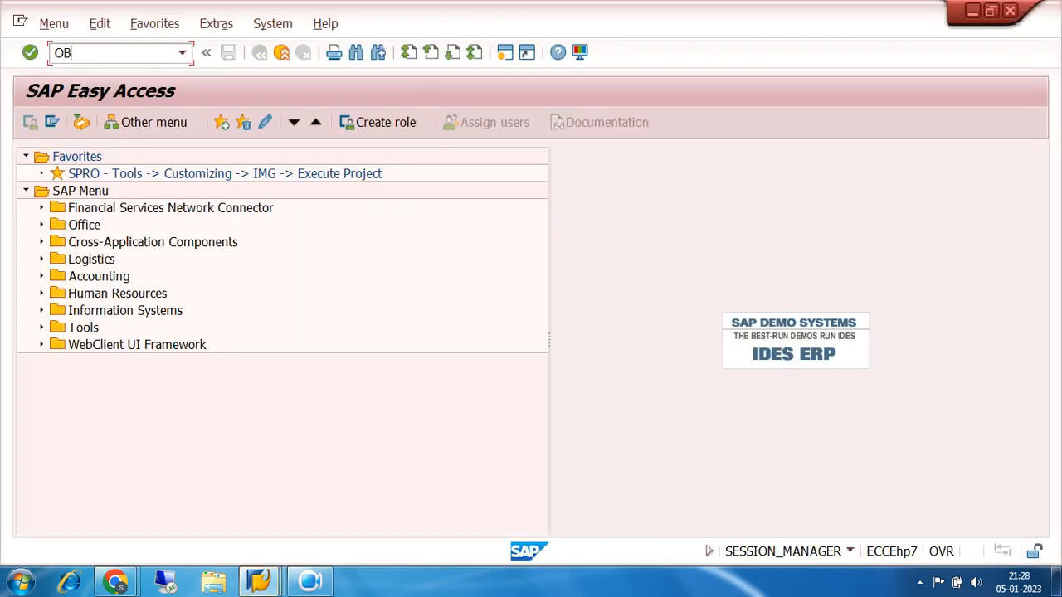
text(Y6)
key(Return)
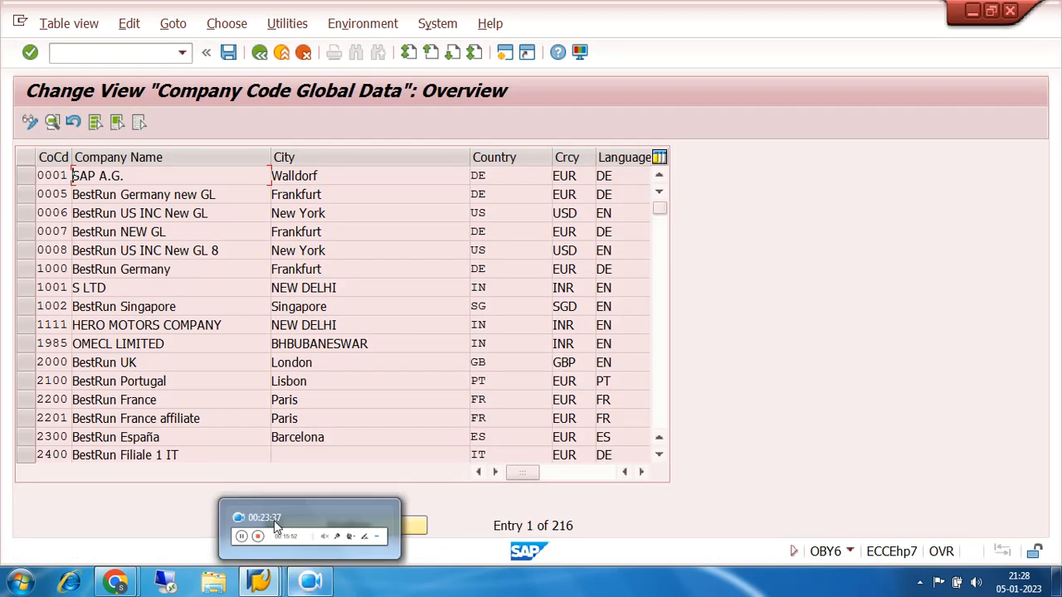
Find company code 7200 in the list, view its global data details, and return to the start menu
click(352, 528)
text(7200)
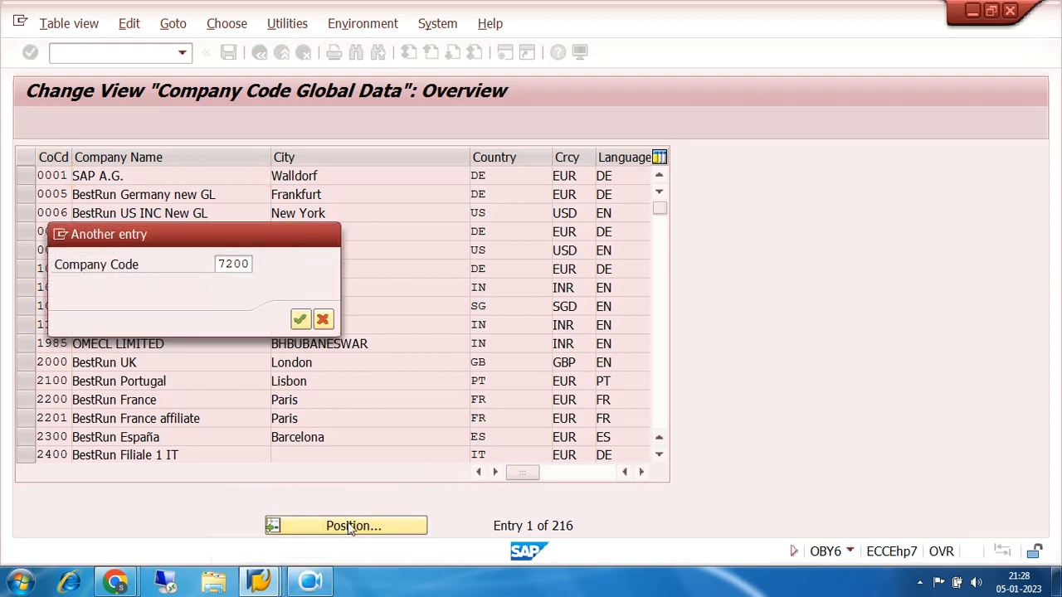
key(Return)
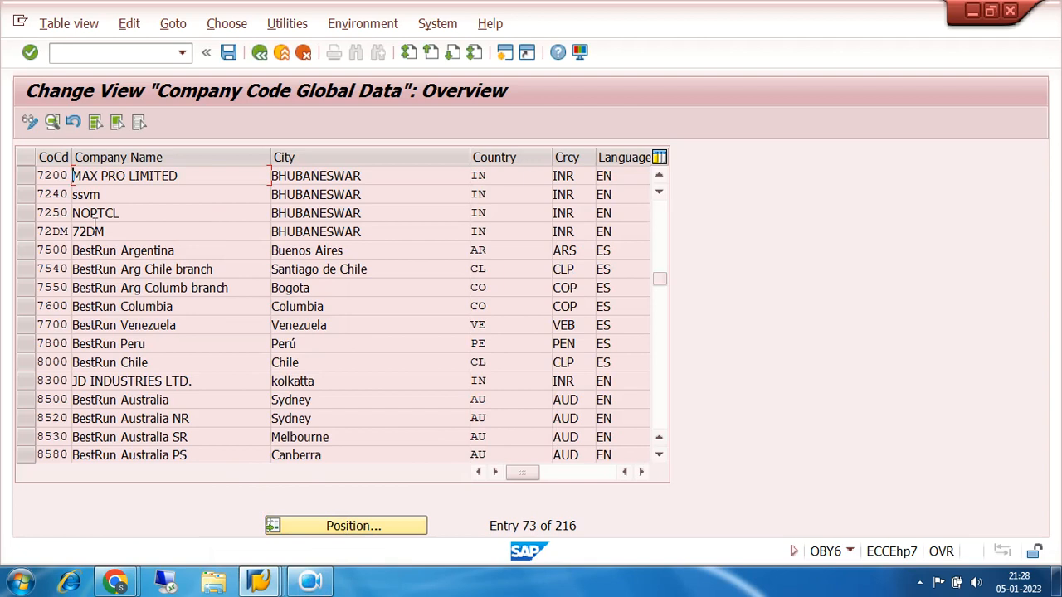
double_click(61, 178)
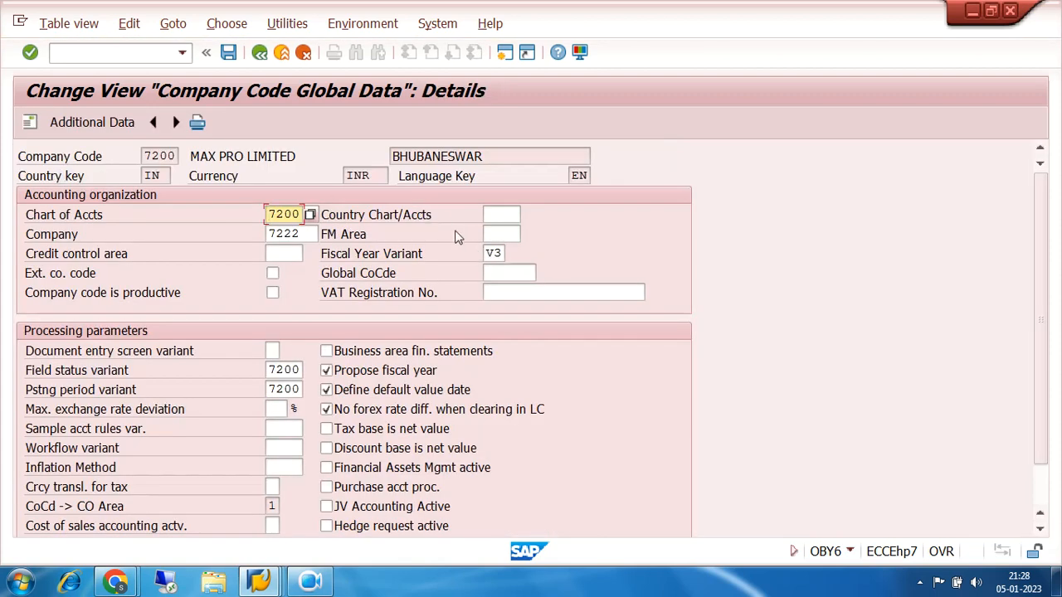
click(260, 53)
click(260, 53)
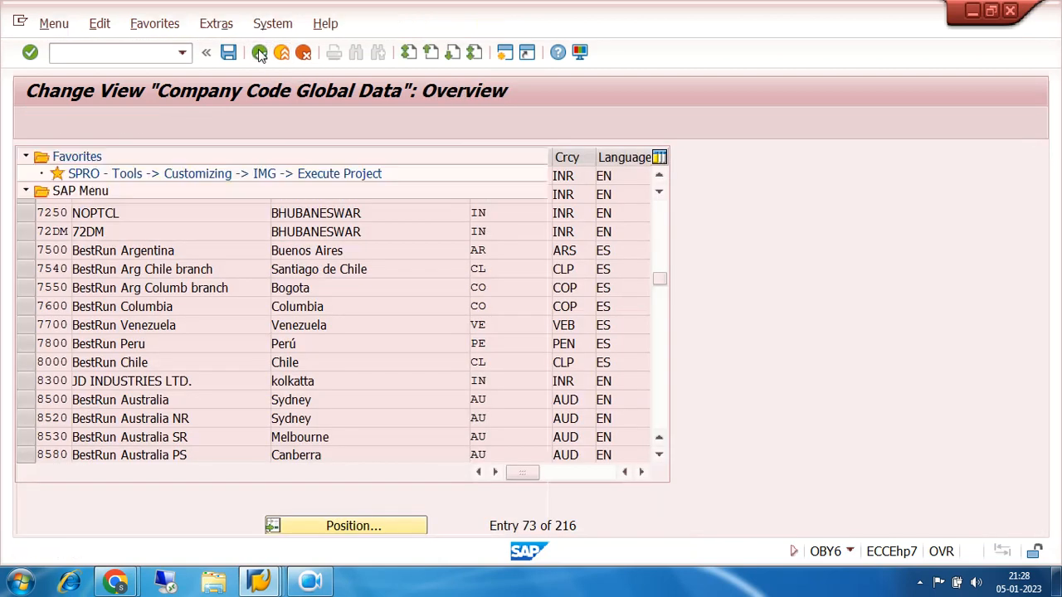
Switch back to the payment transactions session and load run XYZ2 of 29.12.2022 from the run overview
mouse_move(257, 578)
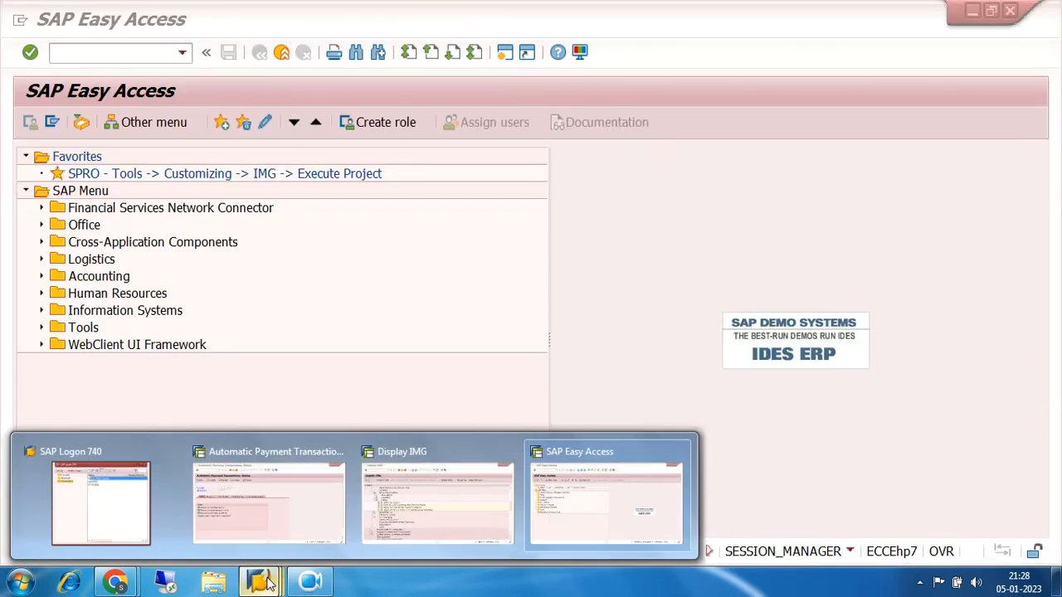
click(274, 485)
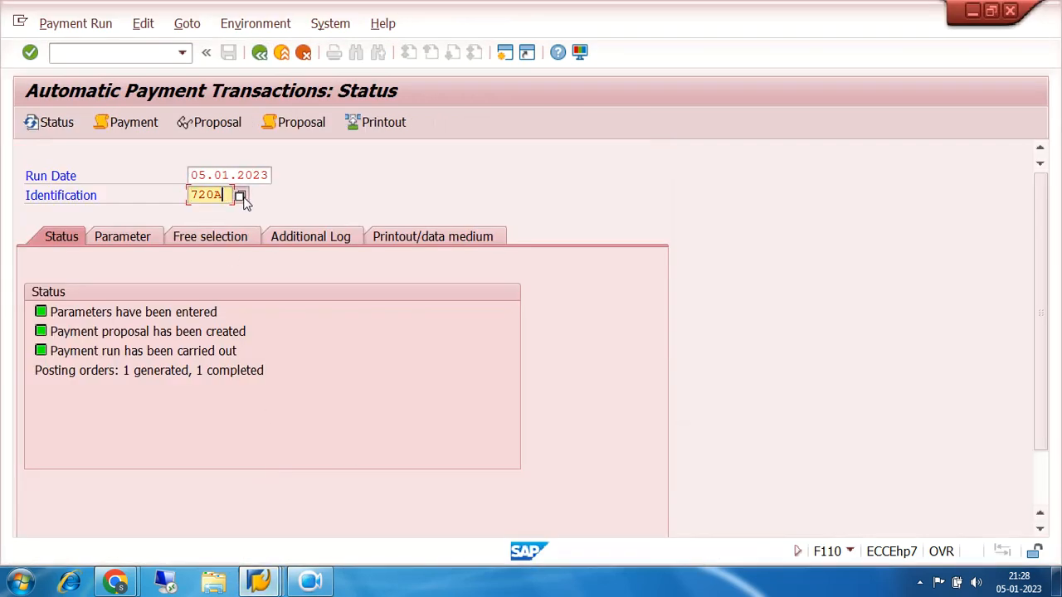
click(243, 198)
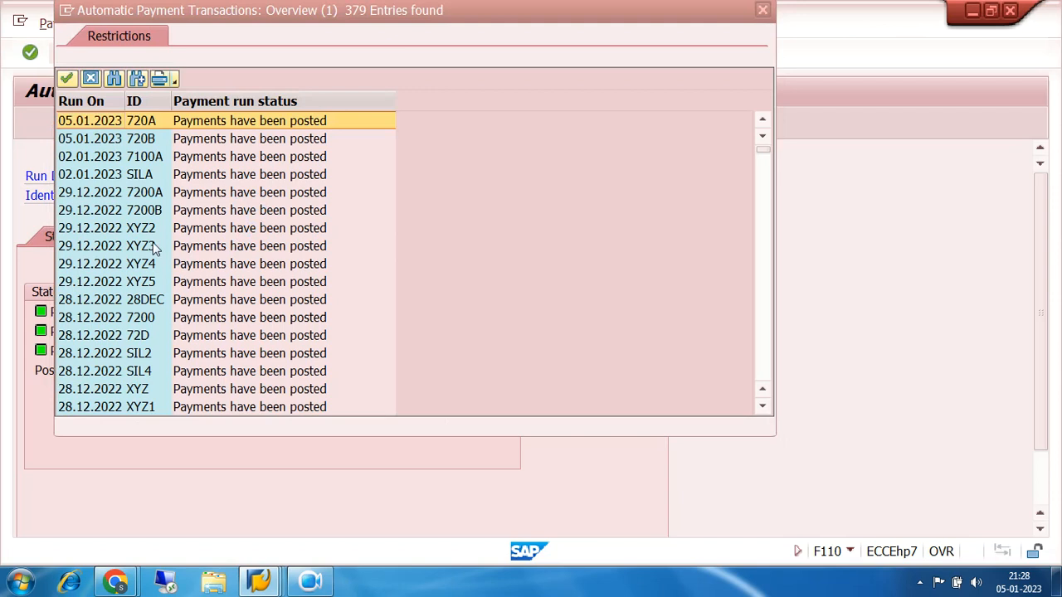
double_click(92, 232)
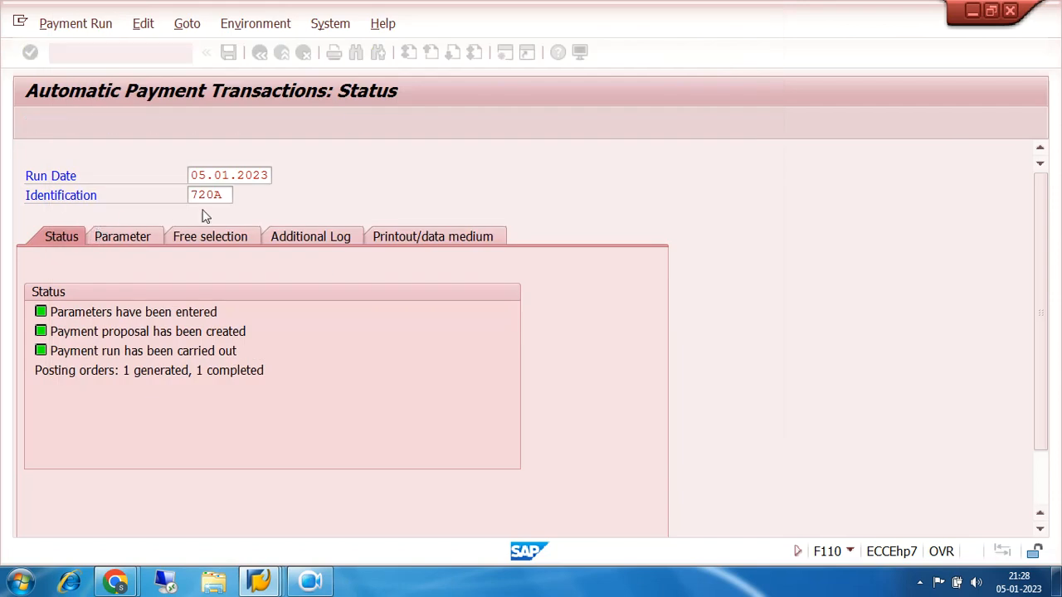
Try to delete the payment output of run XYZ2, accept the confirmation, and read the resulting message's details
click(143, 23)
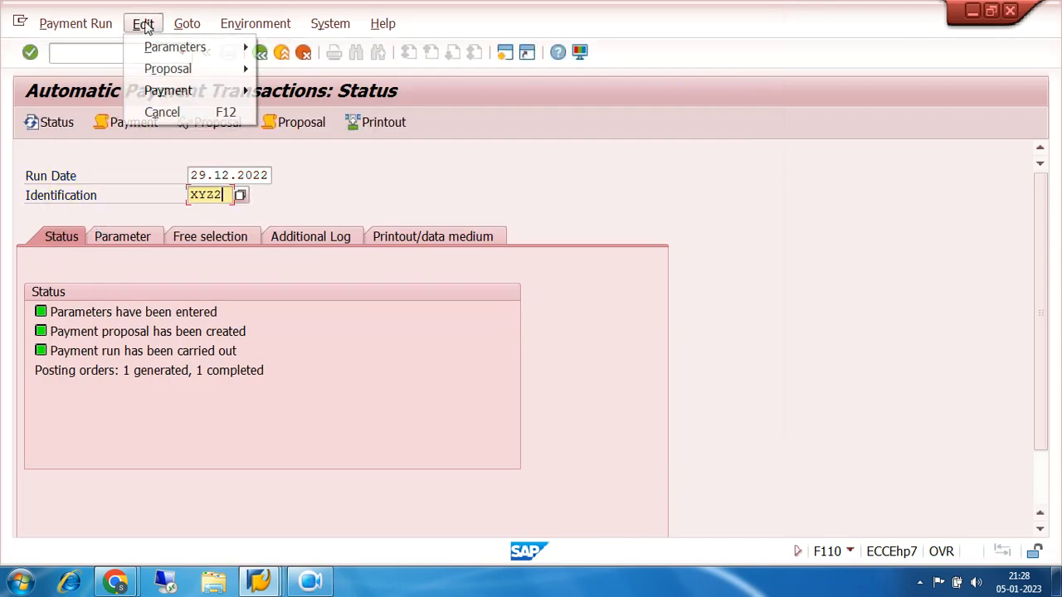
mouse_move(189, 96)
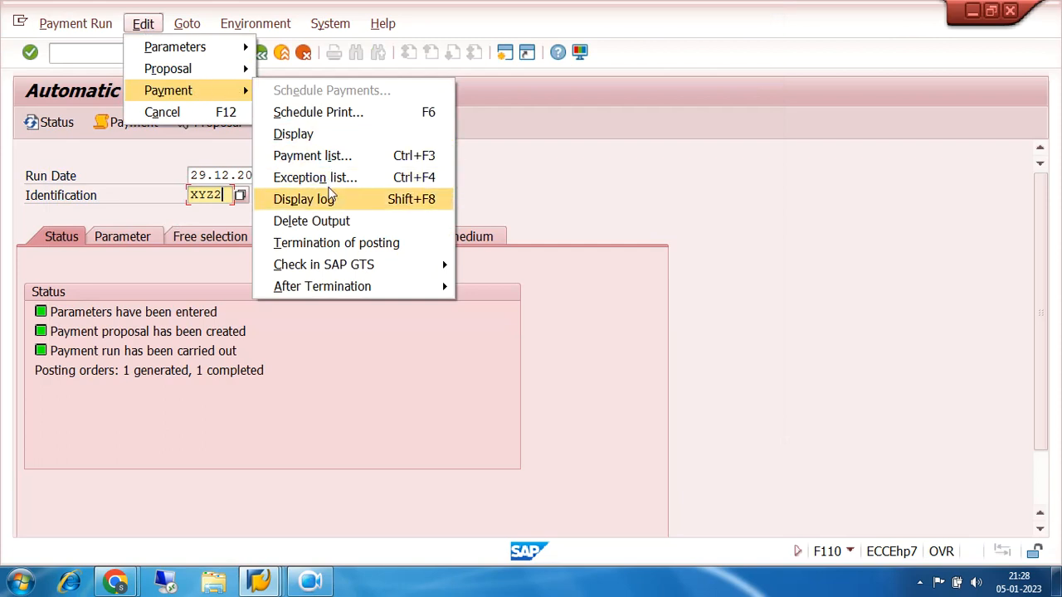
click(332, 221)
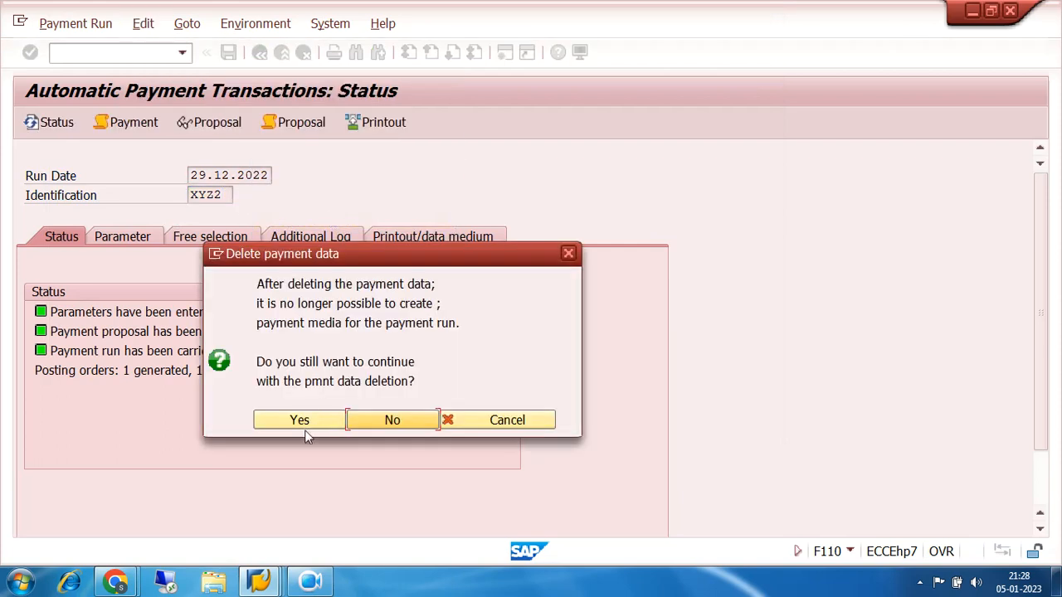
click(300, 419)
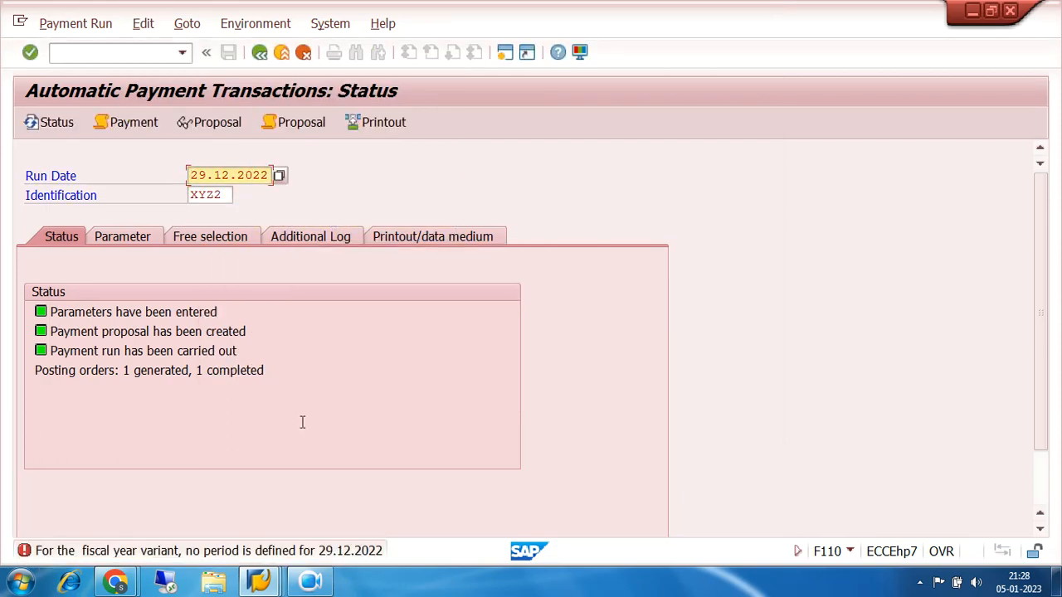
double_click(197, 553)
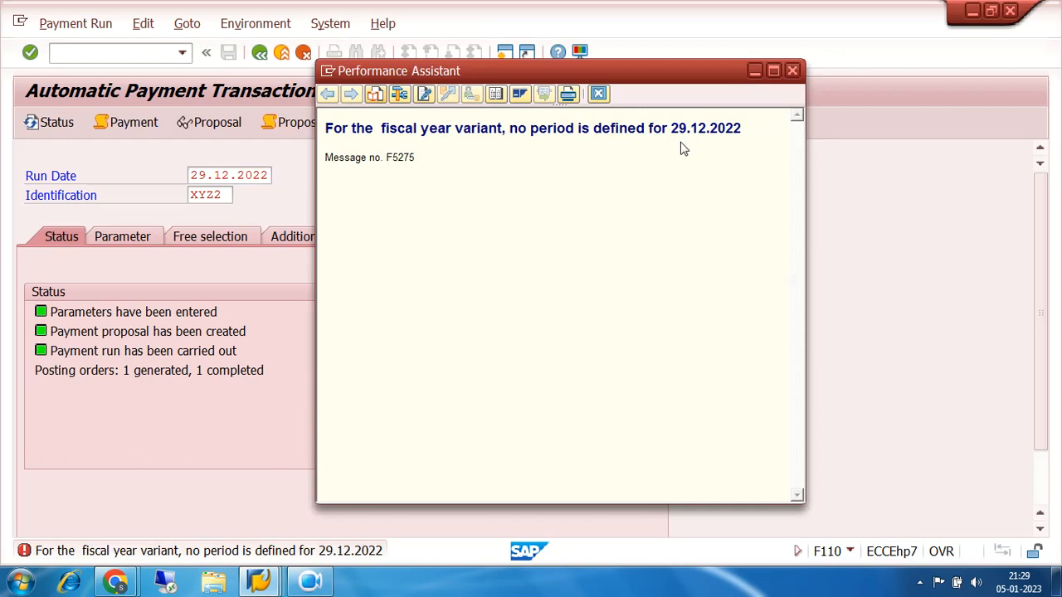
click(794, 71)
View the posting period intervals (OB52) without positioning to an entry, and exit to the start menu
click(119, 51)
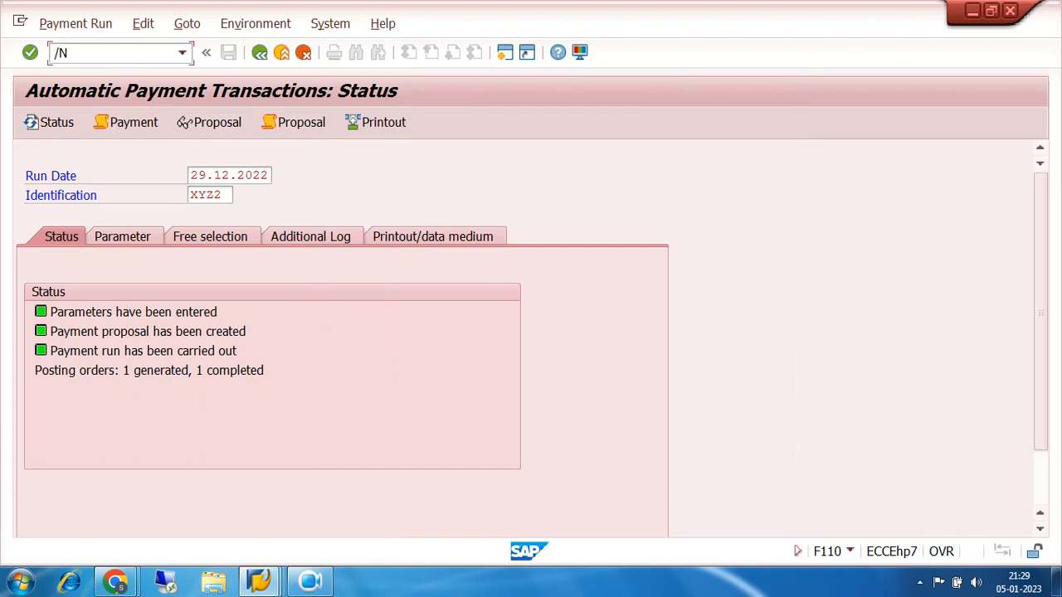
key(Return)
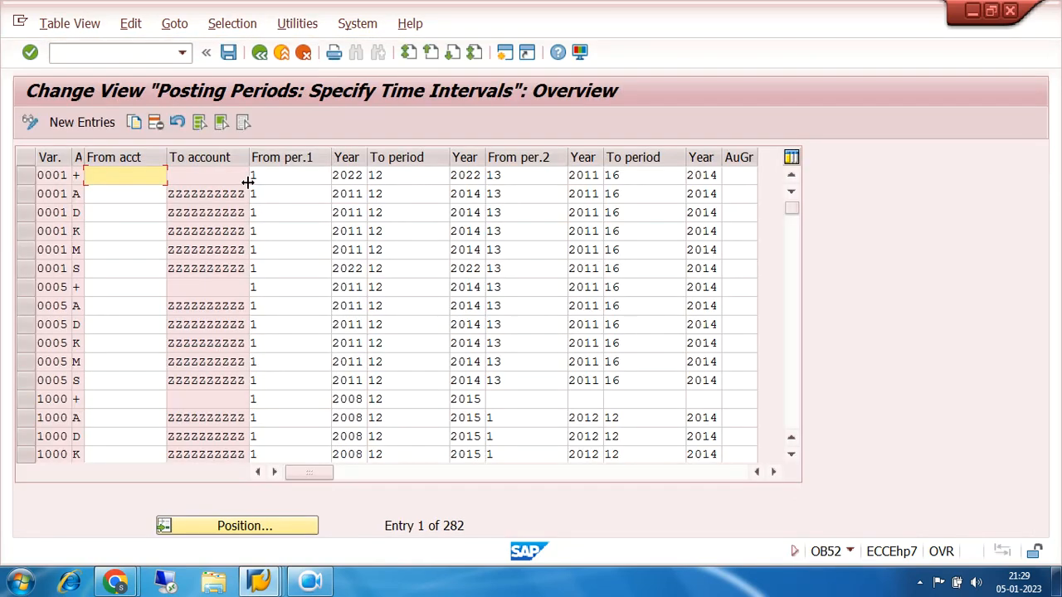
click(264, 526)
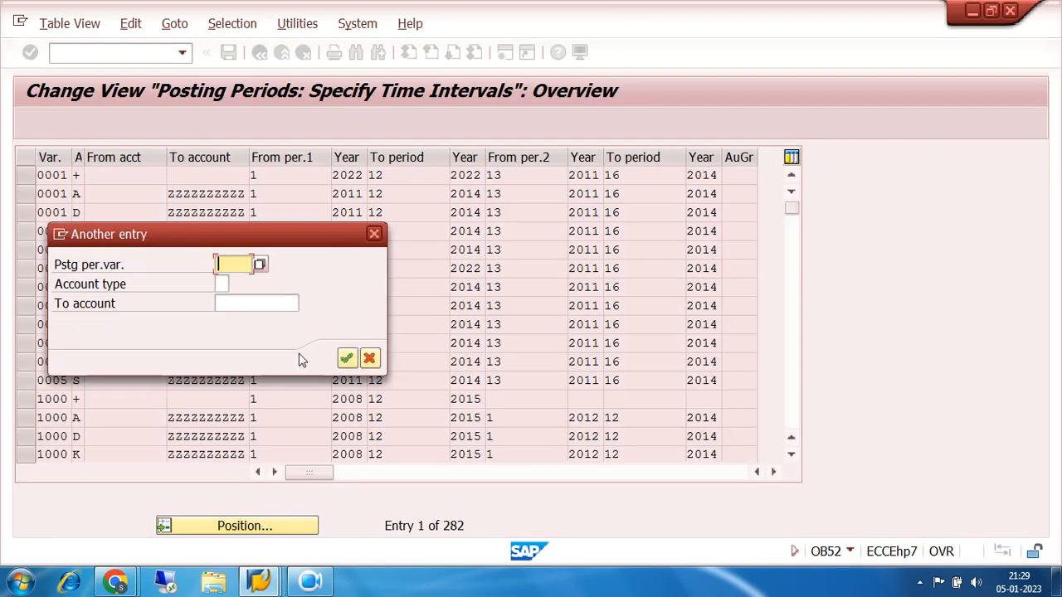
click(370, 235)
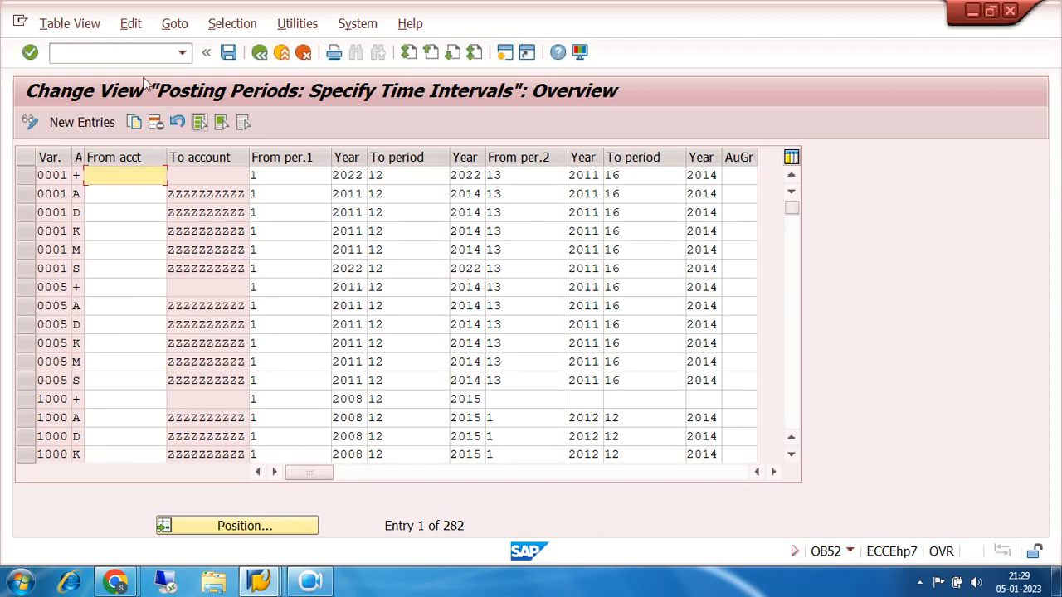
click(135, 53)
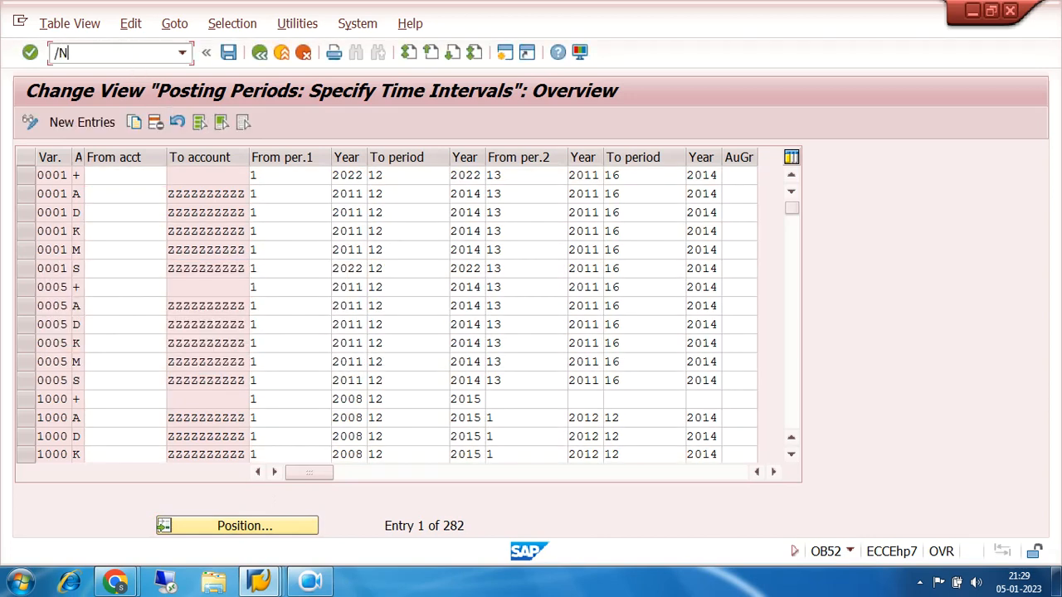
key(Return)
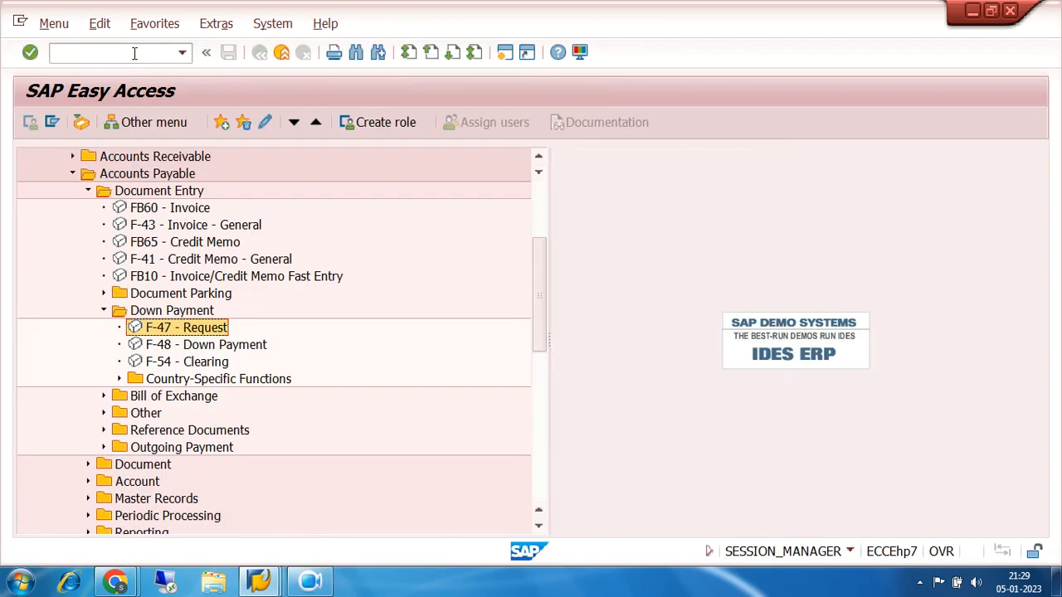
Collapse the Accounts Payable branch and open the SAP Customizing Implementation Guide from the SPRO favorite
click(72, 173)
drag(540, 307, 536, 191)
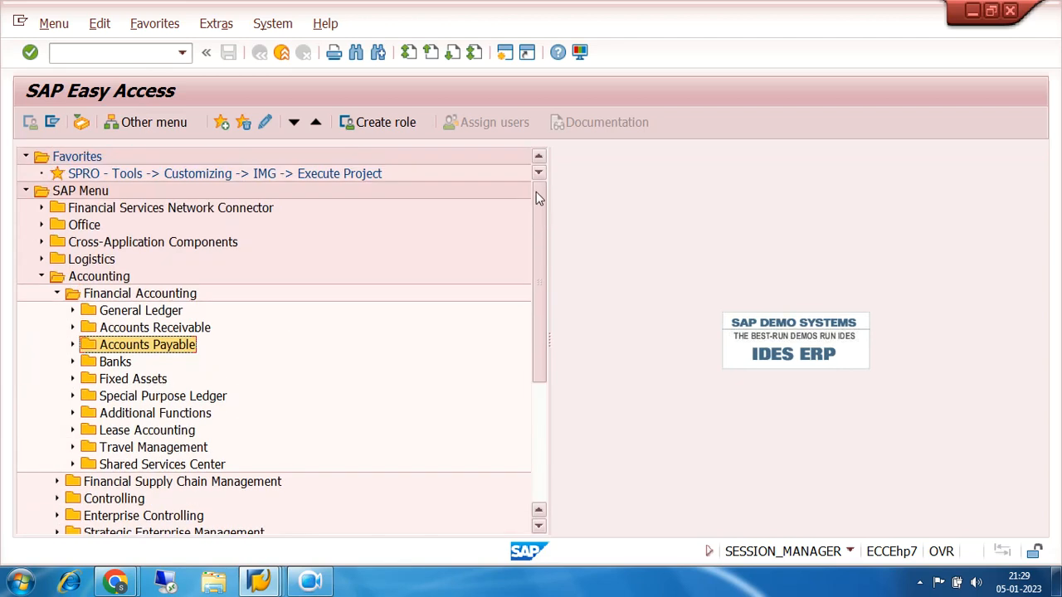
click(153, 174)
double_click(153, 173)
click(101, 123)
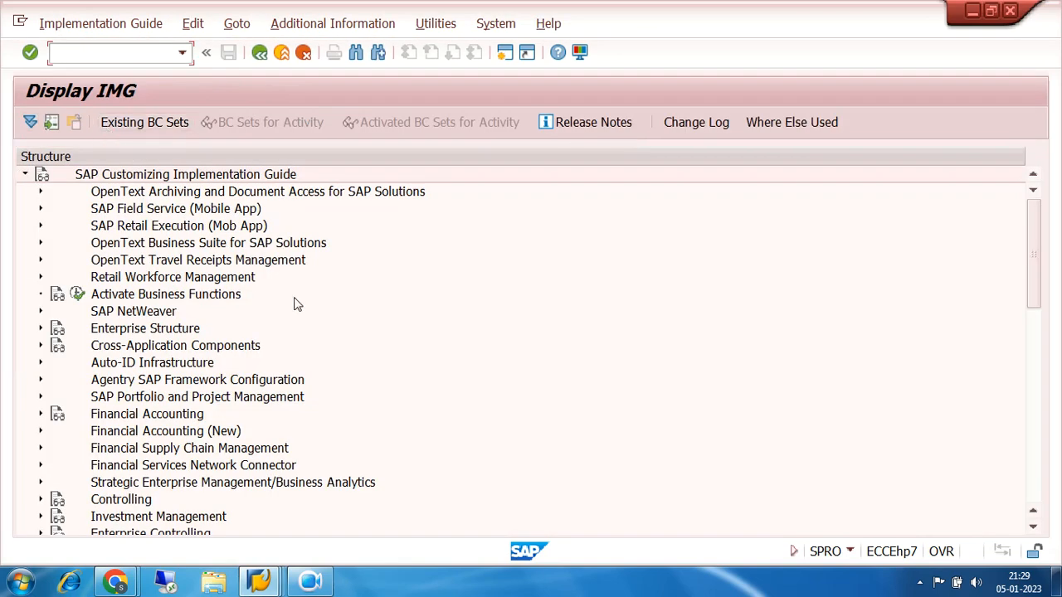
Examine the Document settings under Financial Accounting Global Settings (New) in Financial Accounting (New)
click(39, 431)
scroll(510, 310, down, 2)
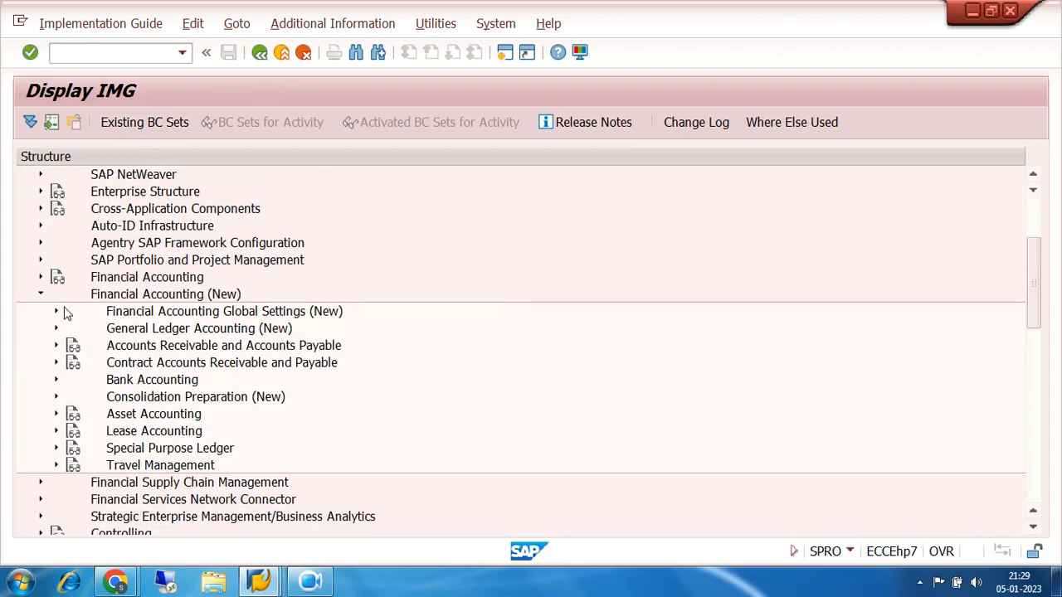
click(56, 313)
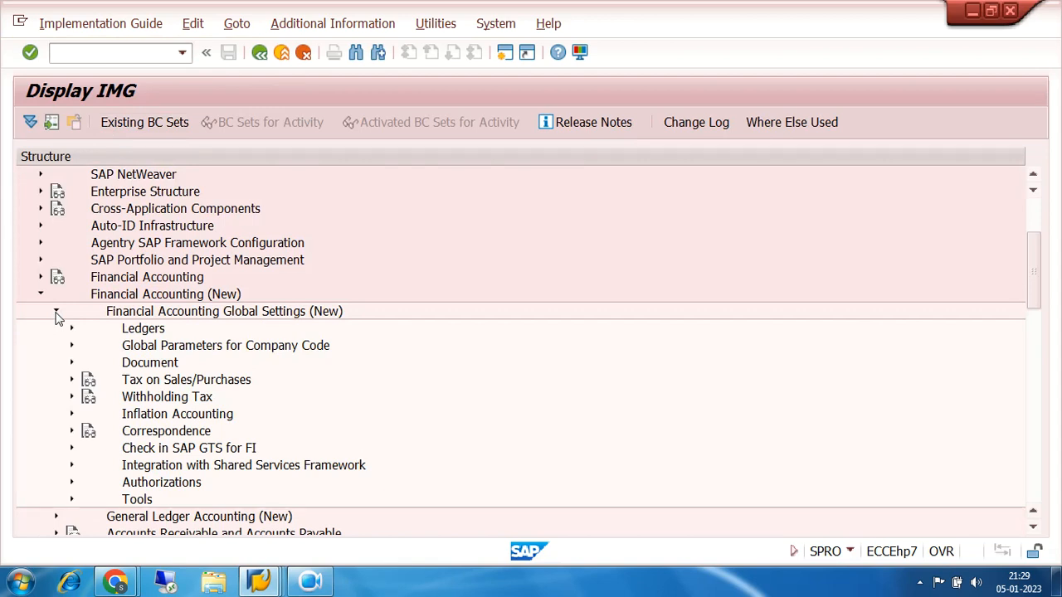
click(72, 366)
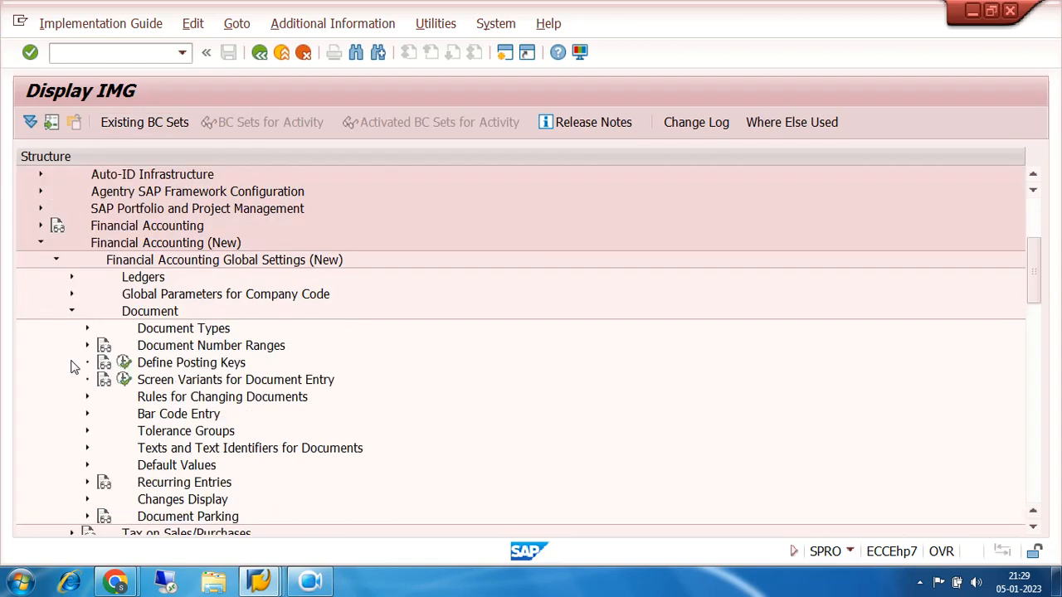
Examine the G/L Accounts preparation activities in General Ledger Accounting (New) master data, and collapse the G/L Accounts branch
click(56, 261)
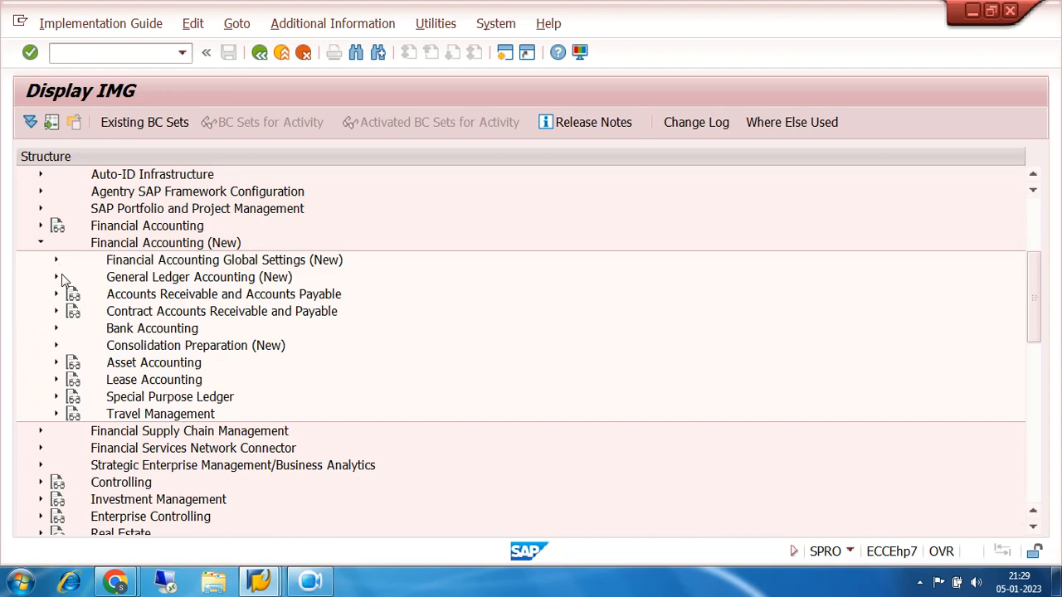
click(56, 278)
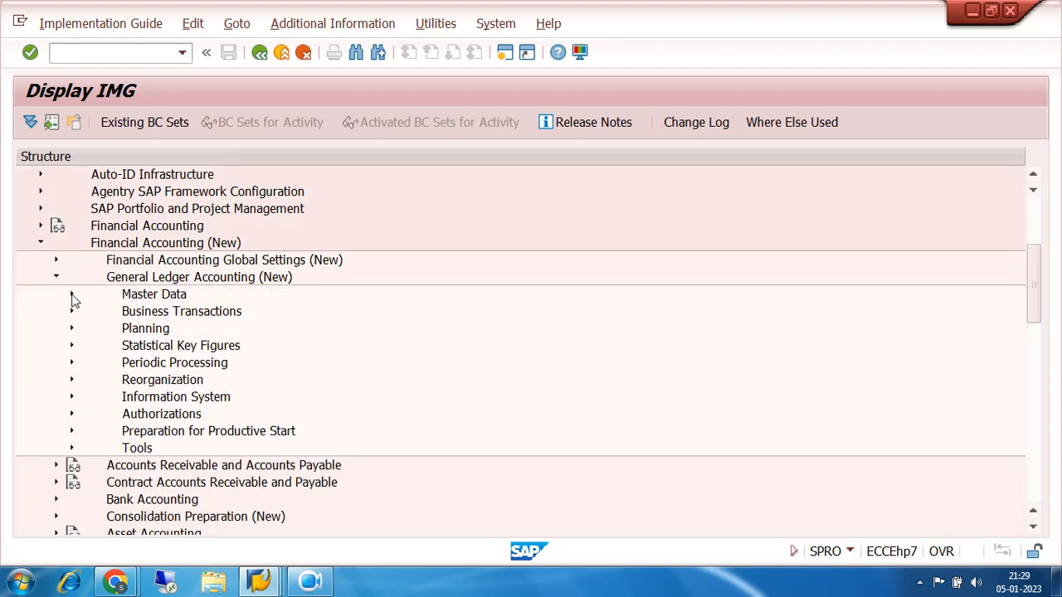
click(72, 295)
click(87, 312)
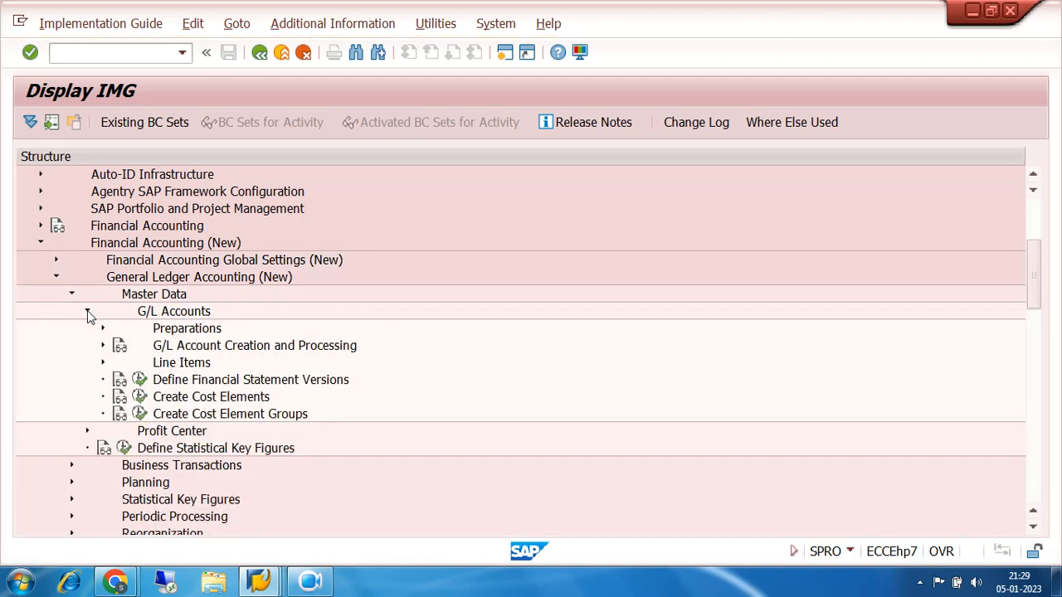
click(102, 328)
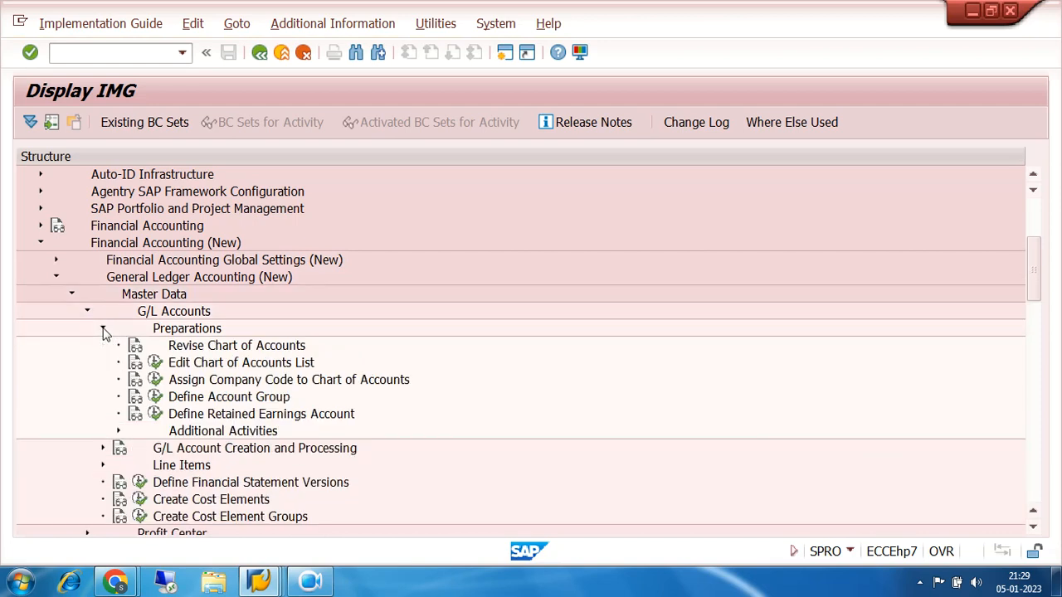
click(103, 329)
click(87, 313)
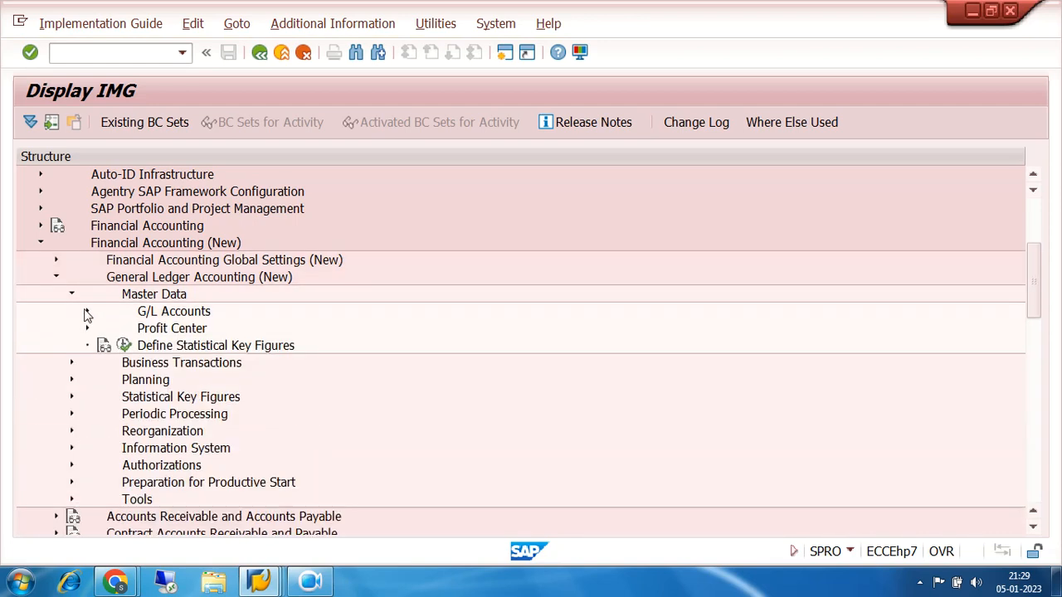
Recheck the Master Data branch and its G/L account preparation activities under General Ledger Accounting (New), and collapse the branch
click(72, 295)
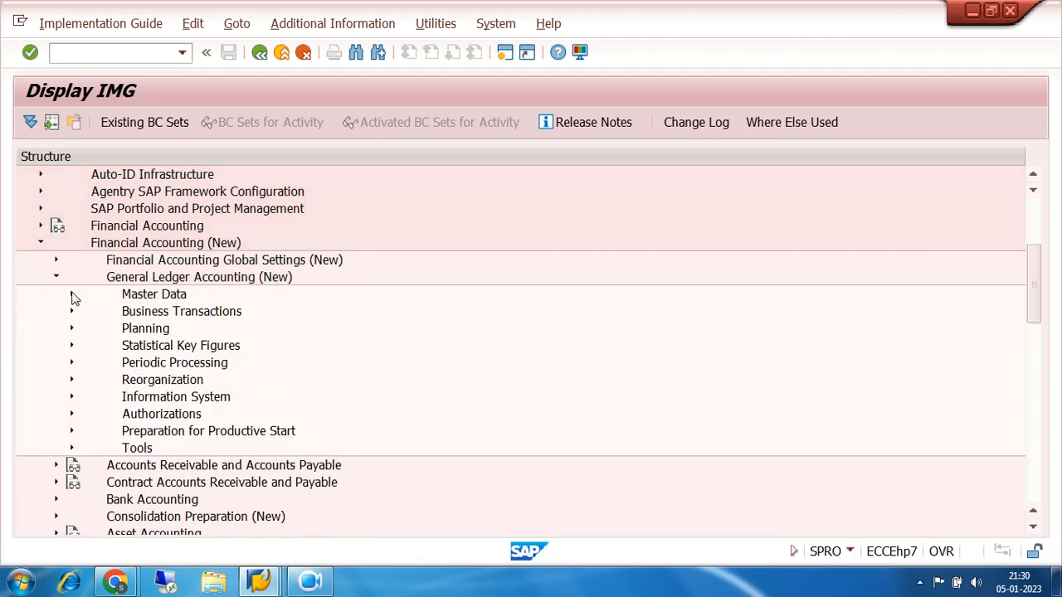
click(56, 279)
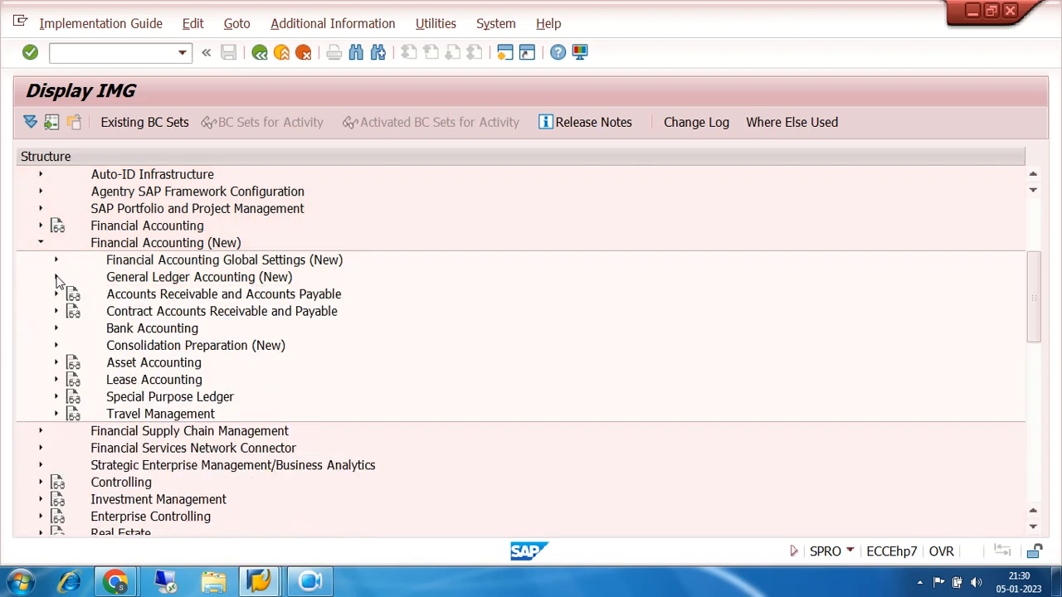
click(56, 278)
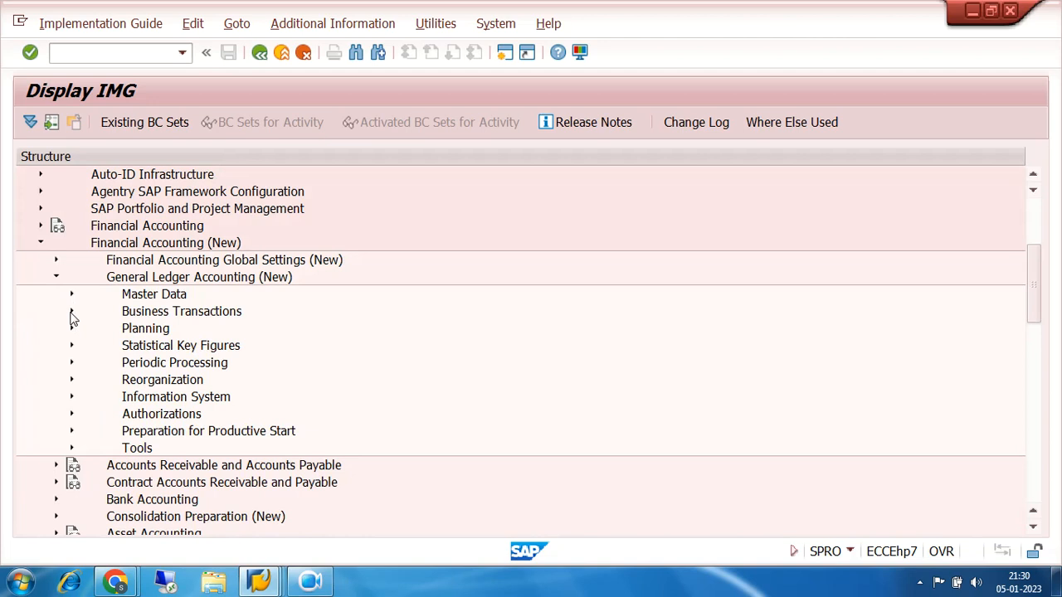
click(72, 313)
click(71, 312)
click(72, 296)
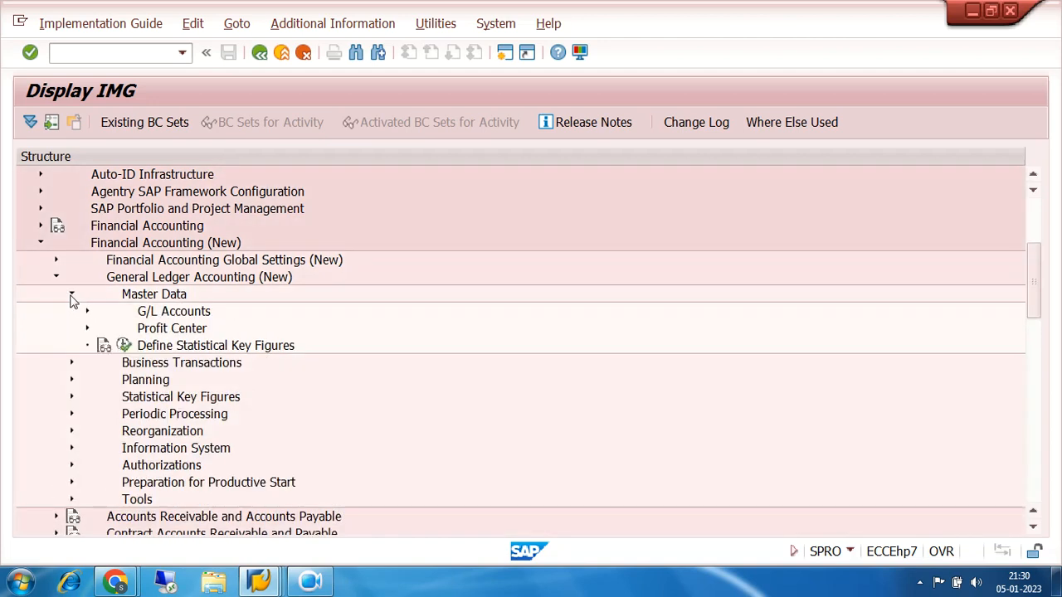
click(87, 313)
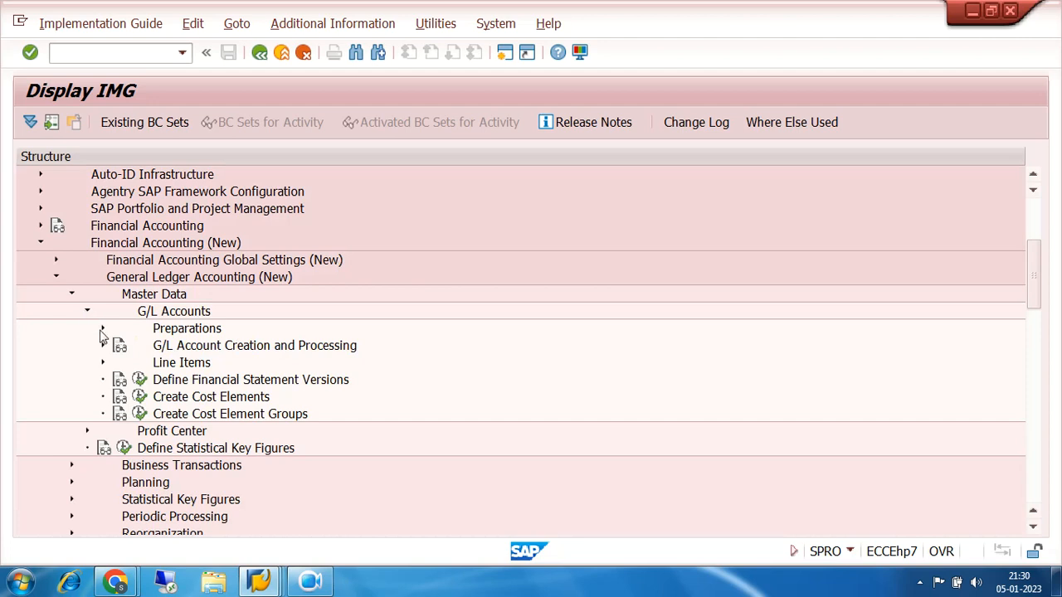
click(103, 330)
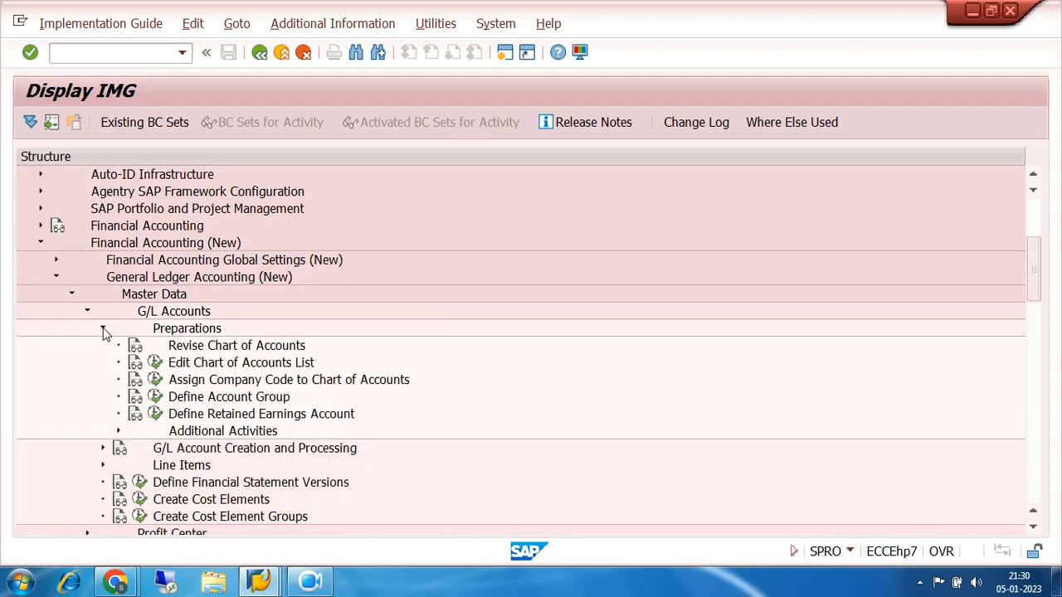
click(87, 311)
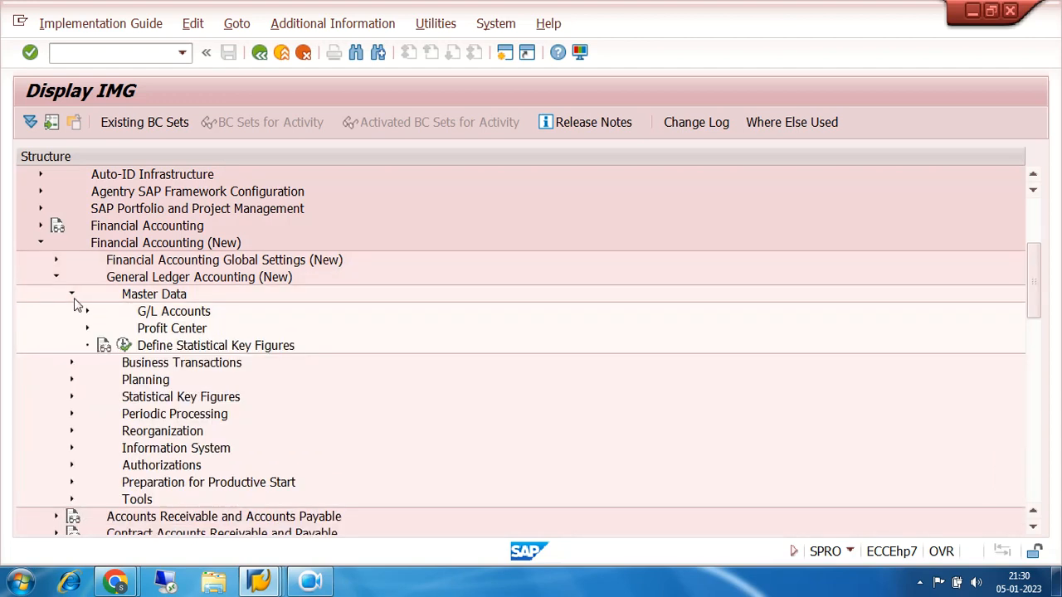
click(71, 294)
click(56, 279)
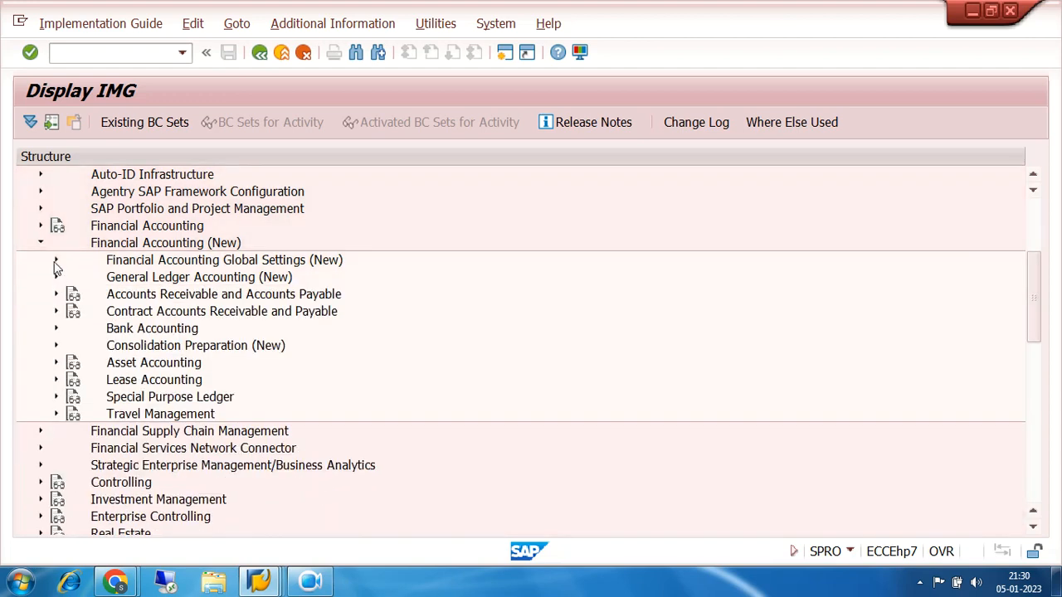
Look through the Document node and its Document Types under Financial Accounting Global Settings (New), and collapse the branch
click(55, 262)
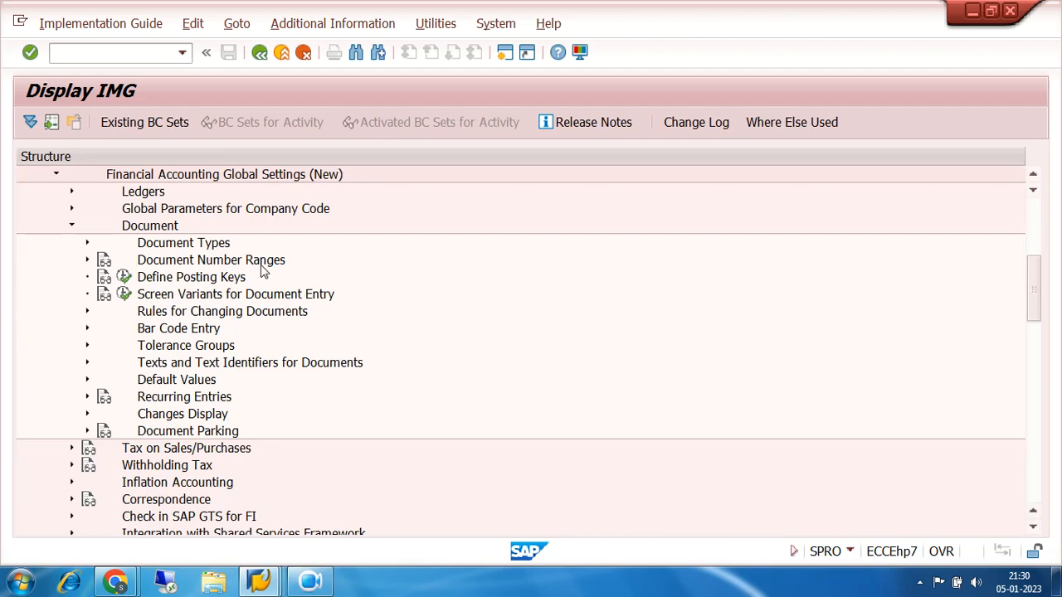
click(72, 227)
scroll(75, 230, up, 1)
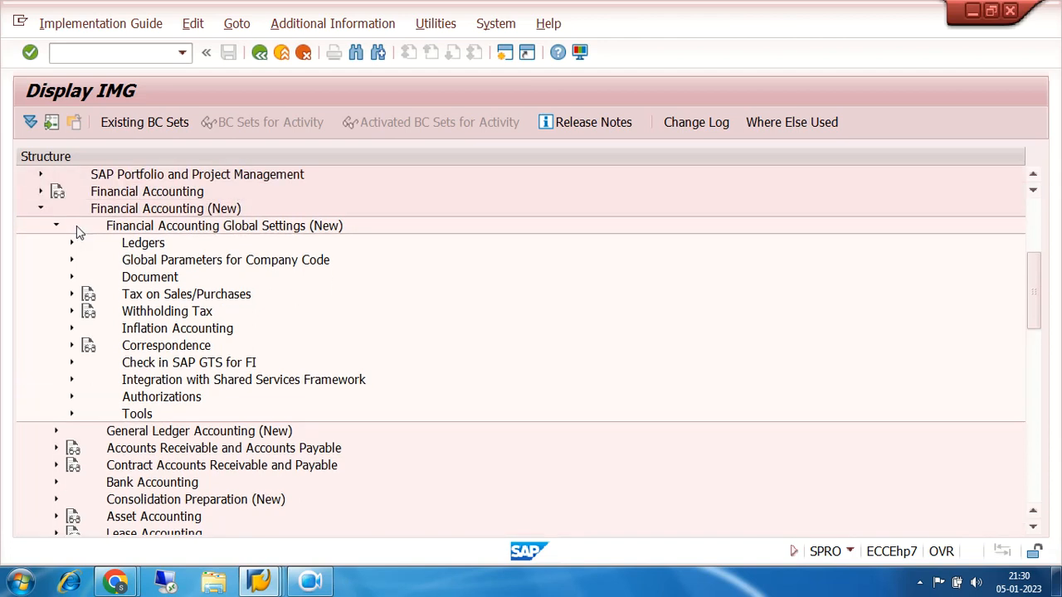
click(72, 277)
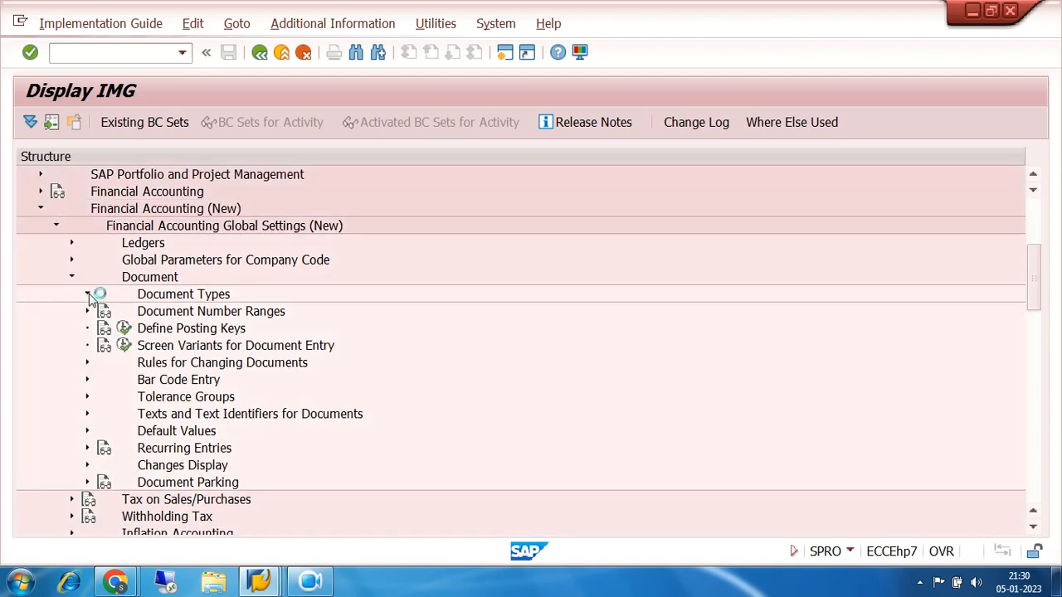
click(89, 300)
click(90, 300)
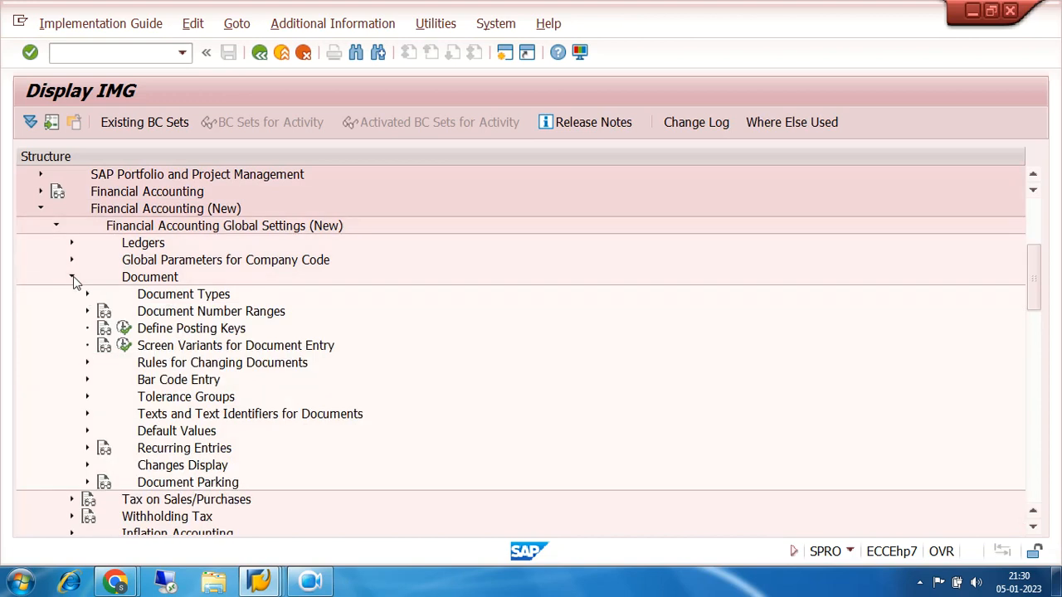
click(71, 277)
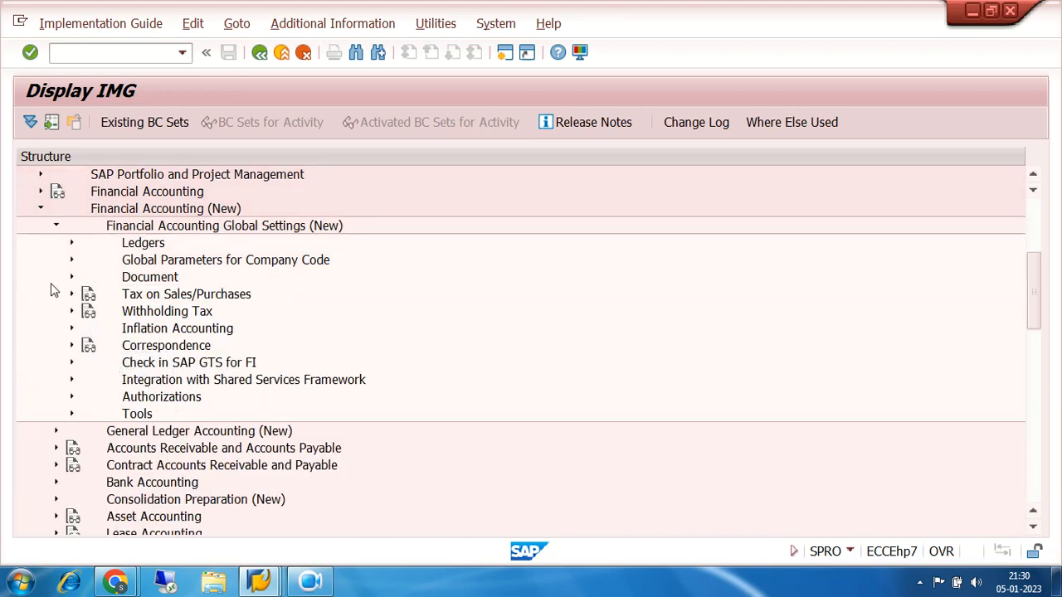
click(56, 225)
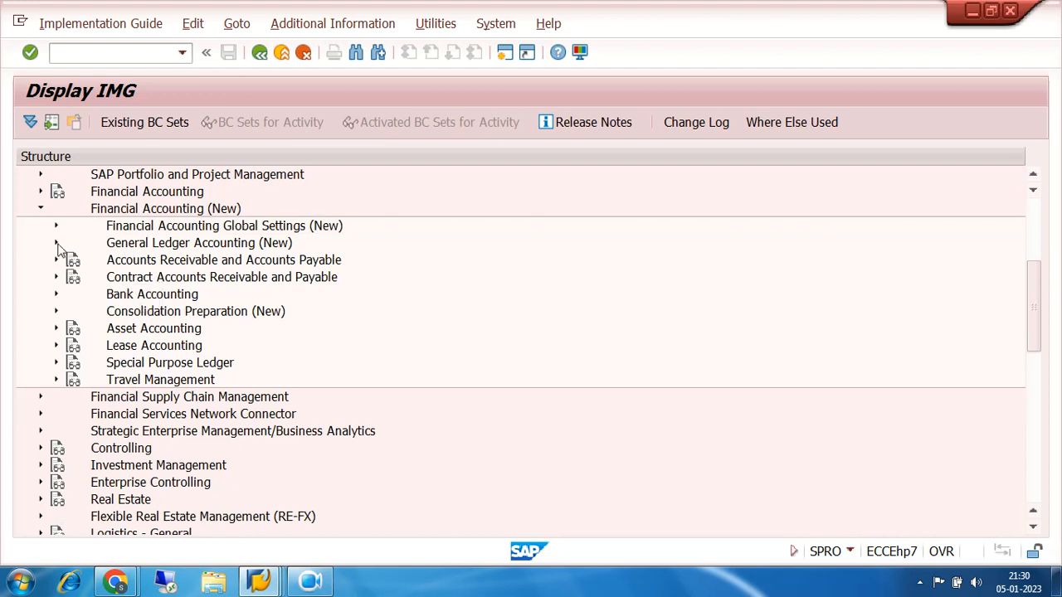
Examine the G/L Accounts and Business Transactions activities under General Ledger Accounting (New), and collapse the branch
click(57, 243)
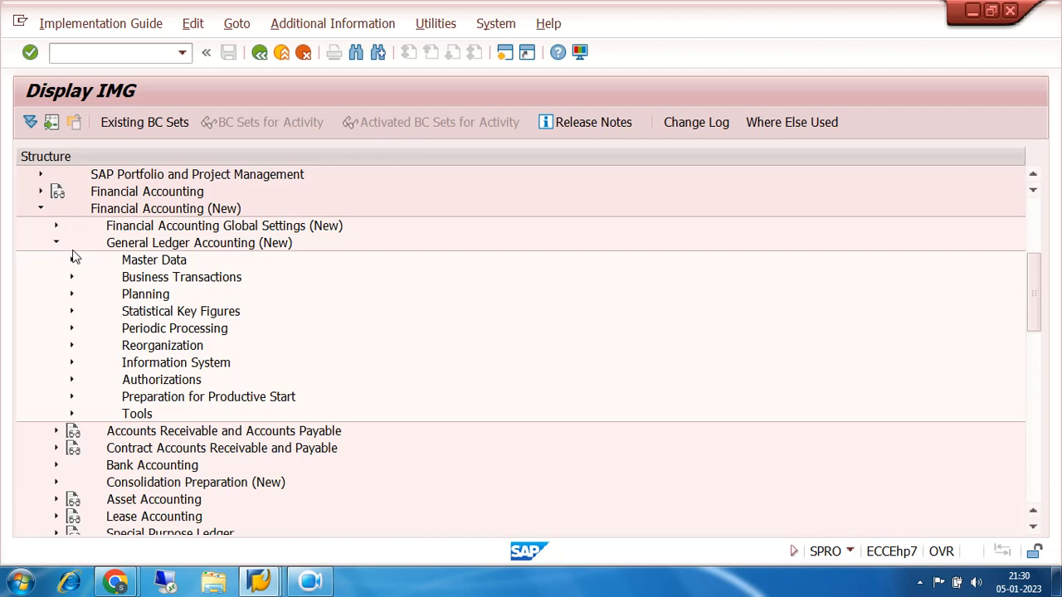
click(73, 261)
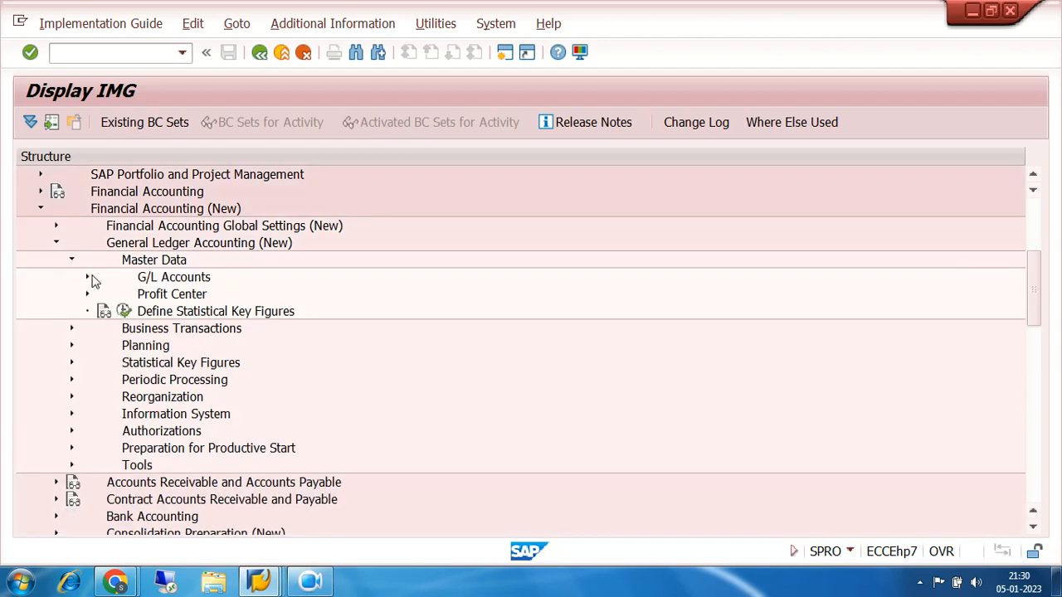
click(88, 278)
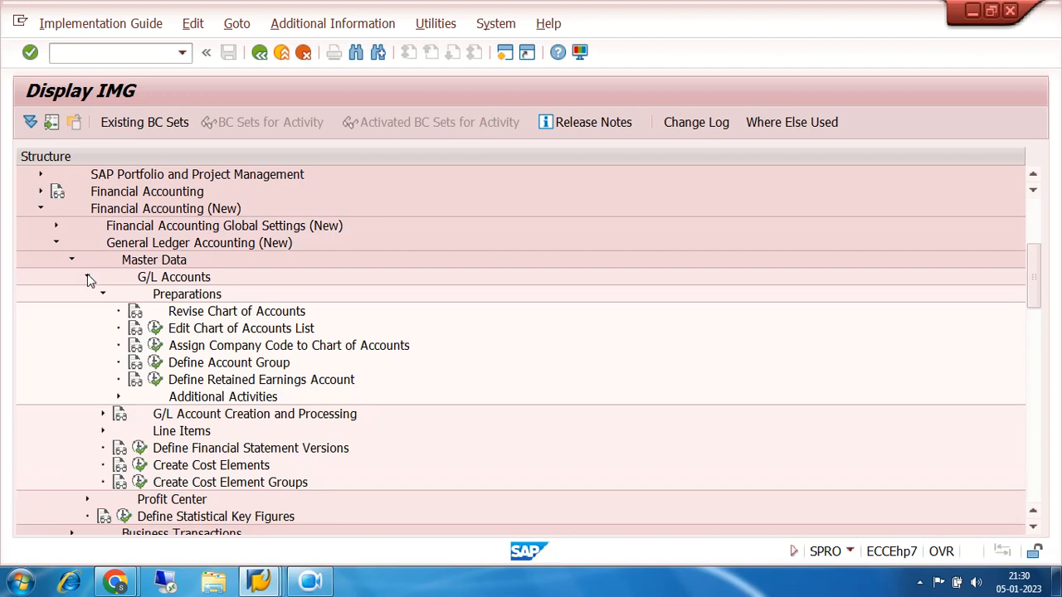
click(88, 278)
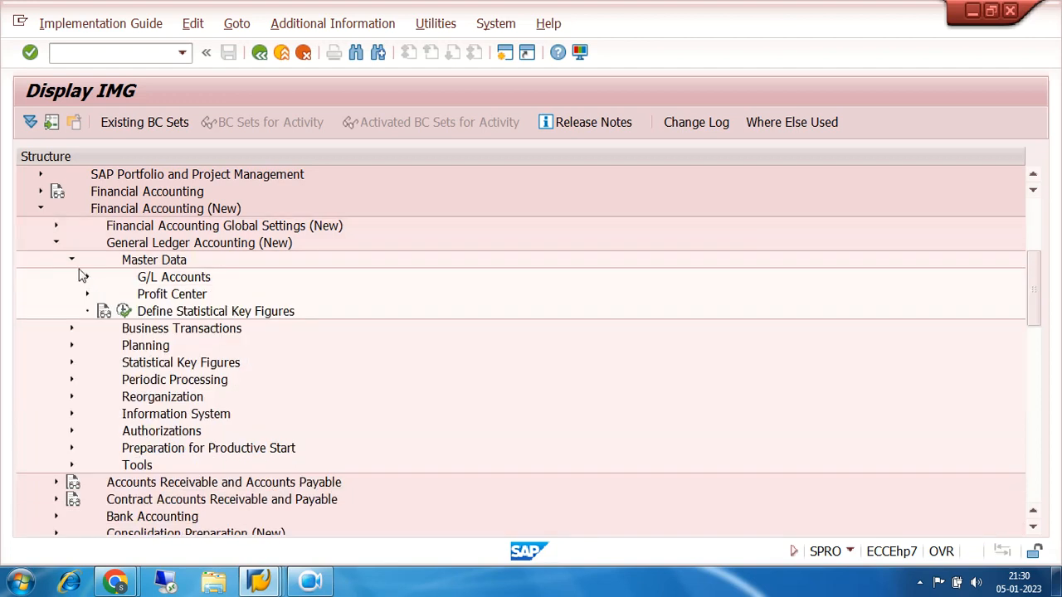
click(73, 261)
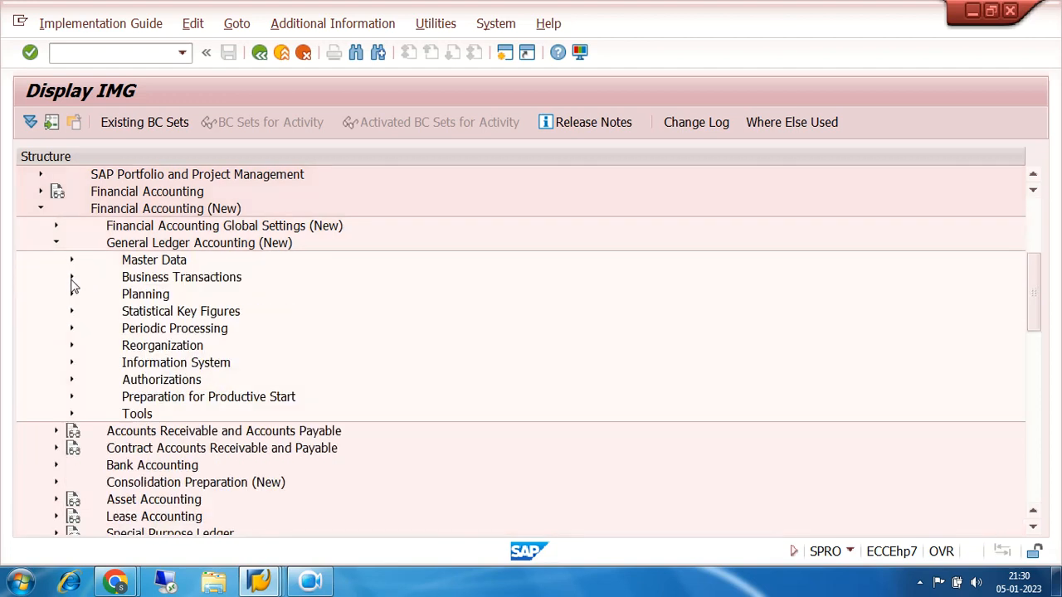
click(72, 278)
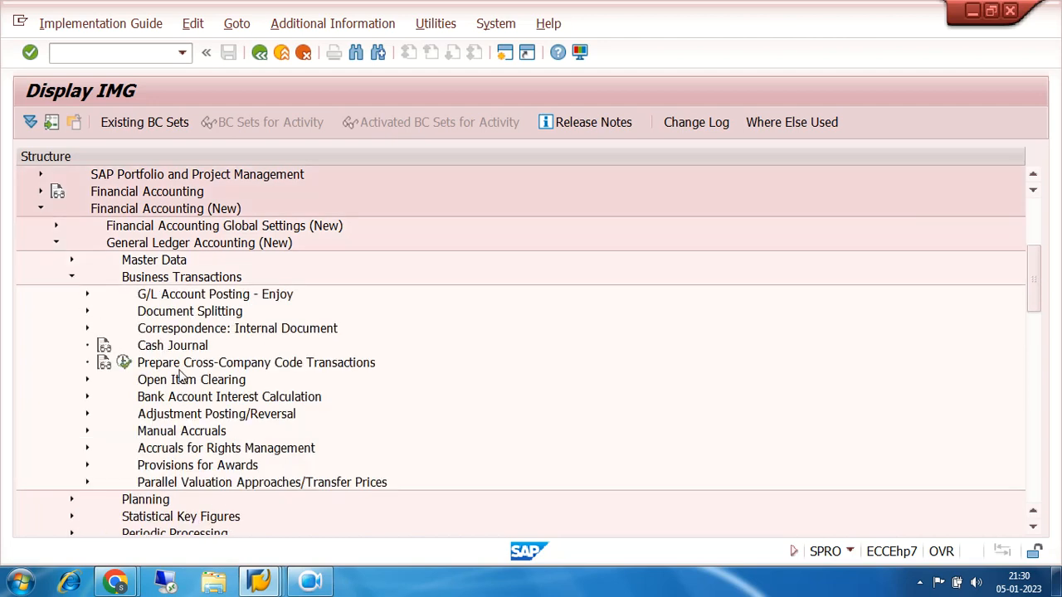
click(72, 279)
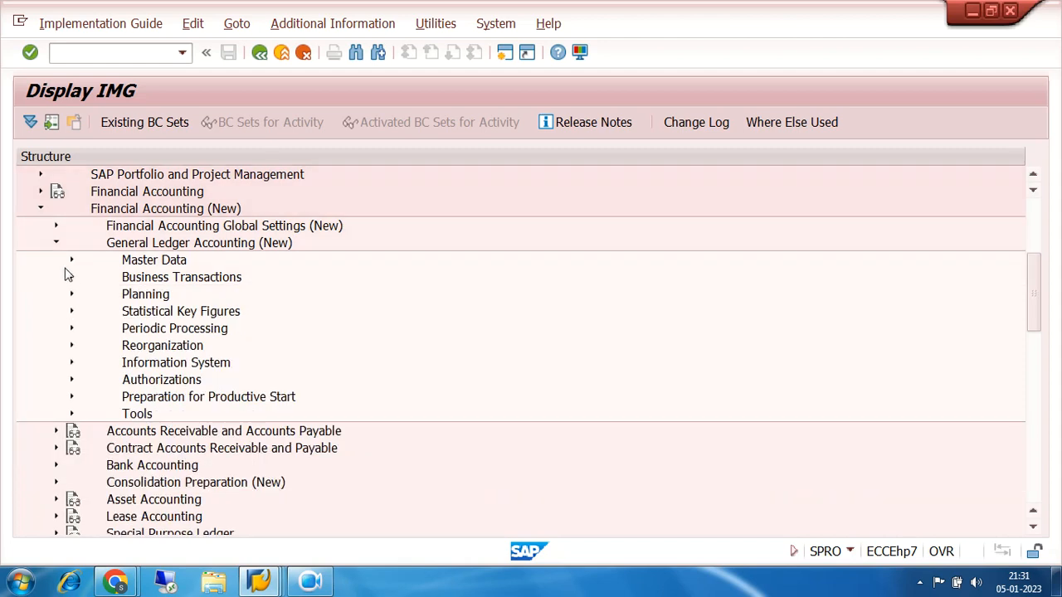
click(56, 243)
Open Maintain Fiscal Year Variant from the Fiscal Year and Posting Periods node of the Ledgers global settings
click(56, 227)
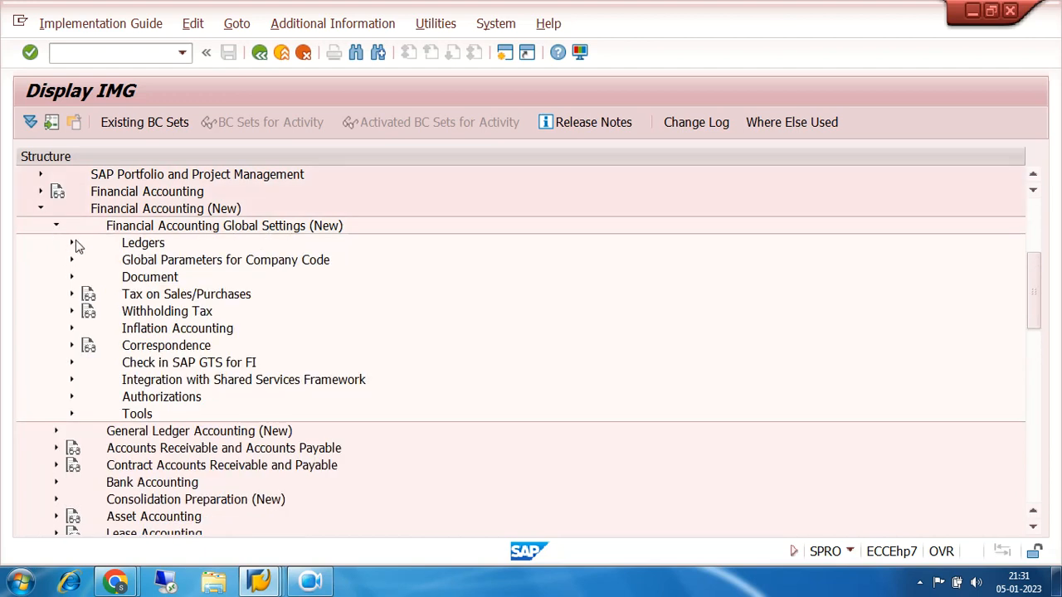
click(72, 243)
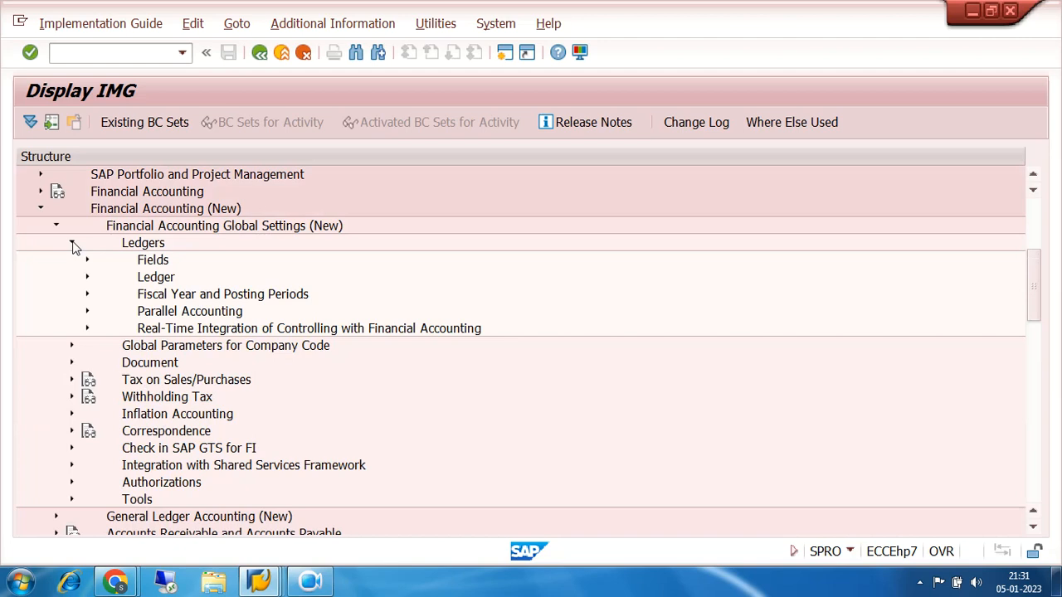
click(87, 295)
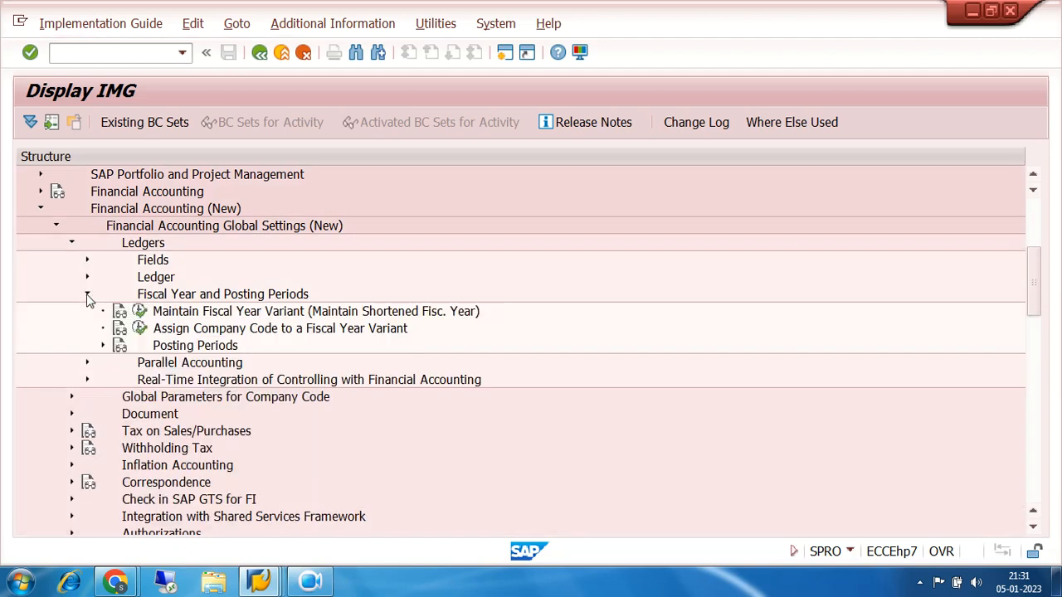
click(139, 312)
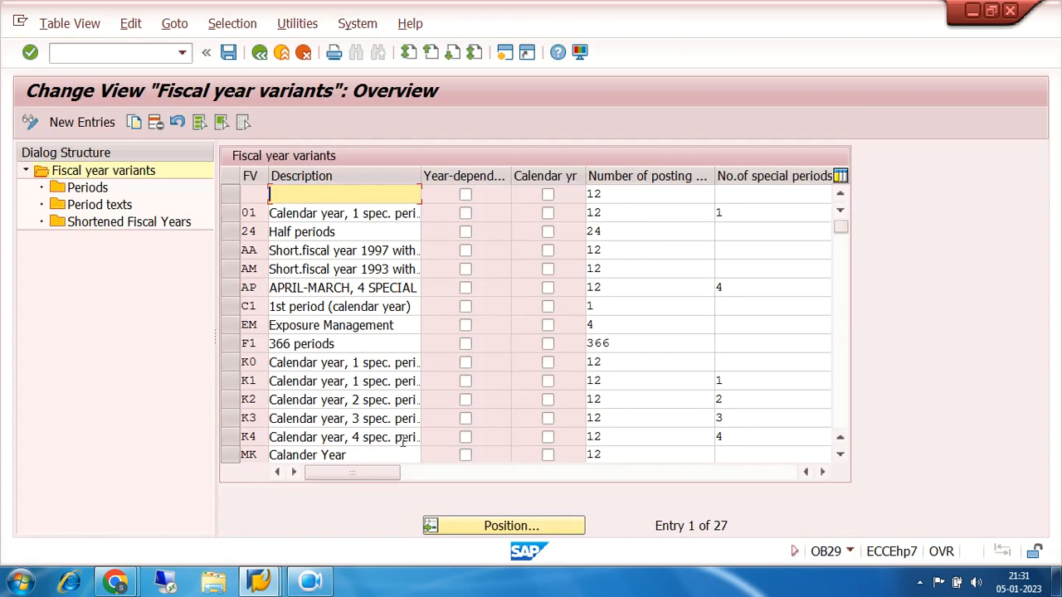
Position to fiscal year variant V3, view its period assignments, and return to the implementation guide
click(510, 526)
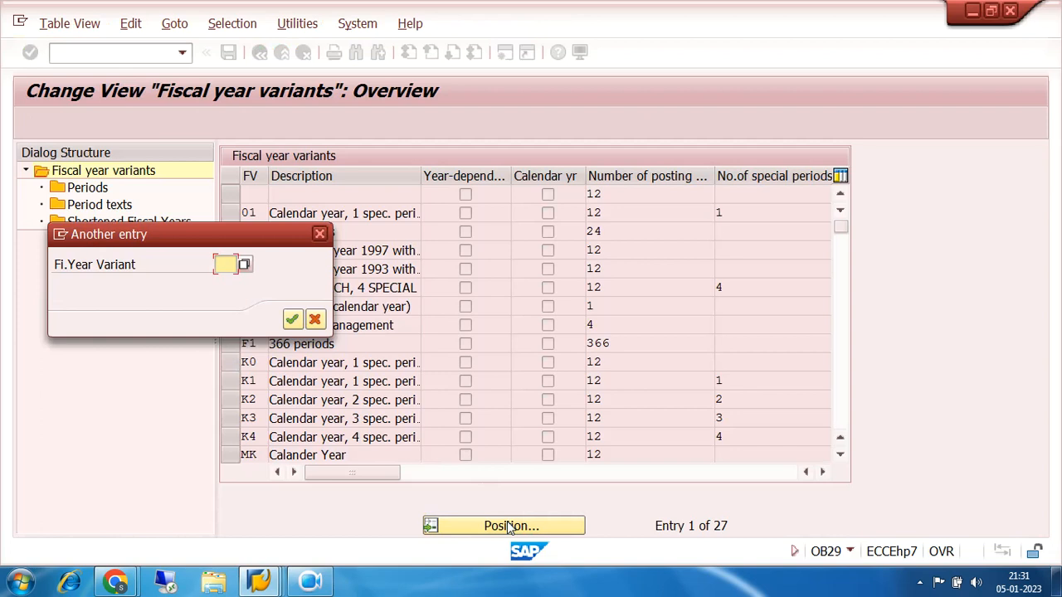
text(V3)
key(Return)
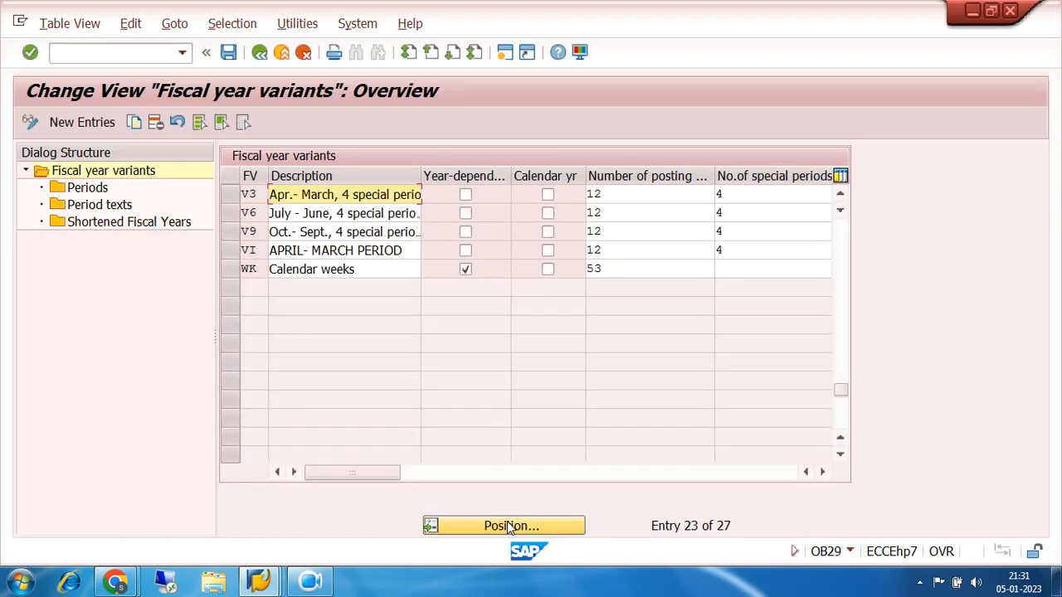
click(230, 196)
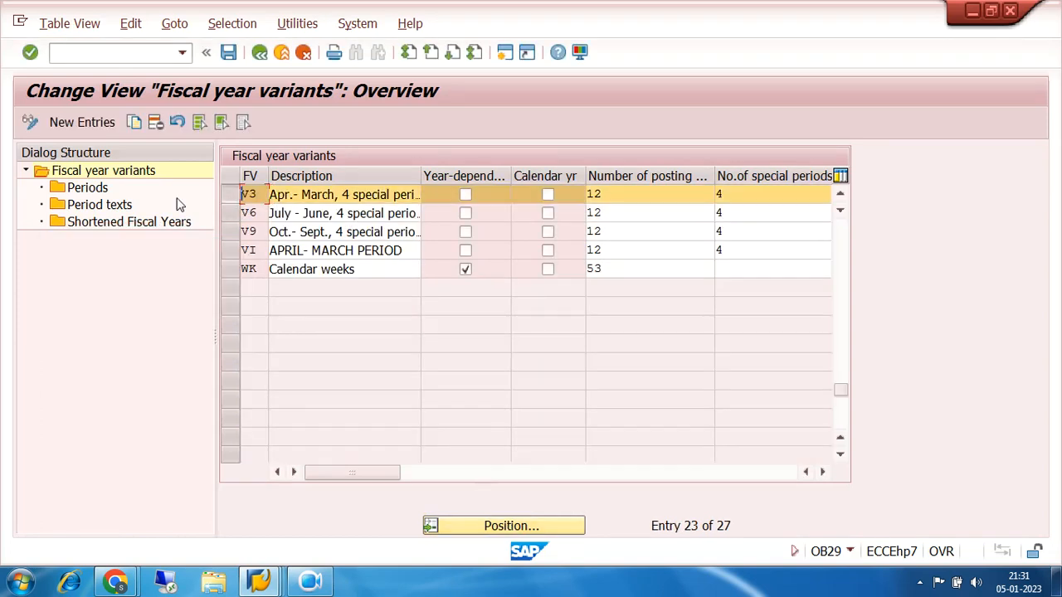
double_click(91, 189)
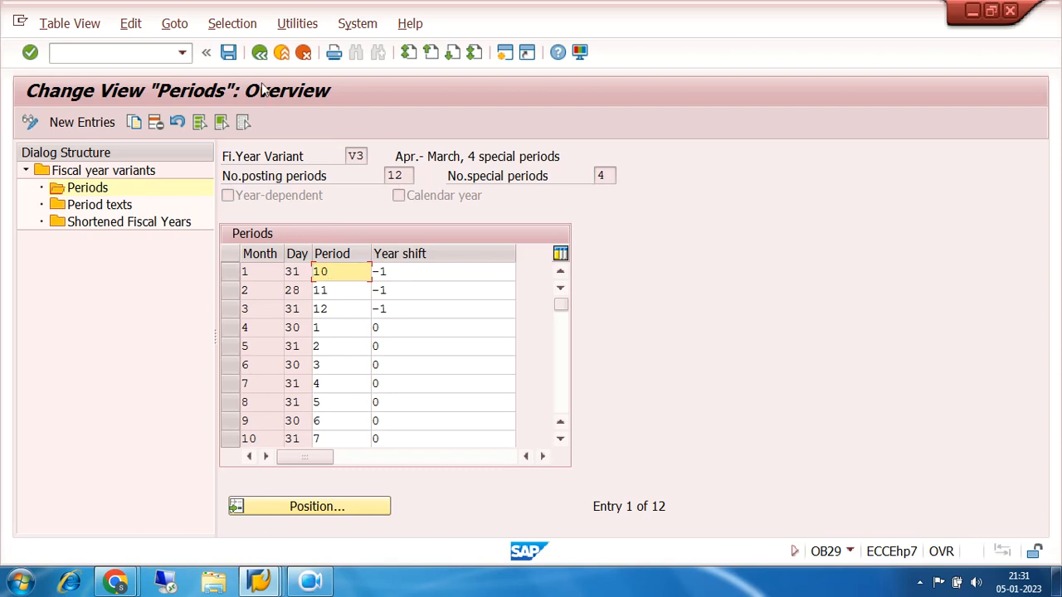
click(260, 52)
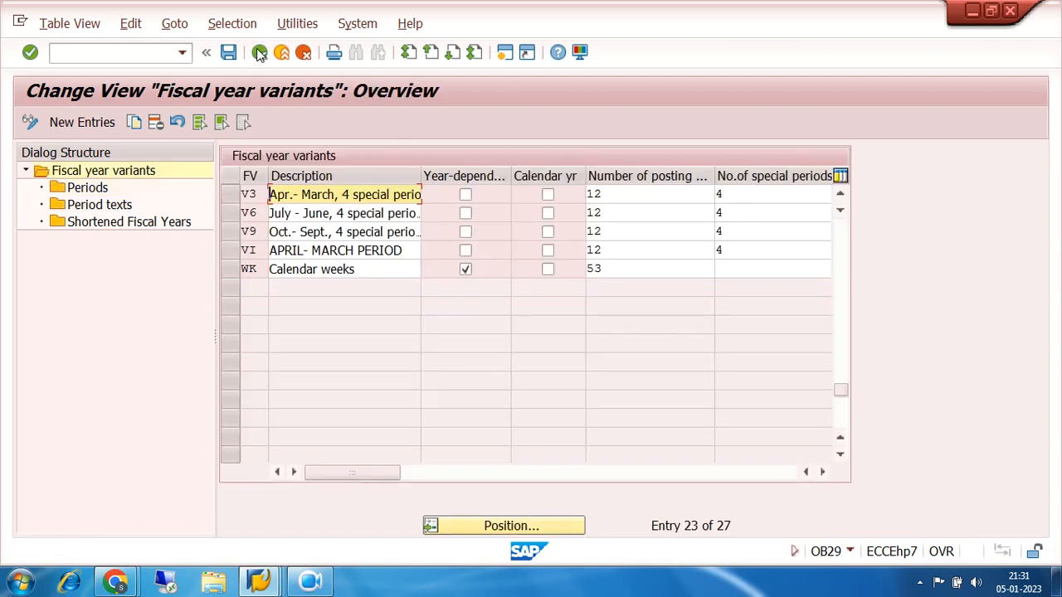
click(259, 52)
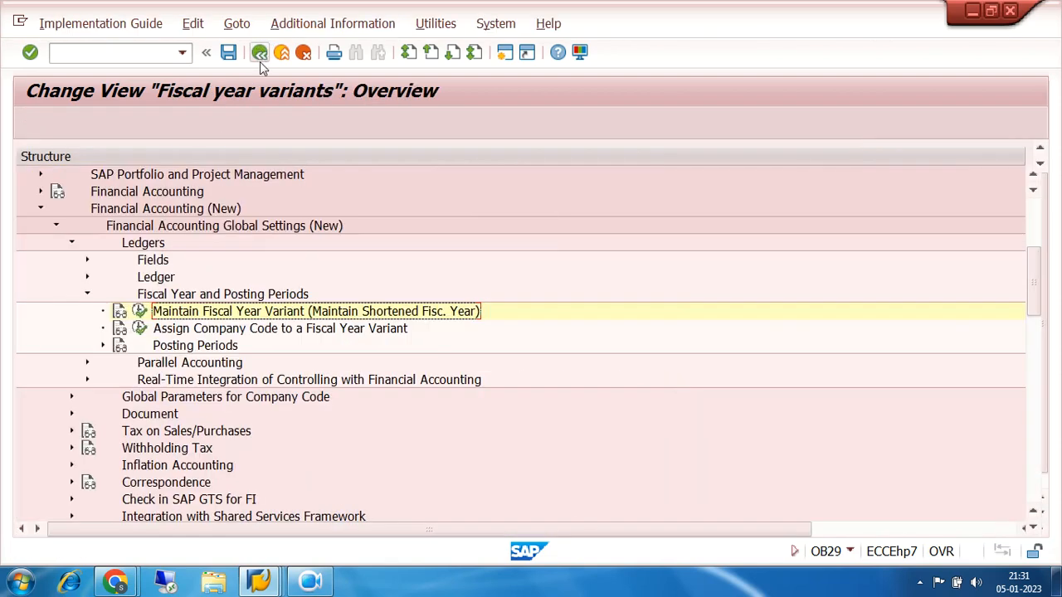
click(259, 583)
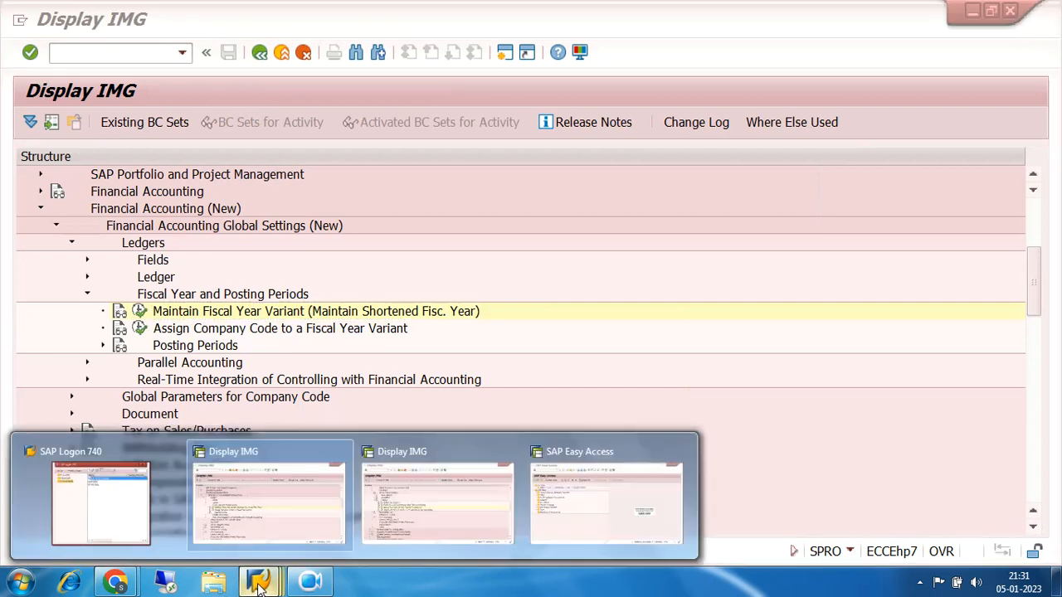
click(390, 510)
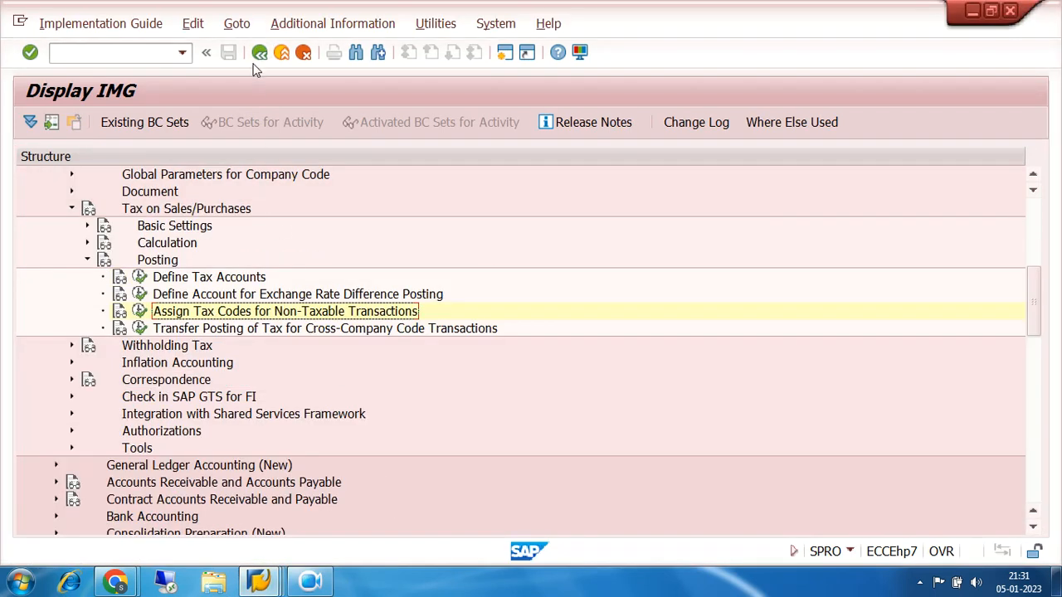
click(259, 583)
click(249, 523)
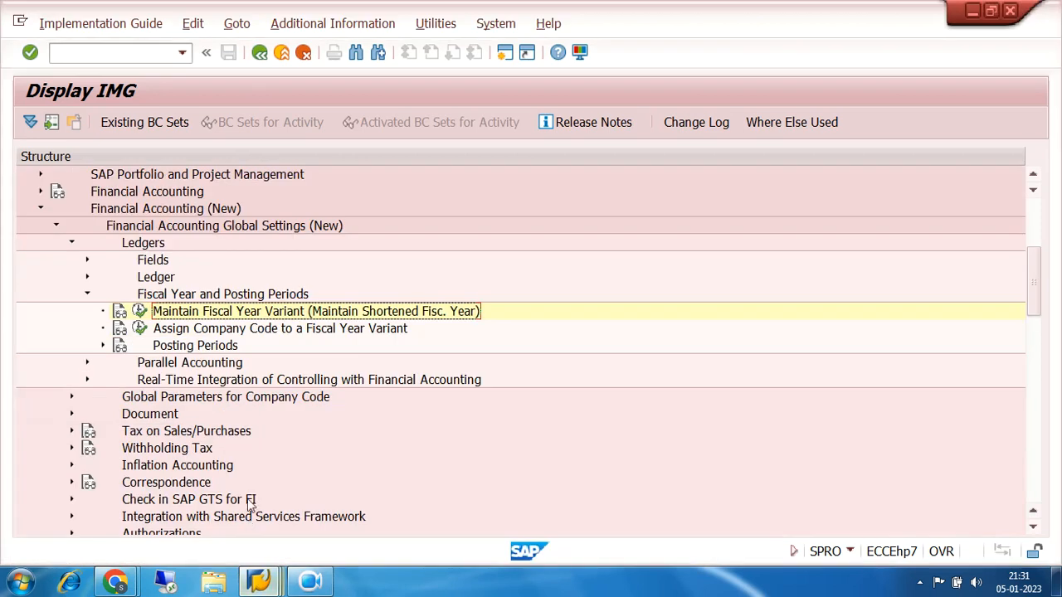
Leave the implementation guide and start transaction F110 for automatic payments
click(155, 51)
text(/NF110)
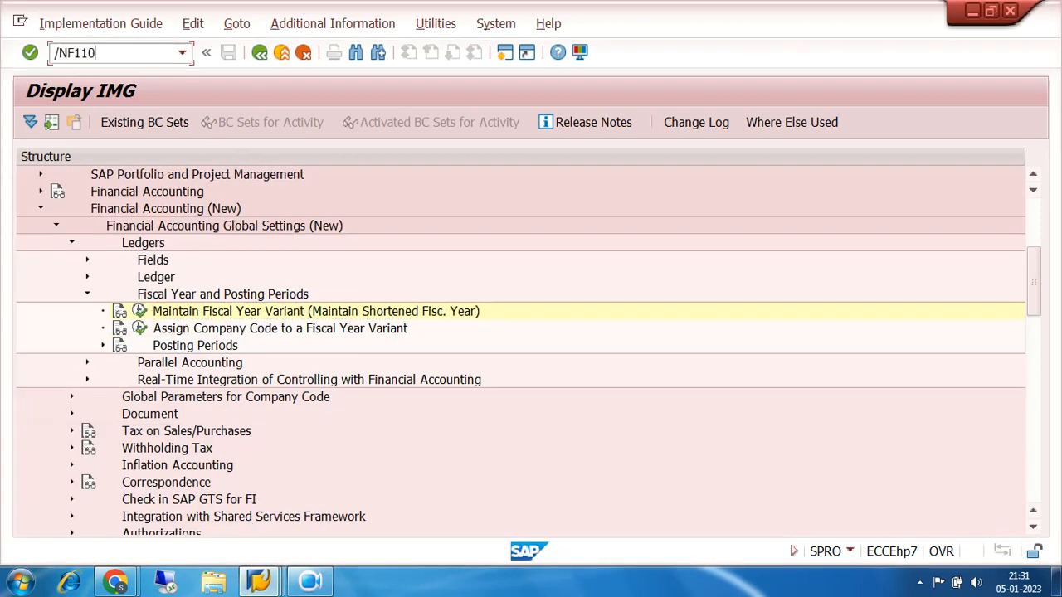
key(Return)
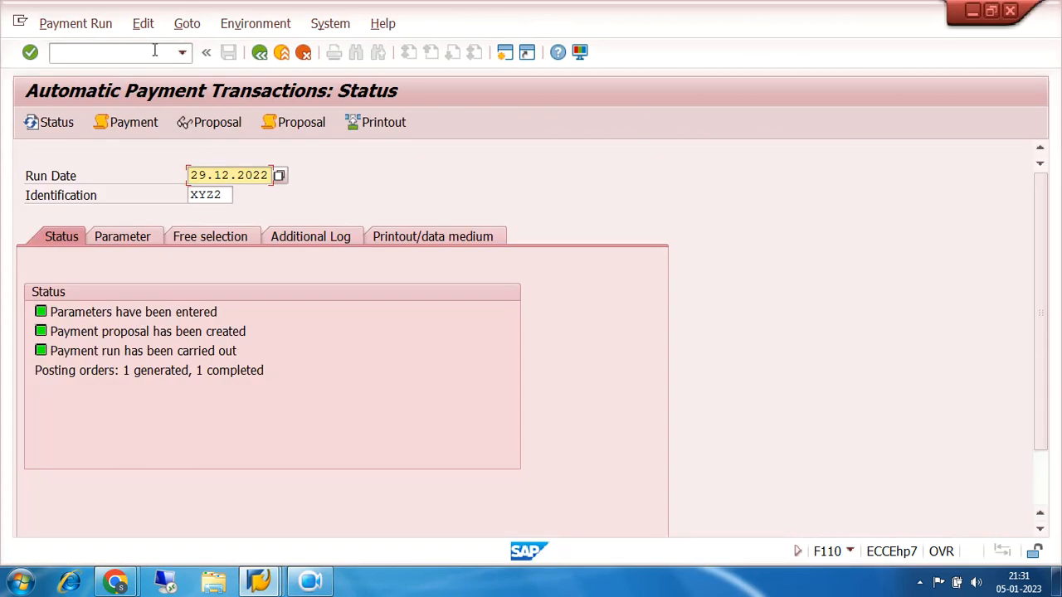
View the payment list of run XYZ2 dated 29.12.2022 using program RFZALI20, and return to the run status
click(228, 195)
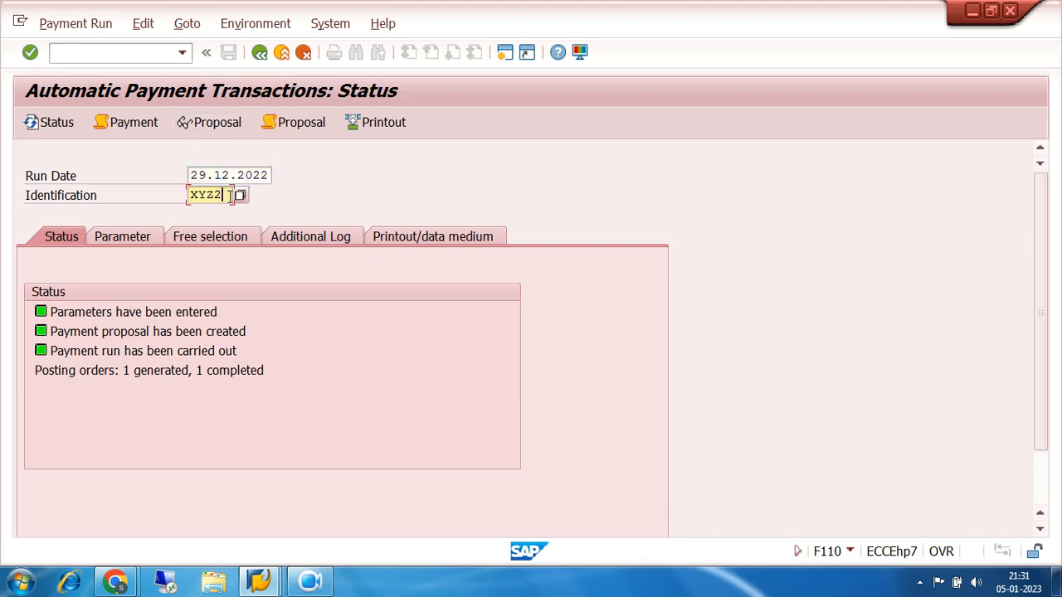
click(143, 24)
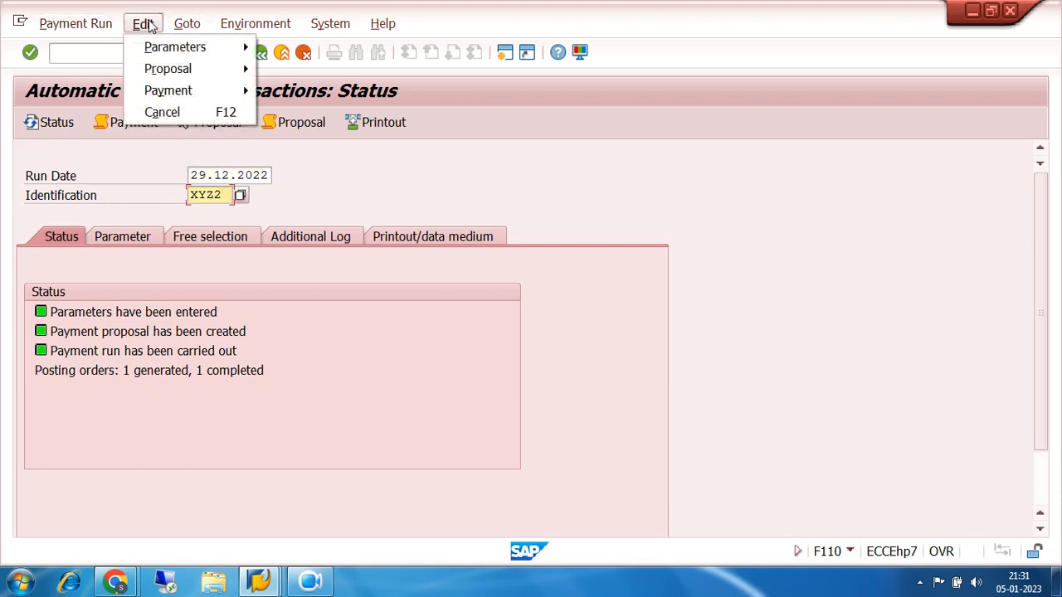
mouse_move(174, 48)
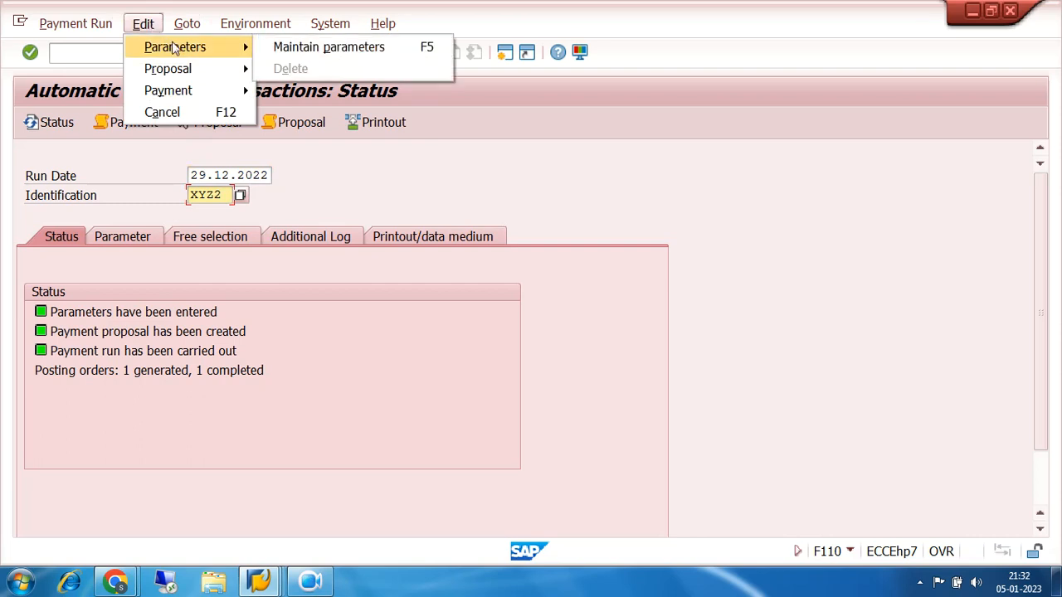
mouse_move(185, 72)
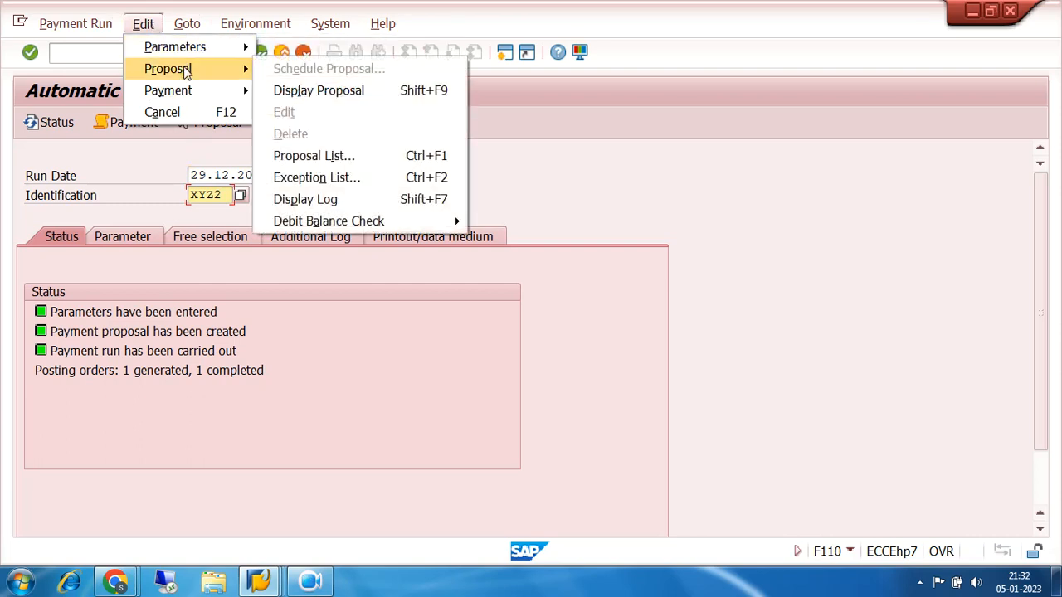
mouse_move(189, 91)
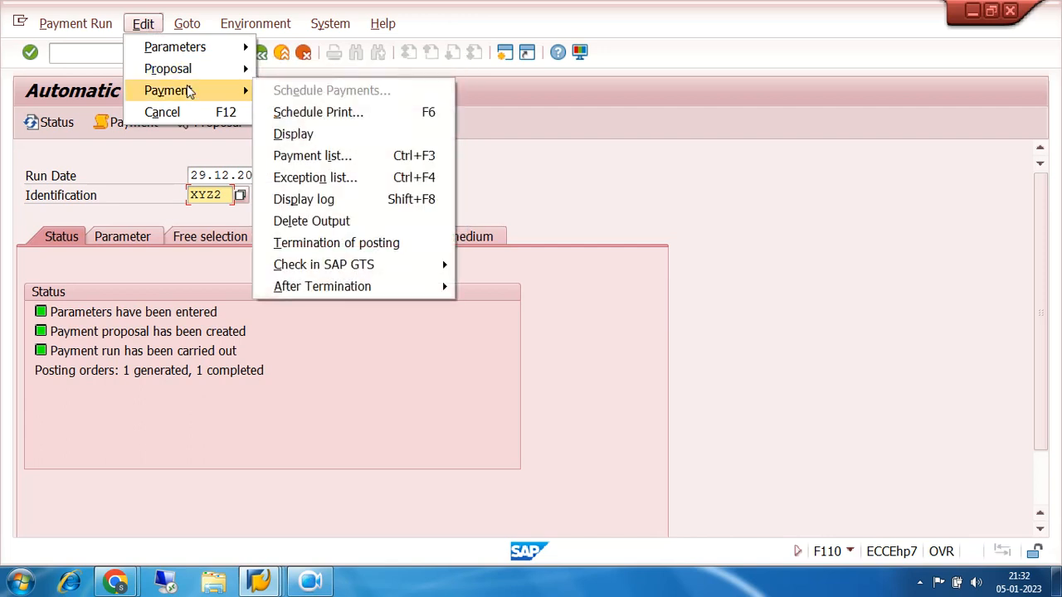
click(322, 156)
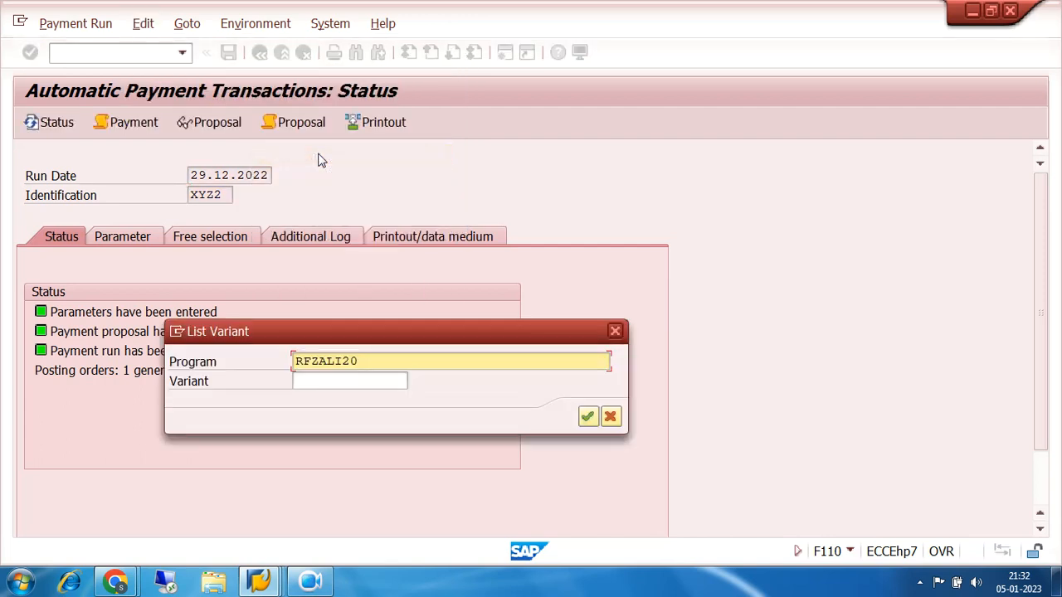
click(588, 417)
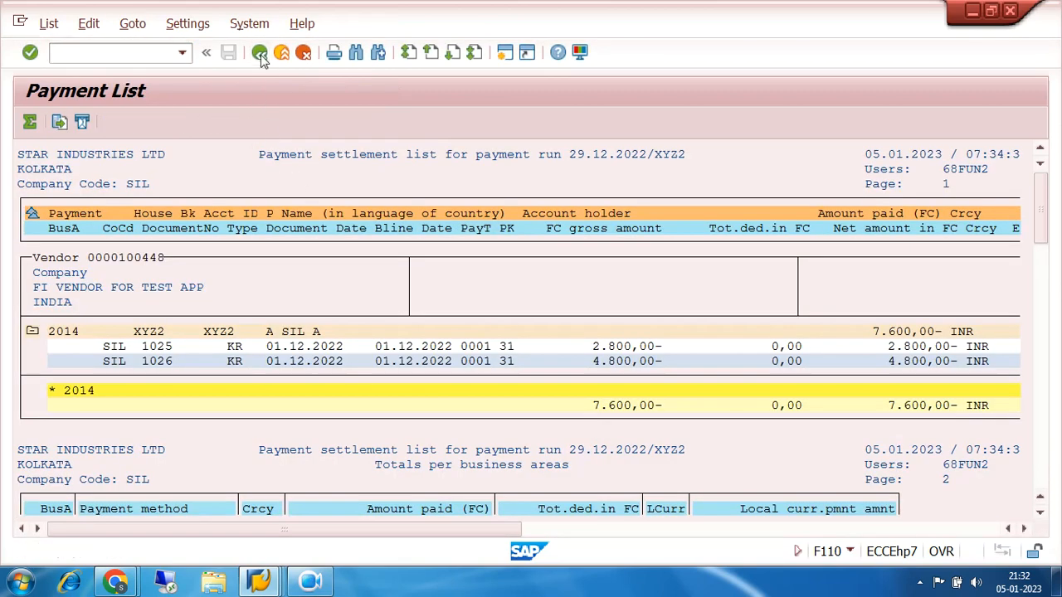
click(259, 53)
Try to delete the payment output of run XYZ2 dated 29.12.2022
click(149, 27)
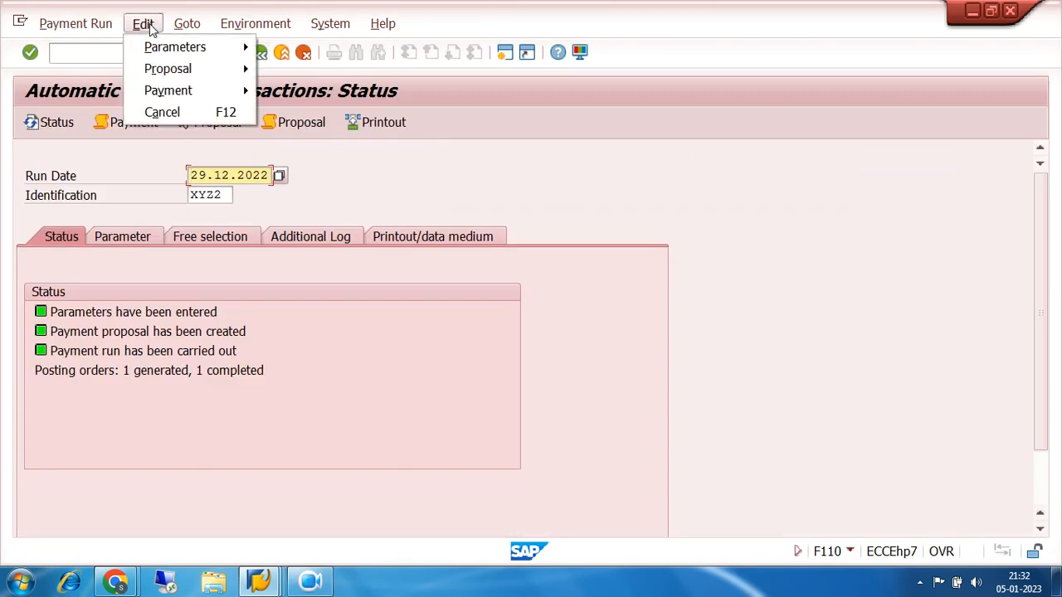
mouse_move(189, 91)
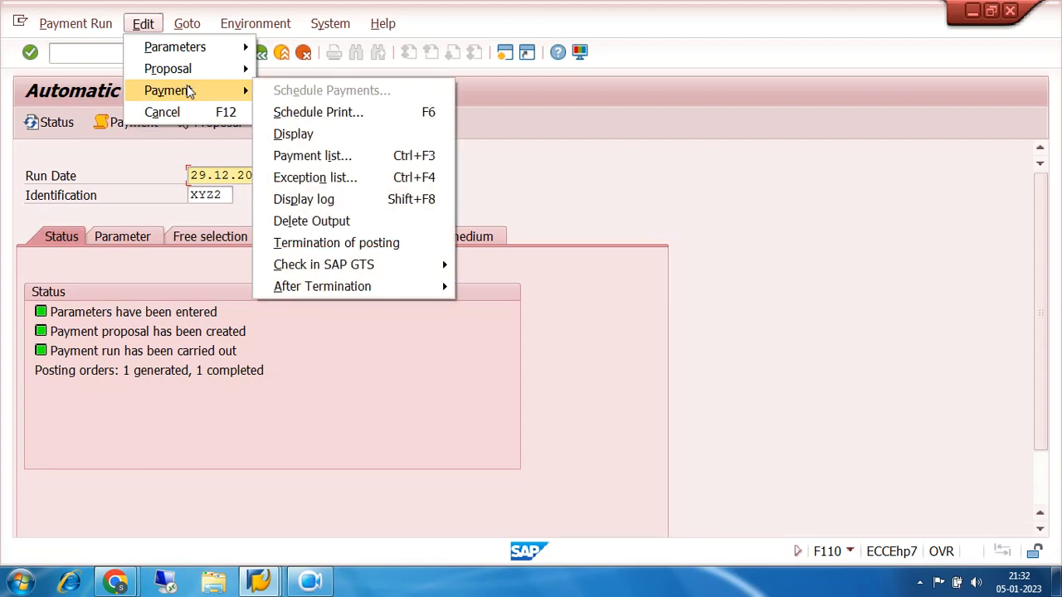
click(325, 226)
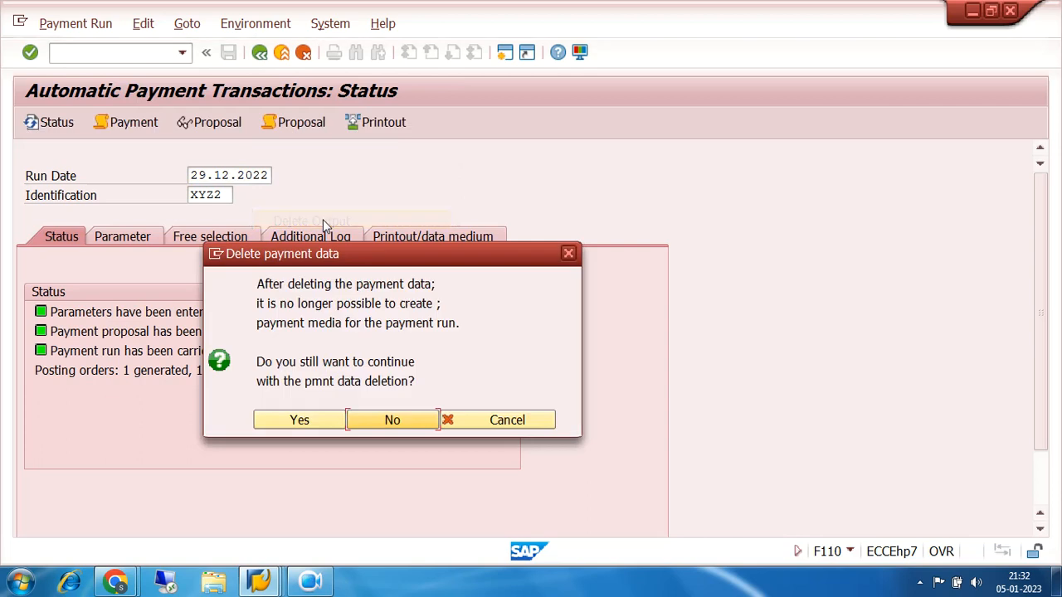
click(324, 423)
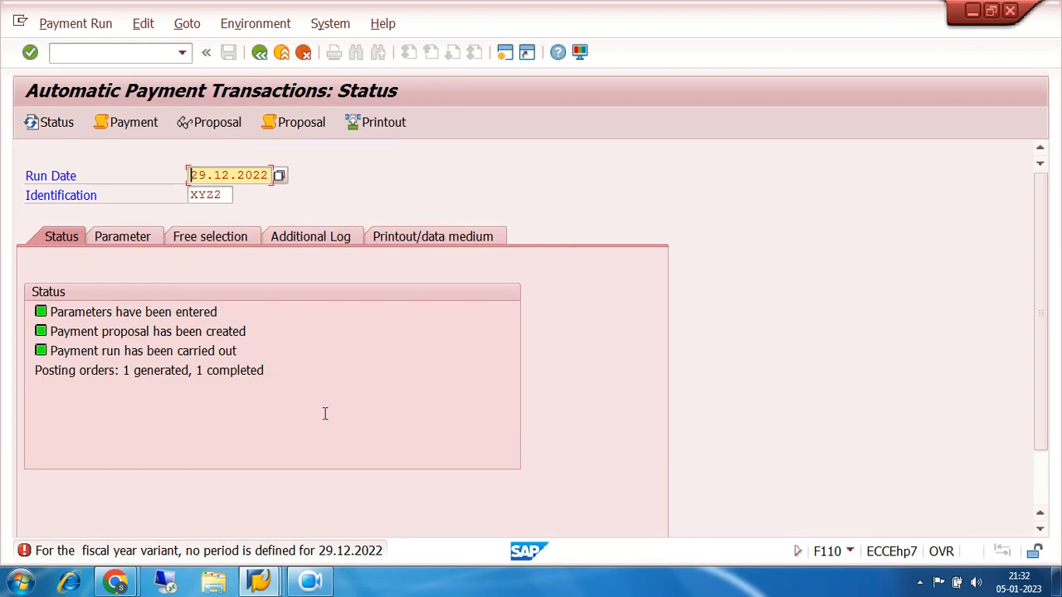
Choose payment run 720A dated 05.01.2023 from the existing payment runs
click(230, 193)
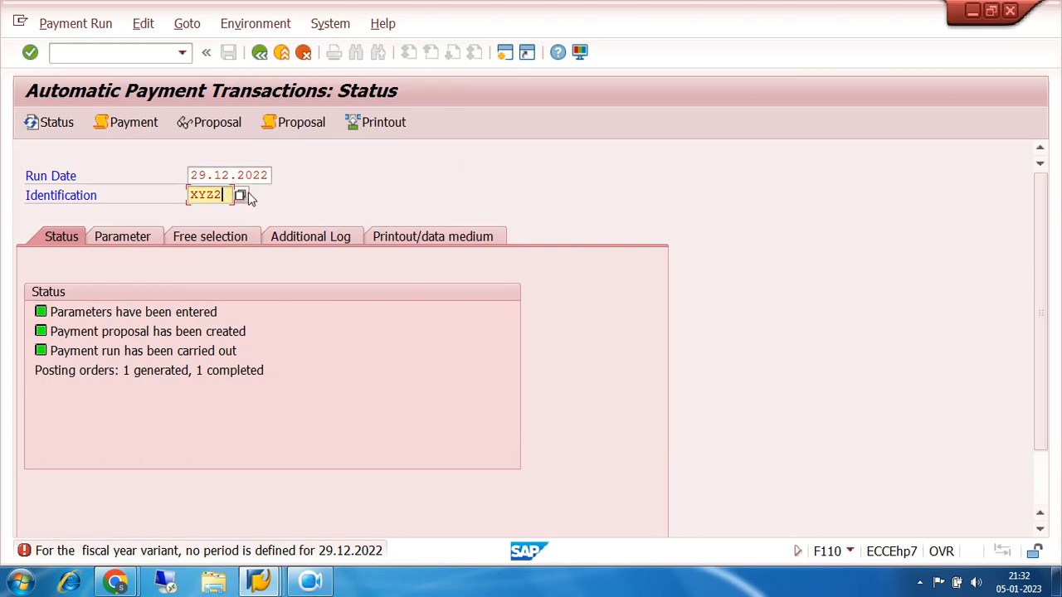
click(240, 196)
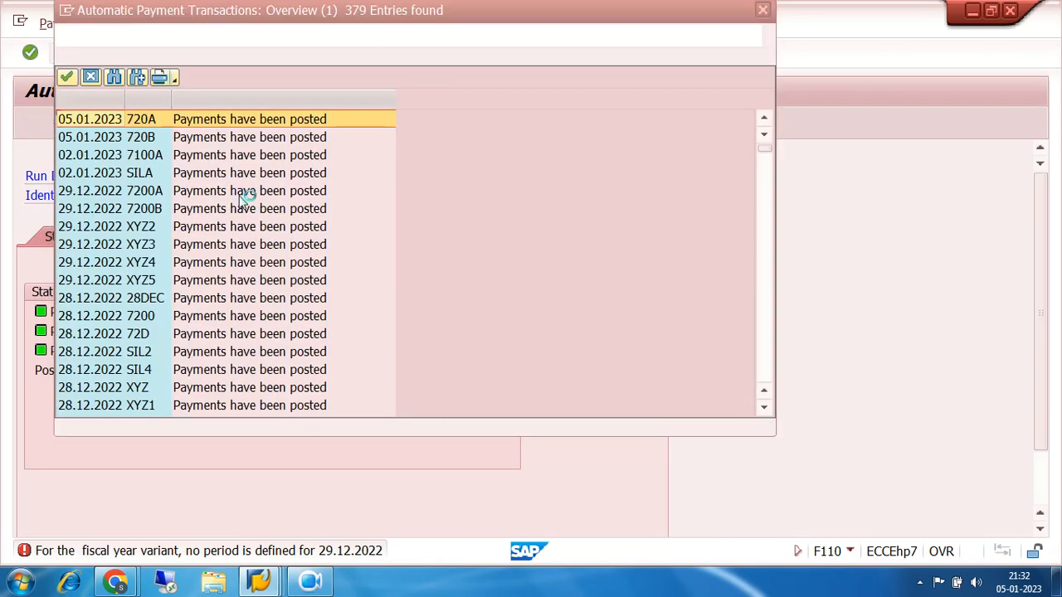
click(224, 123)
double_click(224, 122)
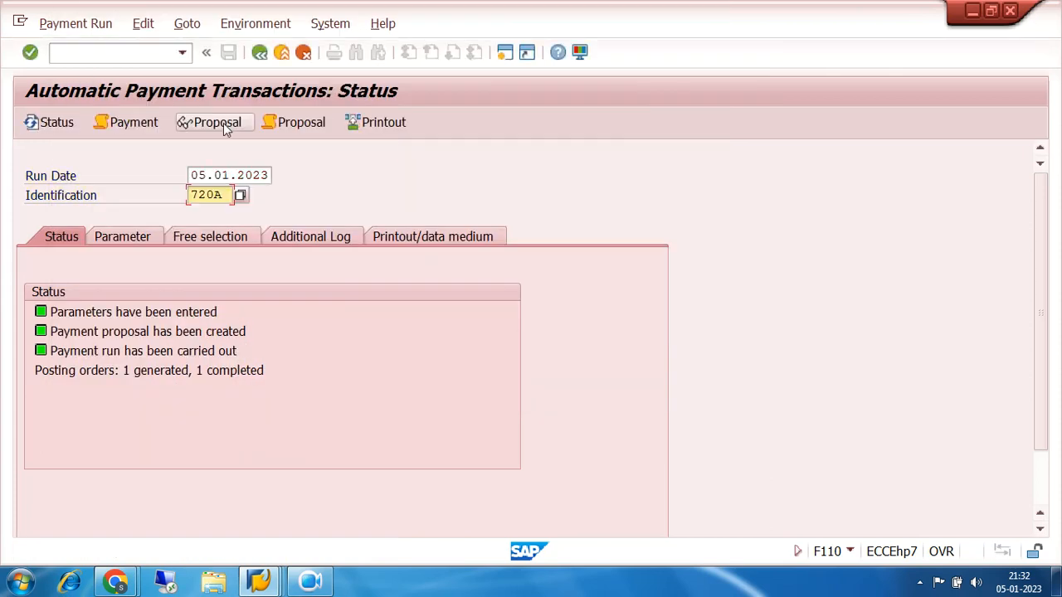
Try to delete the payment output of run 720A dated 05.01.2023
click(269, 175)
click(146, 25)
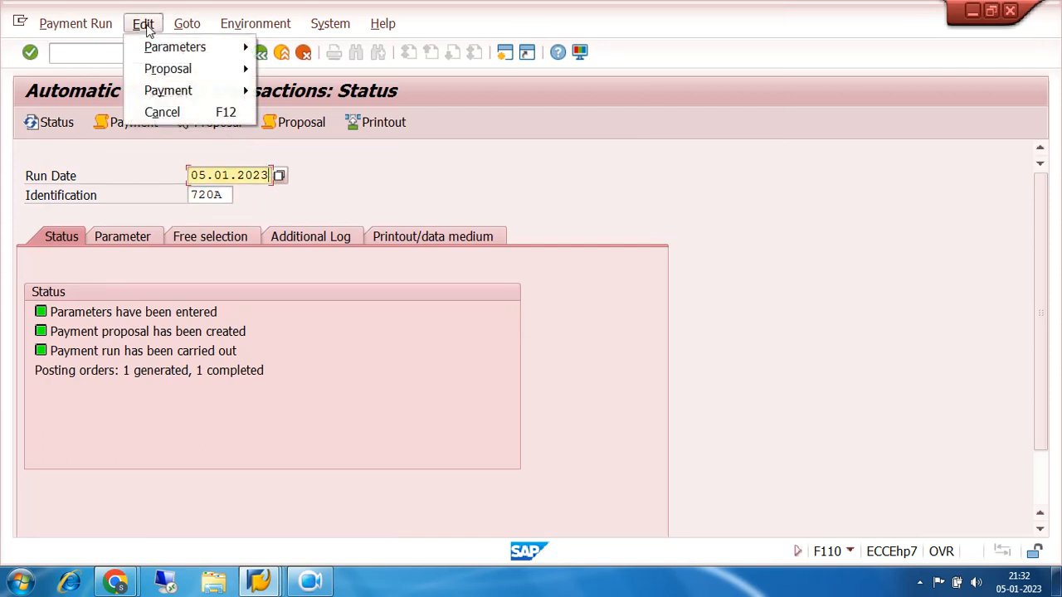
mouse_move(210, 92)
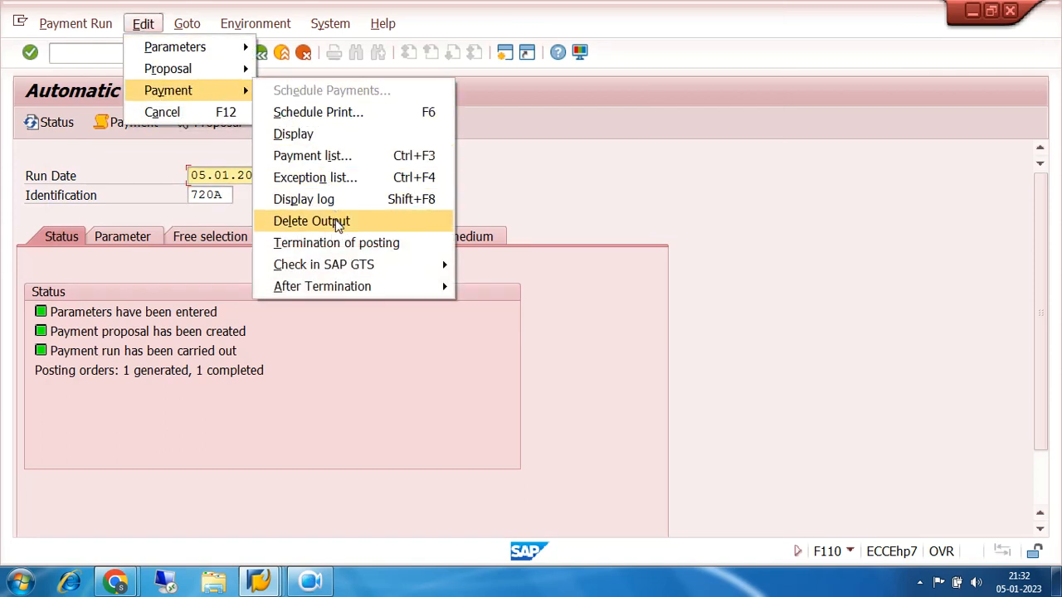
click(336, 221)
click(326, 424)
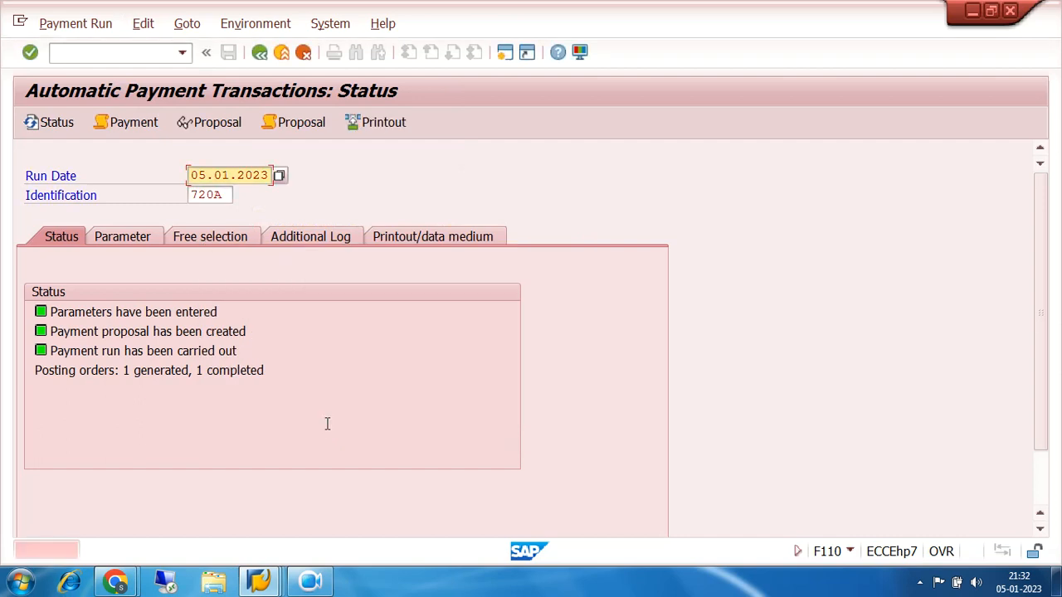
Change the run identification to 720AA and agree to the payment data deletion
click(224, 195)
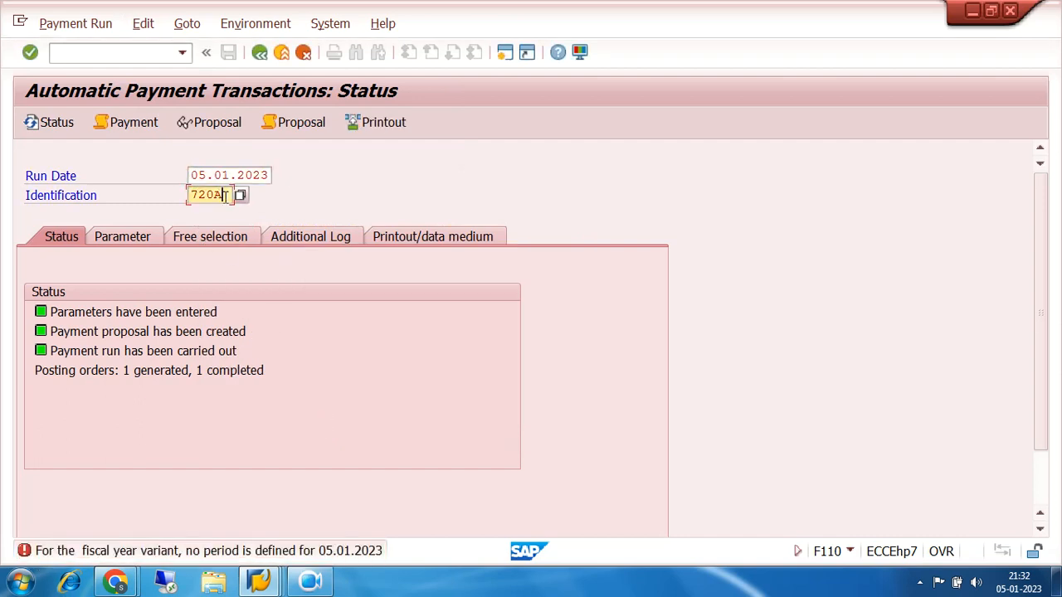
key(BackSpace)
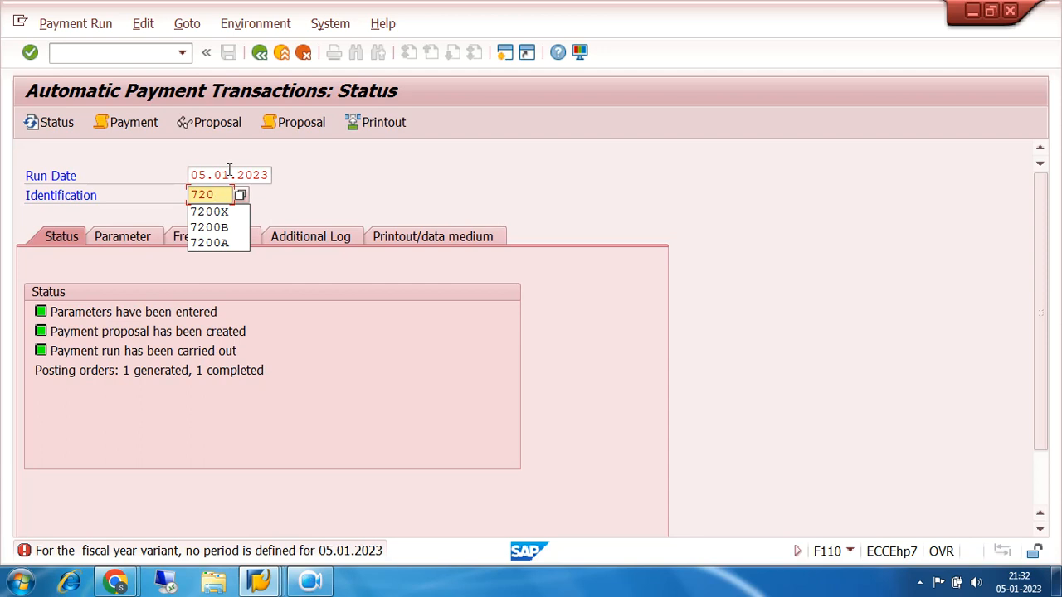
text(AA)
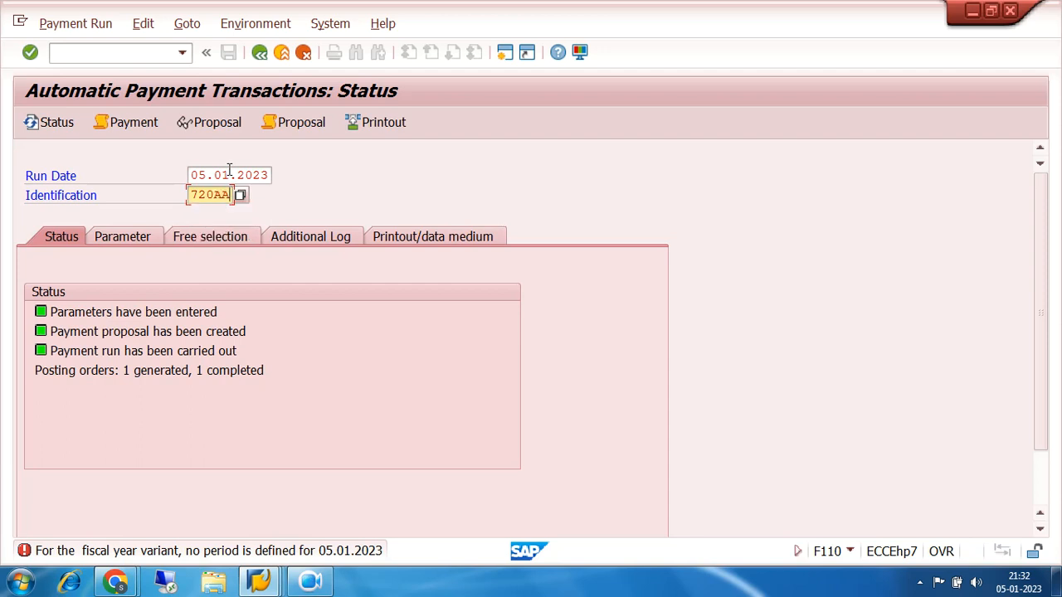
key(Return)
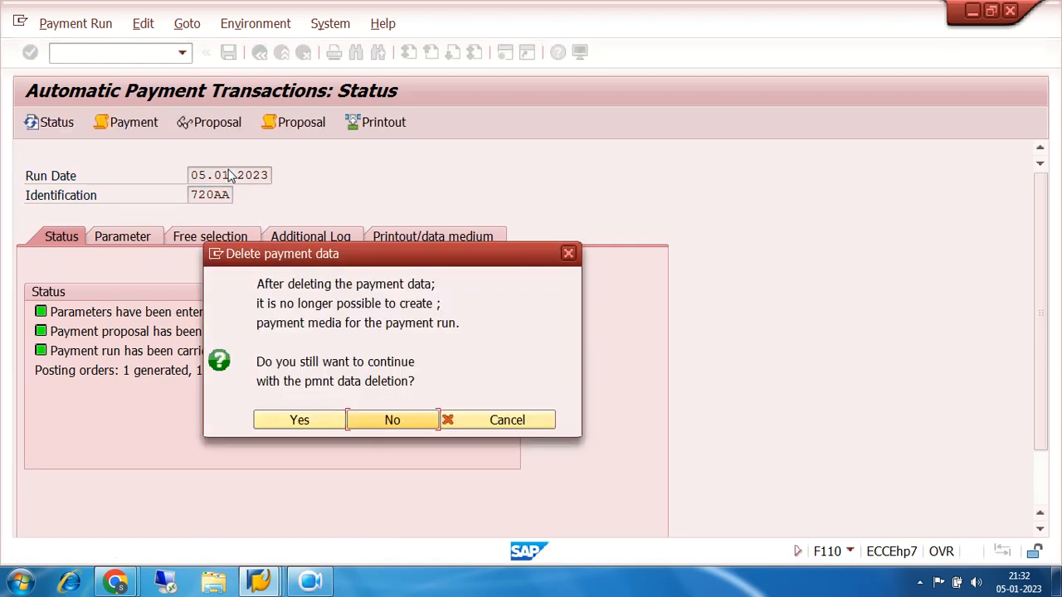
click(288, 421)
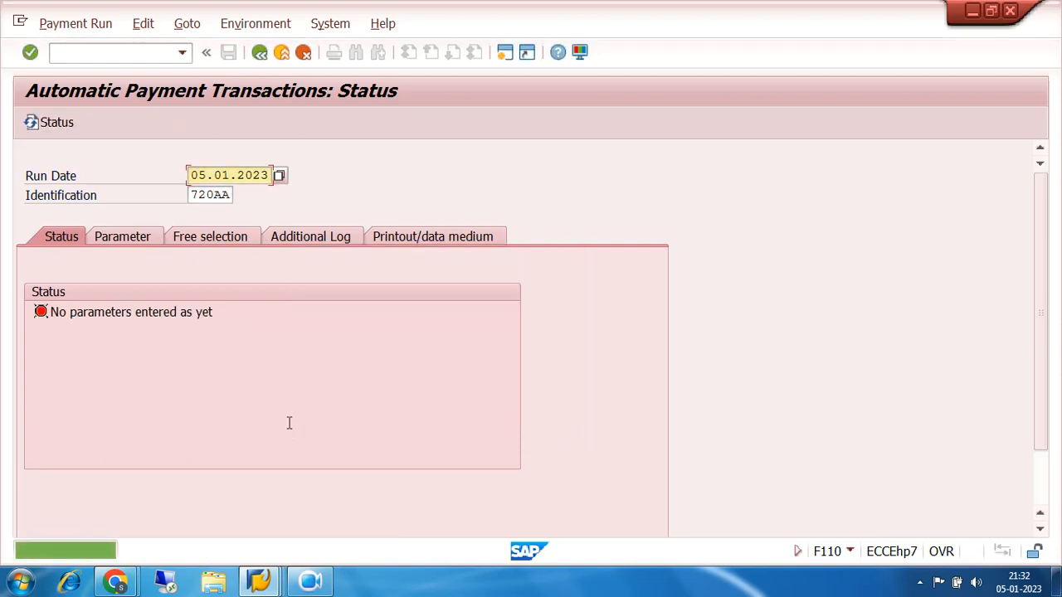
Check the overview of existing payment runs and close it without choosing another run
click(234, 194)
click(240, 196)
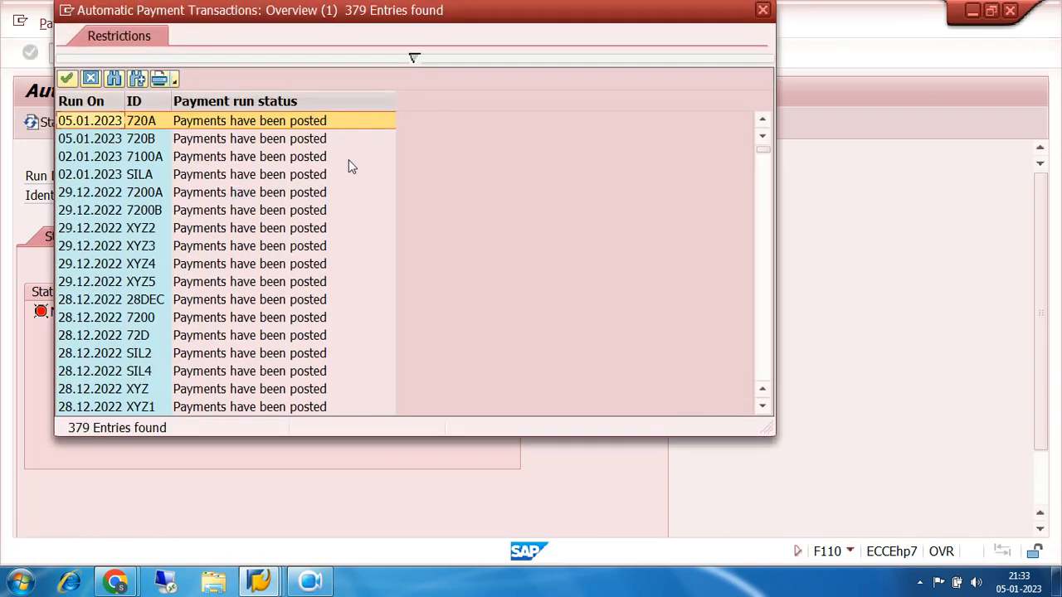
click(763, 10)
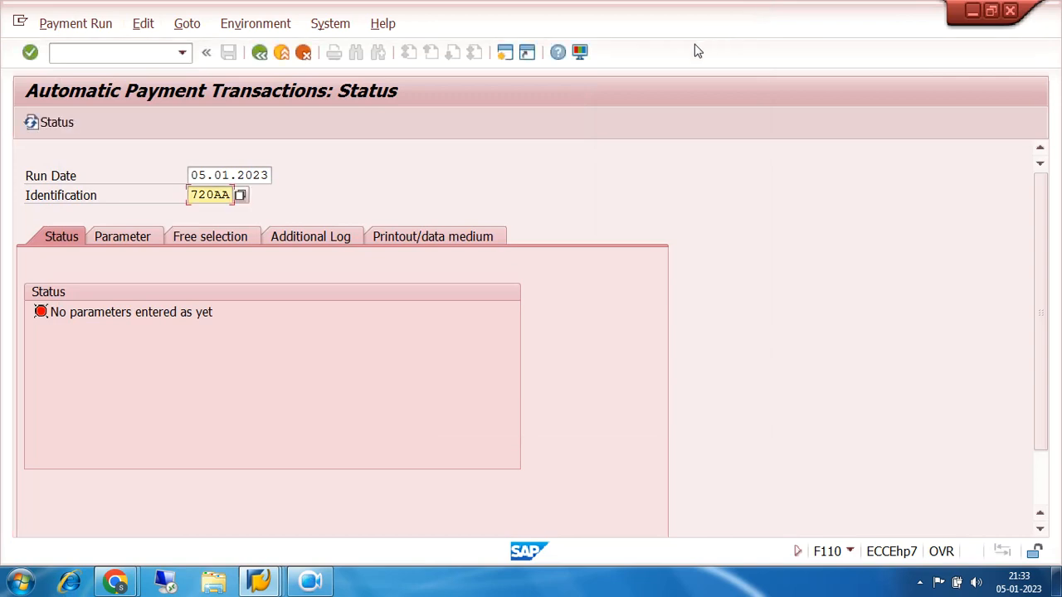
In the parameters of run 720AA, enter company code 7200 and assign payment method O, the online transfer
click(139, 236)
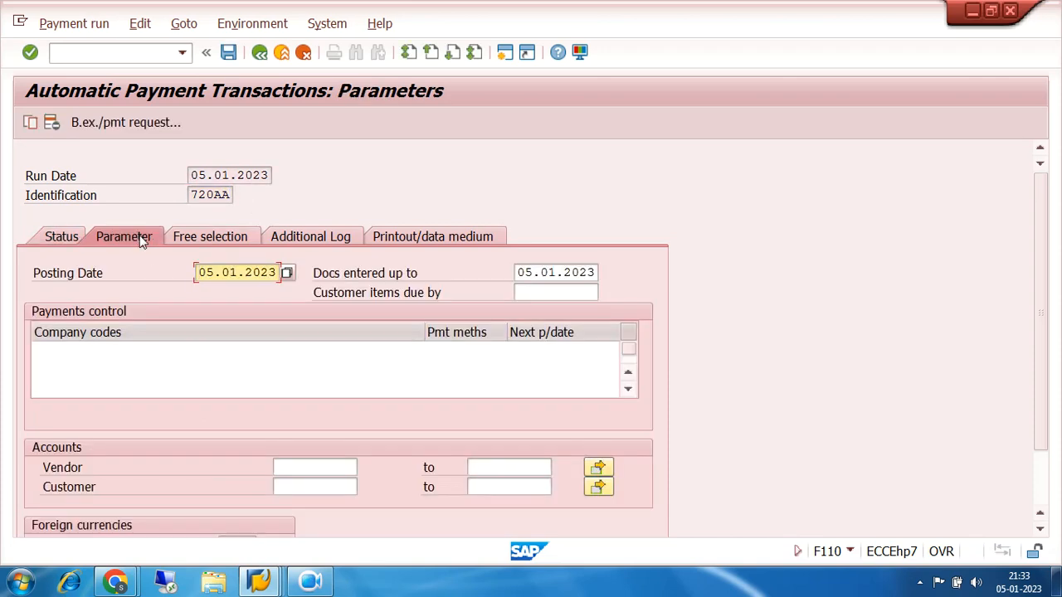
click(118, 348)
text(7200)
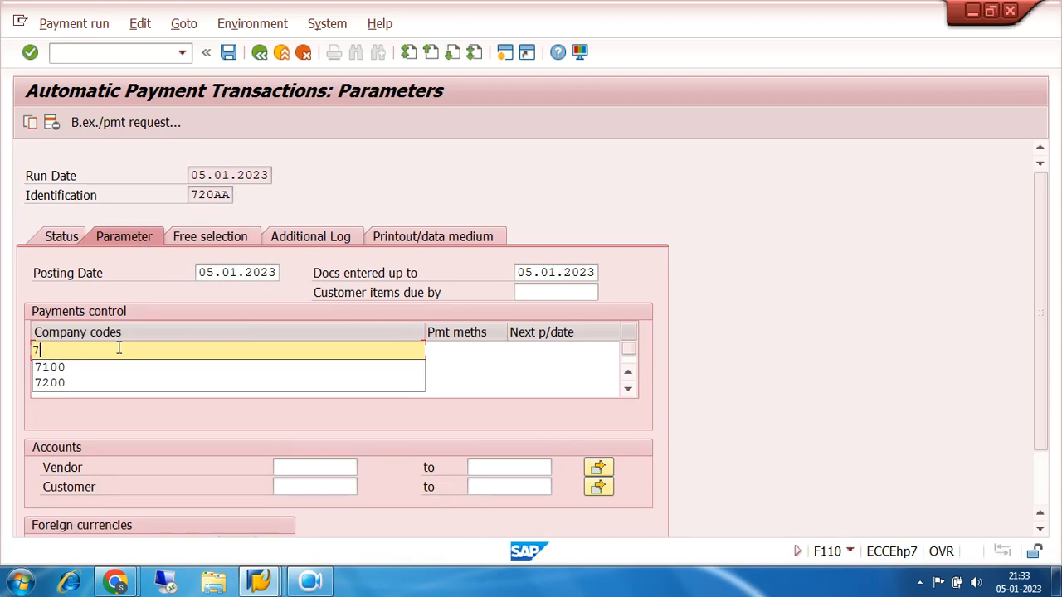
click(457, 351)
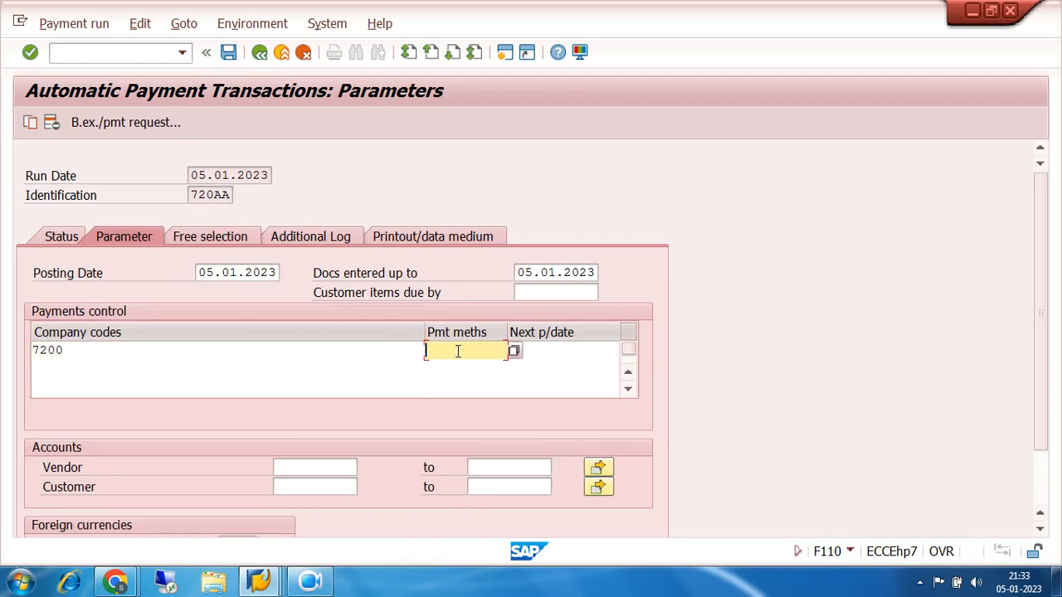
click(509, 351)
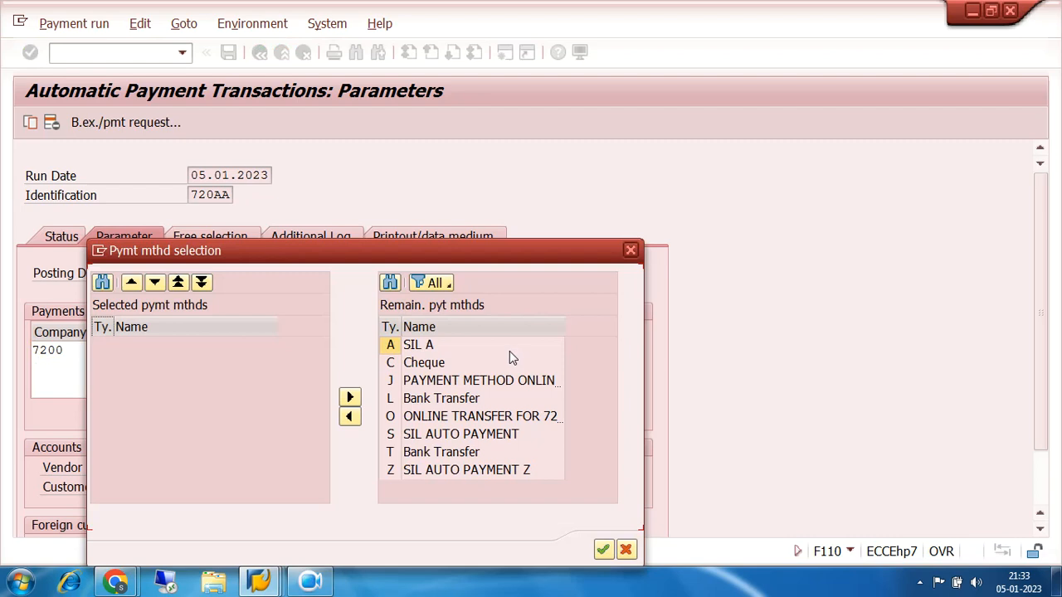
click(452, 420)
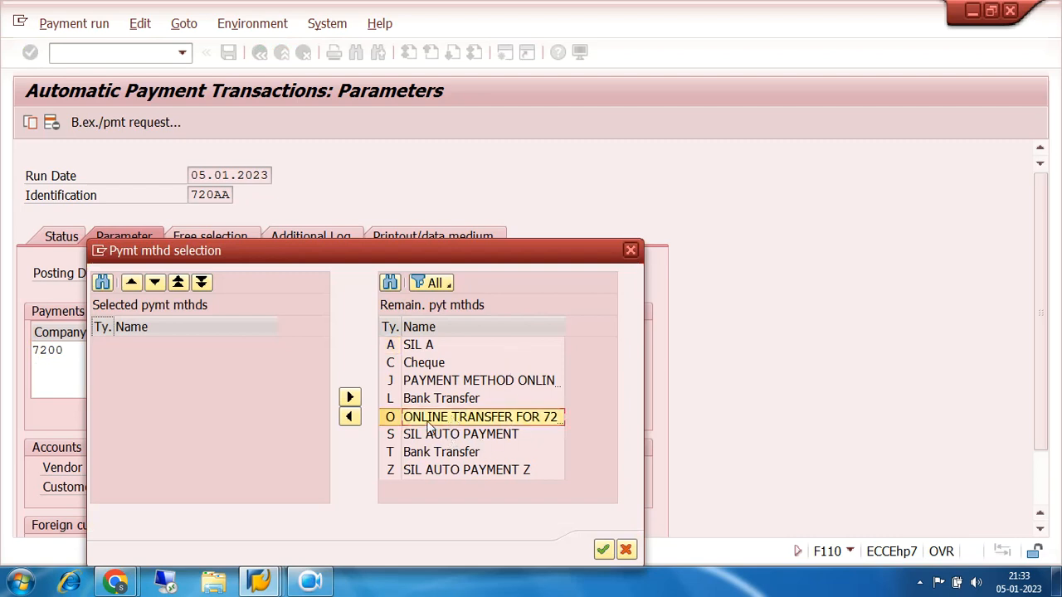
click(349, 417)
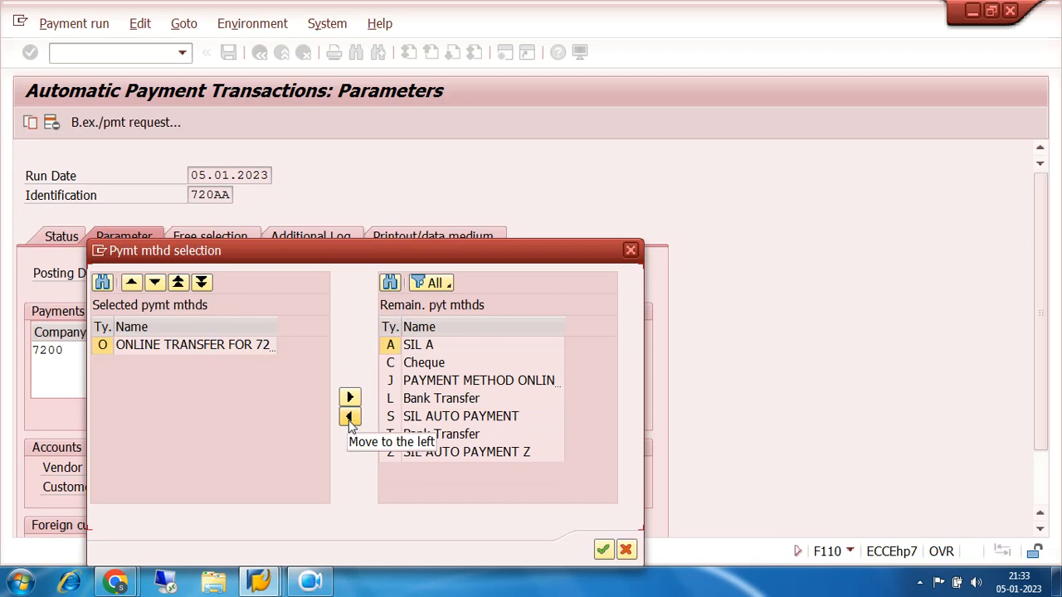
click(604, 550)
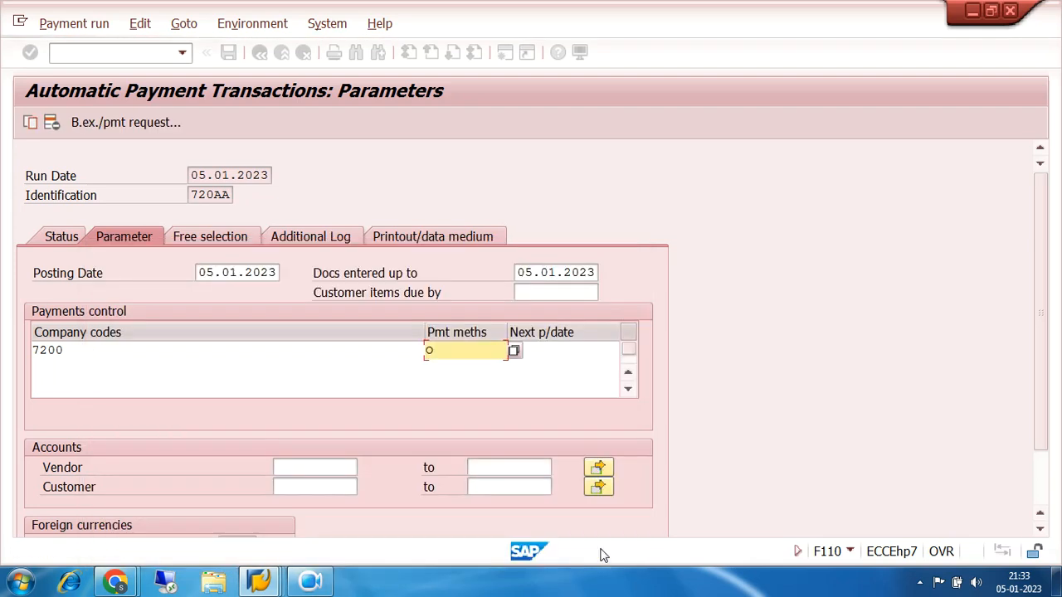
Set the next posting date for company code 7200 to 06.01.2023 in the payments control
click(554, 354)
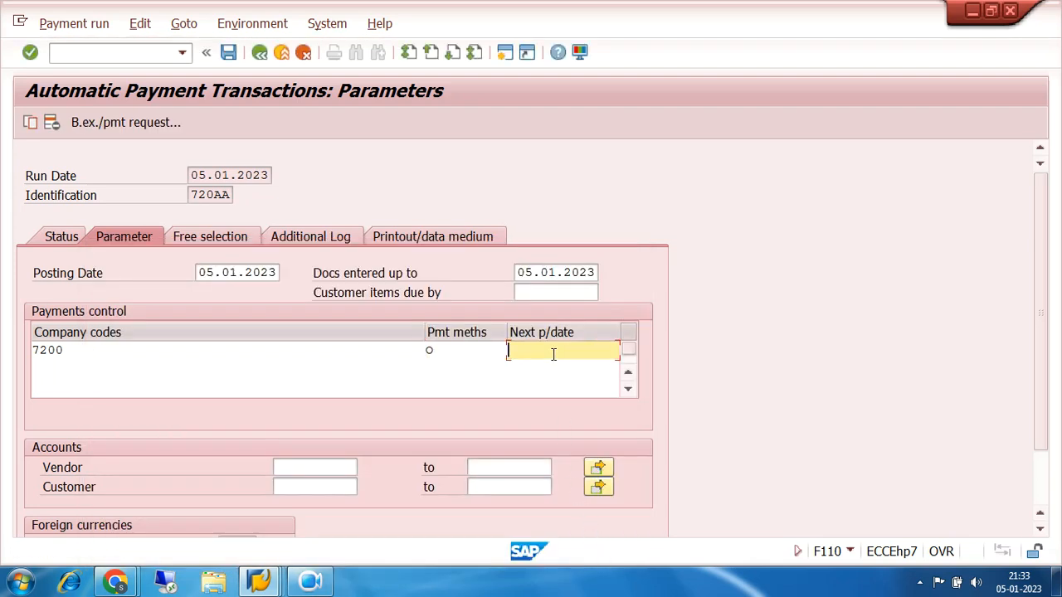
text(06.01.2023)
click(333, 465)
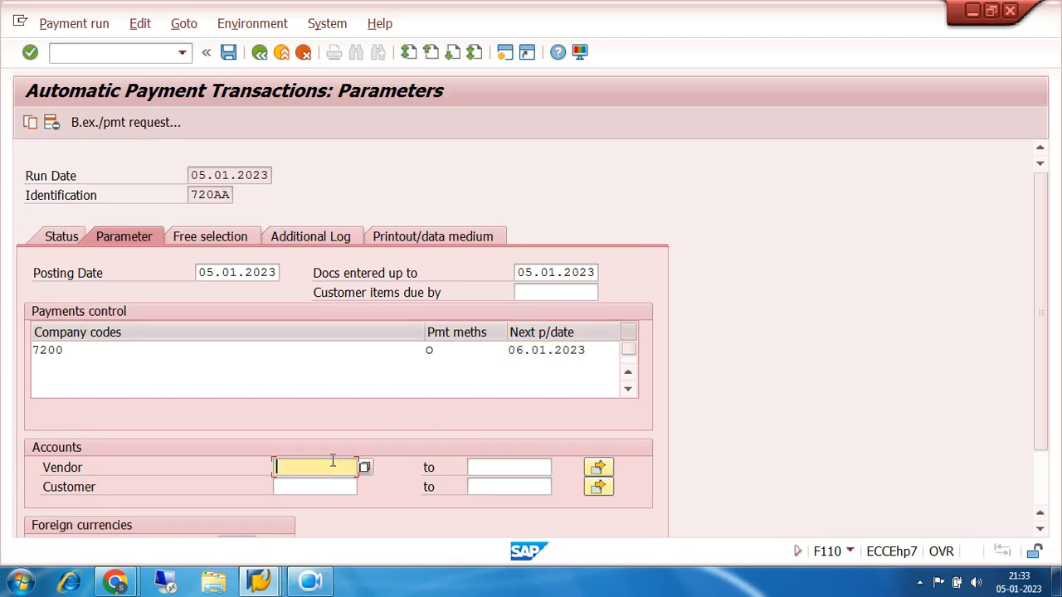
Look up the vendor in company code 7200 and select TRIDENT IND LTD as the vendor account for the run
click(365, 467)
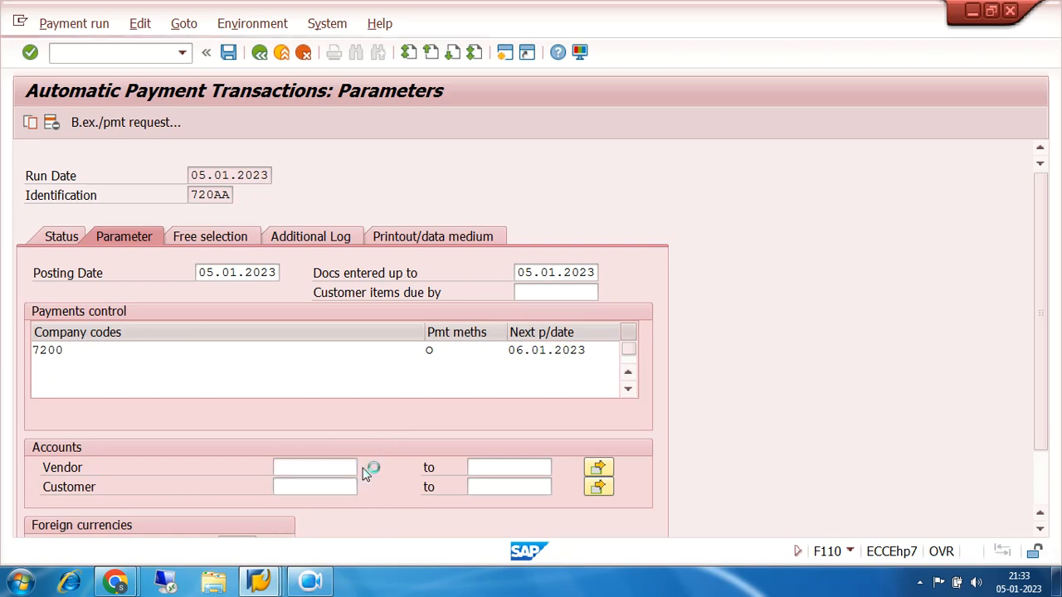
click(918, 542)
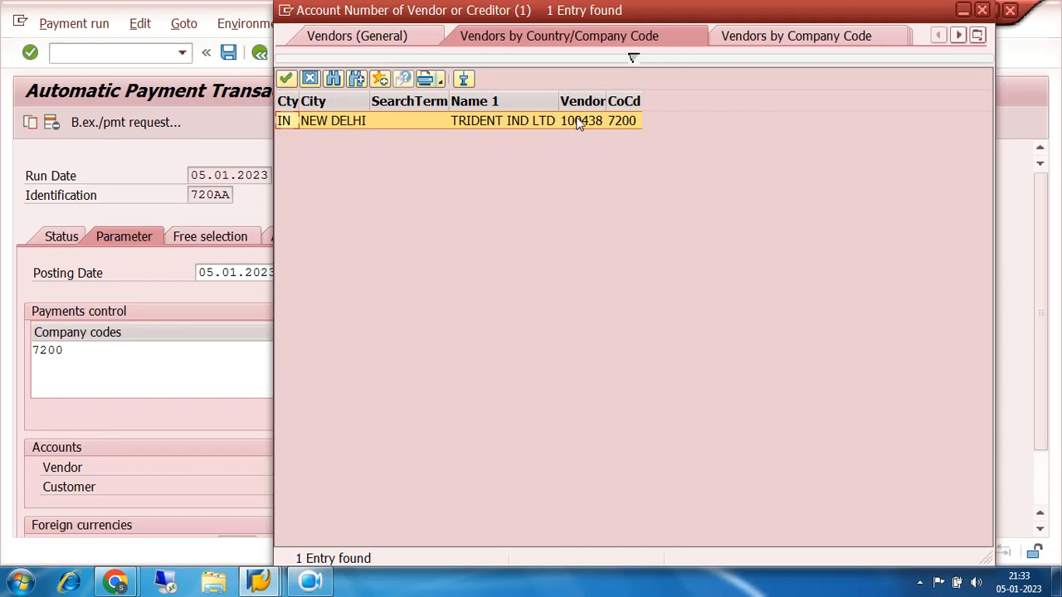
double_click(578, 121)
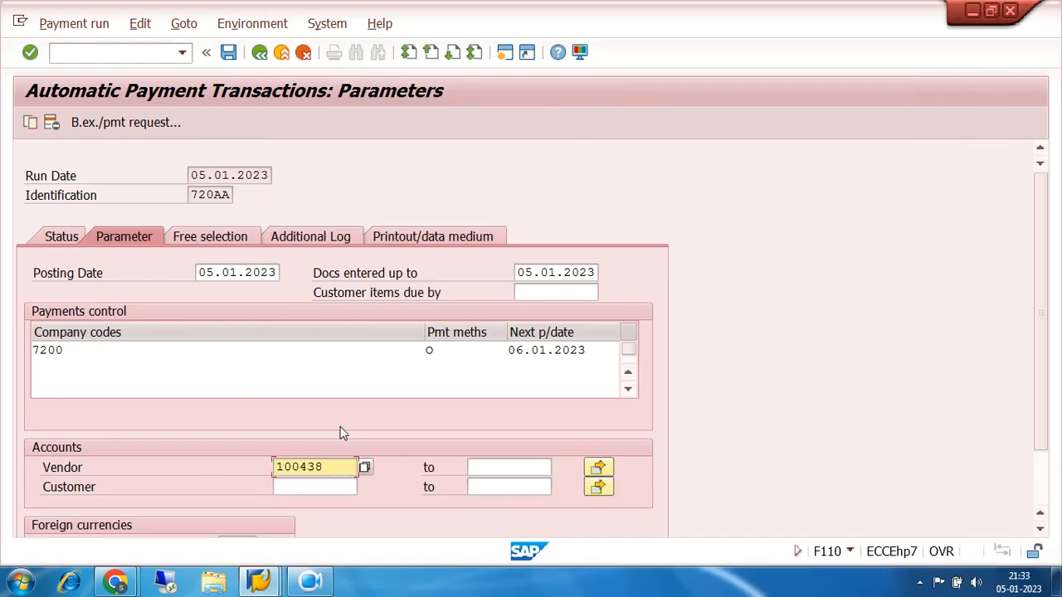
Enable the due date check, payment method selection if not successful and payment document line items in the additional log, and save the run
click(314, 237)
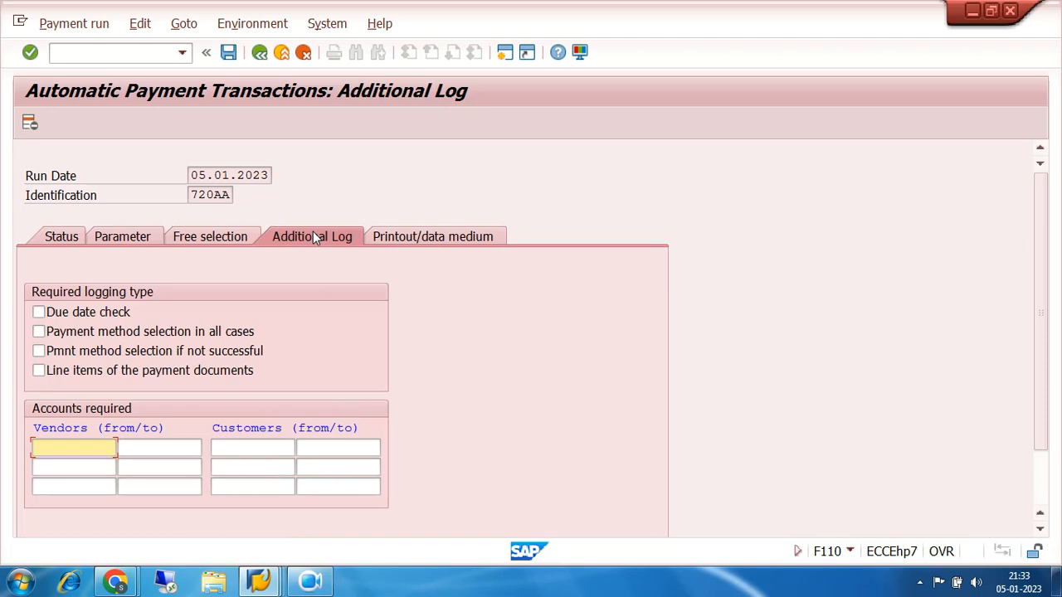
click(39, 313)
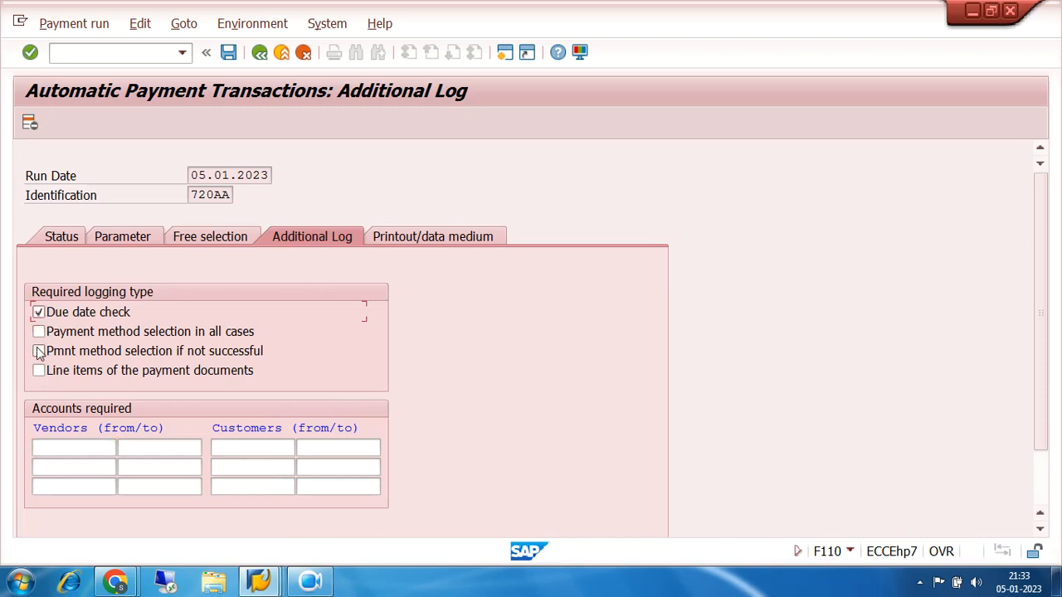
click(39, 352)
click(39, 371)
click(228, 53)
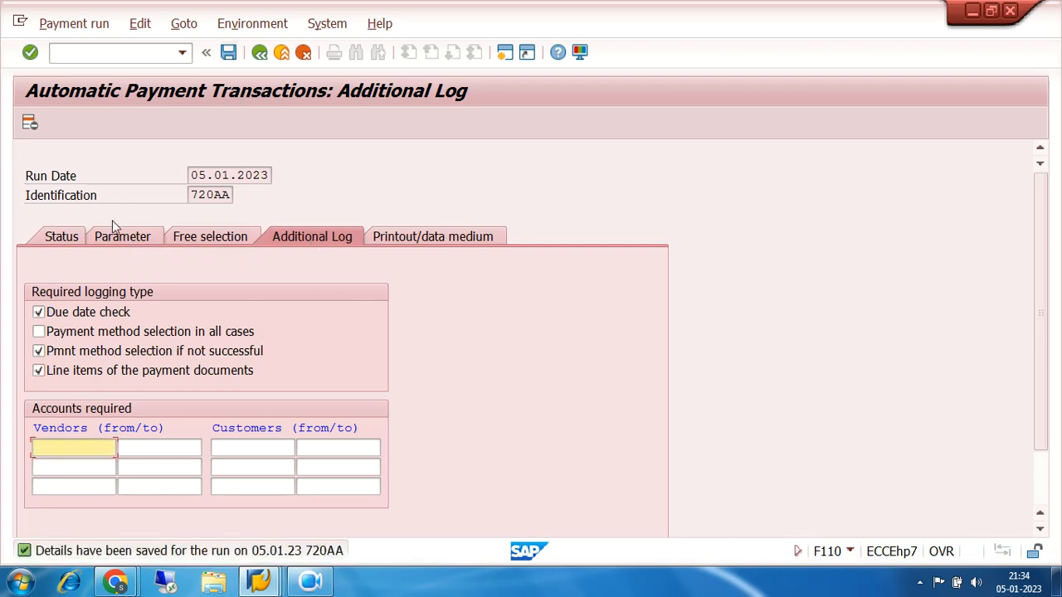
Review run 720AA's status, its posting date, company code, payment method, next posting date and vendor parameters, and its additional log settings
click(61, 236)
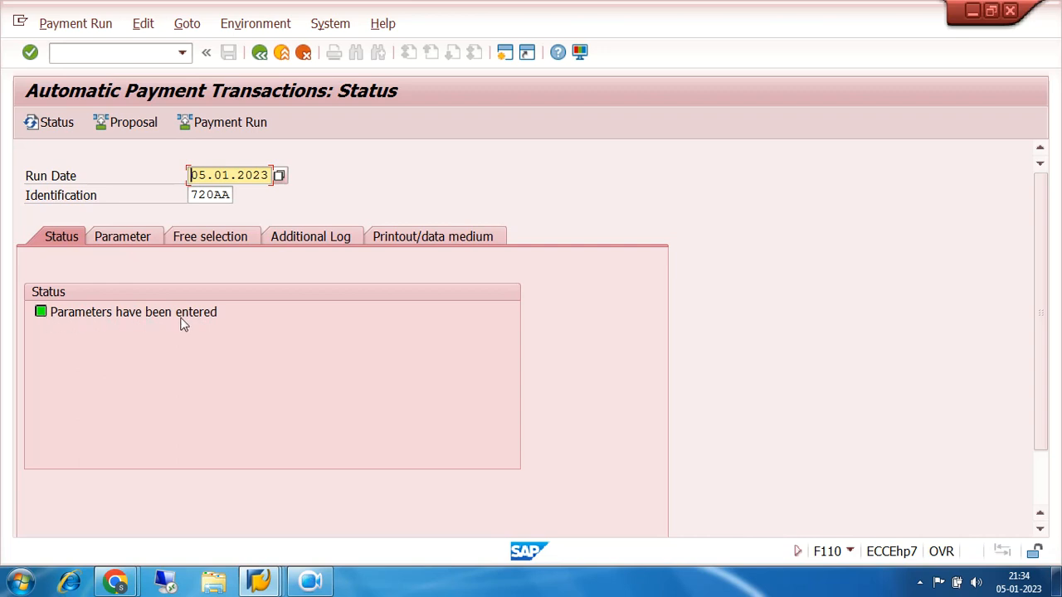
click(133, 236)
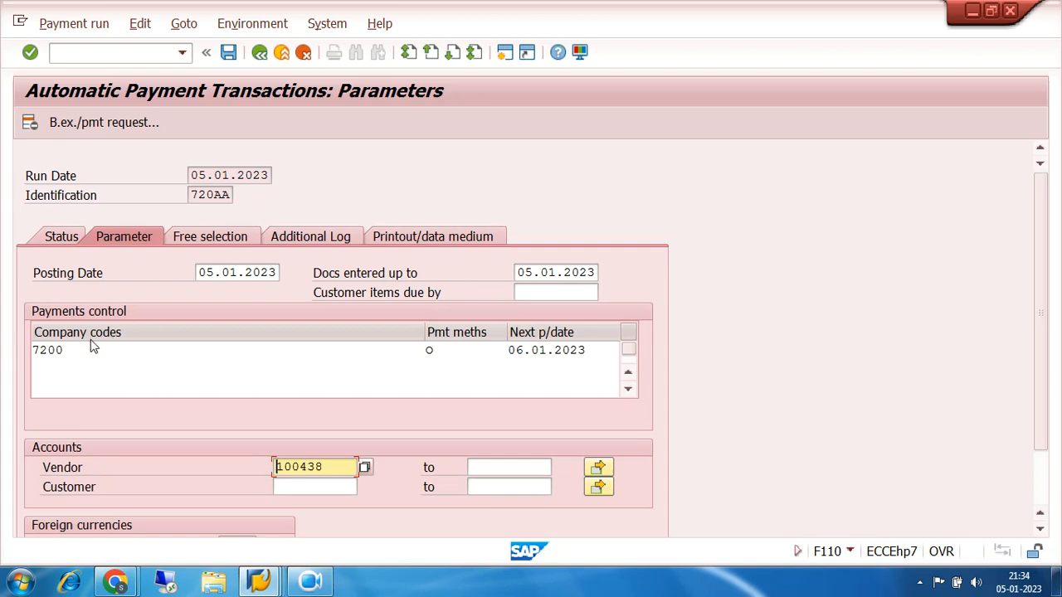
drag(197, 274, 316, 274)
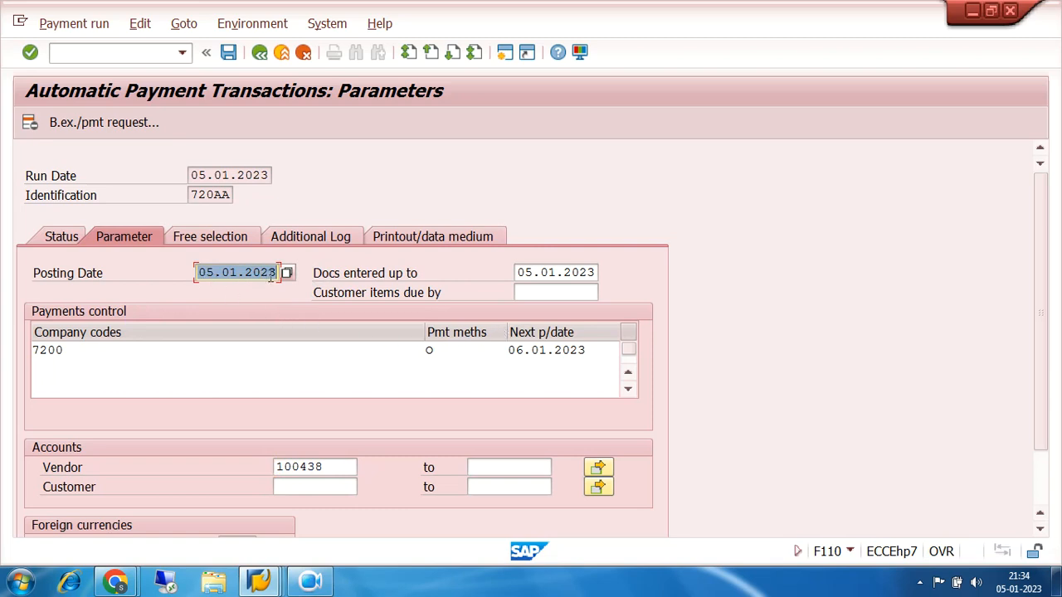
click(68, 346)
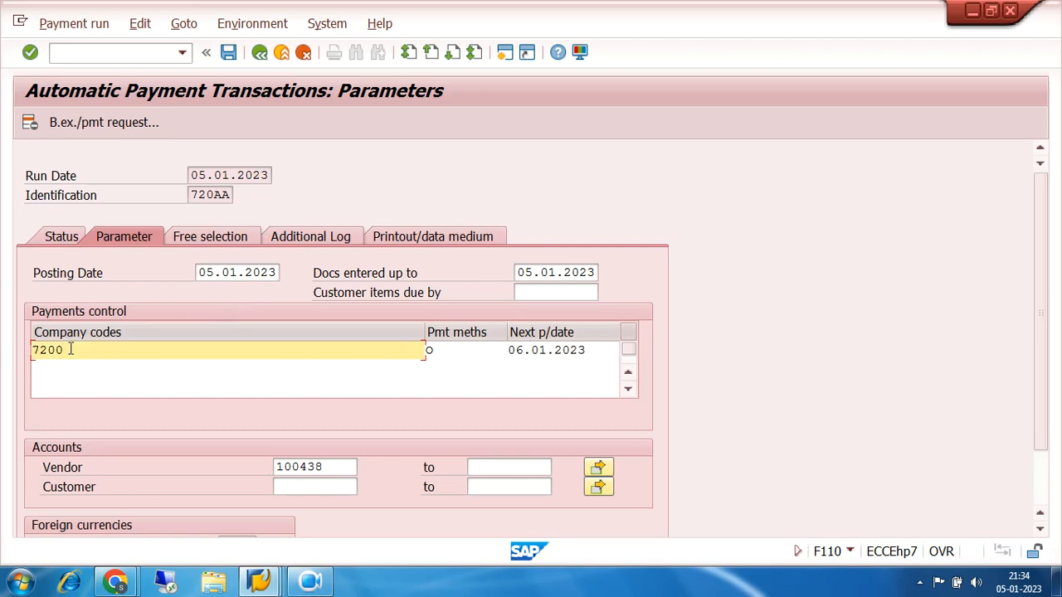
click(449, 350)
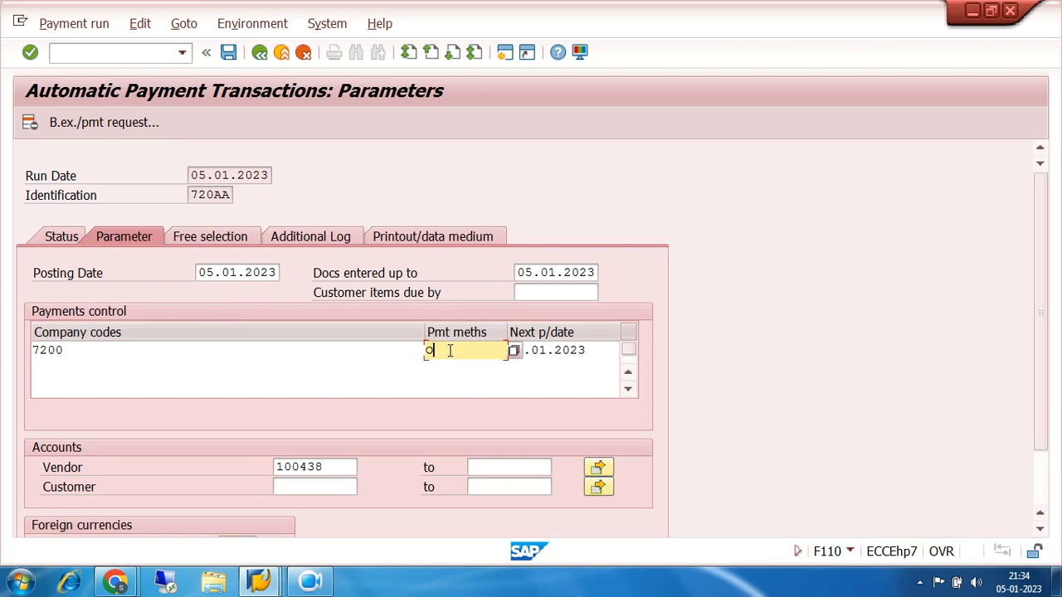
click(591, 350)
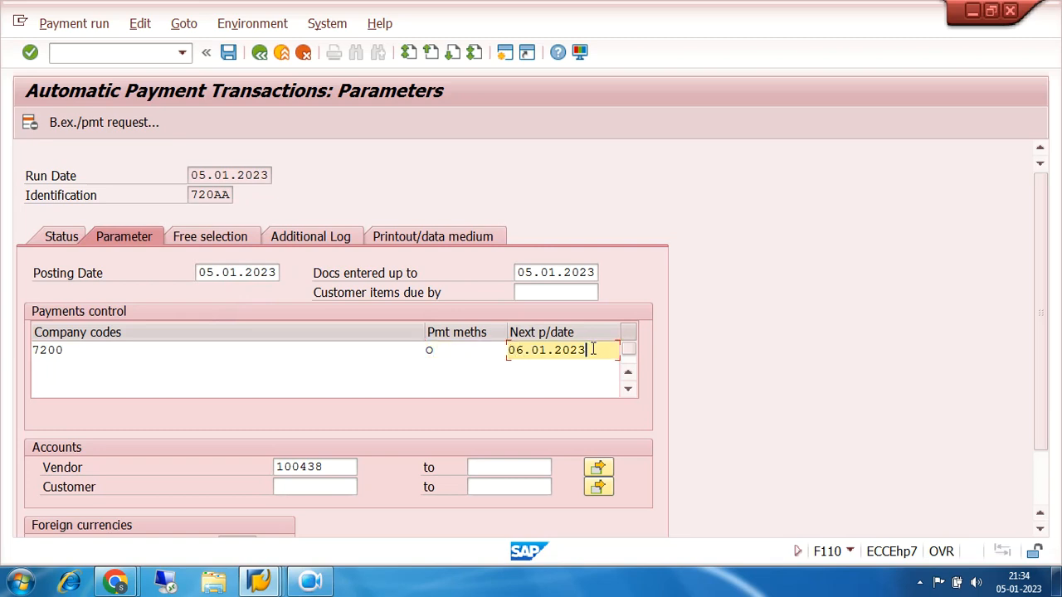
drag(592, 349, 507, 351)
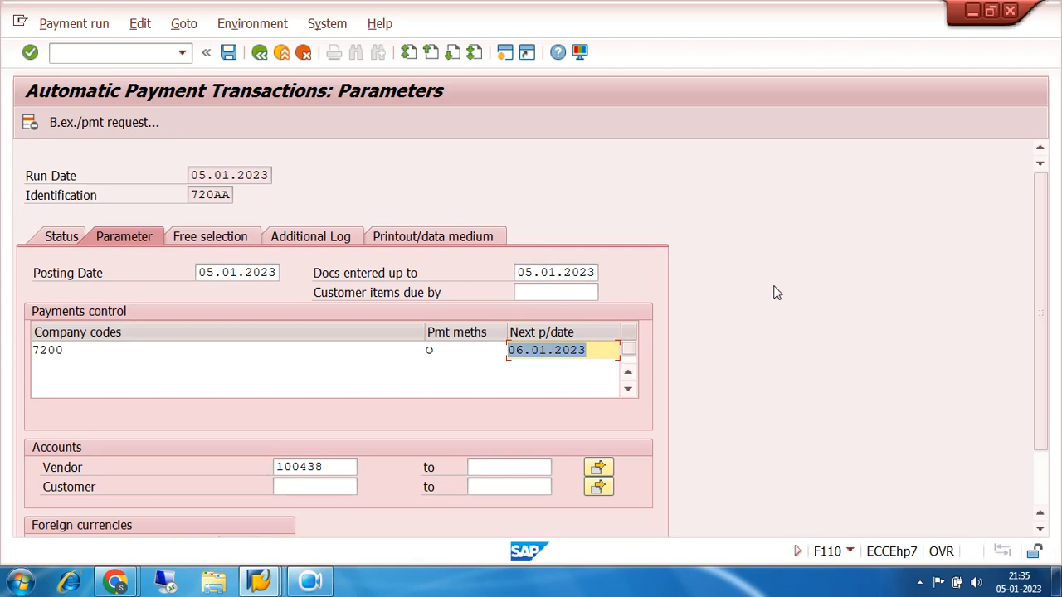
click(349, 467)
drag(349, 467, 222, 477)
drag(339, 466, 238, 472)
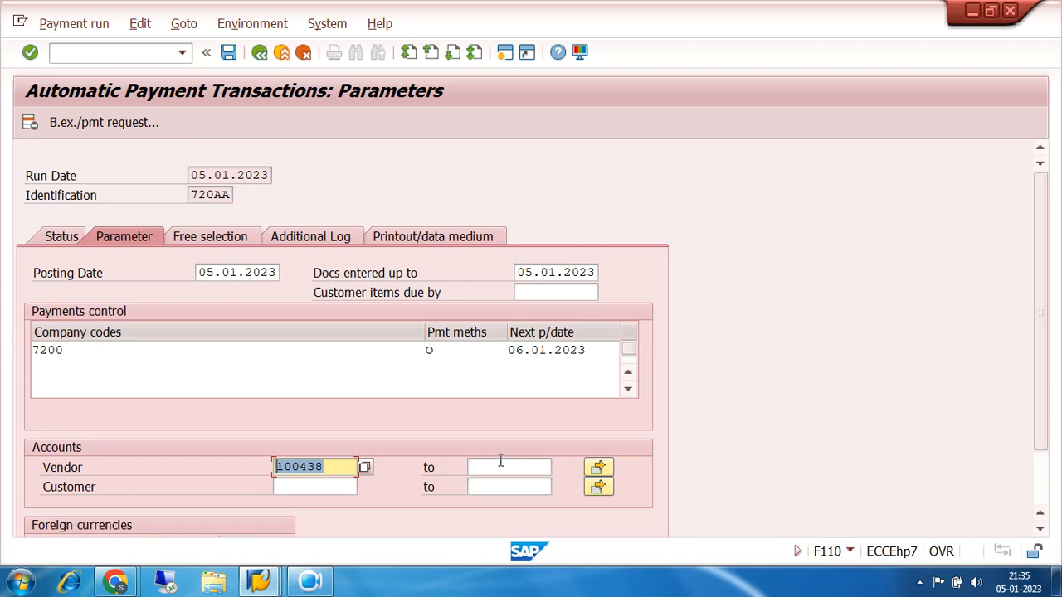
click(309, 237)
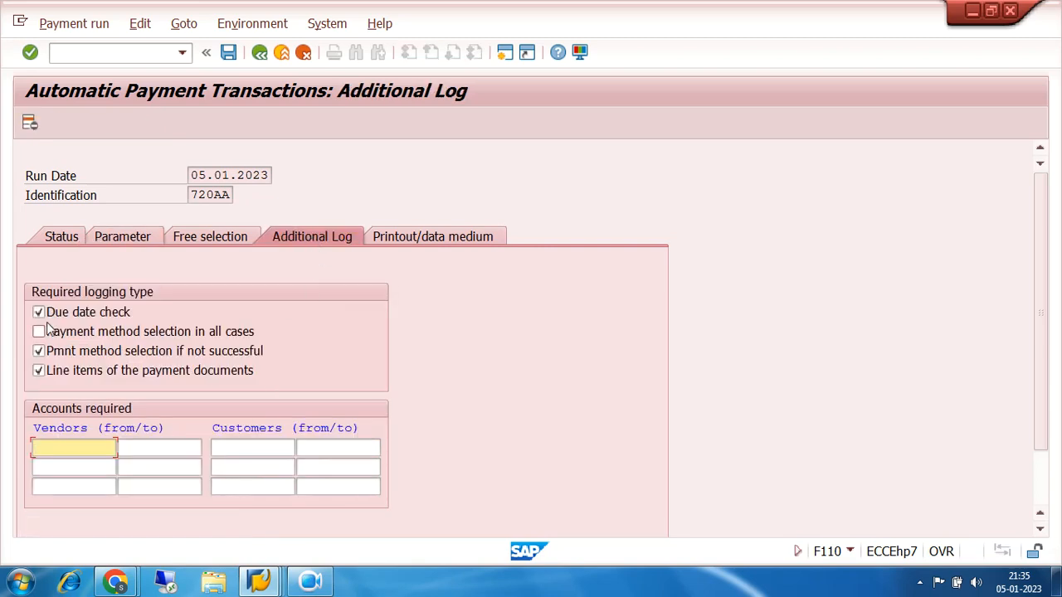
Schedule the payment proposal for run 720AA to start immediately and refresh the run status
click(61, 236)
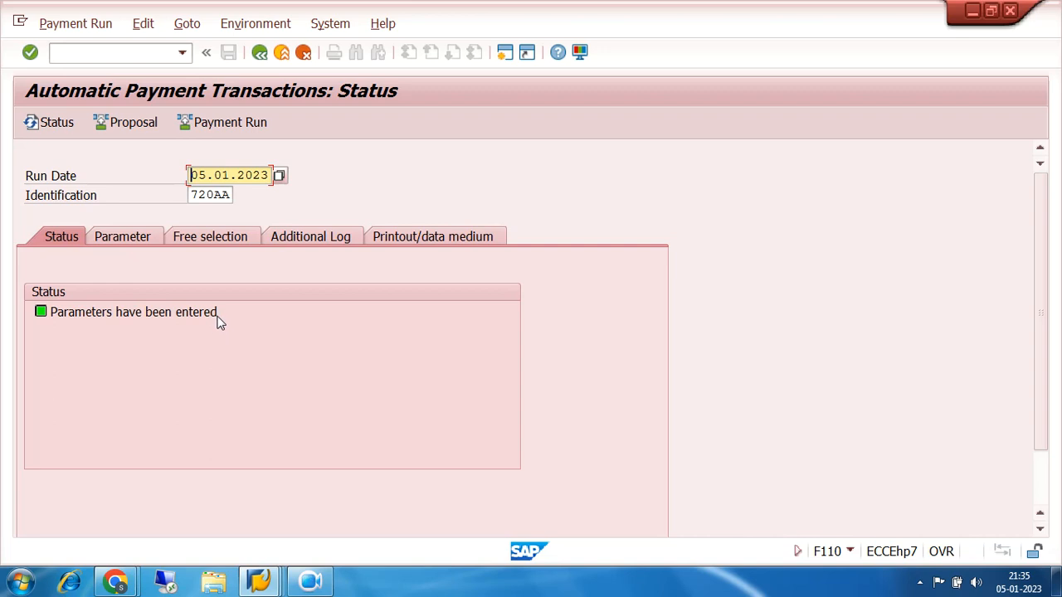
click(114, 130)
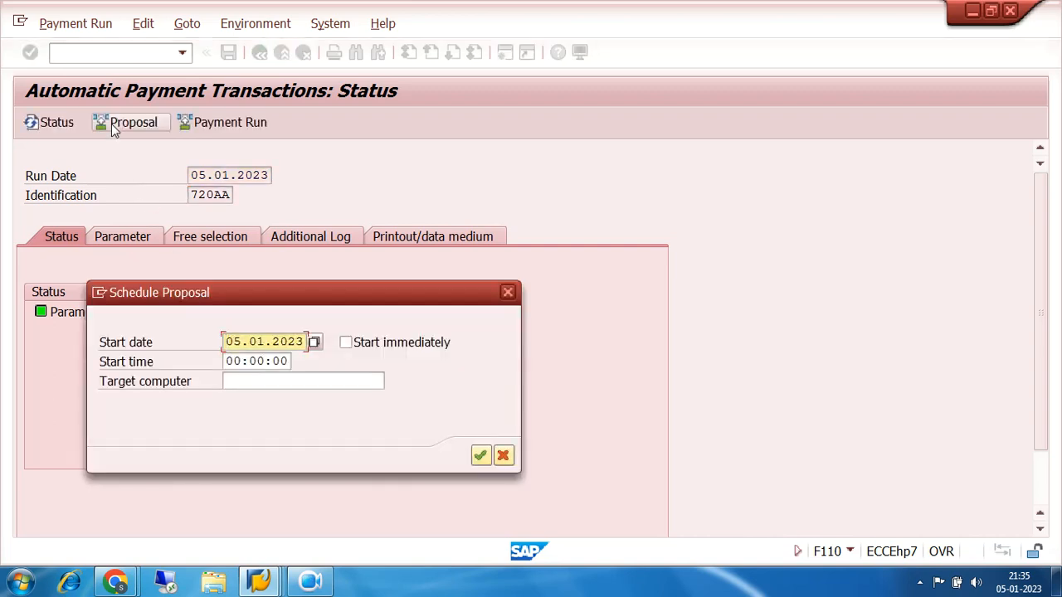
click(347, 344)
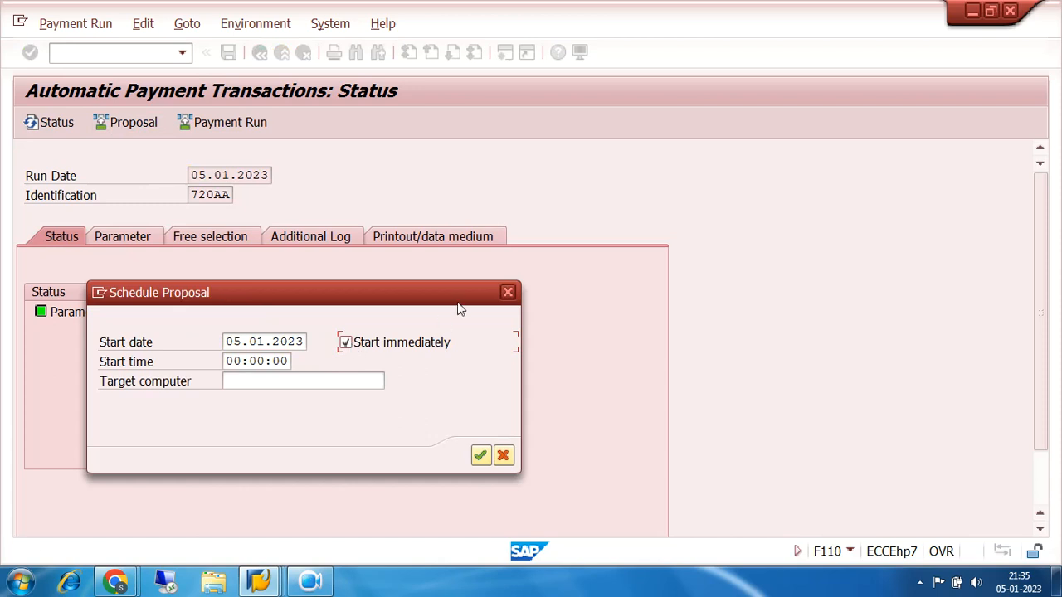
click(481, 456)
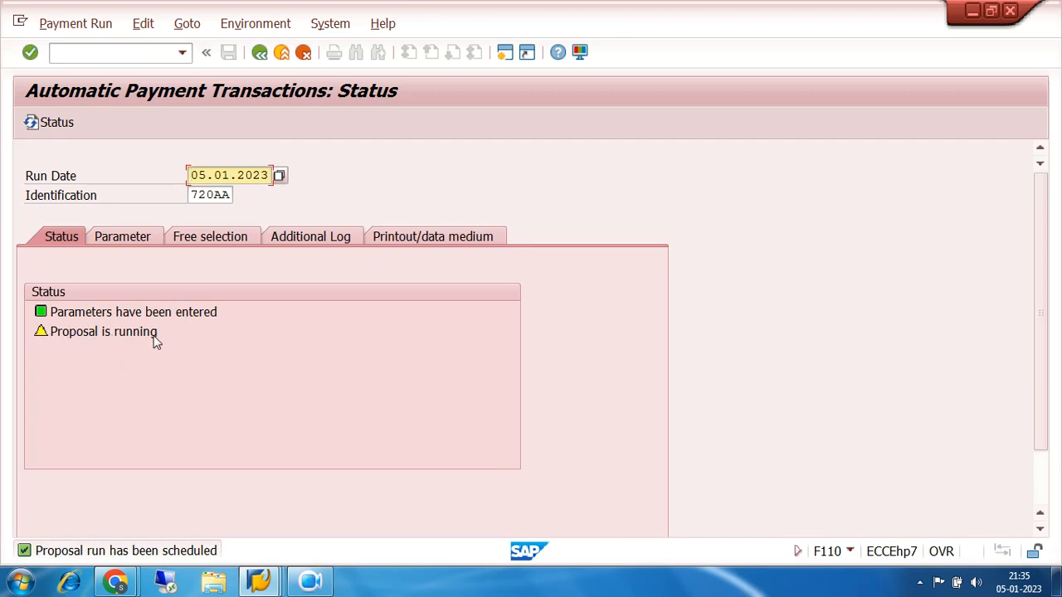
click(32, 125)
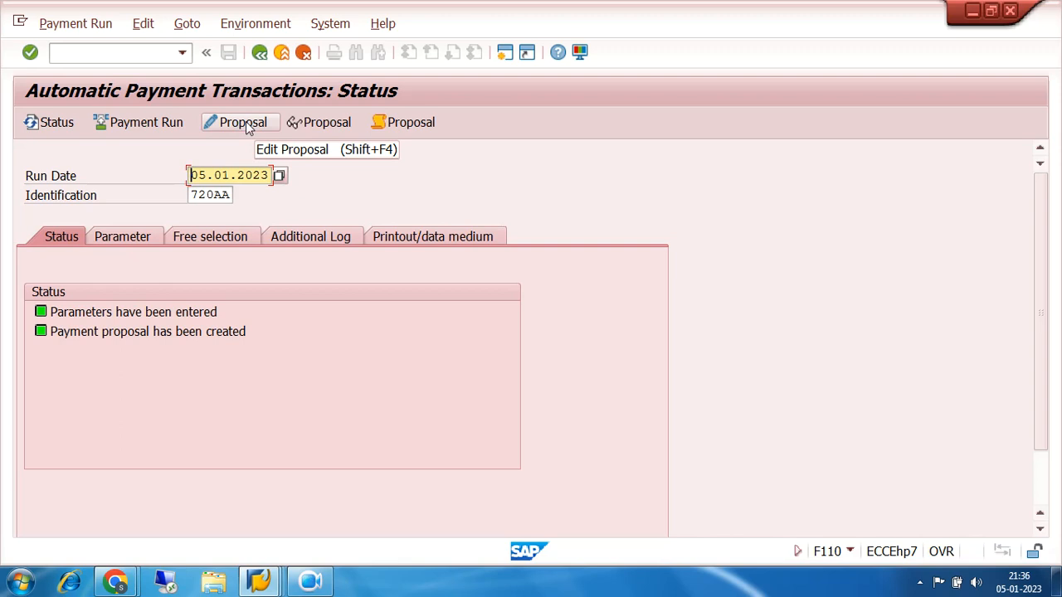
Display the payment proposal, examine the amounts of the open items behind the vendor's payment, and return to the run status
click(313, 122)
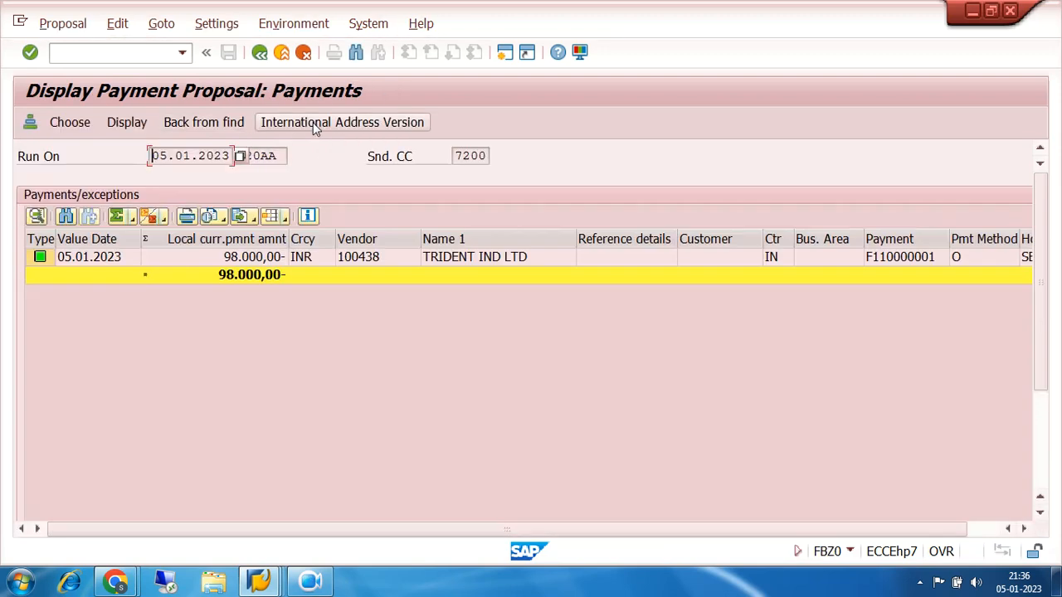
click(164, 258)
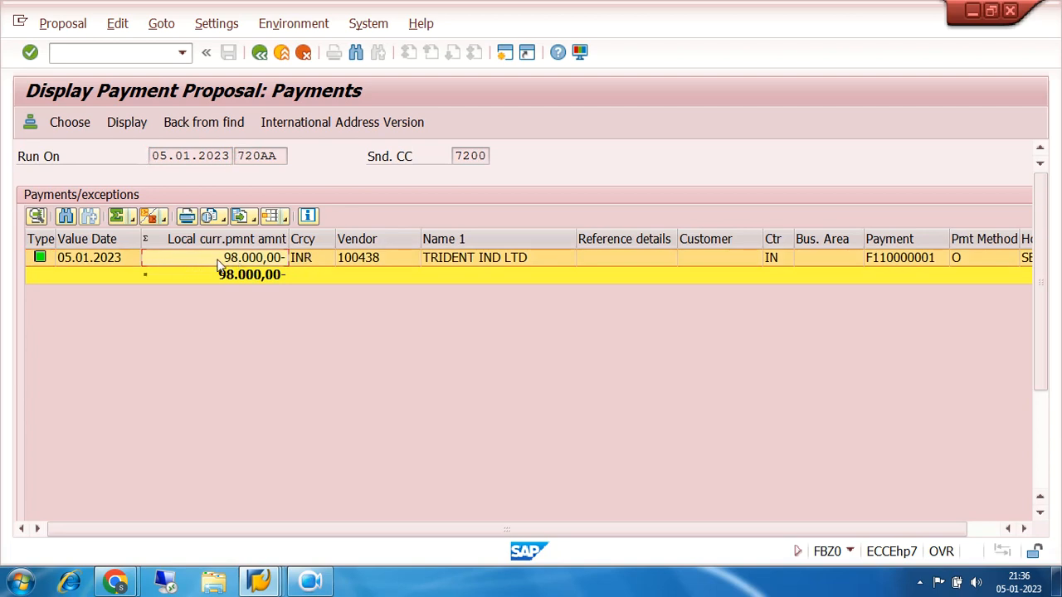
double_click(162, 260)
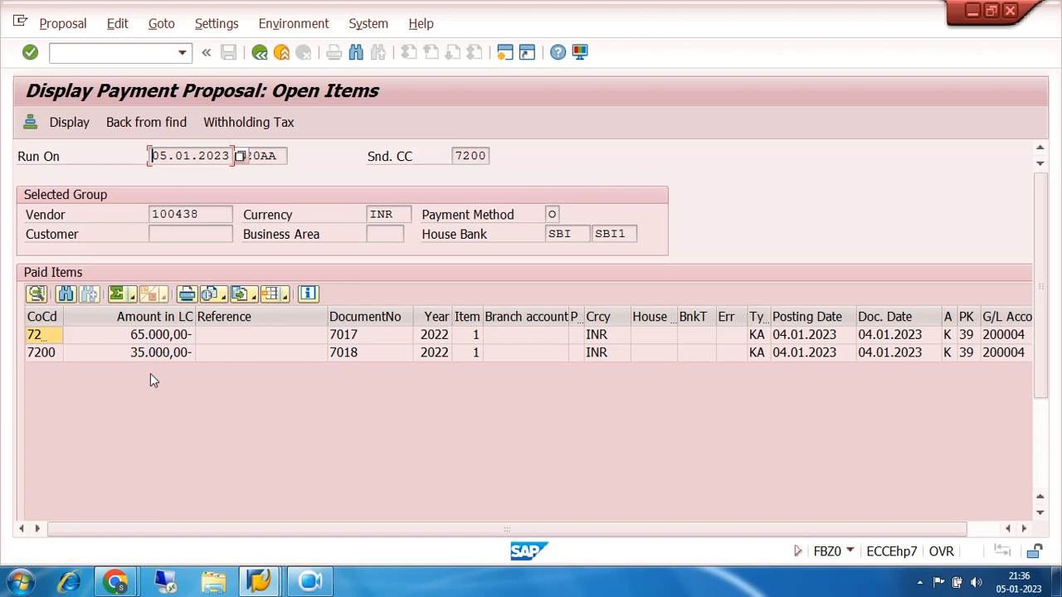
click(137, 334)
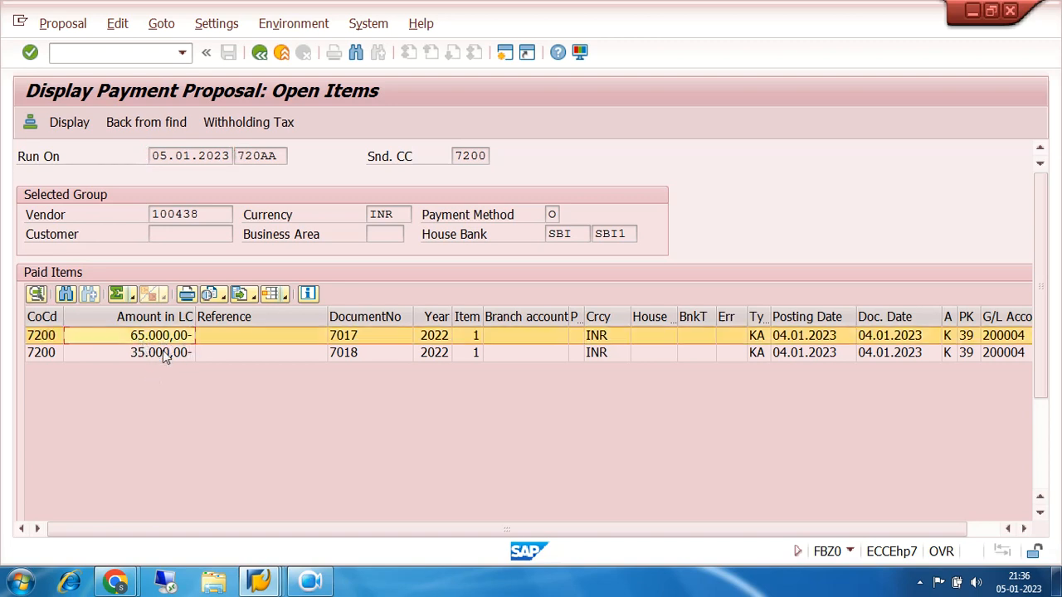
click(147, 357)
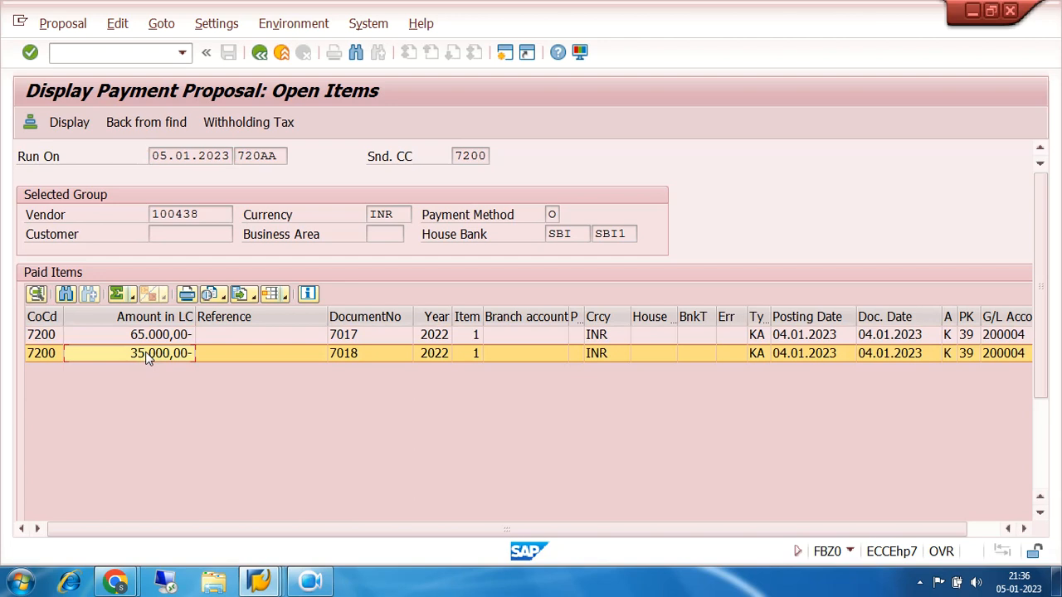
click(150, 336)
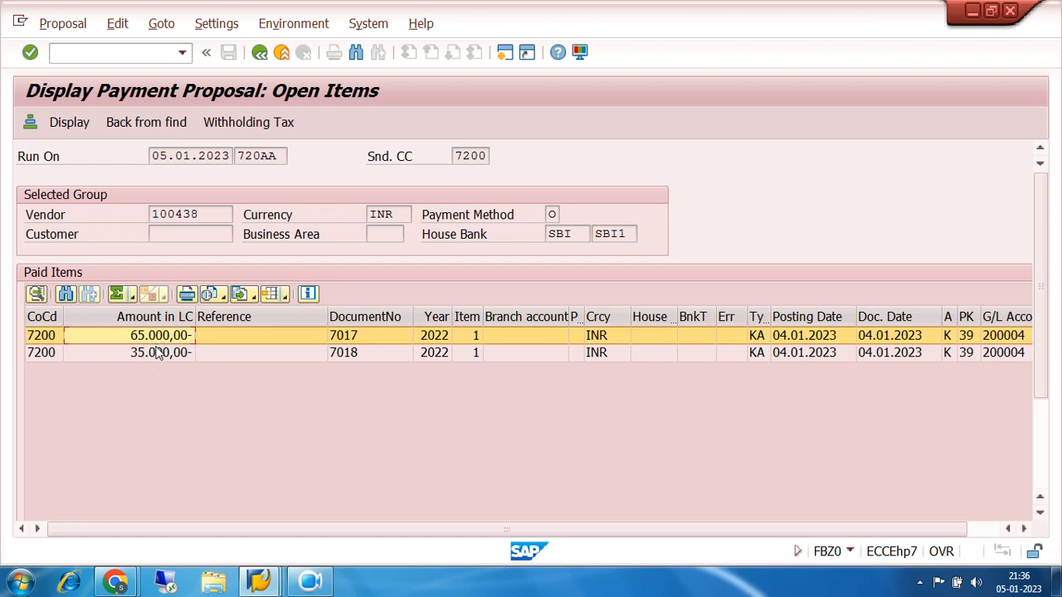
click(157, 356)
click(154, 337)
click(260, 53)
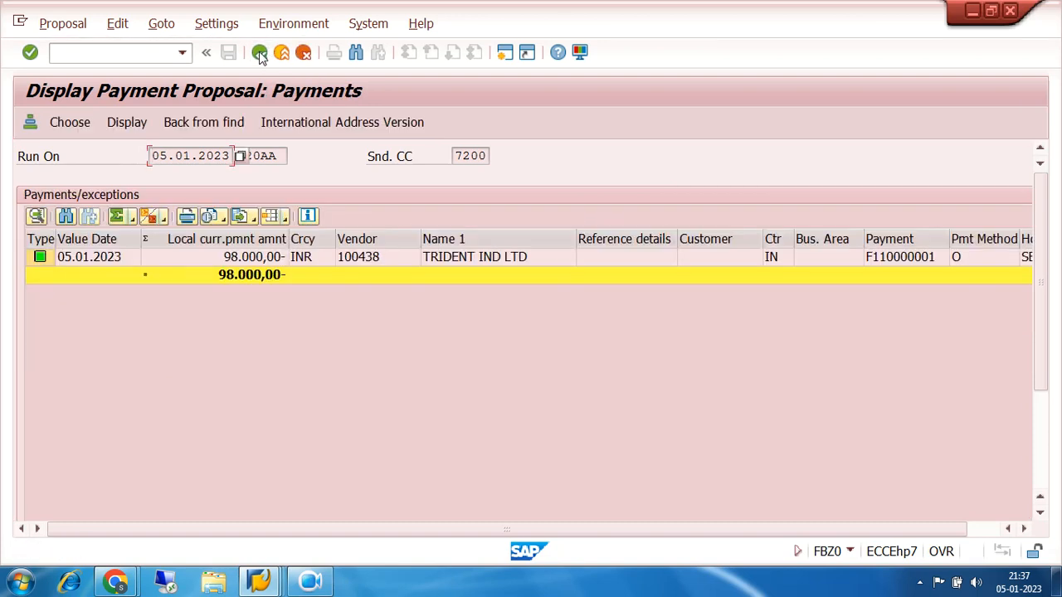
click(259, 53)
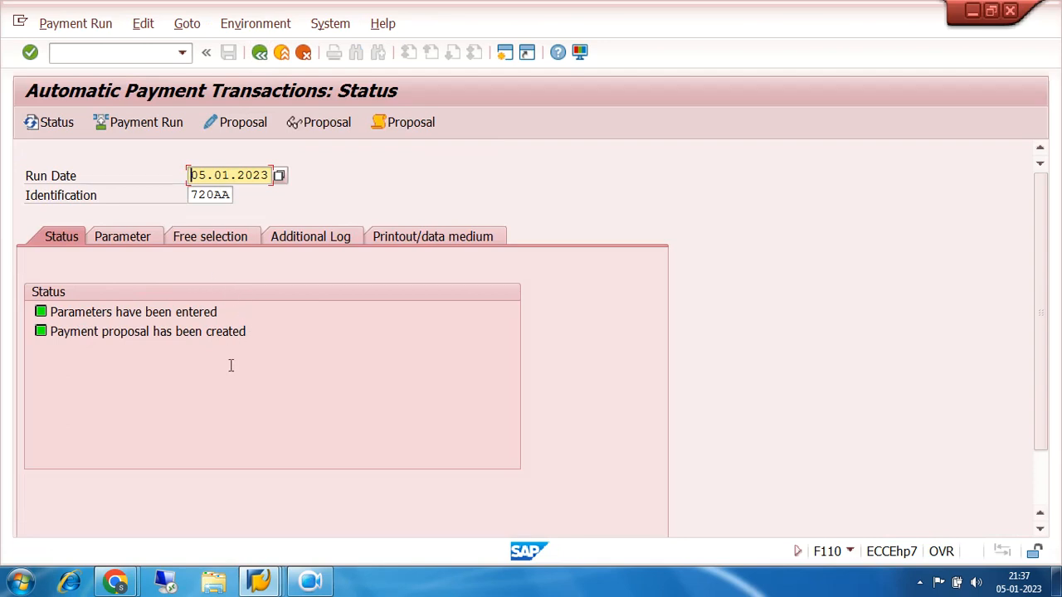
Switch to the SAP Easy Access session and start the vendor line item display, FBL1N
click(259, 580)
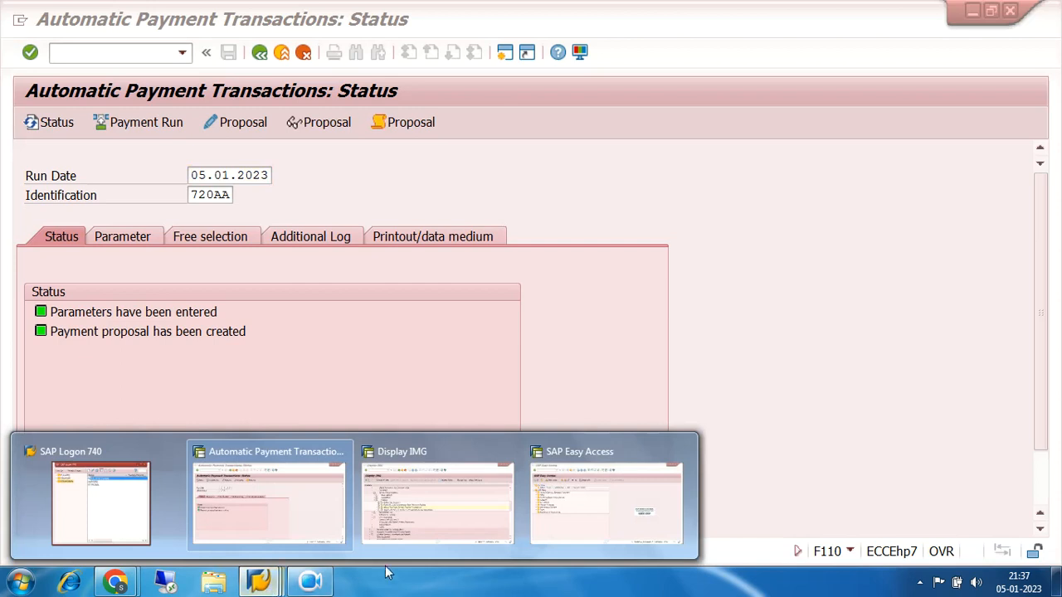
click(574, 509)
click(182, 52)
key(Down)
key(Down)
key(Down)
key(Down)
key(Down)
key(Down)
key(Return)
click(28, 55)
Exclude special G/L transactions from the line item selection and run the report for the vendor's open noted items
scroll(262, 378, down, 2)
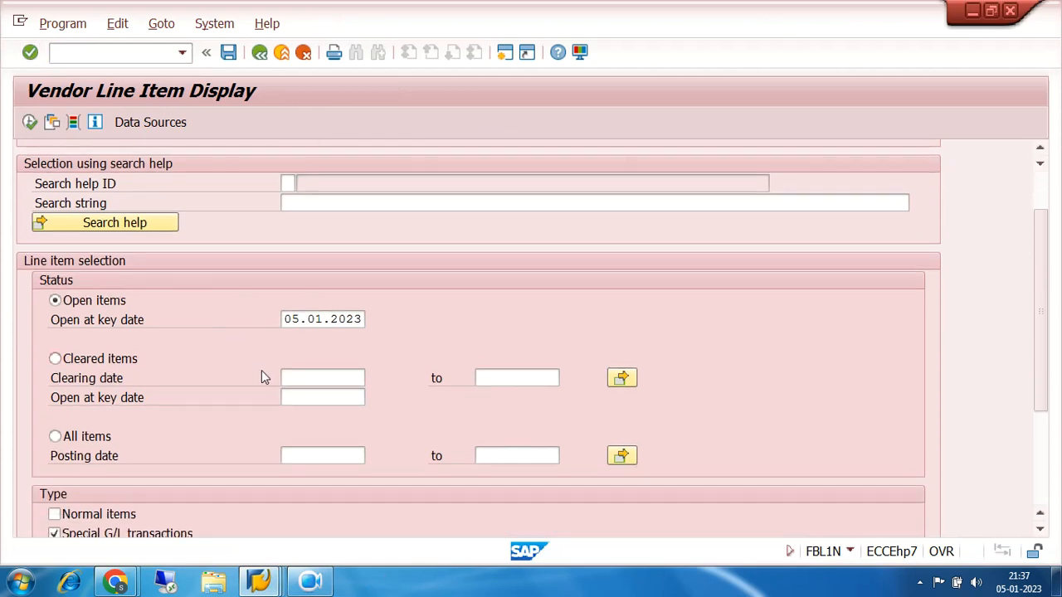
scroll(262, 378, down, 2)
click(54, 465)
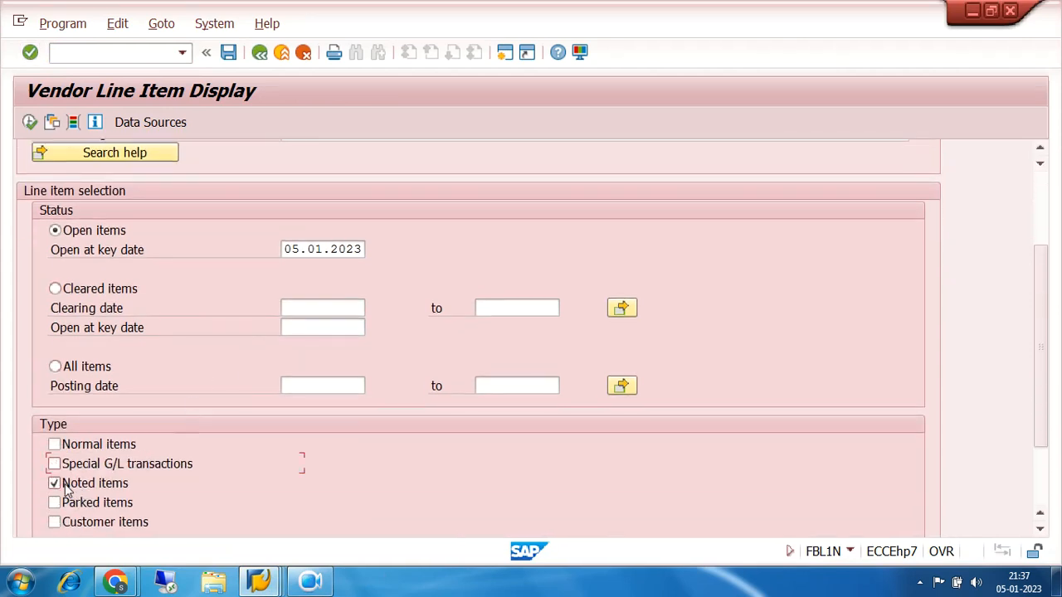
click(29, 122)
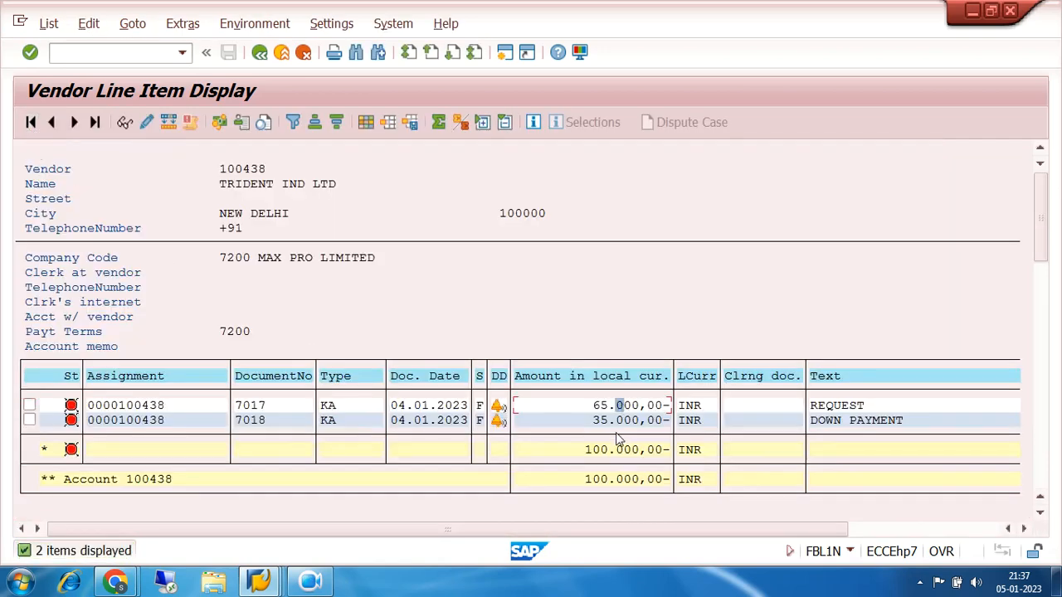
Check the amounts of the noted items 7017 and 7018, and return to the line item selection screen
click(620, 420)
click(619, 406)
click(632, 422)
click(268, 587)
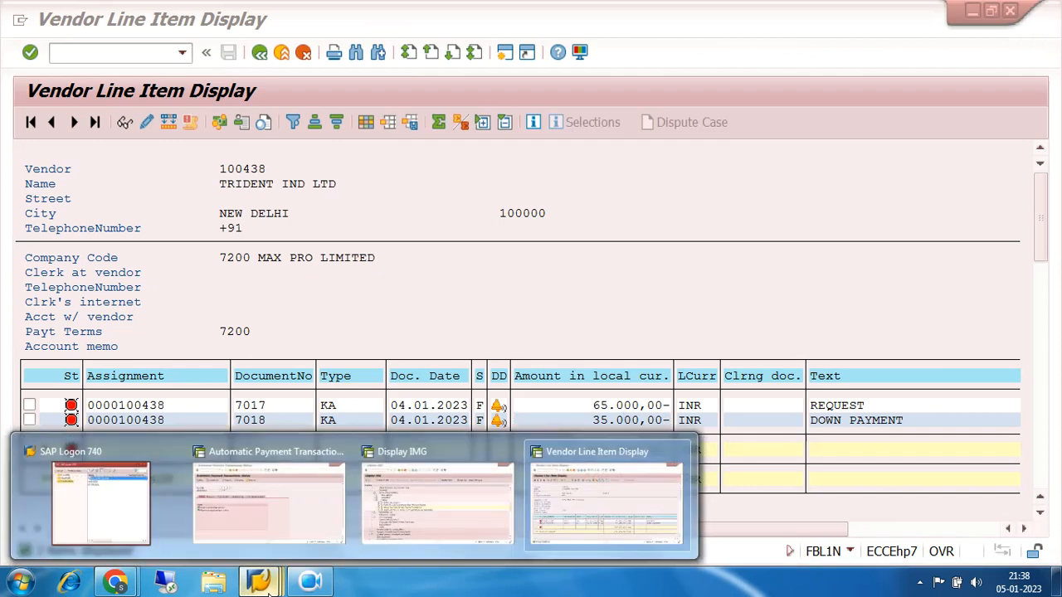
click(604, 508)
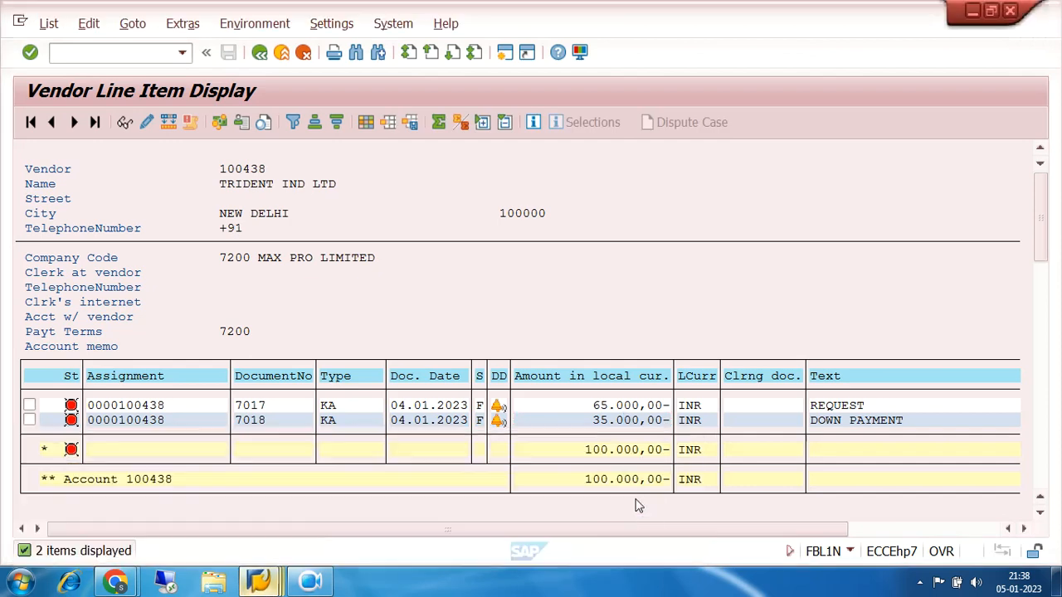
click(260, 52)
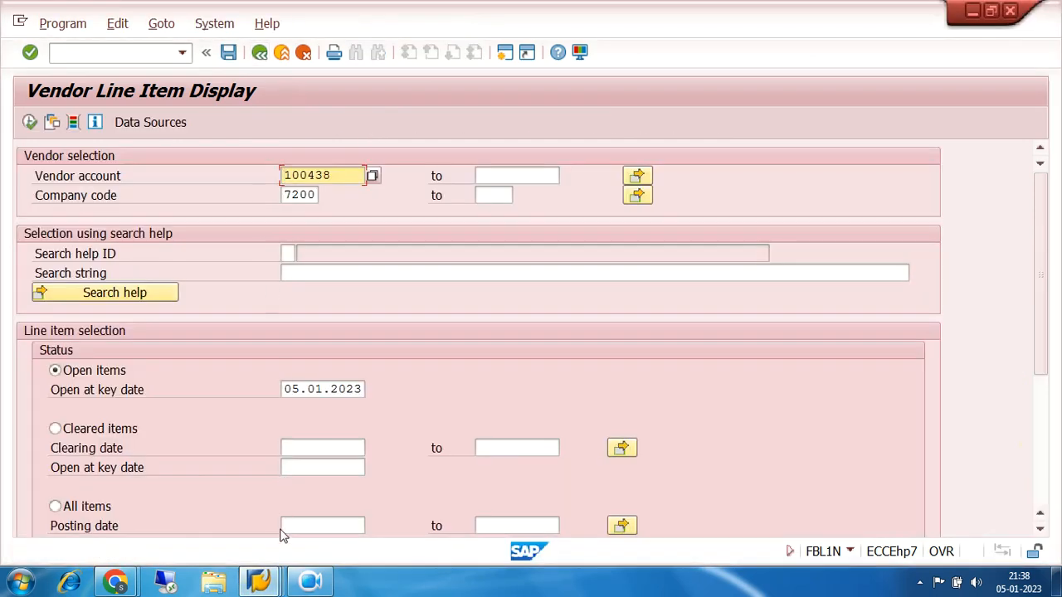
Switch to the Automatic Payment Transactions session, schedule the payment run to start immediately on 05.01.2023, and refresh the run status
click(259, 581)
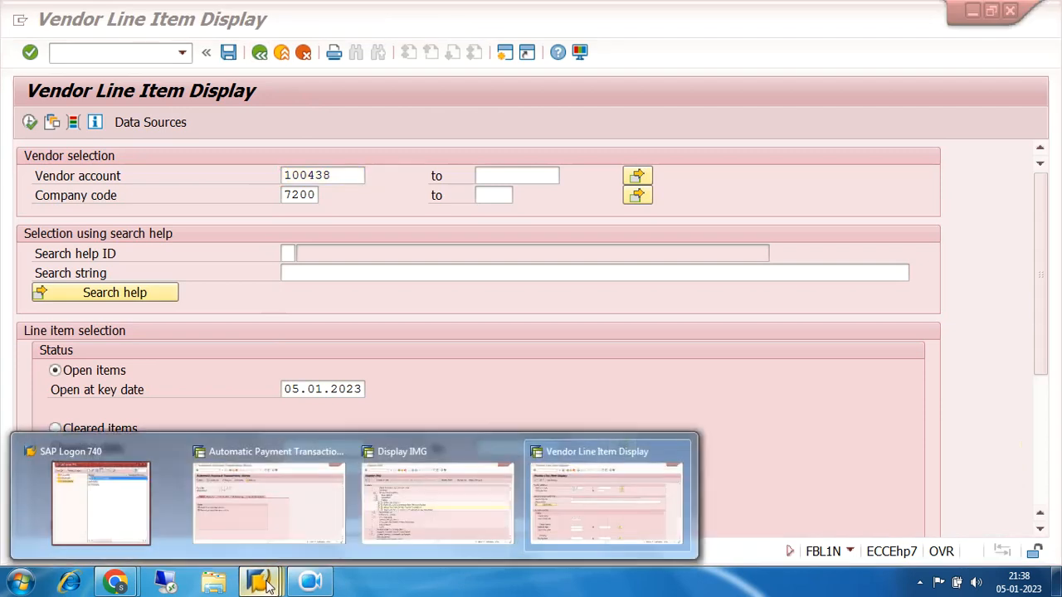
click(265, 528)
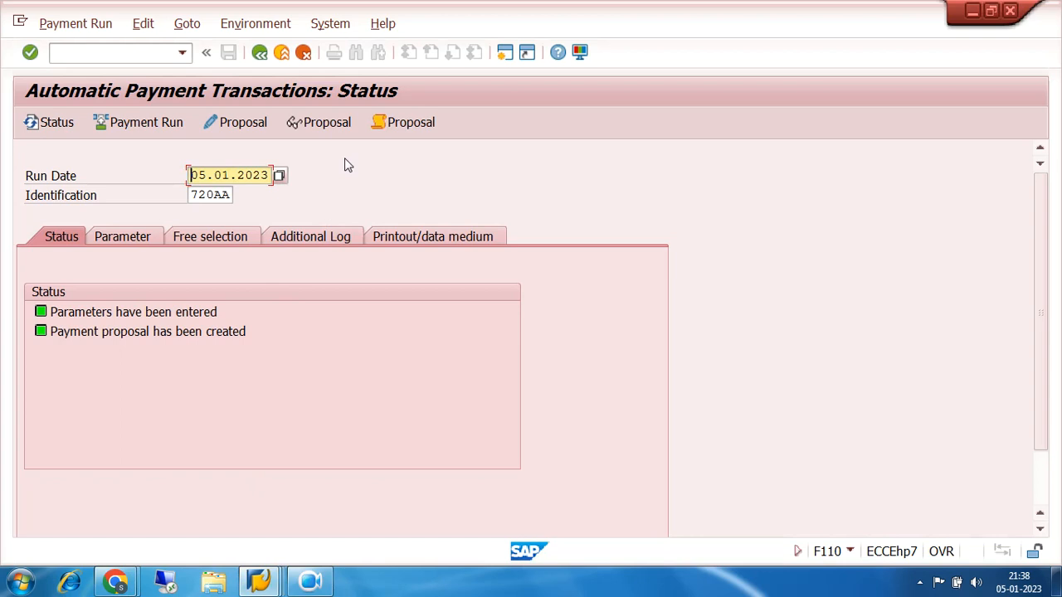
click(146, 122)
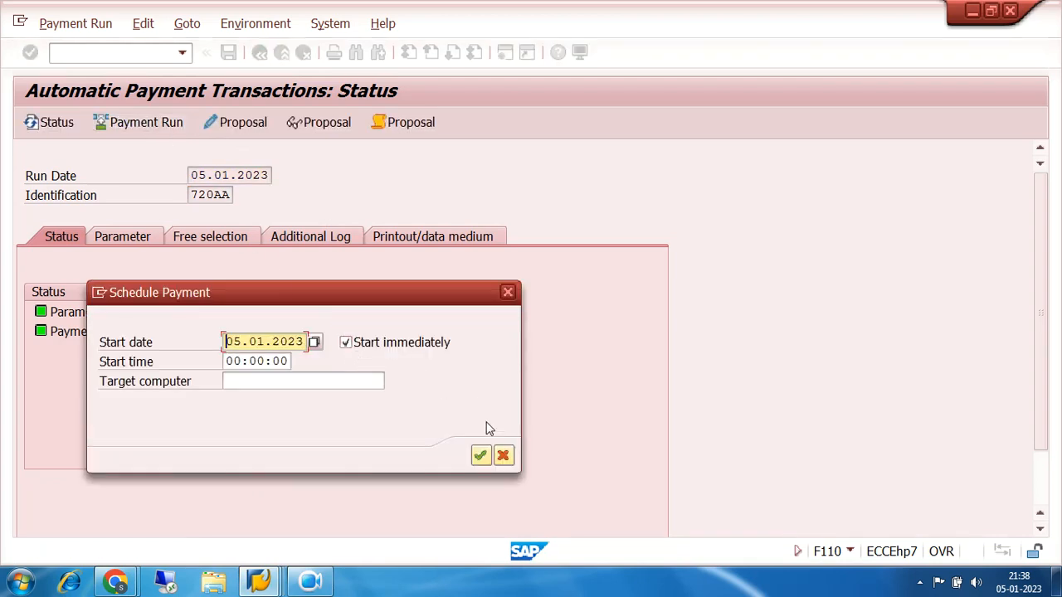
click(480, 455)
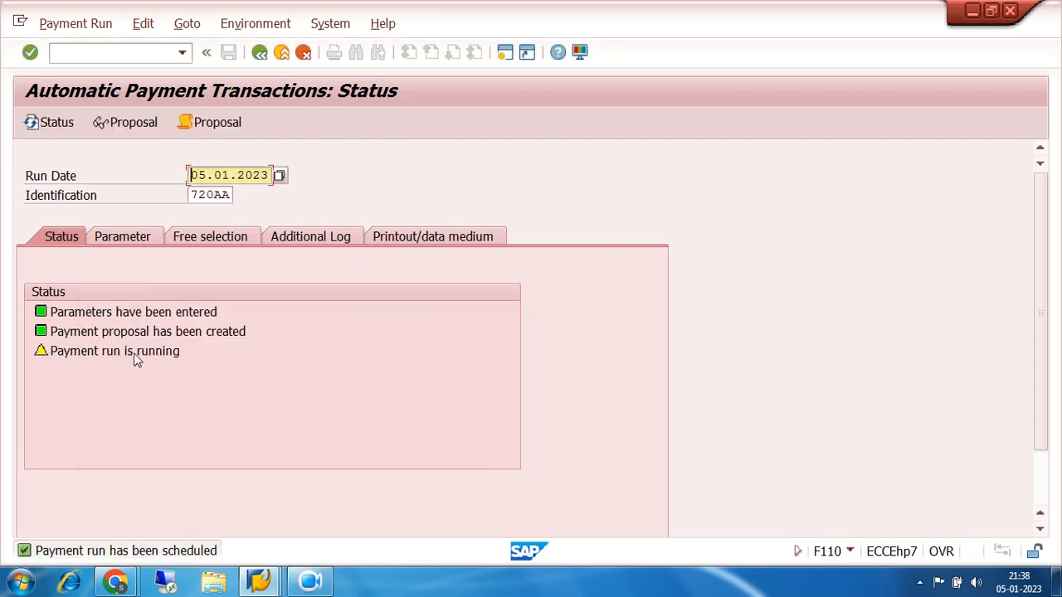
click(44, 124)
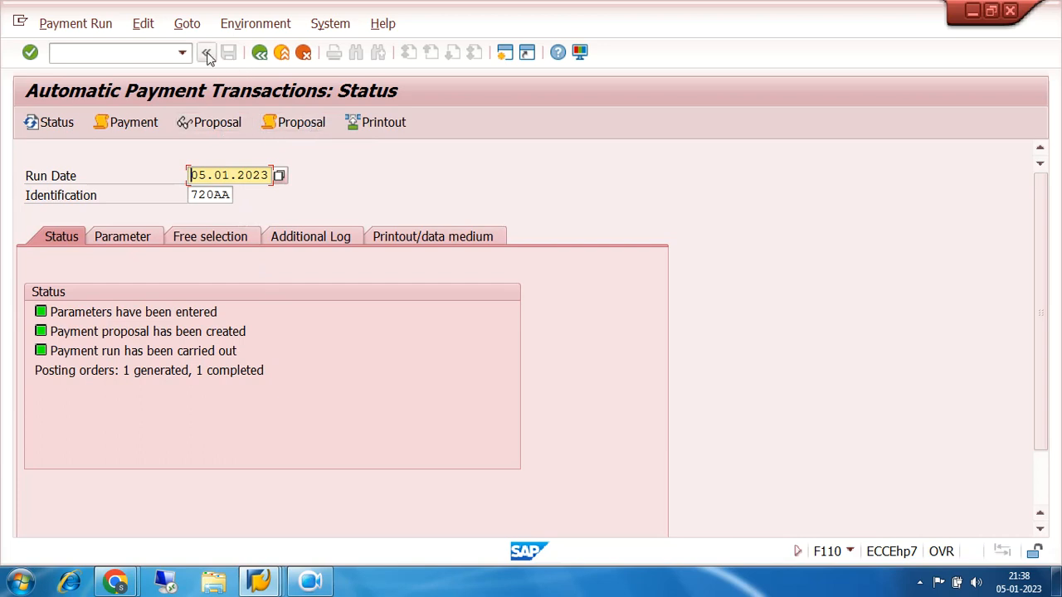
Display the last document in FB03 and return to the SAP Easy Access screen
click(161, 53)
text(/NFB0)
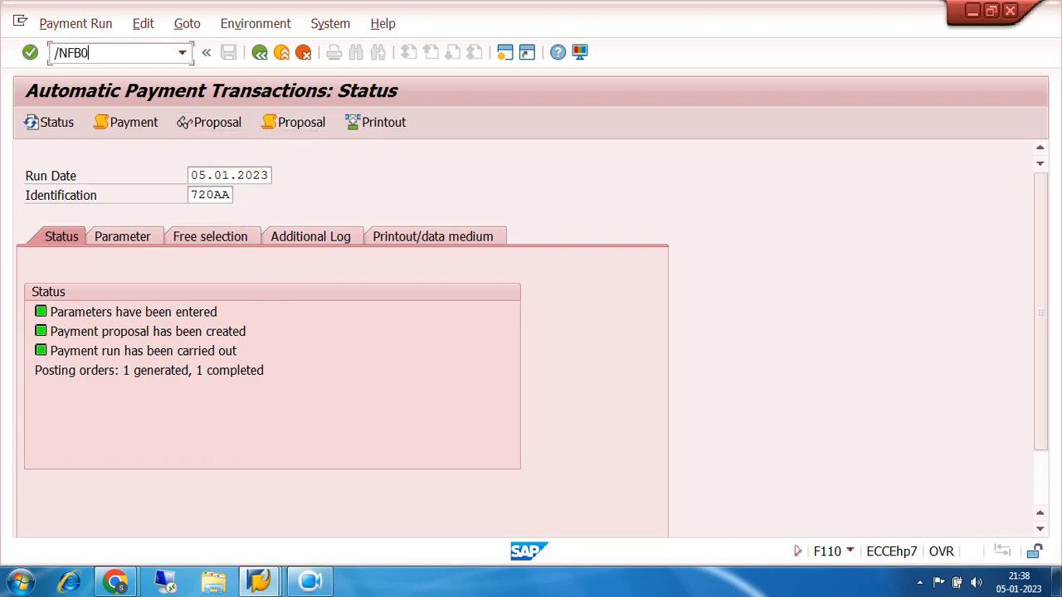
text(3)
key(Return)
key(Return)
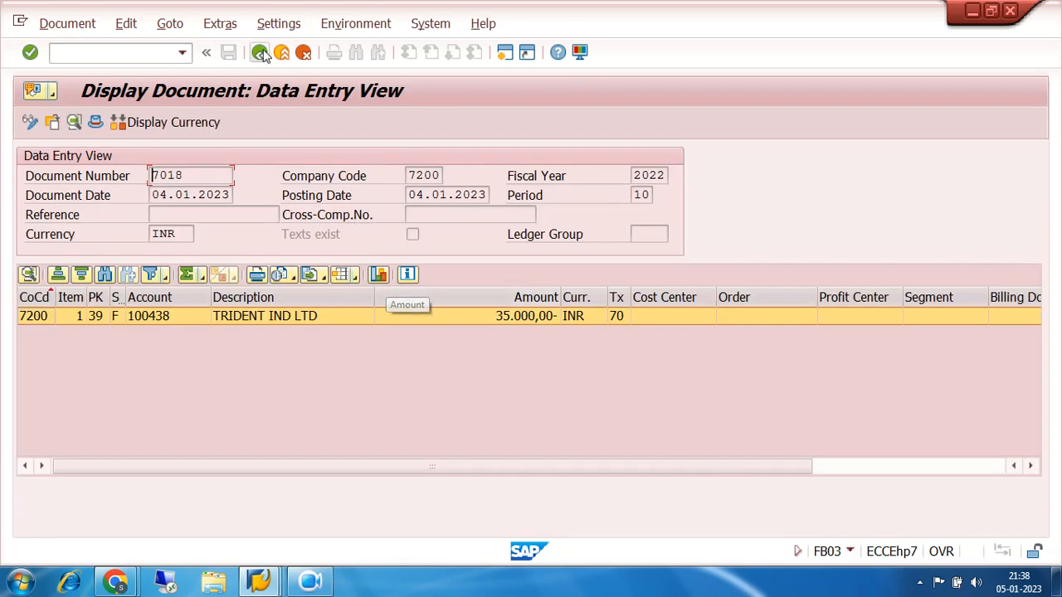
click(260, 53)
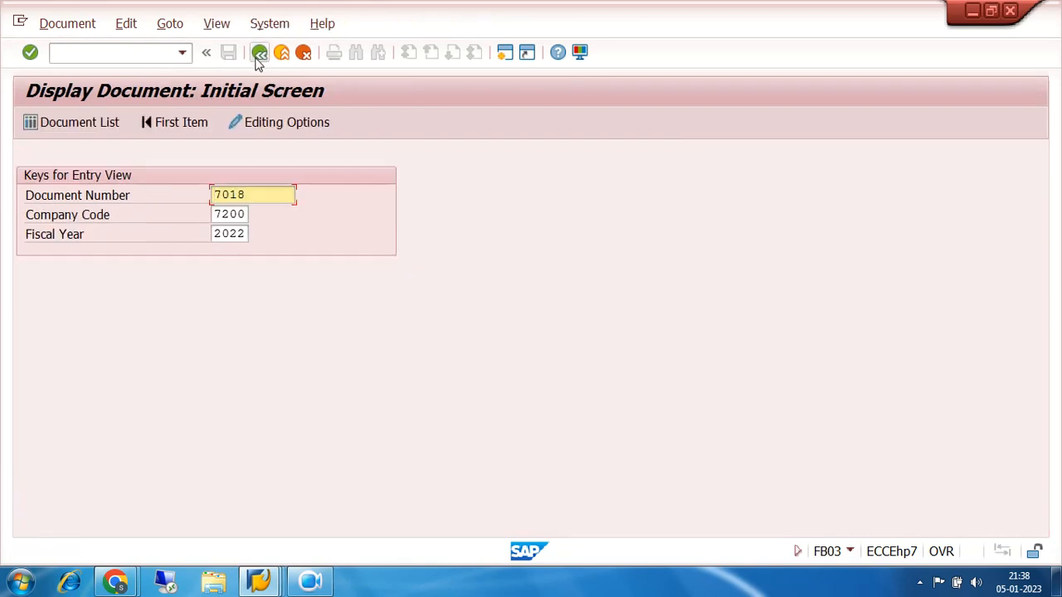
click(260, 53)
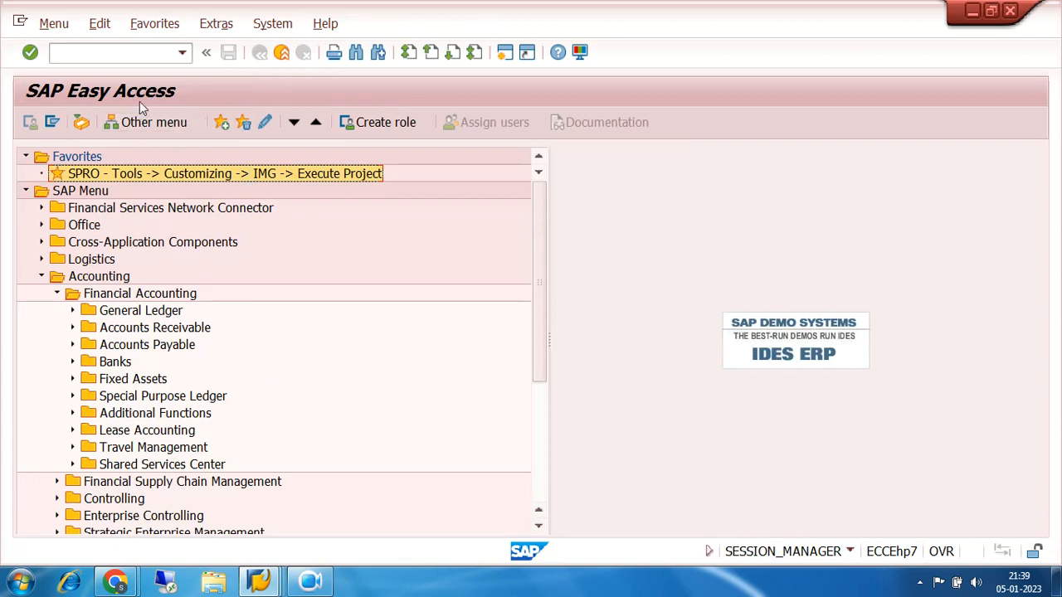
Start the vendor line item display, FBL1N, and run it for the vendor's open noted items at 05.01.2023
click(182, 53)
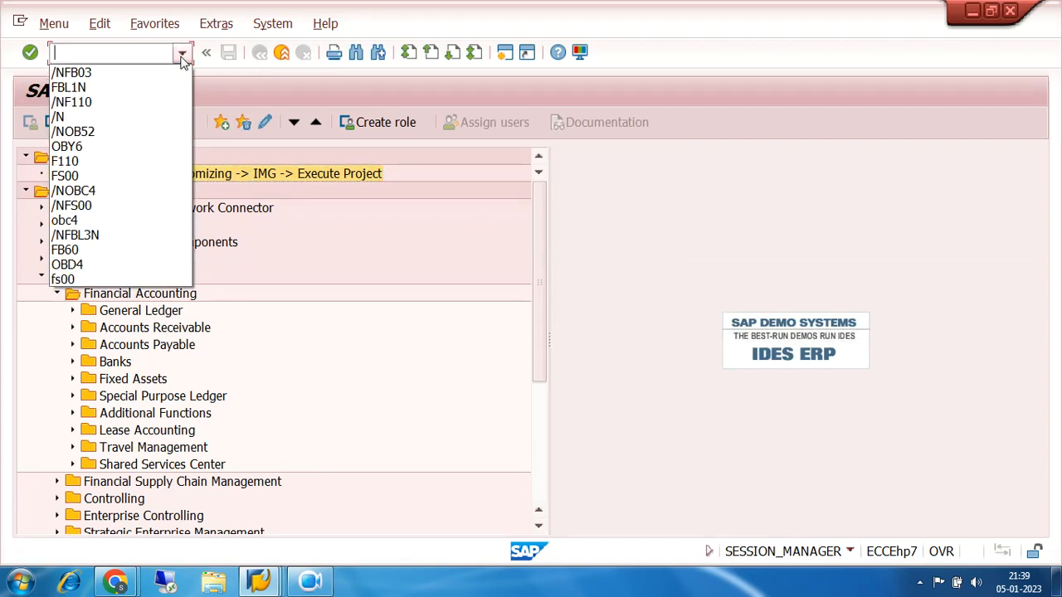
click(148, 87)
click(30, 53)
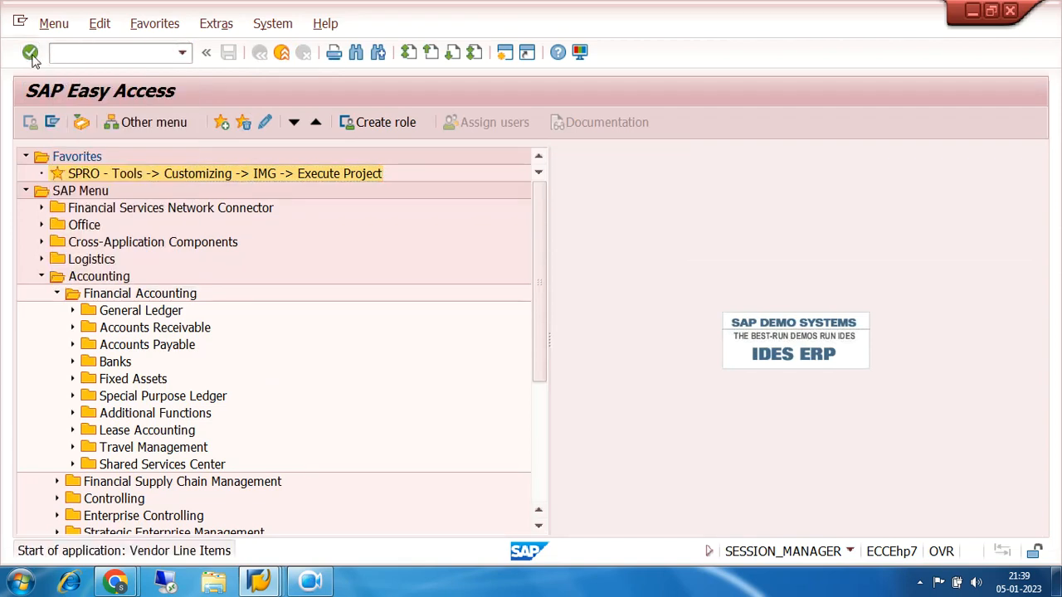
scroll(486, 314, down, 3)
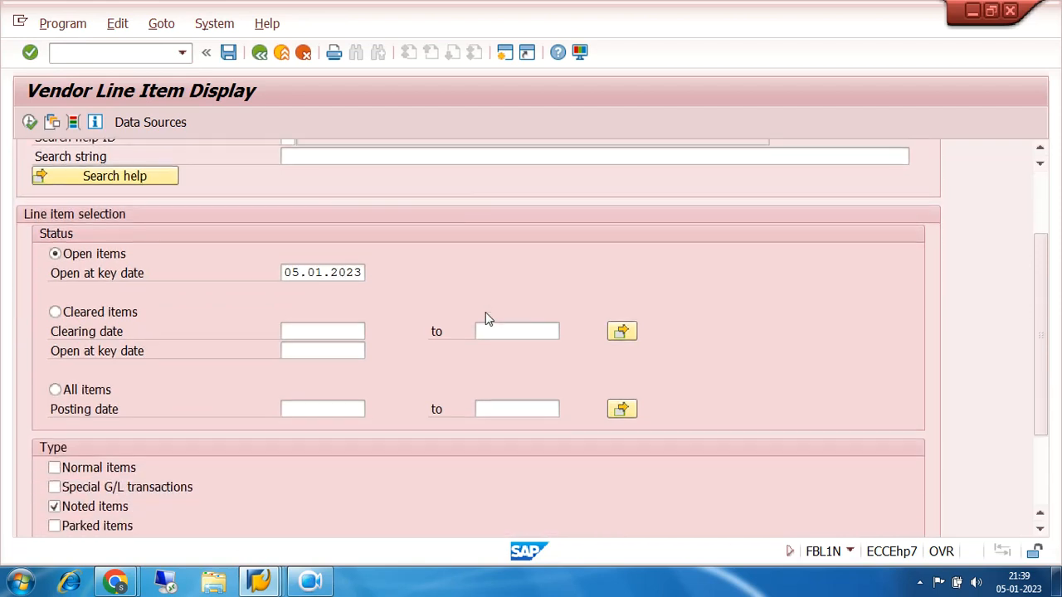
click(29, 122)
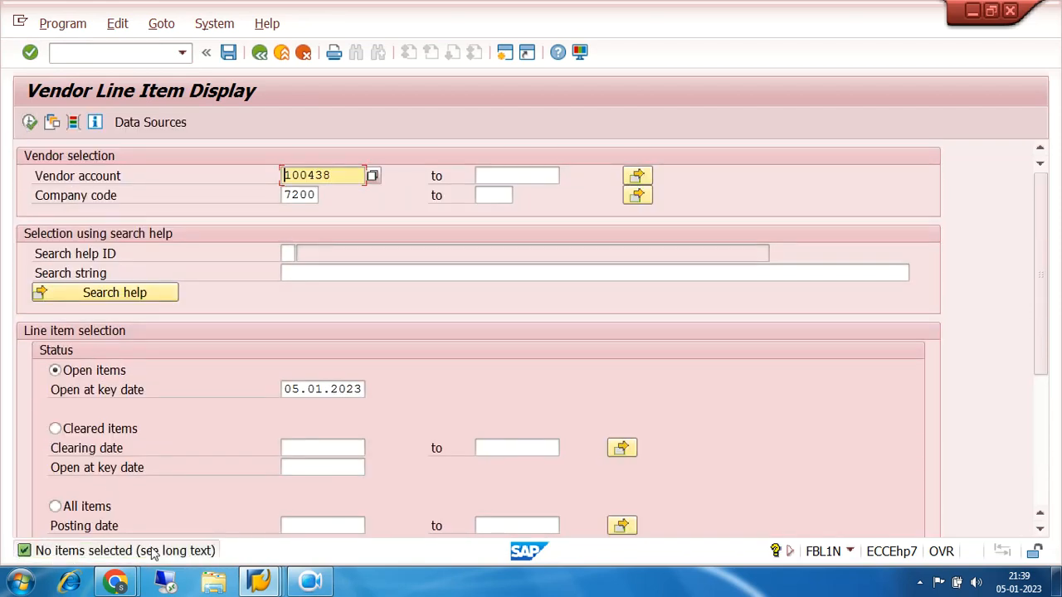
Change the item type from noted items to special G/L transactions and run the report for the vendor's open items
scroll(438, 360, down, 3)
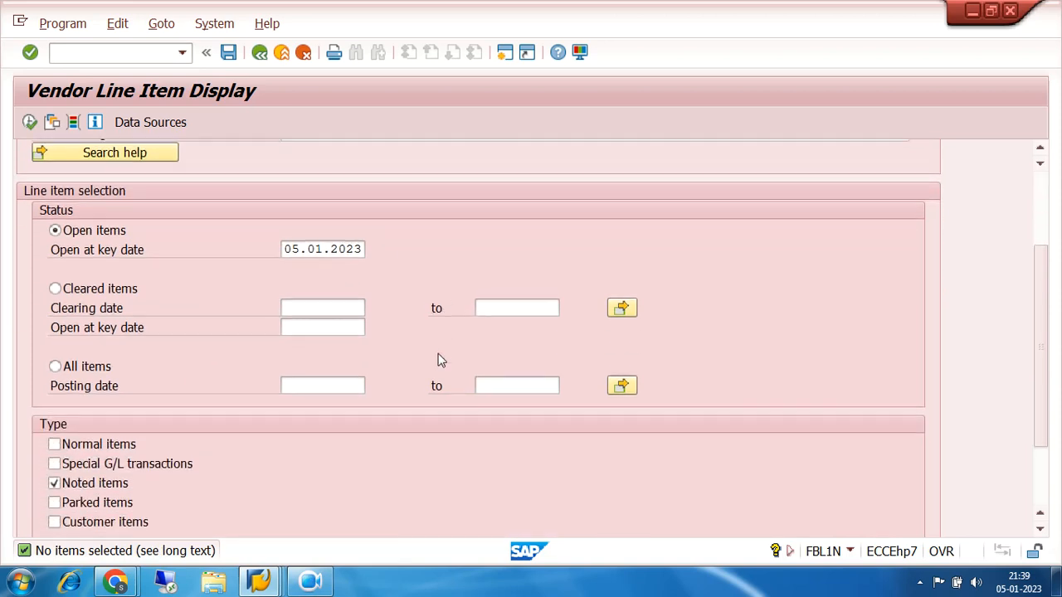
click(55, 418)
click(56, 438)
scroll(259, 423, up, 3)
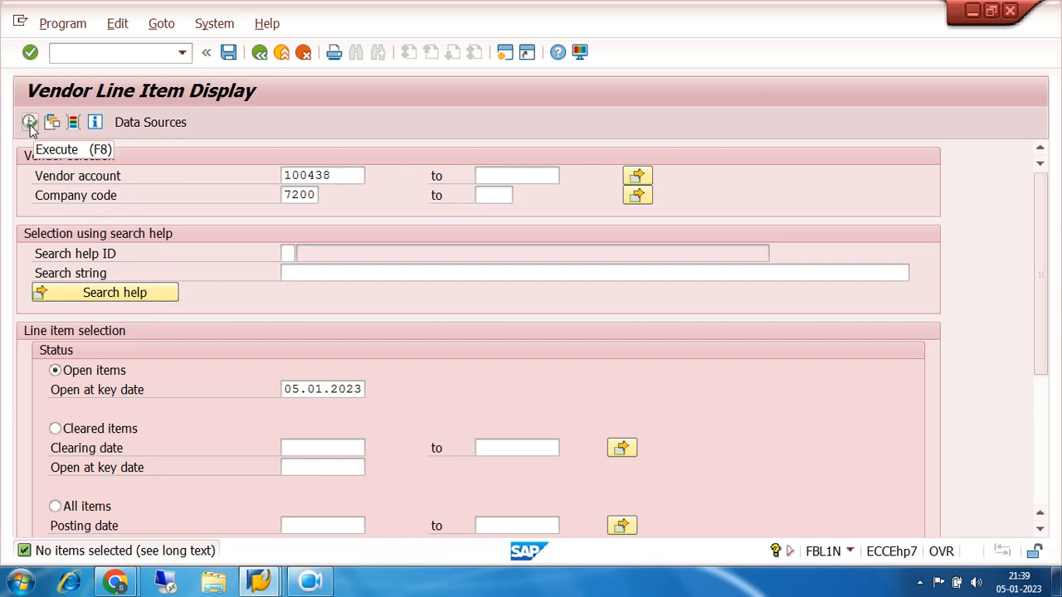
scroll(267, 391, down, 3)
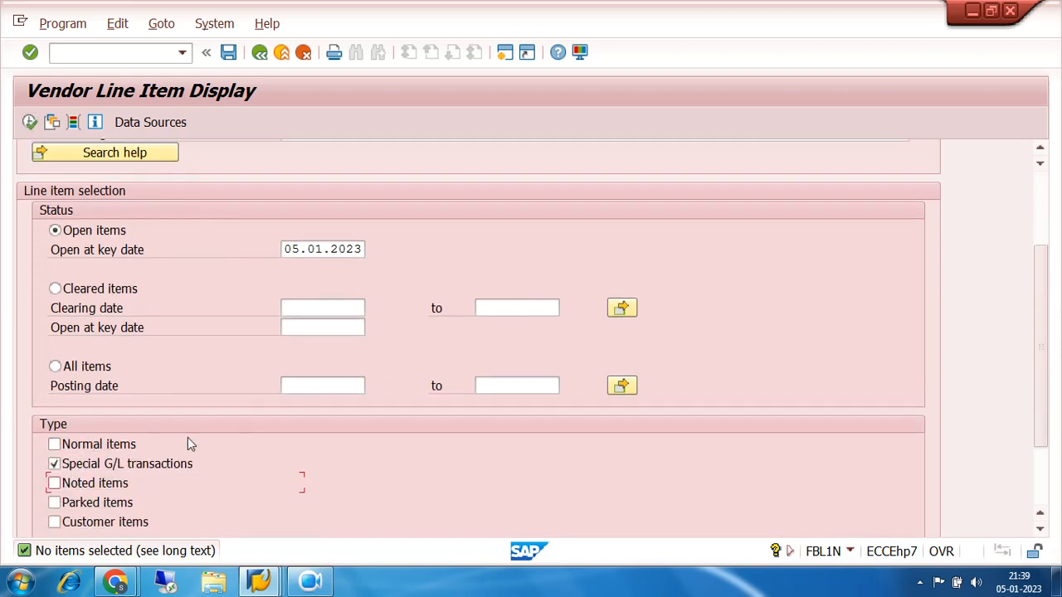
scroll(244, 385, up, 1)
scroll(243, 379, up, 2)
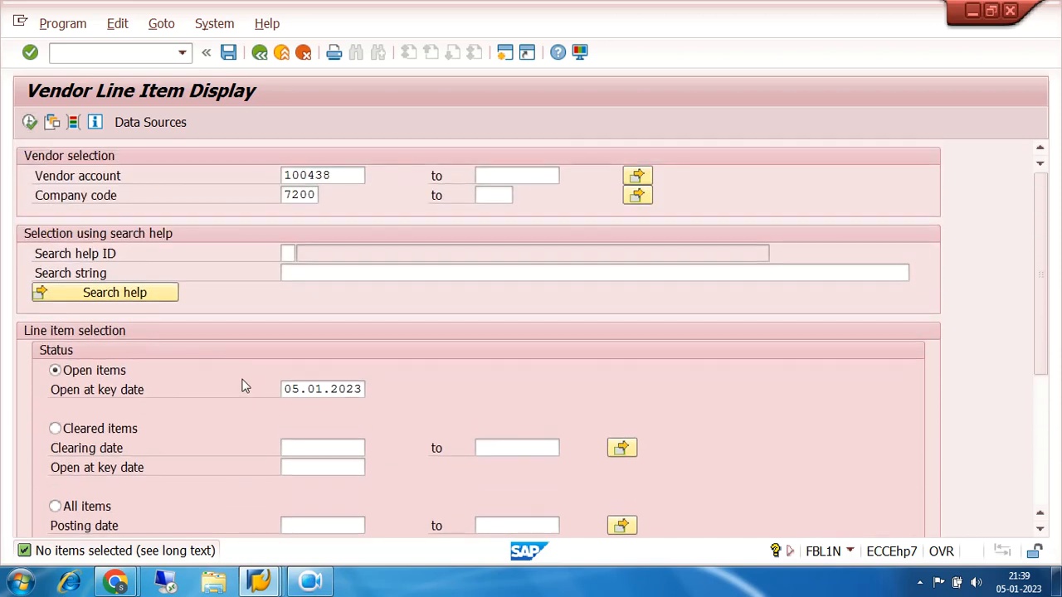
click(29, 122)
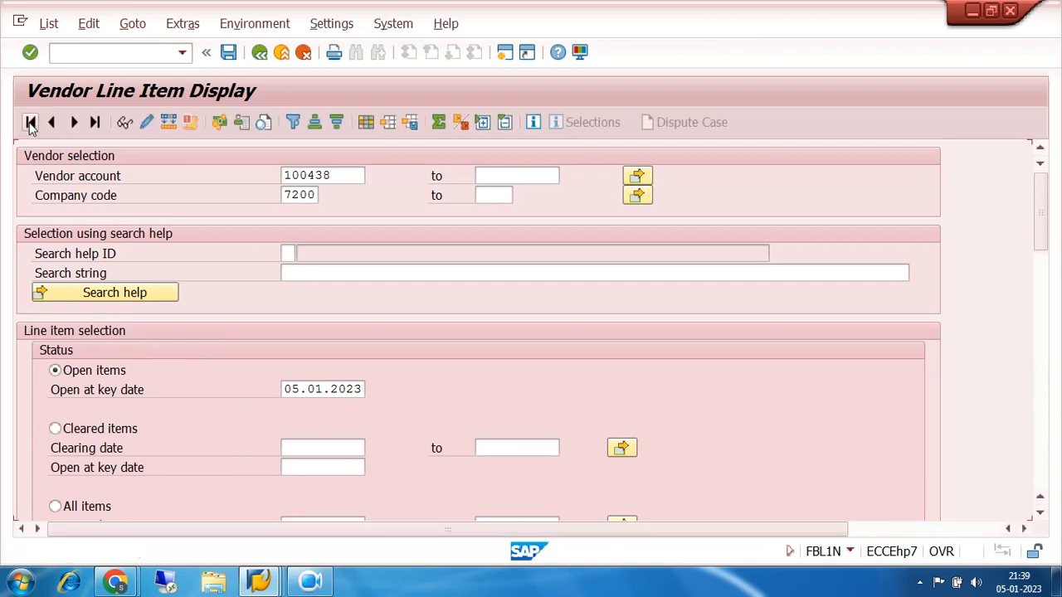
scroll(645, 297, down, 1)
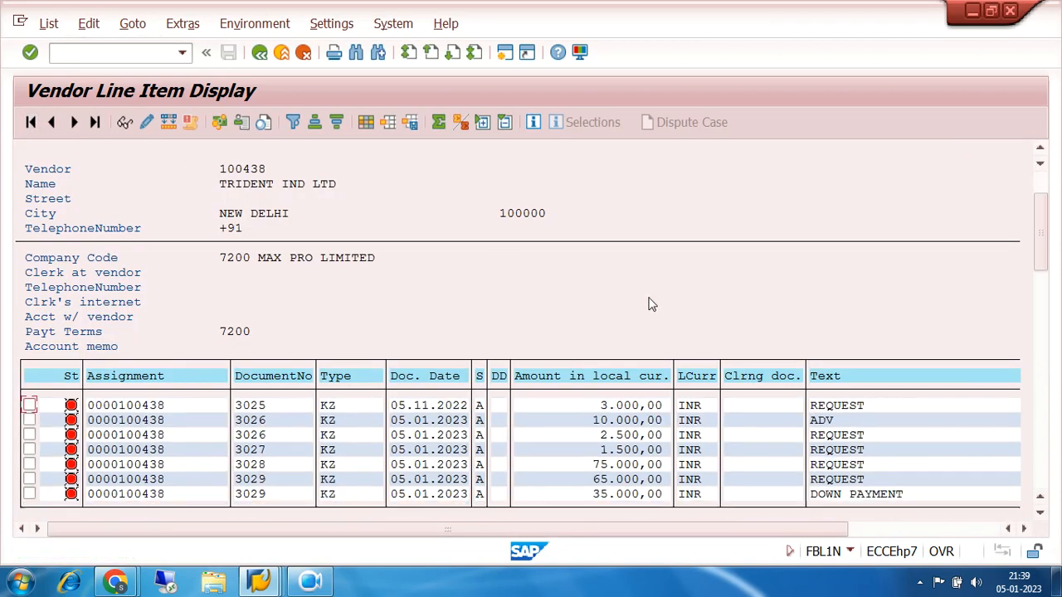
Open the 65.000,00 item of document 3029 from the line item list and display the whole document
click(608, 481)
click(480, 481)
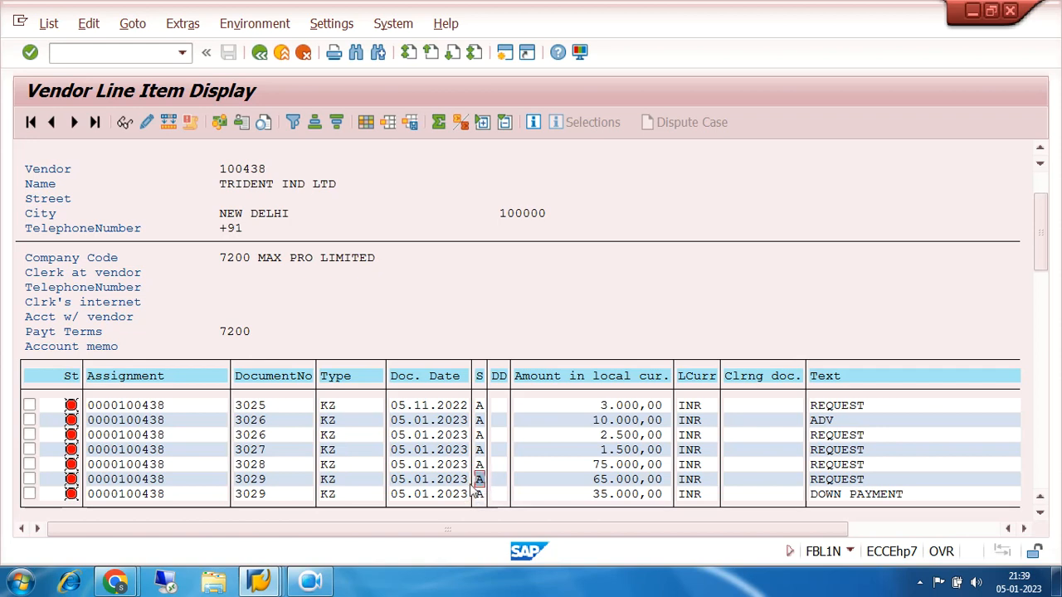
click(260, 494)
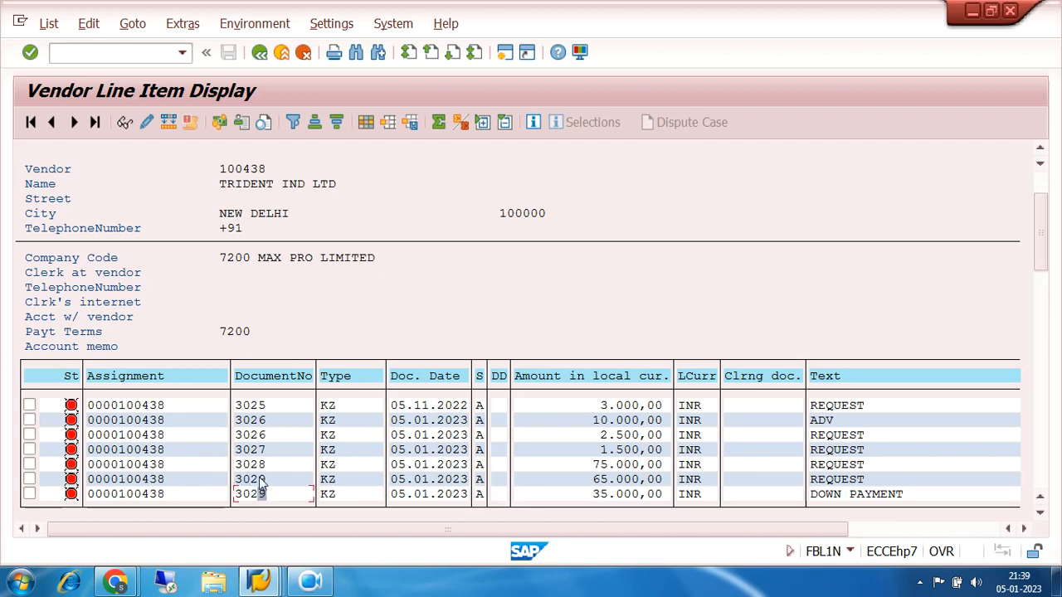
double_click(260, 482)
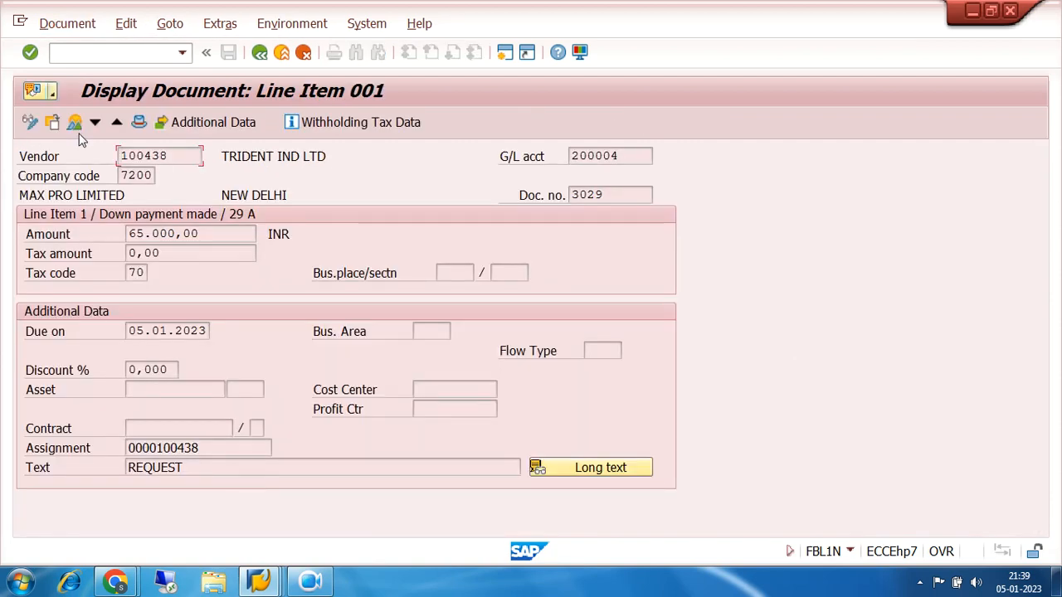
click(75, 125)
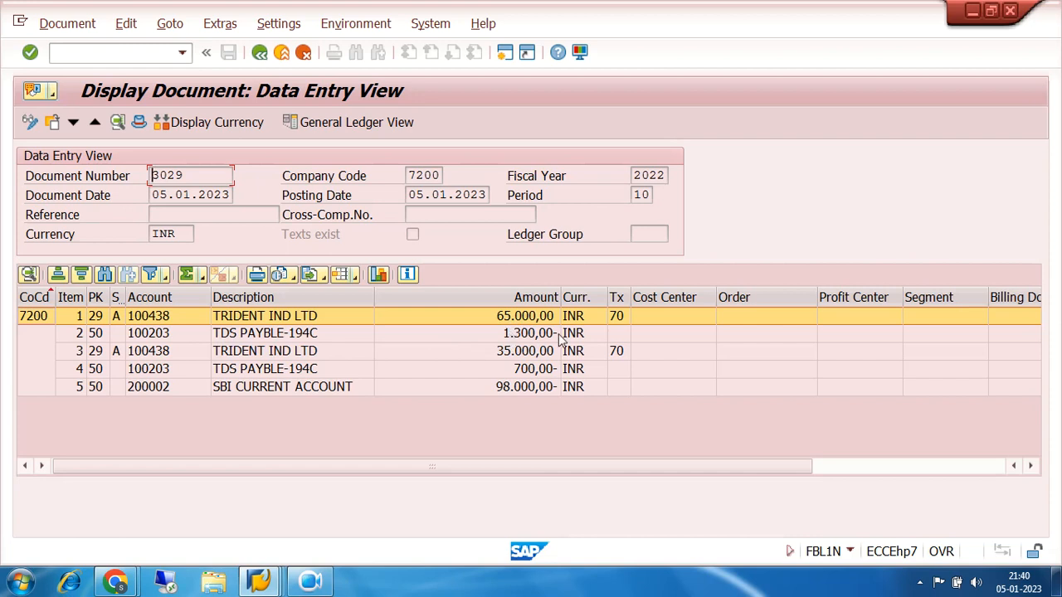
Examine the second vendor line, its TDS payable line and the SBI current account line of document 3029
click(222, 355)
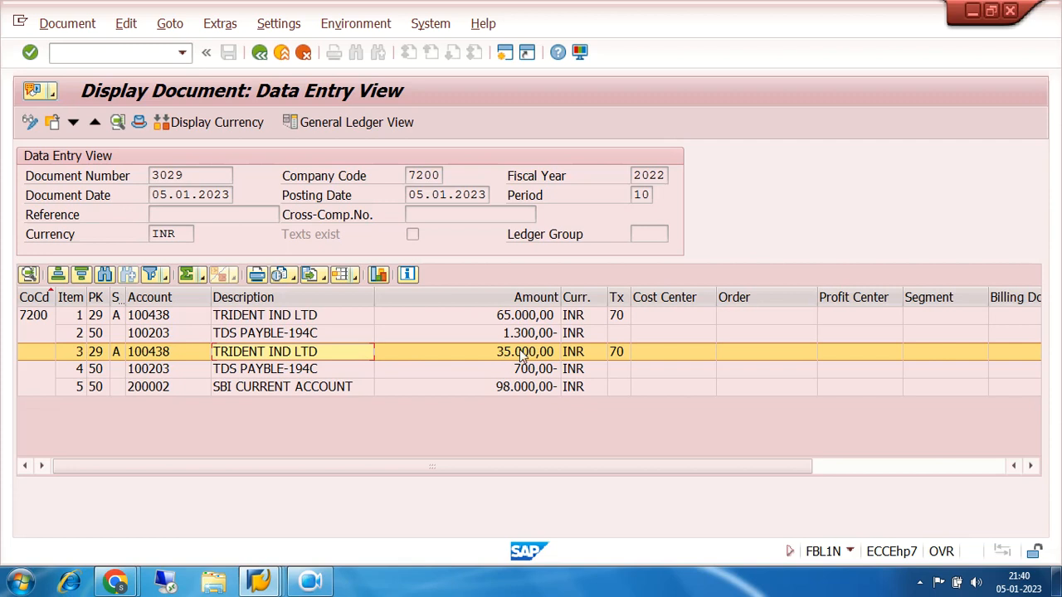
click(239, 374)
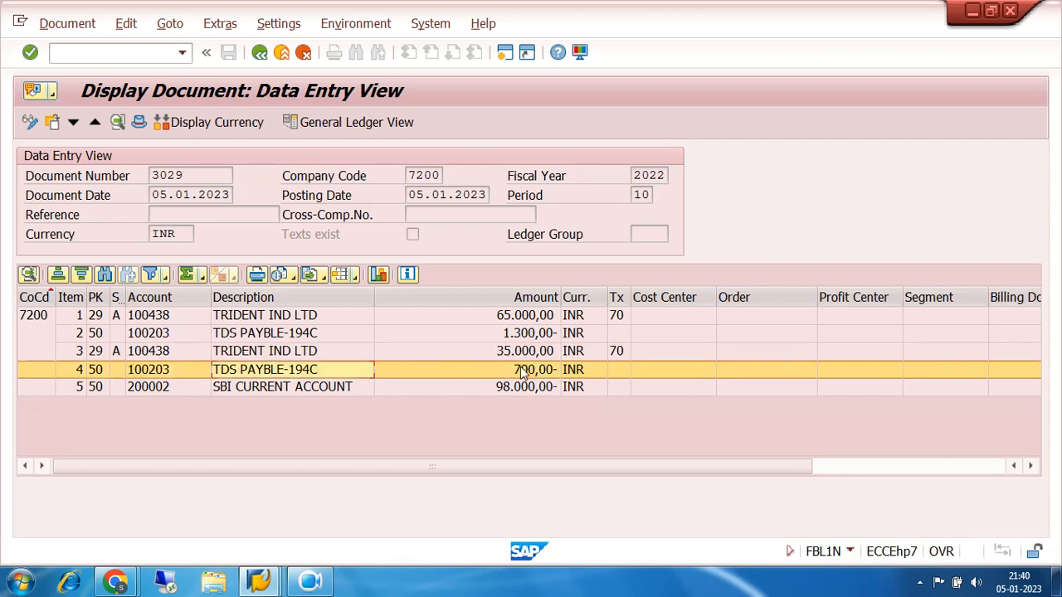
click(244, 395)
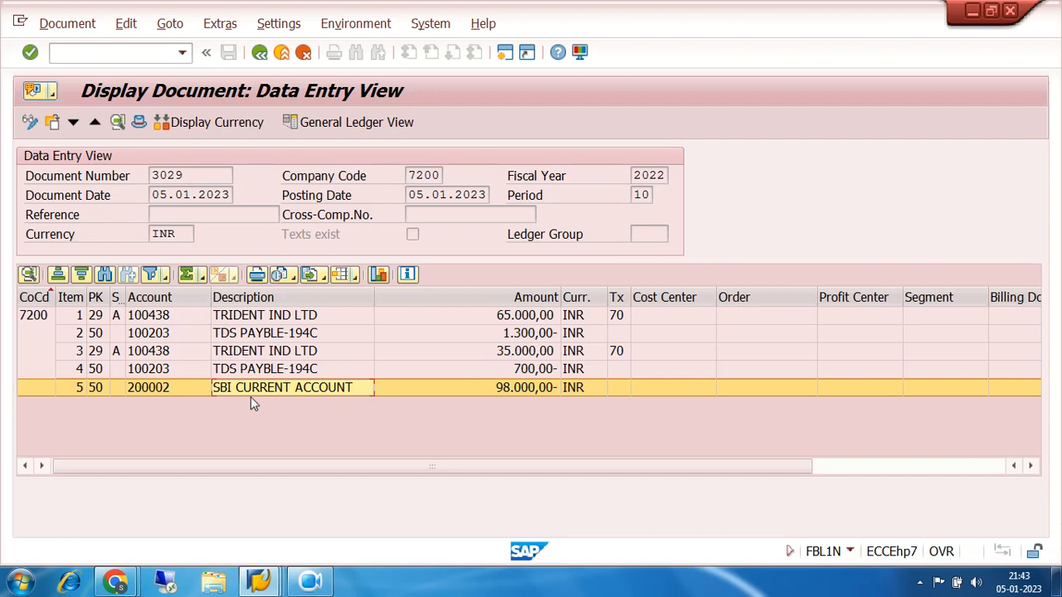
Switch to the other Vendor Line Item Display session and start the down payment request transaction, F-47
click(262, 581)
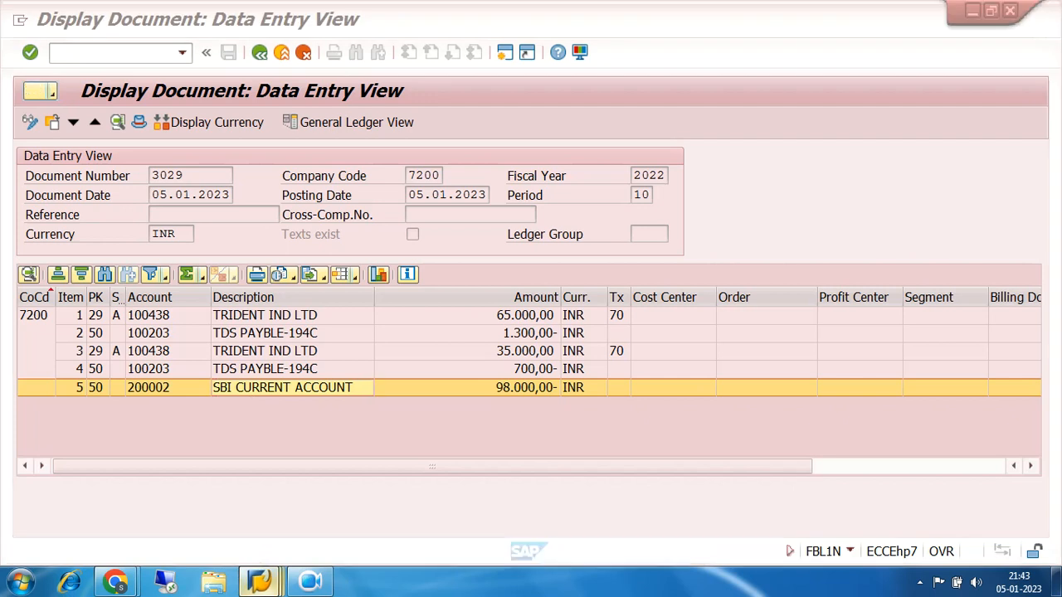
click(593, 524)
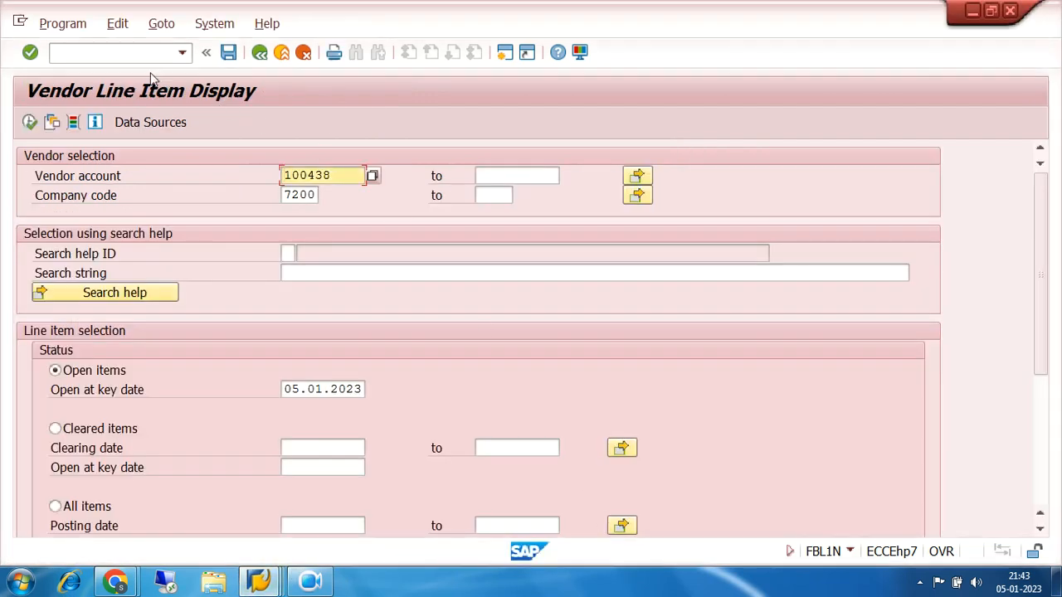
click(132, 53)
text(/)
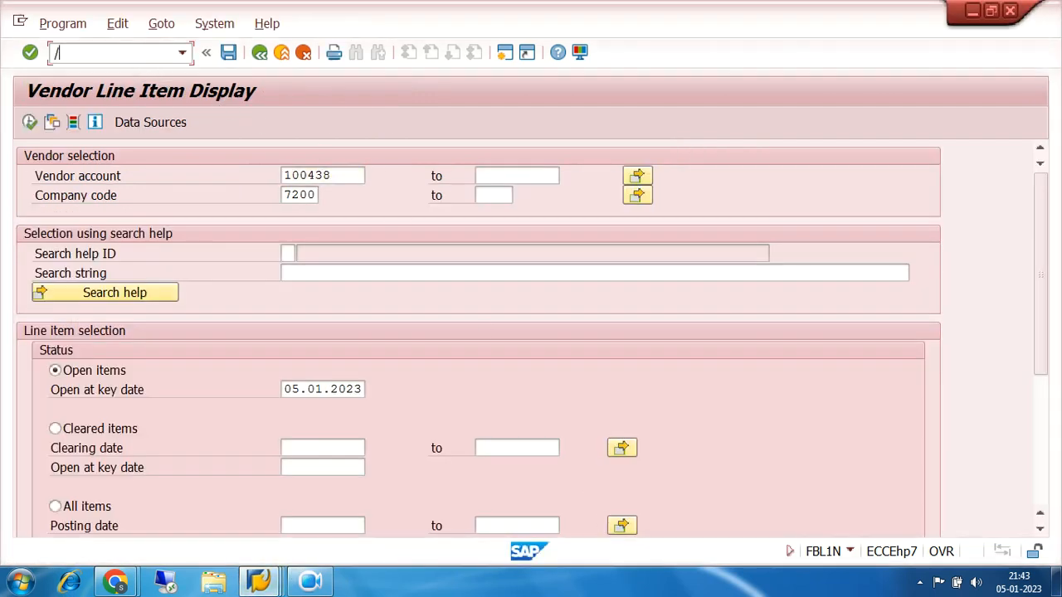
text(NF-47)
key(Return)
Set both the document date and the posting date of the down payment request to 04.01.2023
key(BackSpace)
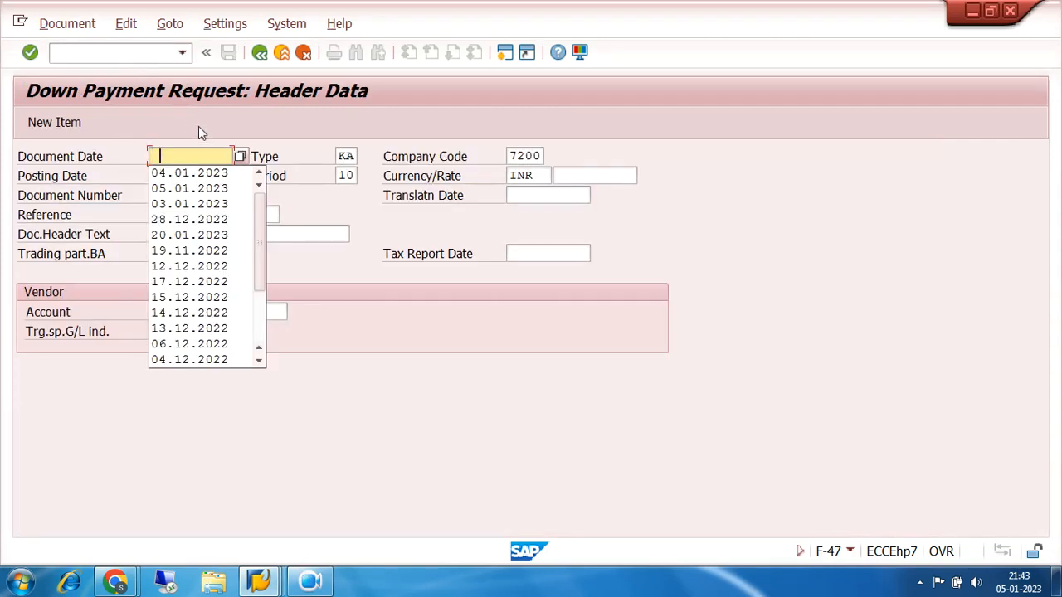
click(202, 170)
key(Tab)
key(Tab)
key(Tab)
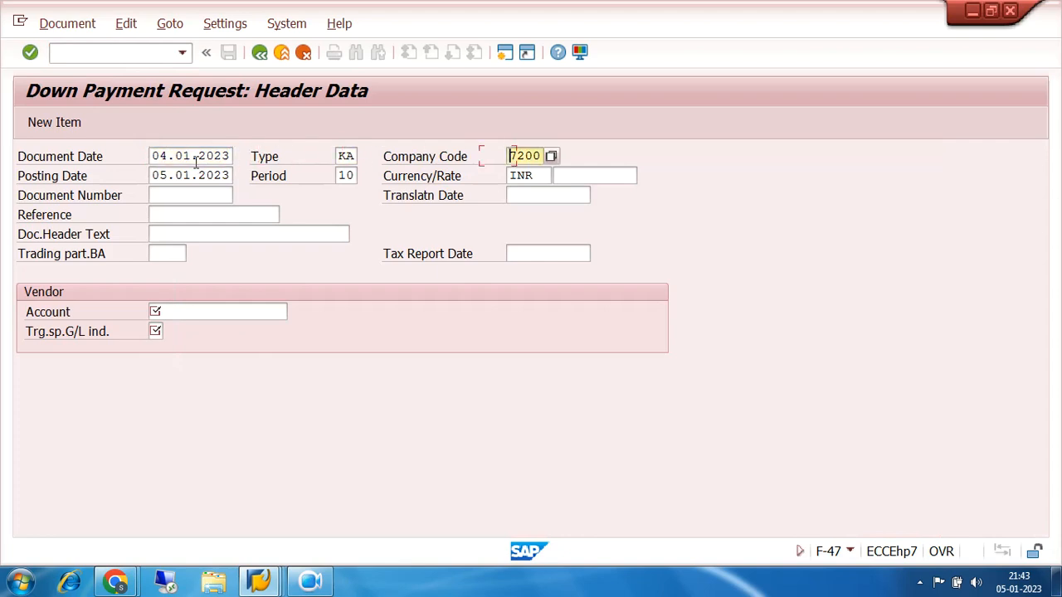
text(4)
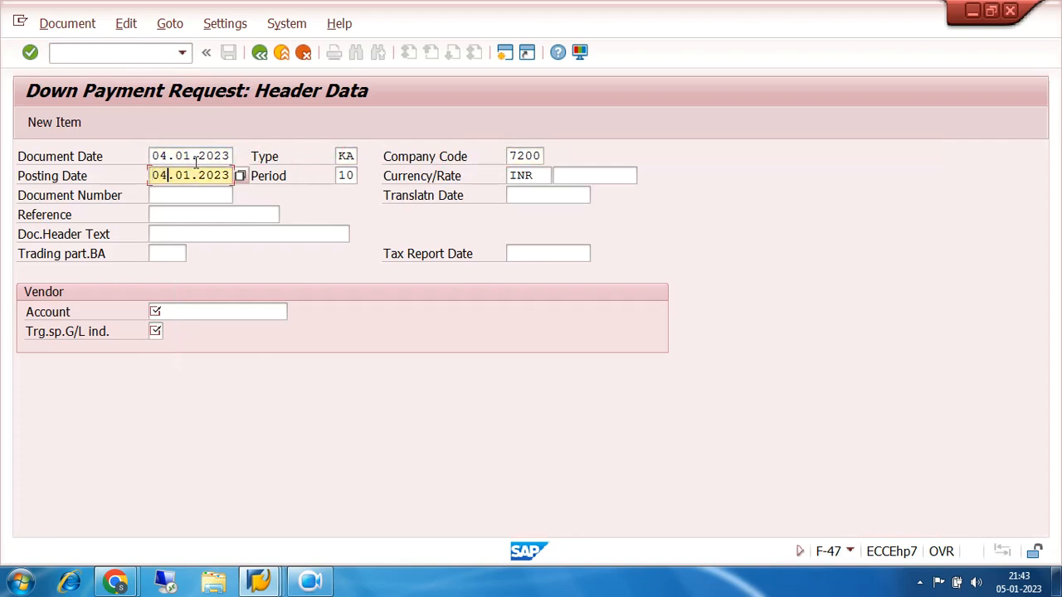
Enter the vendor account with target special G/L indicator A and proceed to the vendor item of the down payment request
click(184, 309)
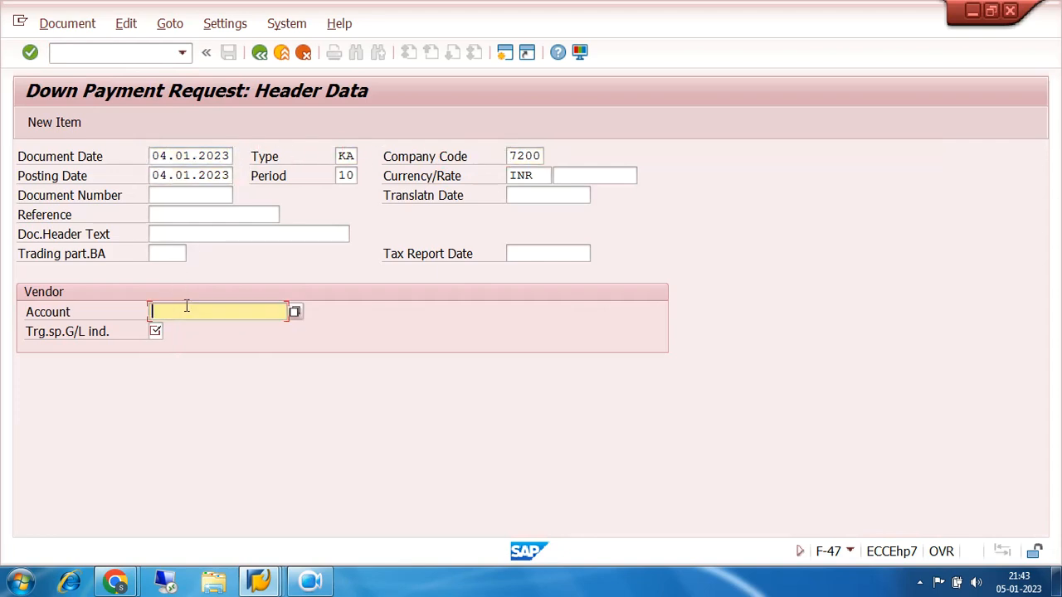
key(BackSpace)
click(196, 330)
click(152, 331)
key(BackSpace)
click(160, 350)
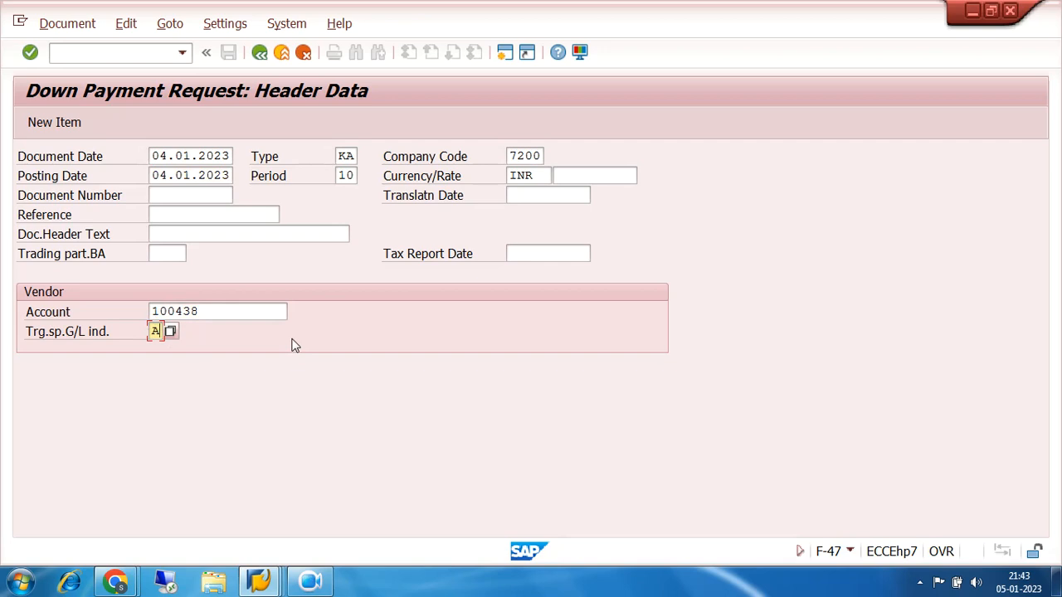
key(Return)
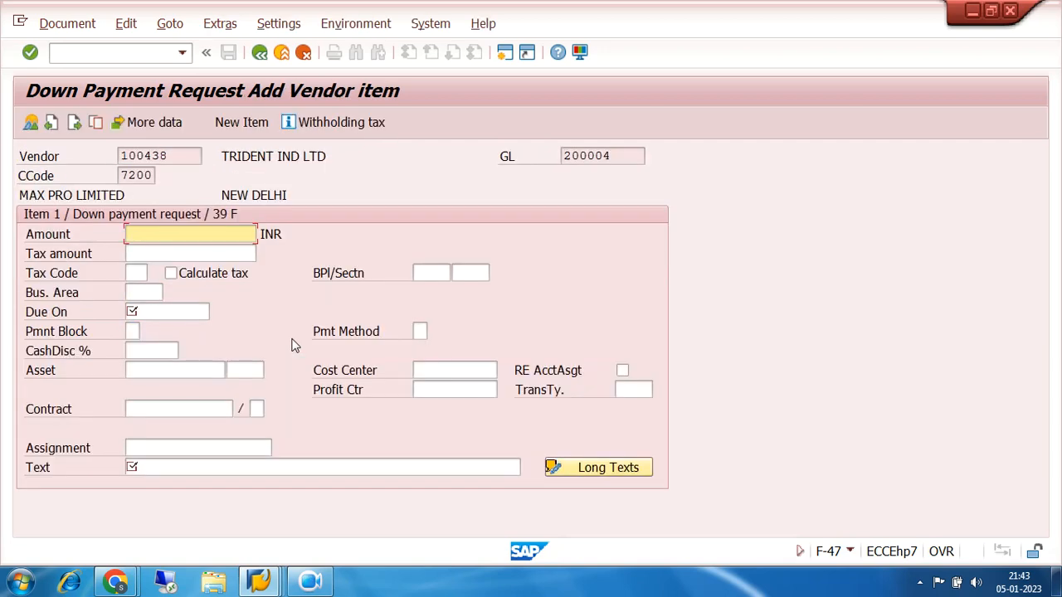
Fill in the vendor item with amount 35000, due date 05.01.2023, text REQUEST and tax code 70
click(182, 237)
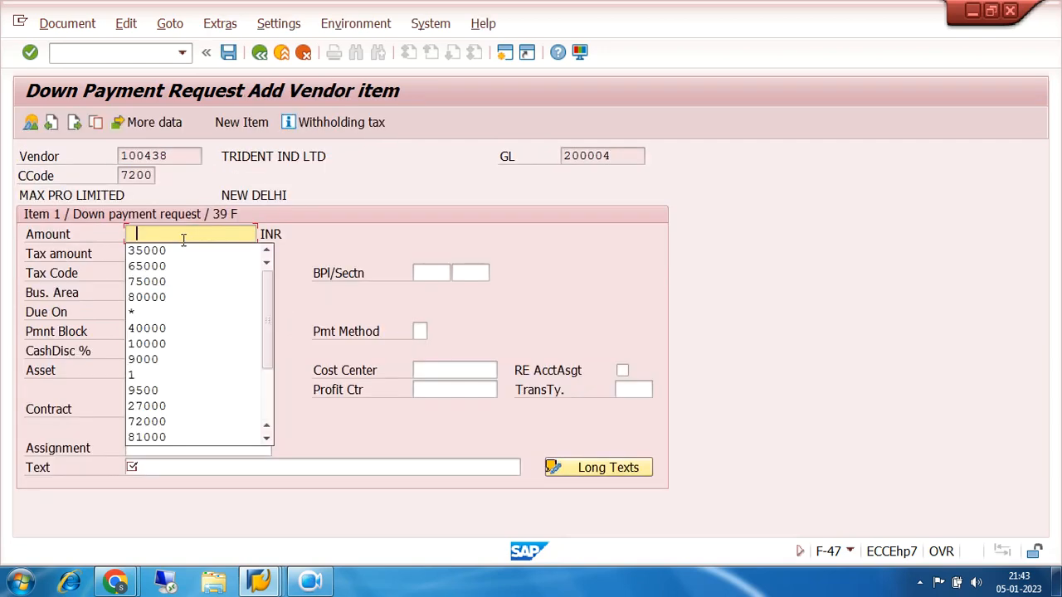
click(184, 248)
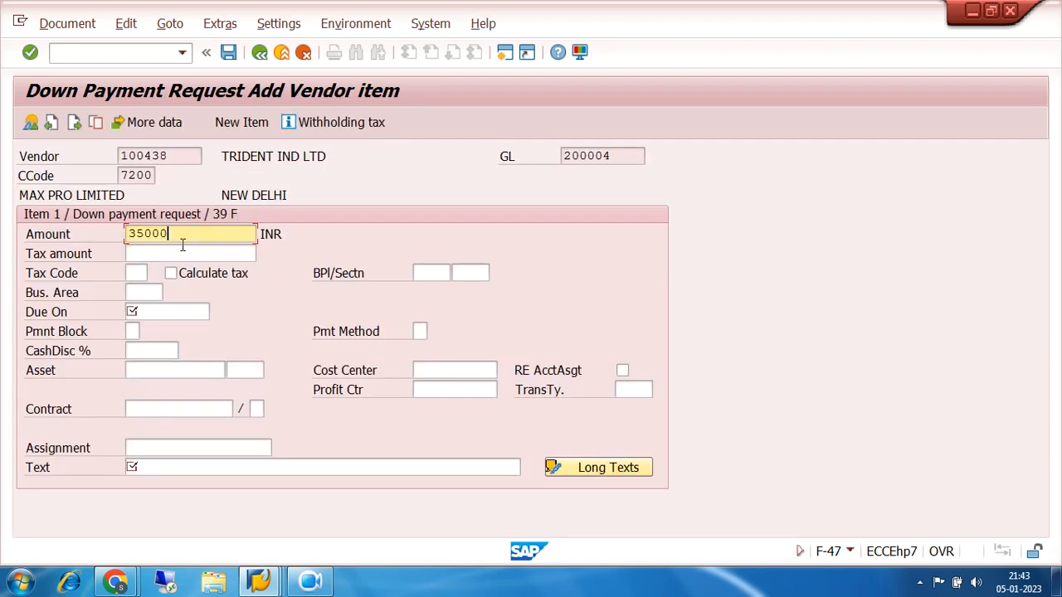
click(159, 311)
click(166, 331)
click(168, 467)
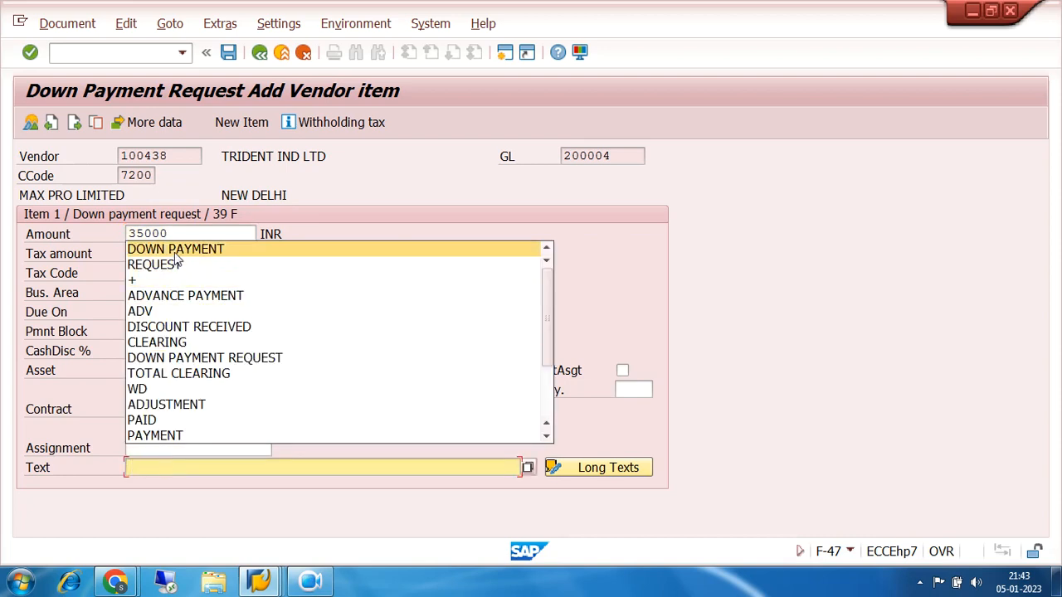
click(175, 266)
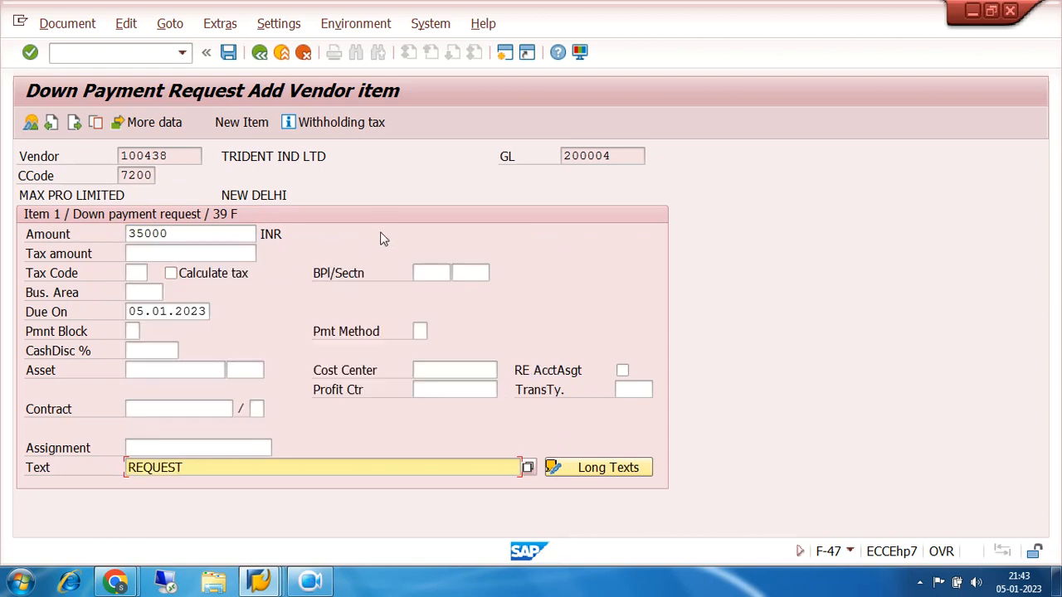
key(Return)
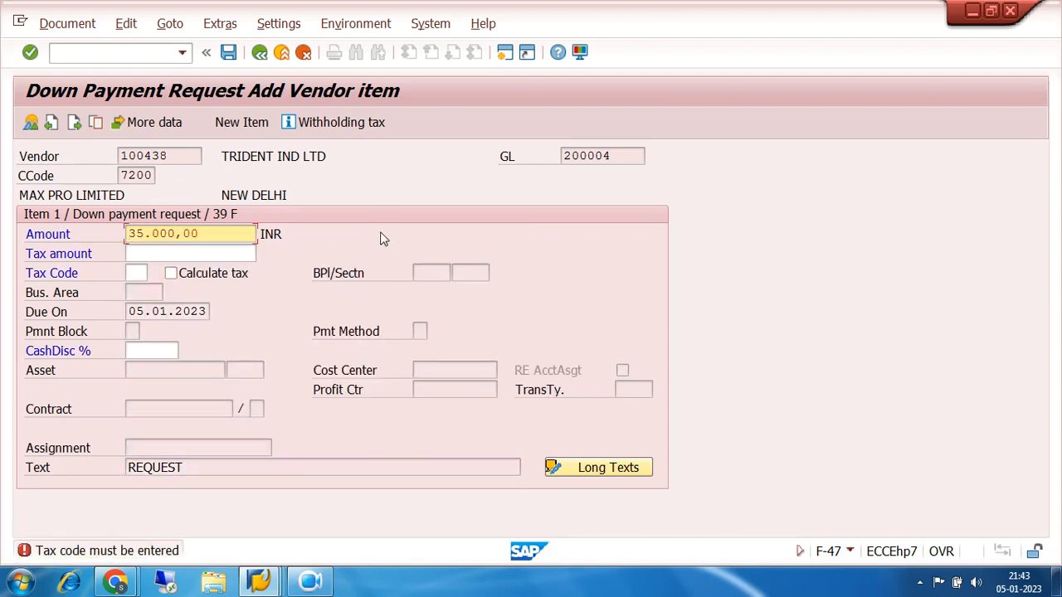
click(138, 273)
click(135, 289)
key(Return)
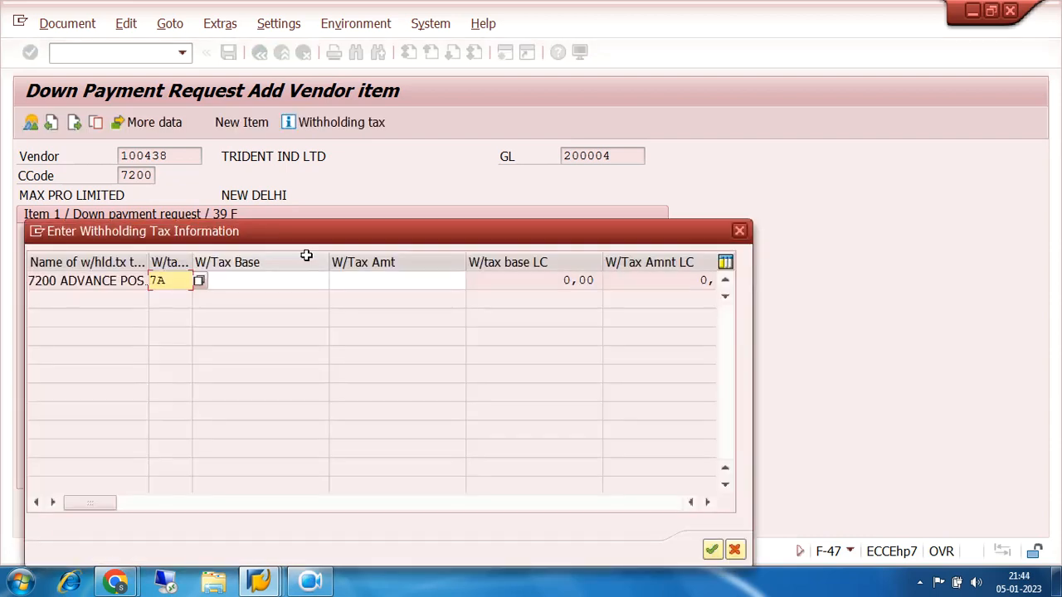
Accept the withholding tax information with tax code 7A and post the down payment request
drag(304, 240, 448, 166)
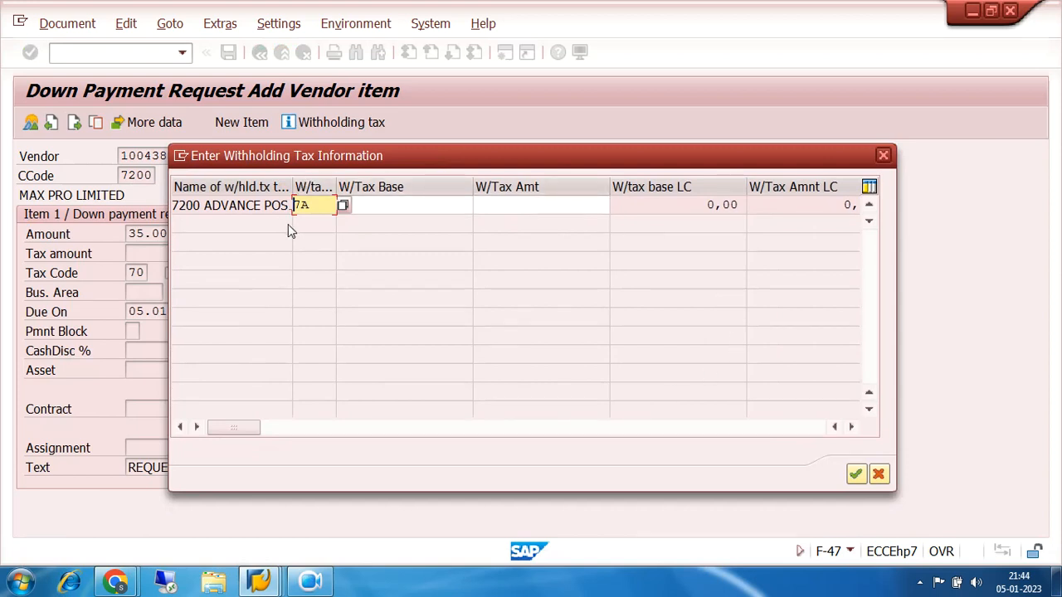
click(375, 205)
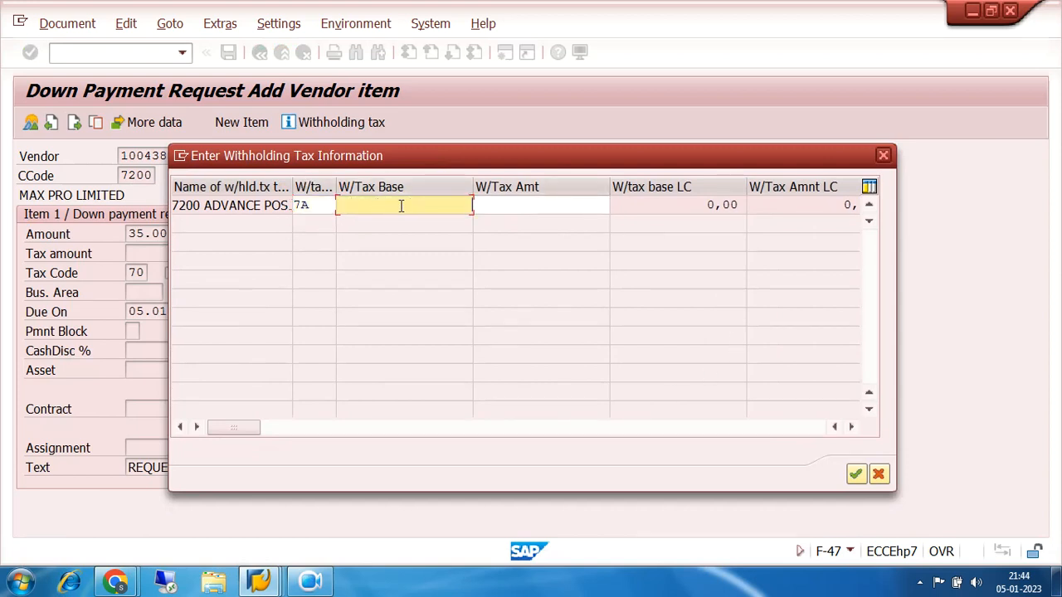
double_click(324, 204)
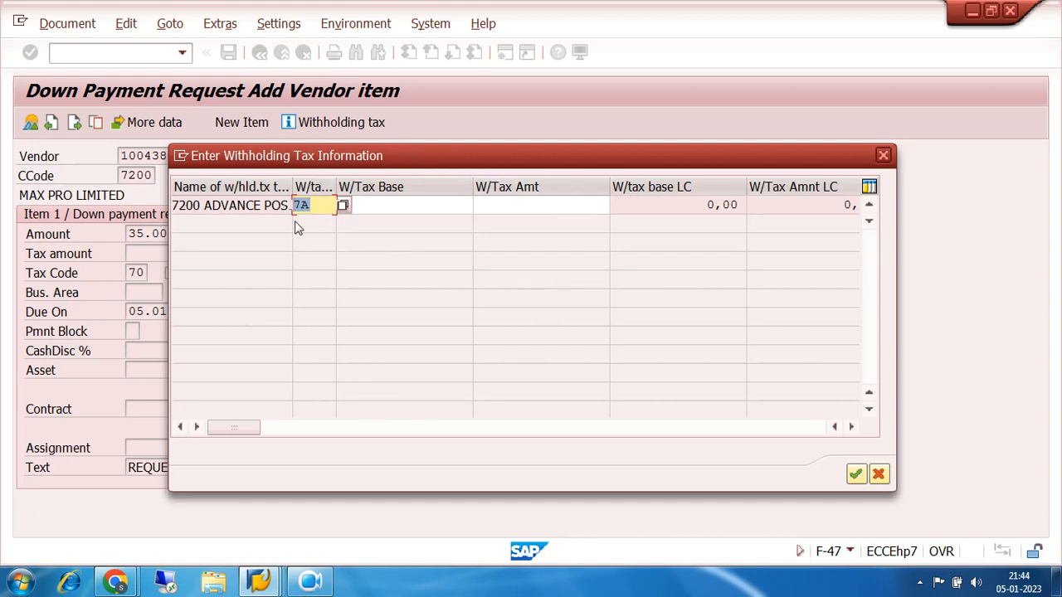
click(856, 474)
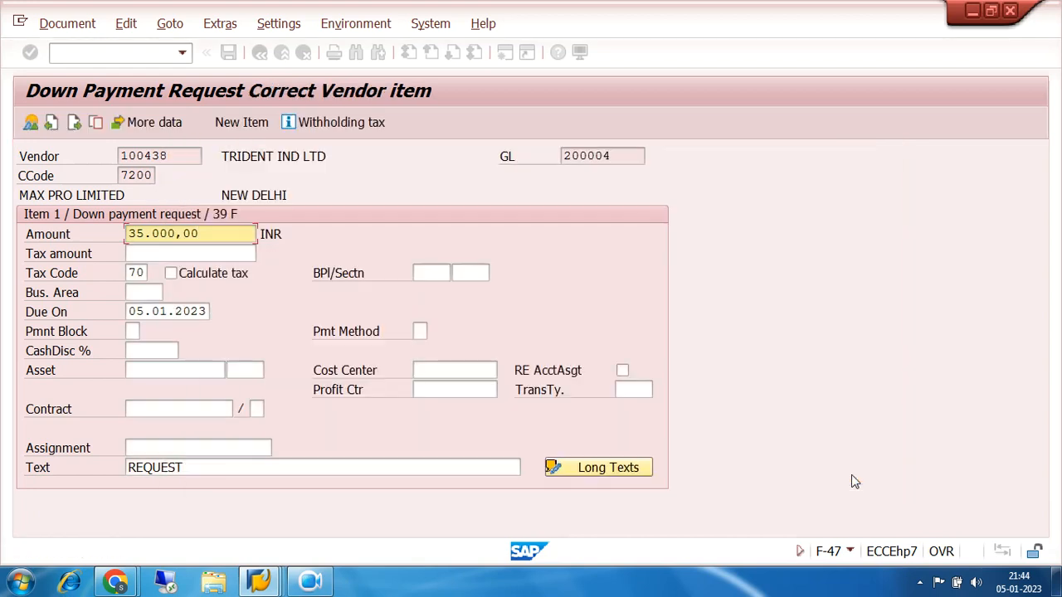
click(229, 53)
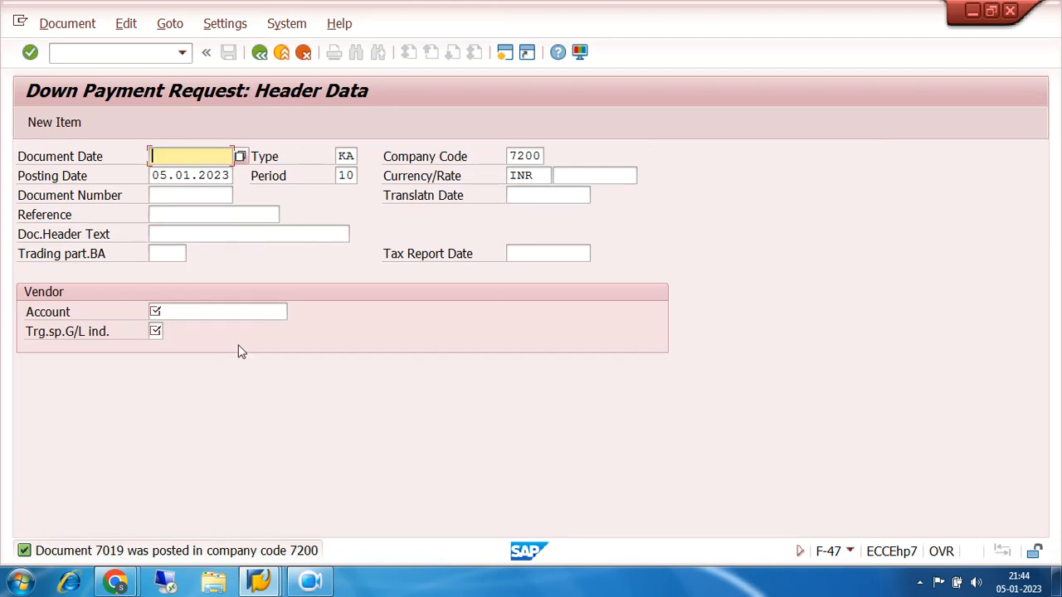
click(190, 311)
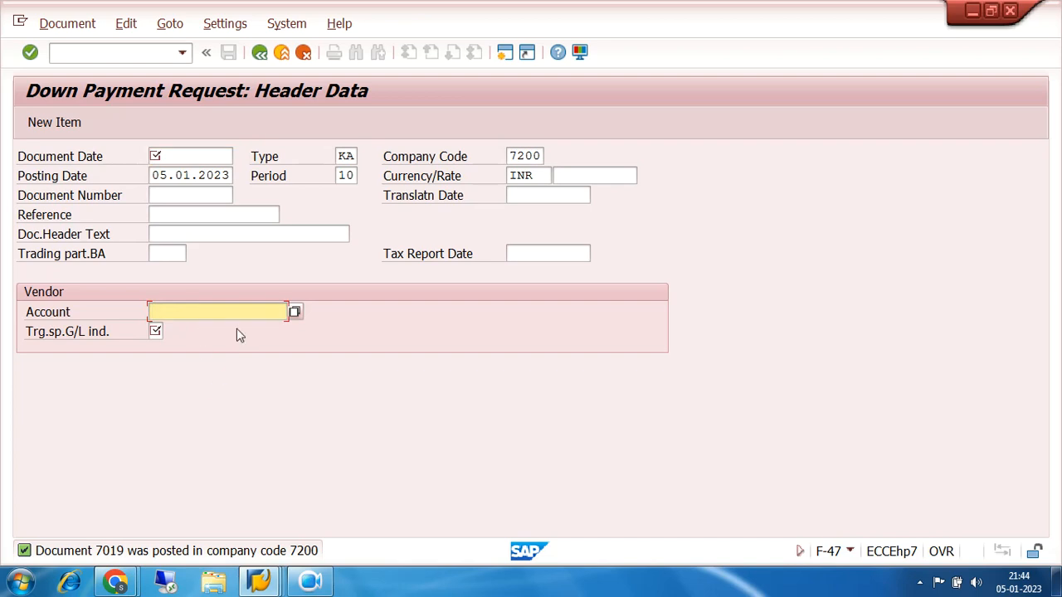
click(128, 52)
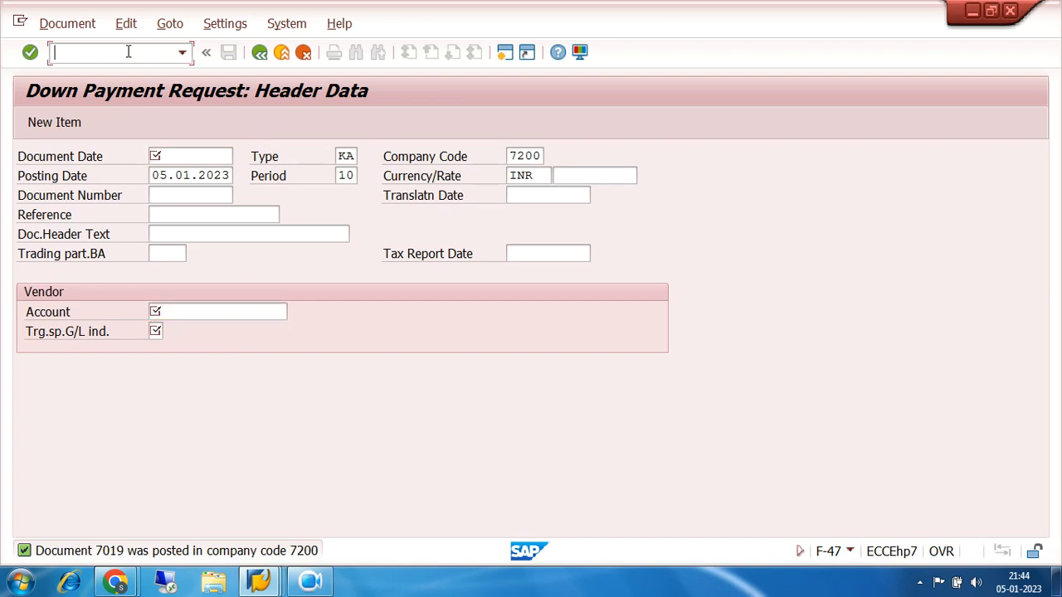
text(FBZP)
Start the automatic payment transaction, F110, and open the maintenance of its payment program configuration
click(129, 51)
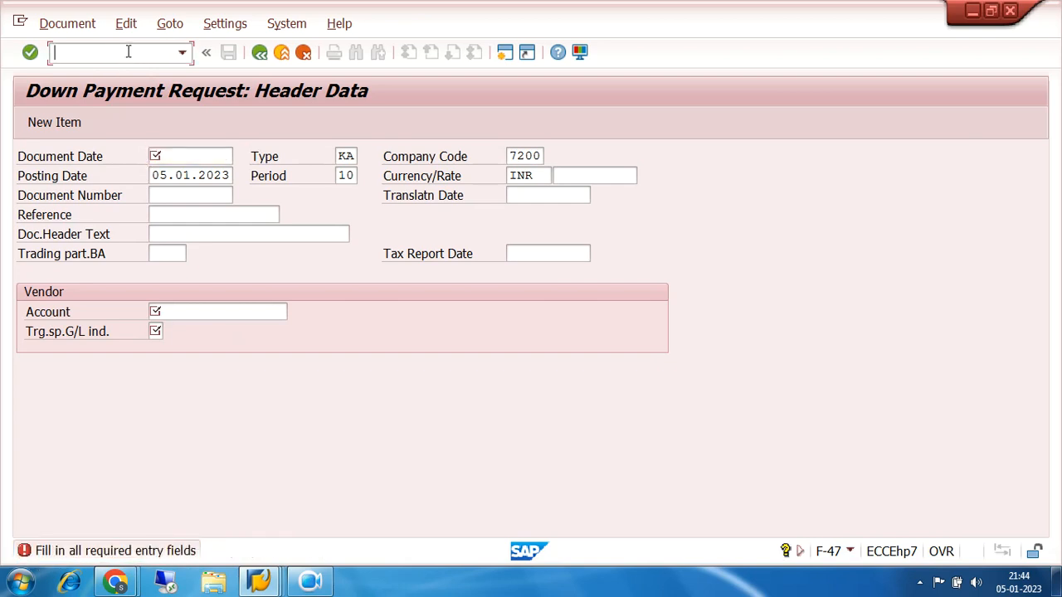
text(/NF110)
key(Return)
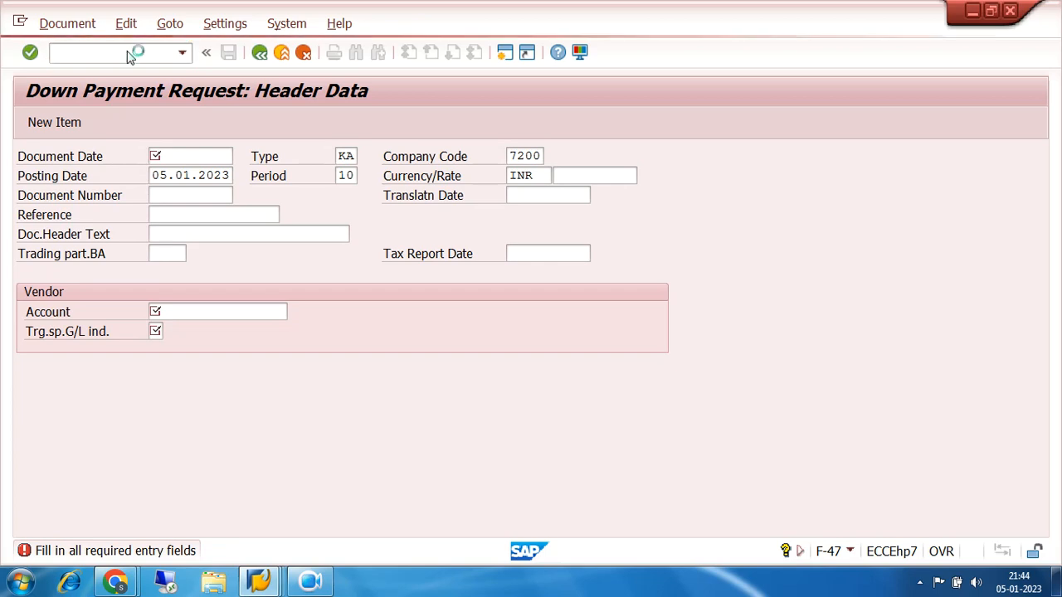
click(255, 24)
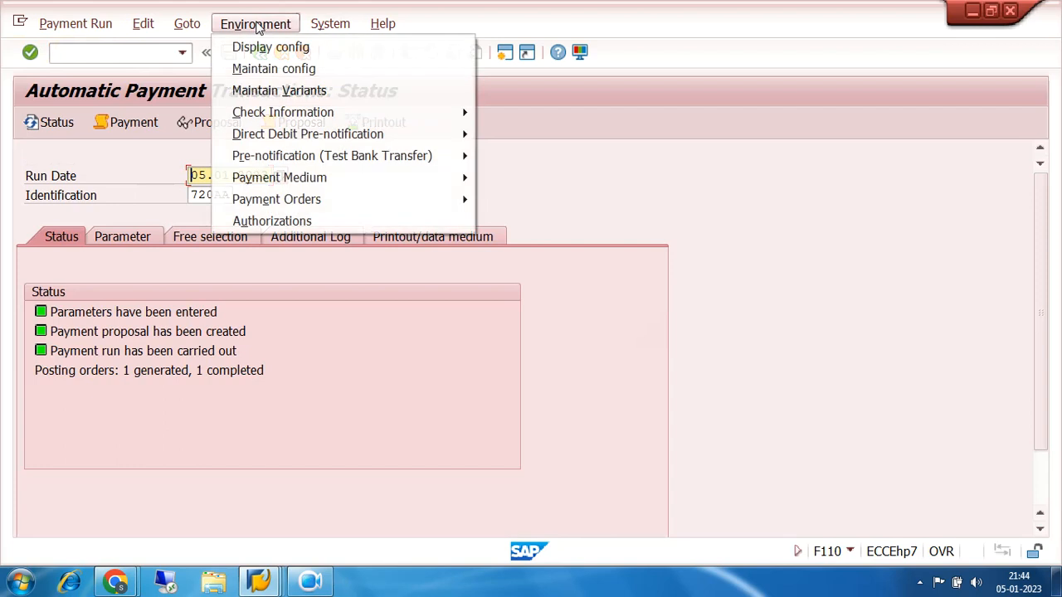
click(274, 67)
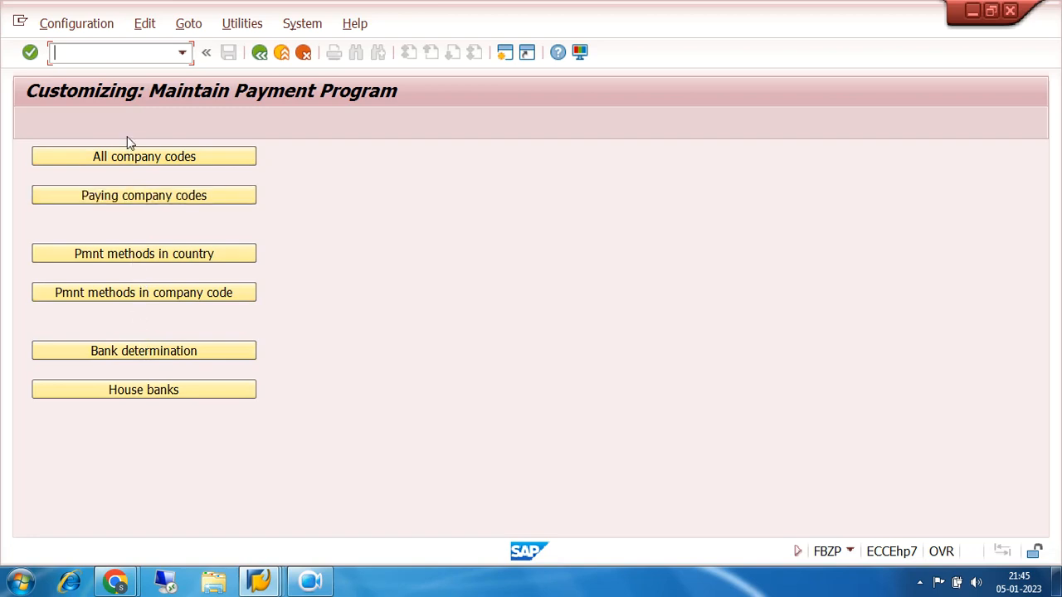
Find company code 7200 under the settings for all company codes and open its details
click(136, 164)
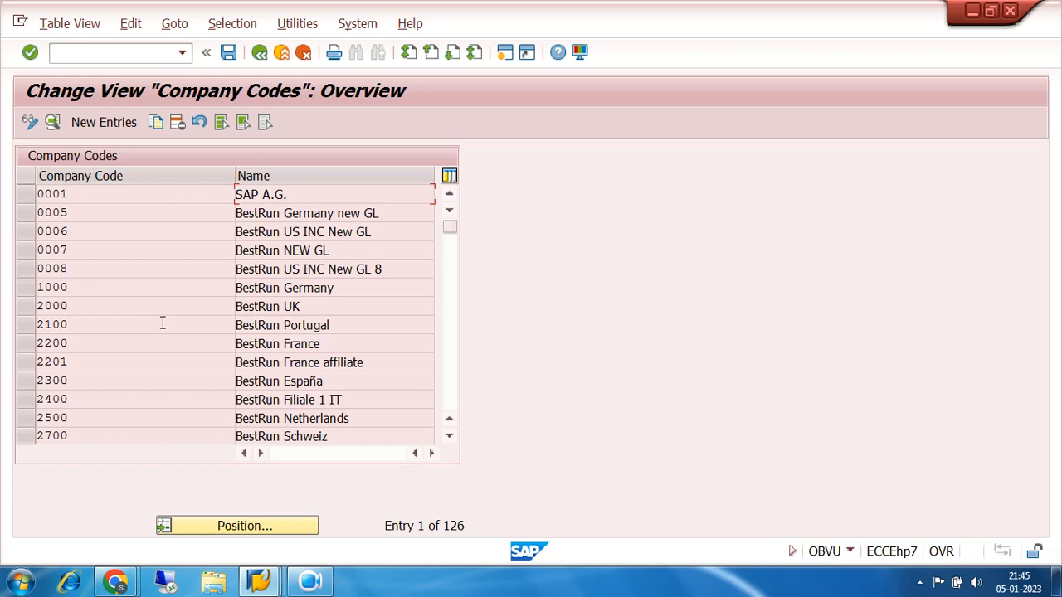
click(232, 528)
text(7200)
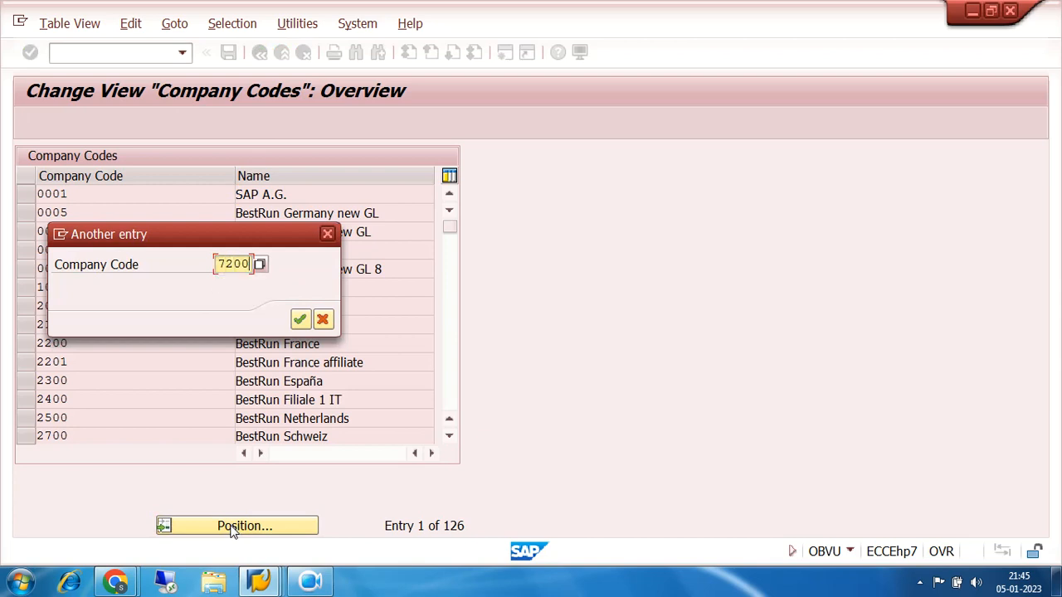
key(Return)
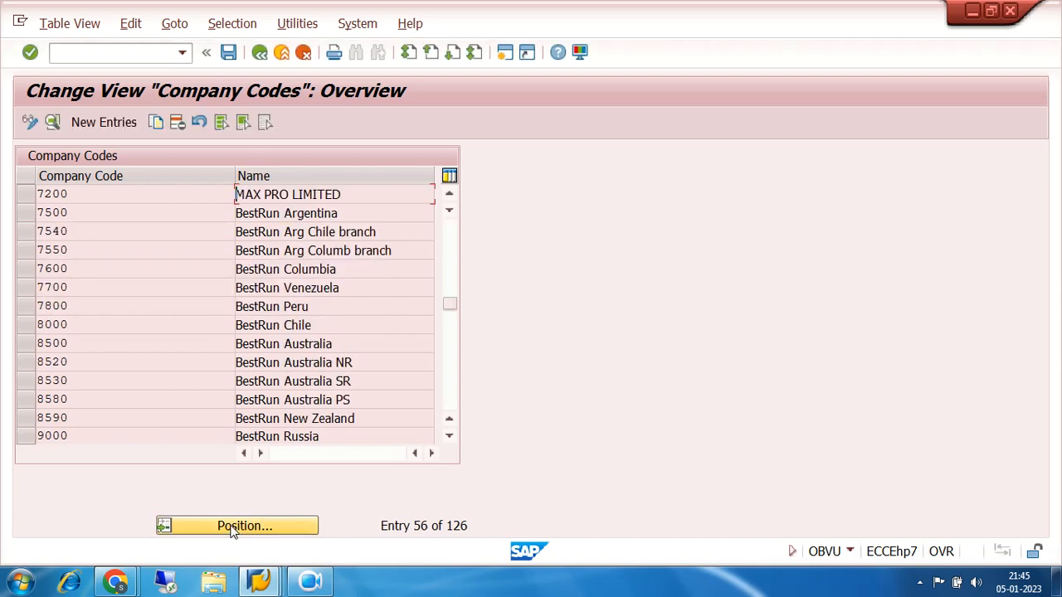
double_click(109, 194)
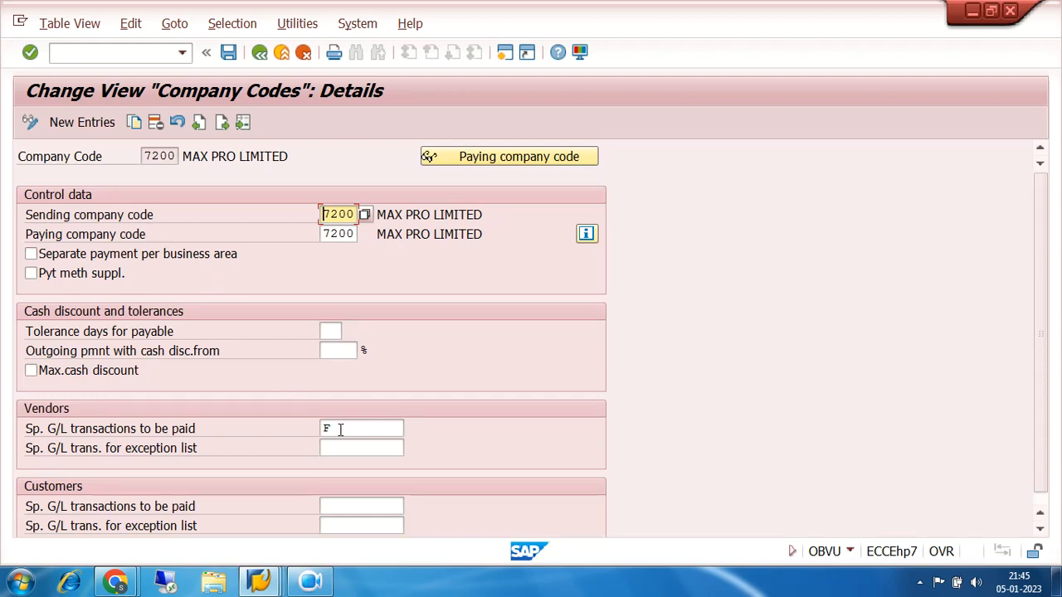
Enable separate payment per business area for company code 7200, save the settings and return to the payment program overview
drag(341, 429, 315, 427)
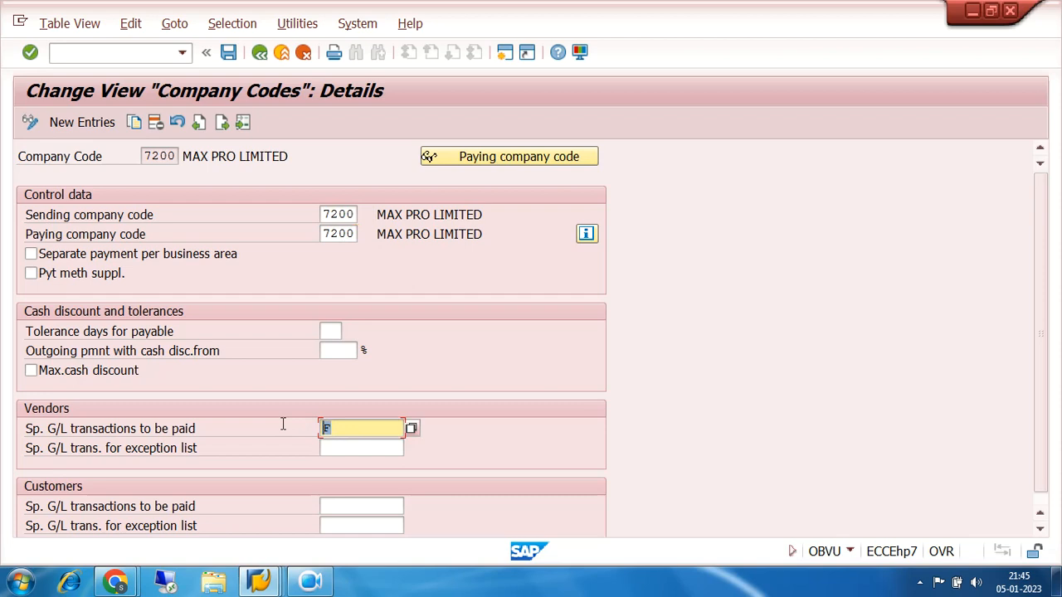
click(333, 251)
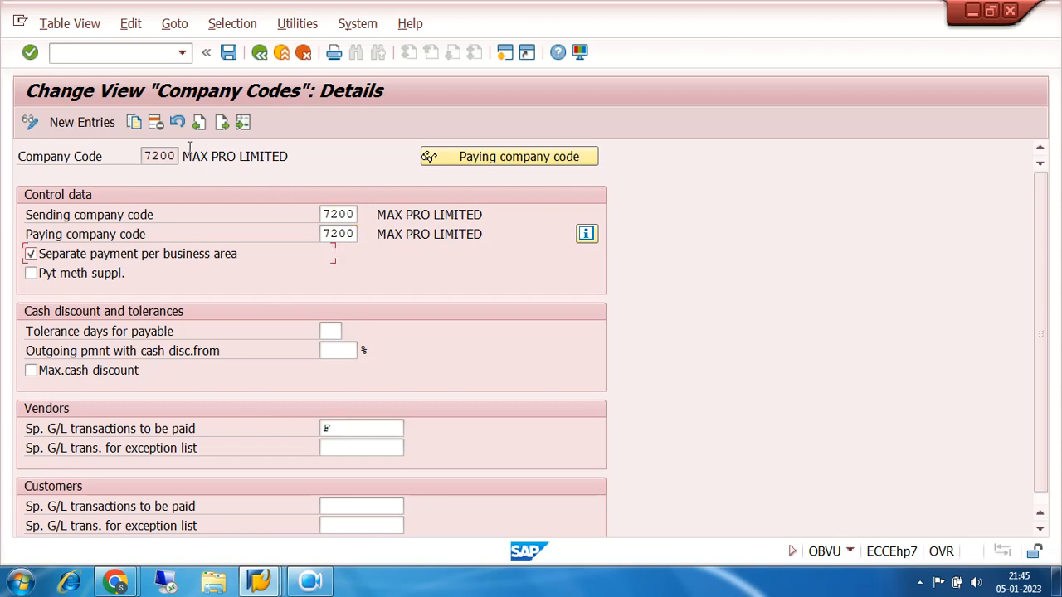
click(349, 214)
click(350, 235)
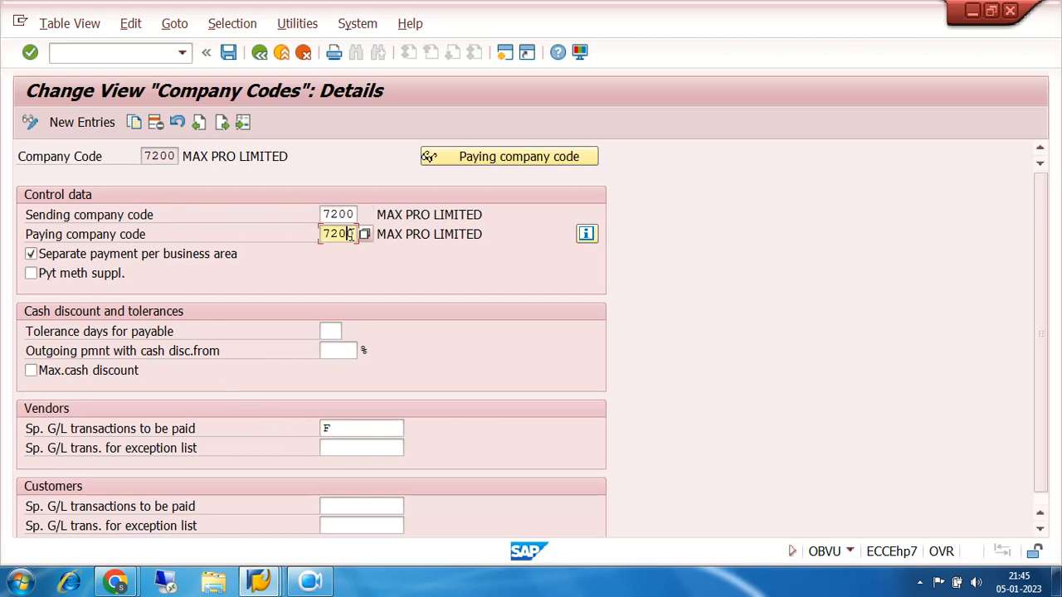
drag(341, 428, 278, 428)
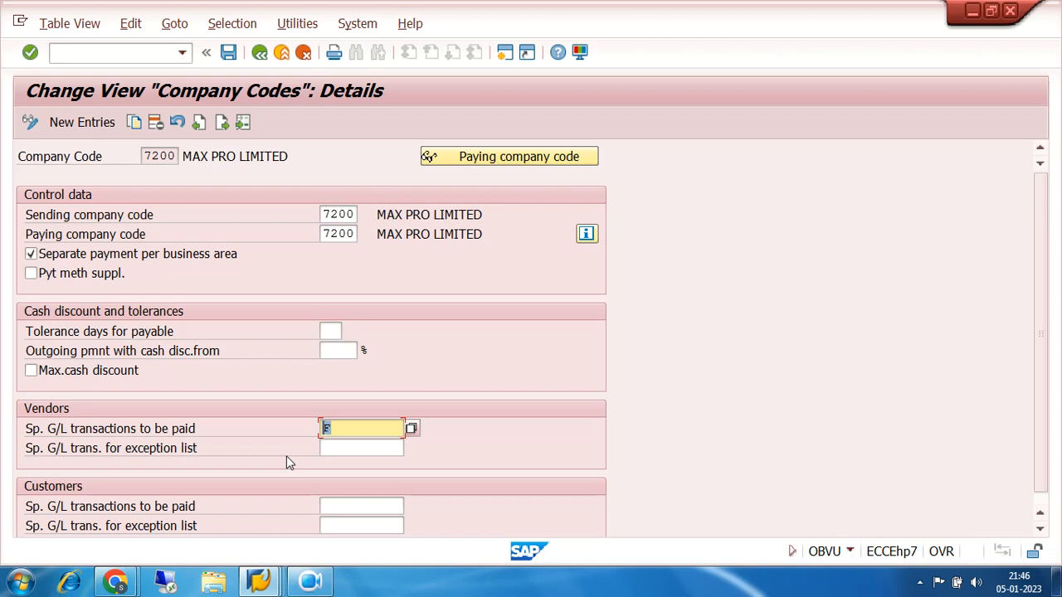
click(228, 53)
click(351, 319)
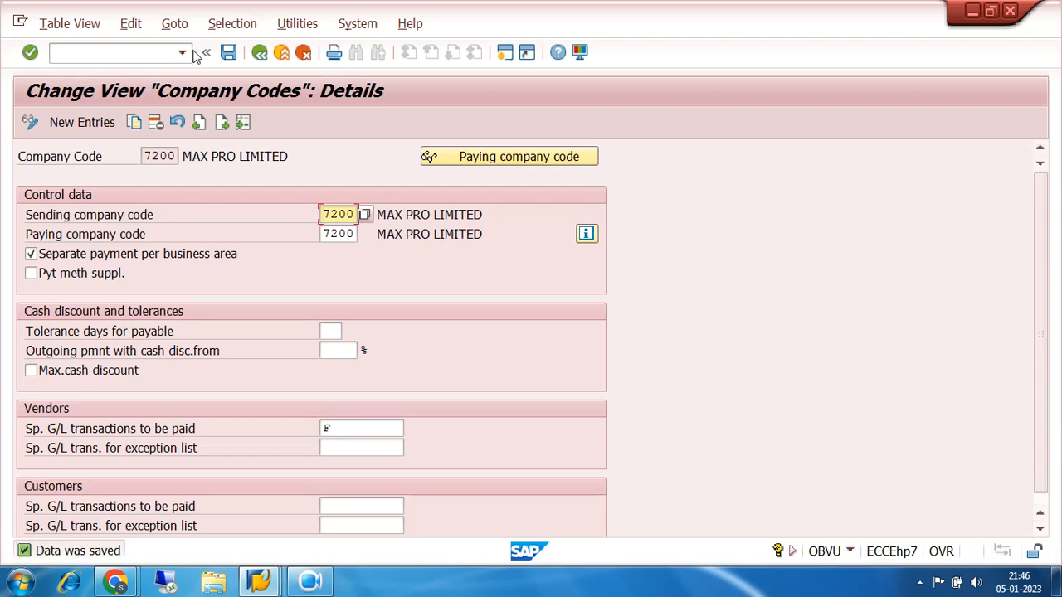
click(259, 52)
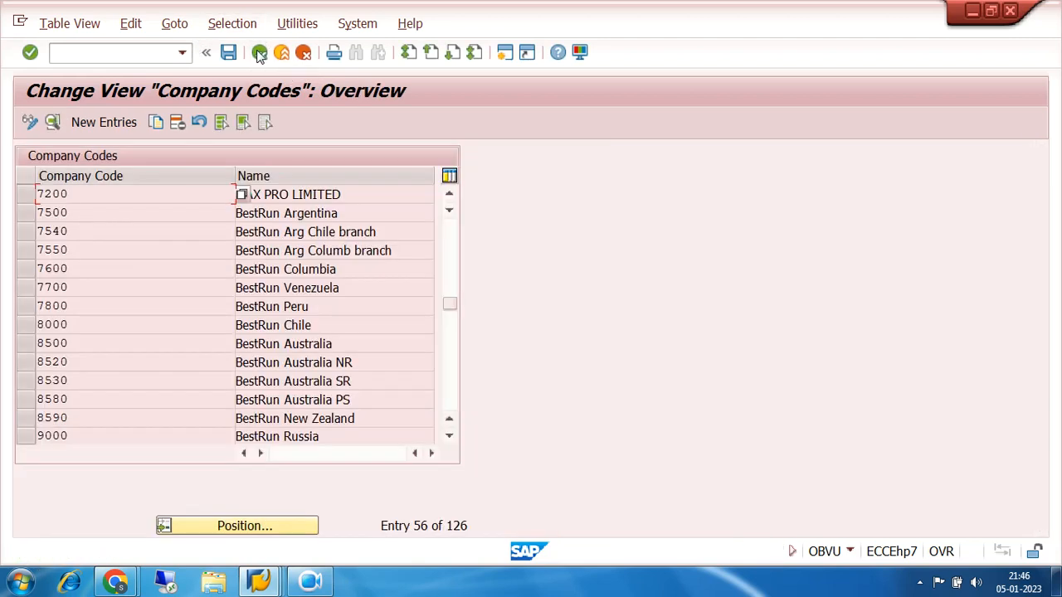
click(259, 52)
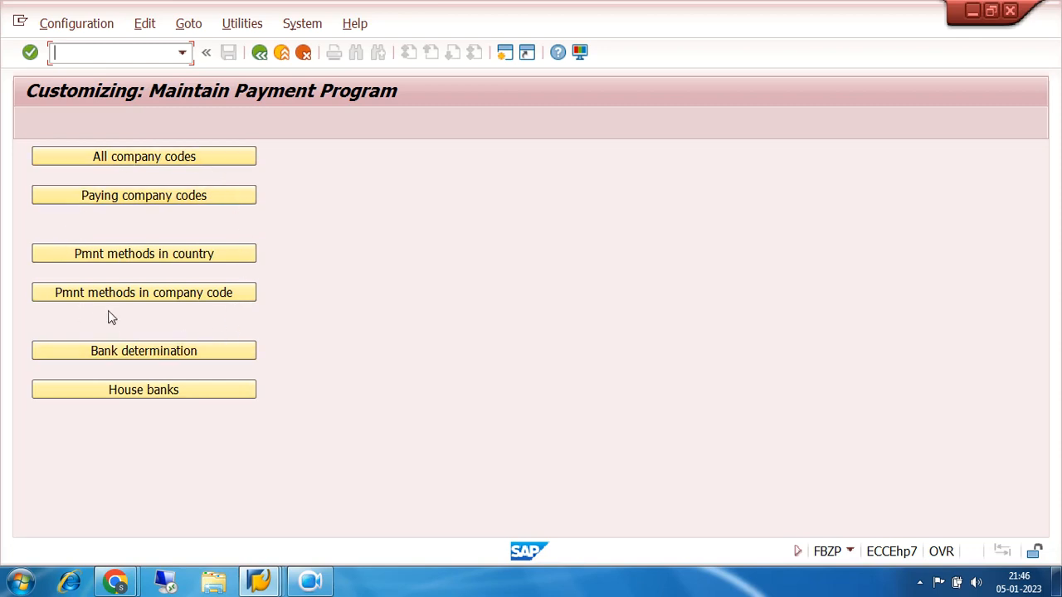
Reopen the details of company code 7200 and check the vendors' special G/L transactions to be paid
click(143, 157)
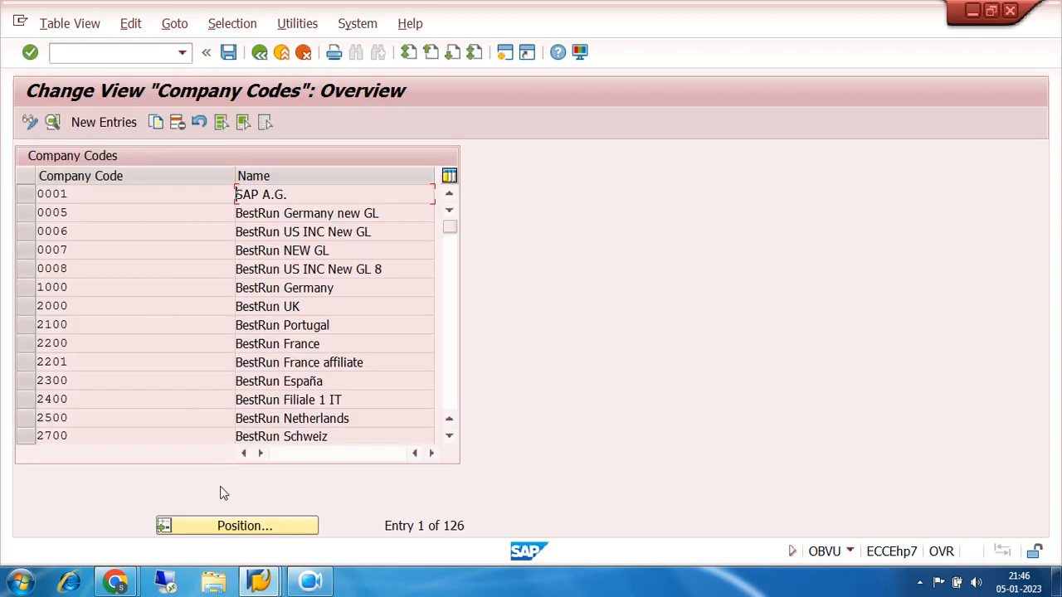
click(238, 529)
text(7200)
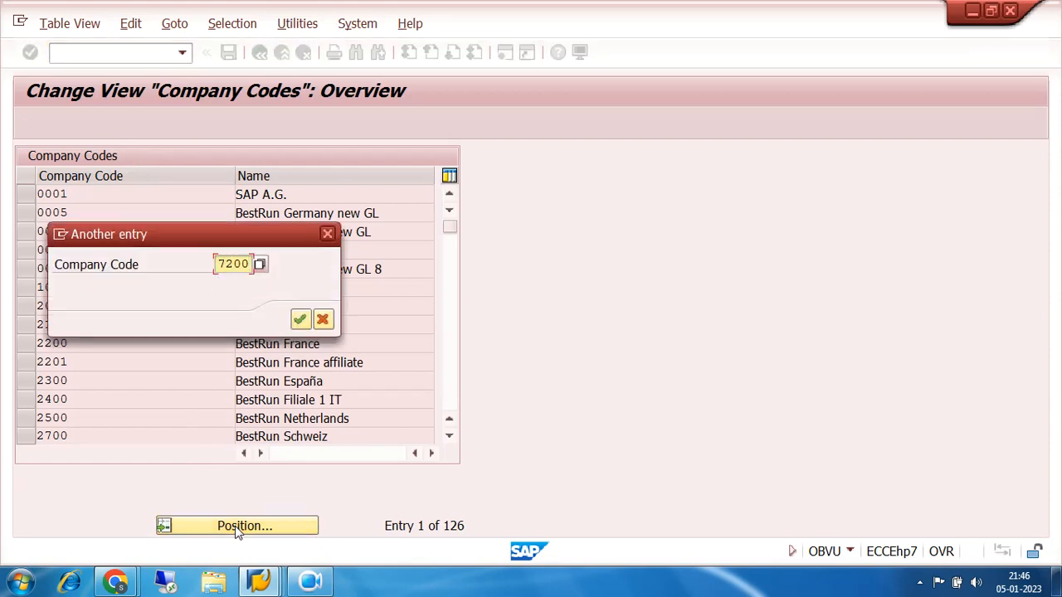
key(Return)
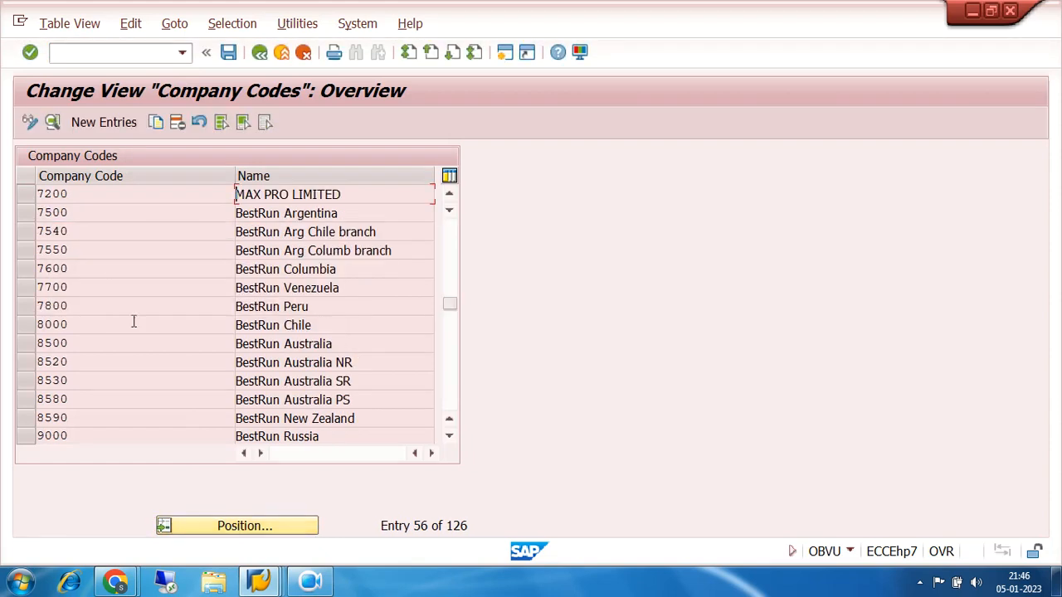
double_click(72, 195)
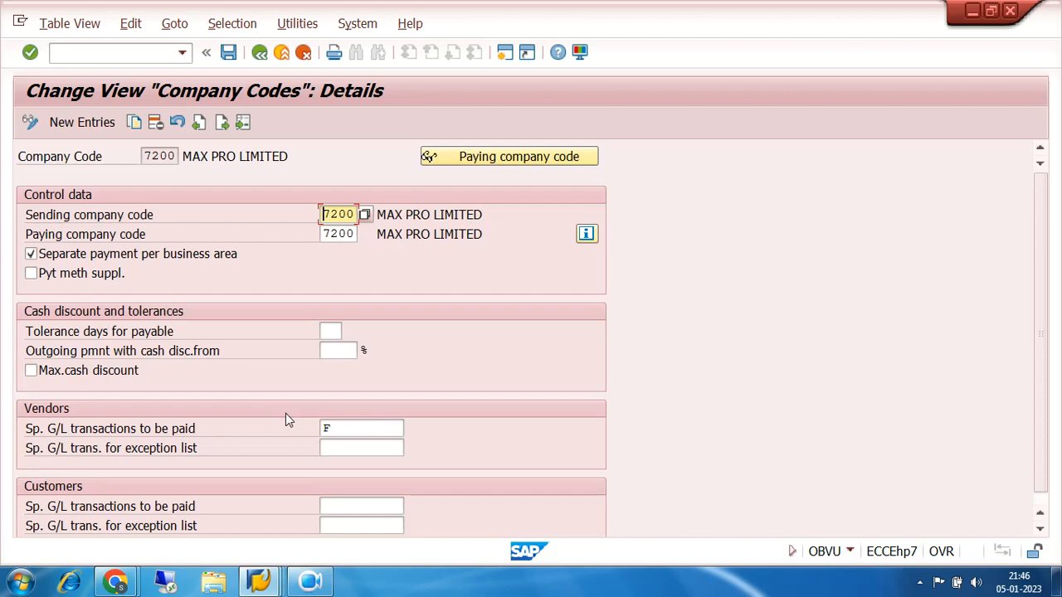
click(333, 428)
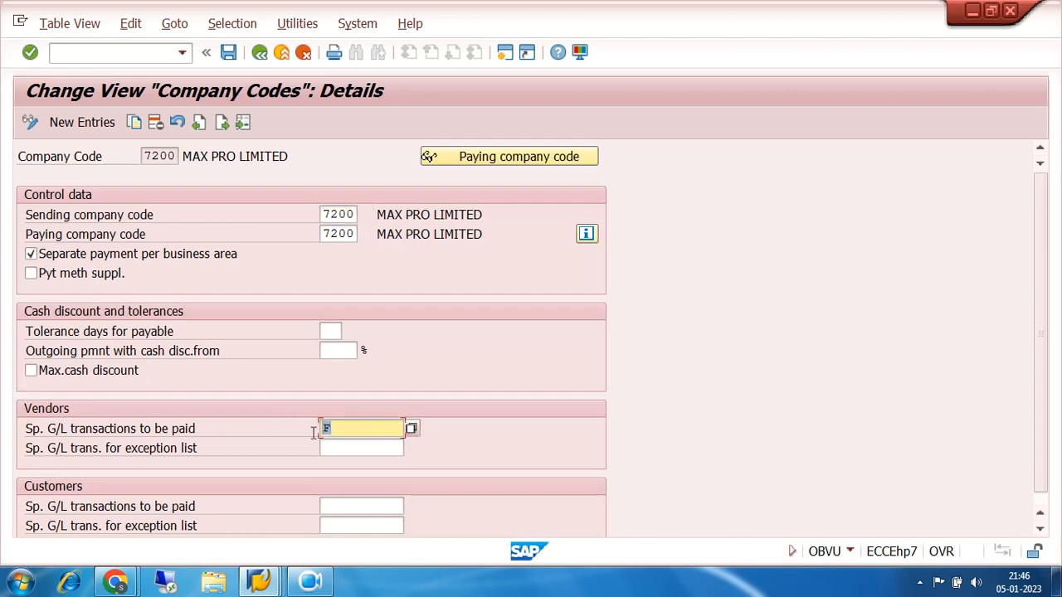
Leave the company code settings and the payment program configuration, returning to the SAP Easy Access screen
click(259, 53)
click(259, 53)
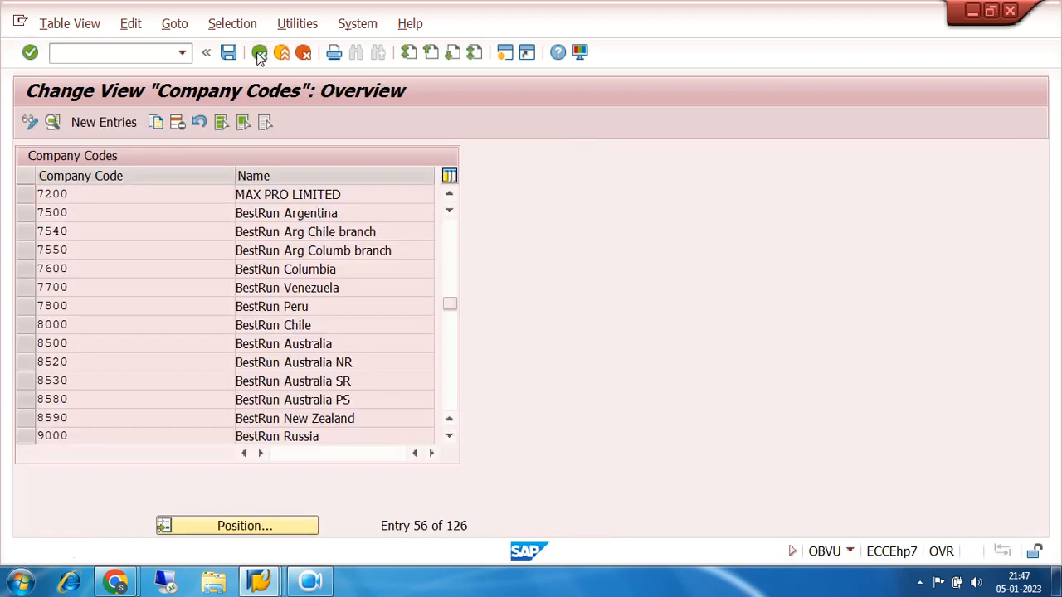
click(259, 53)
click(259, 53)
mouse_move(266, 585)
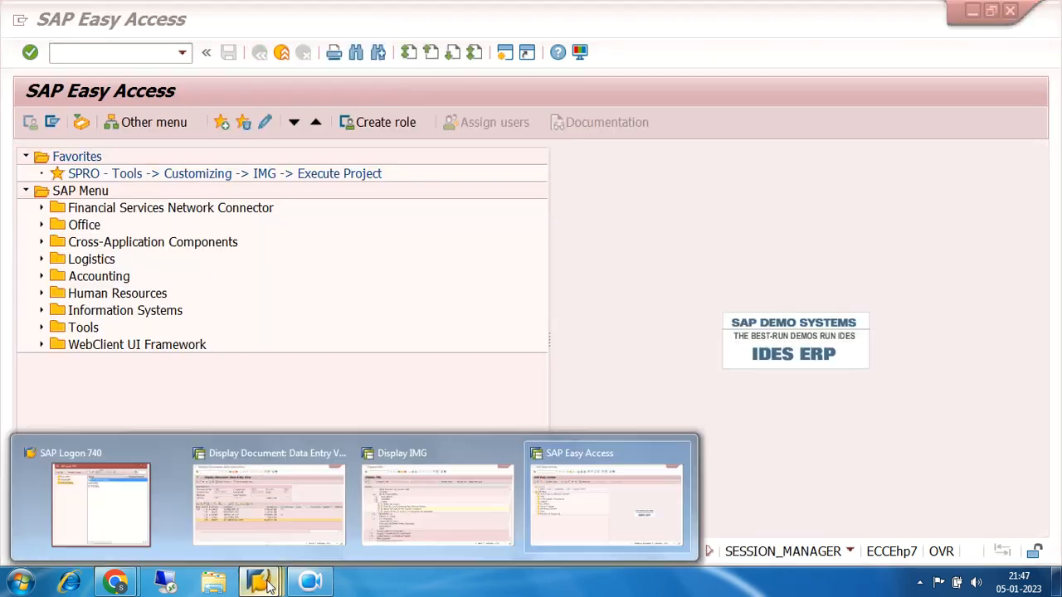
Switch to the Display IMG session and start transaction XK02 there for changing a vendor
click(287, 511)
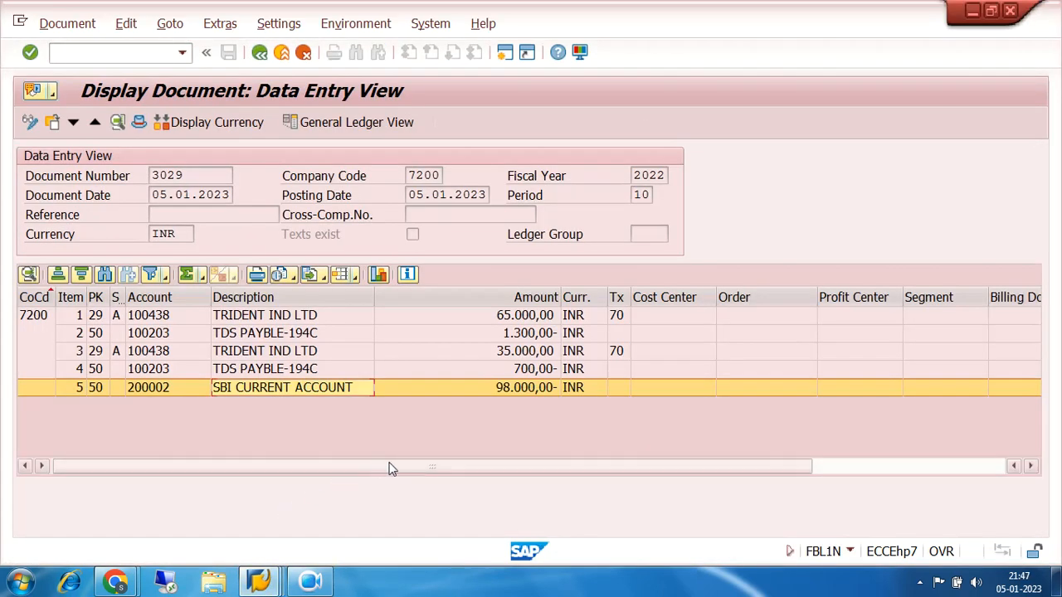
mouse_move(259, 584)
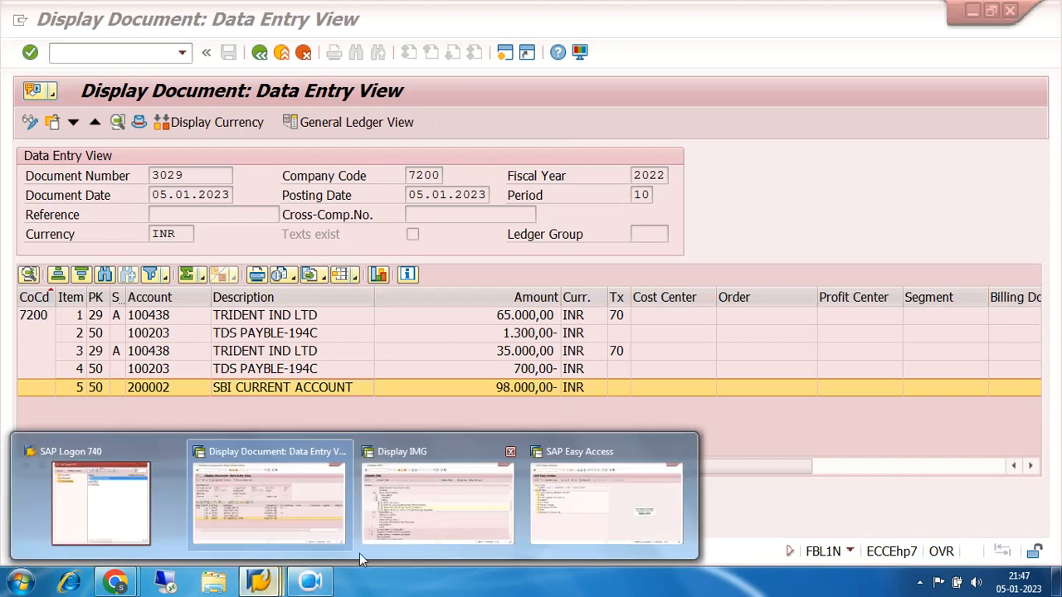
click(438, 515)
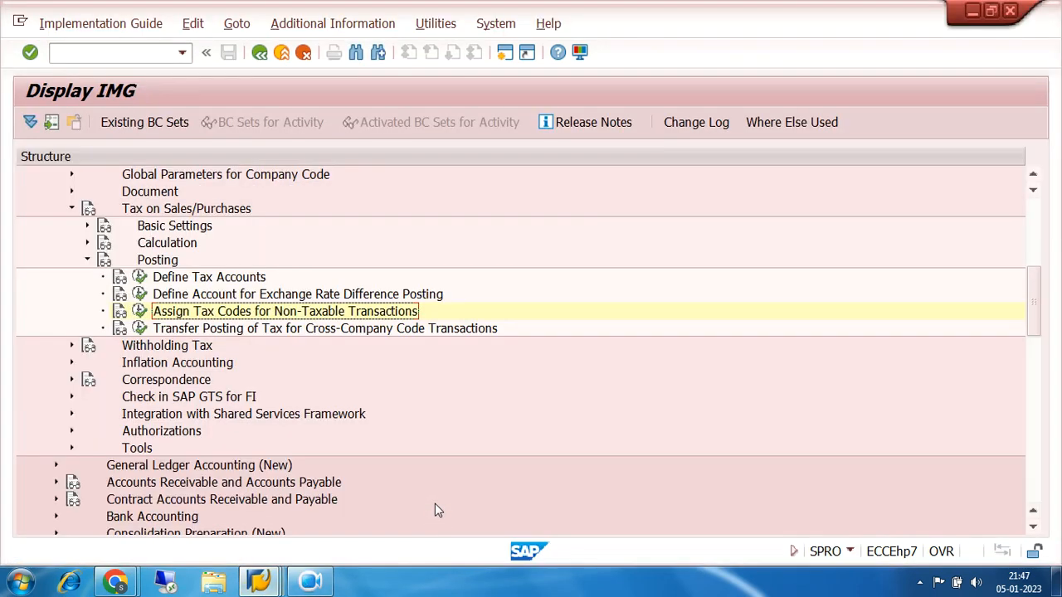
click(264, 583)
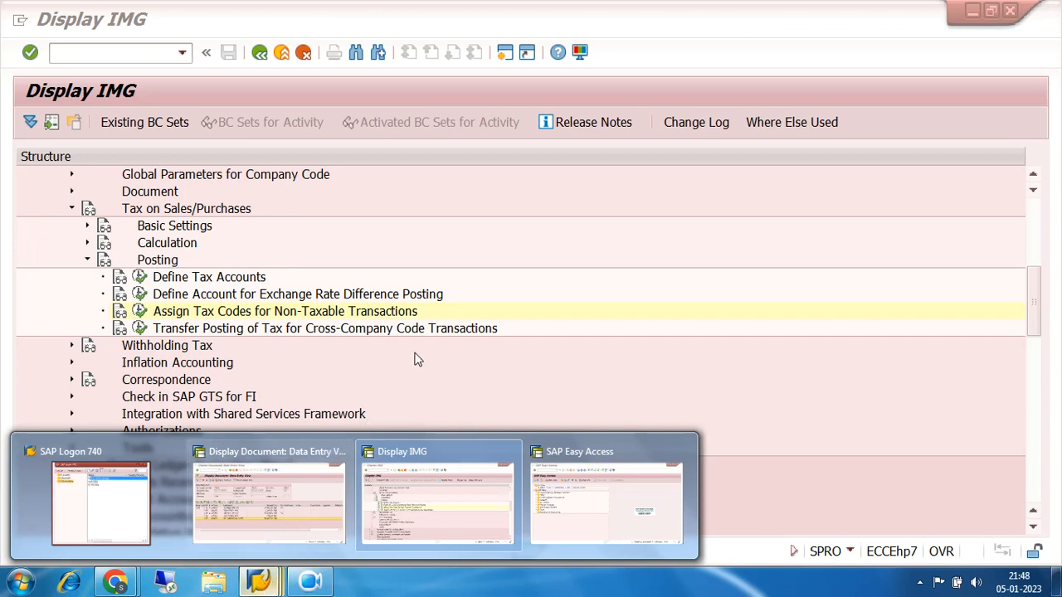
click(560, 236)
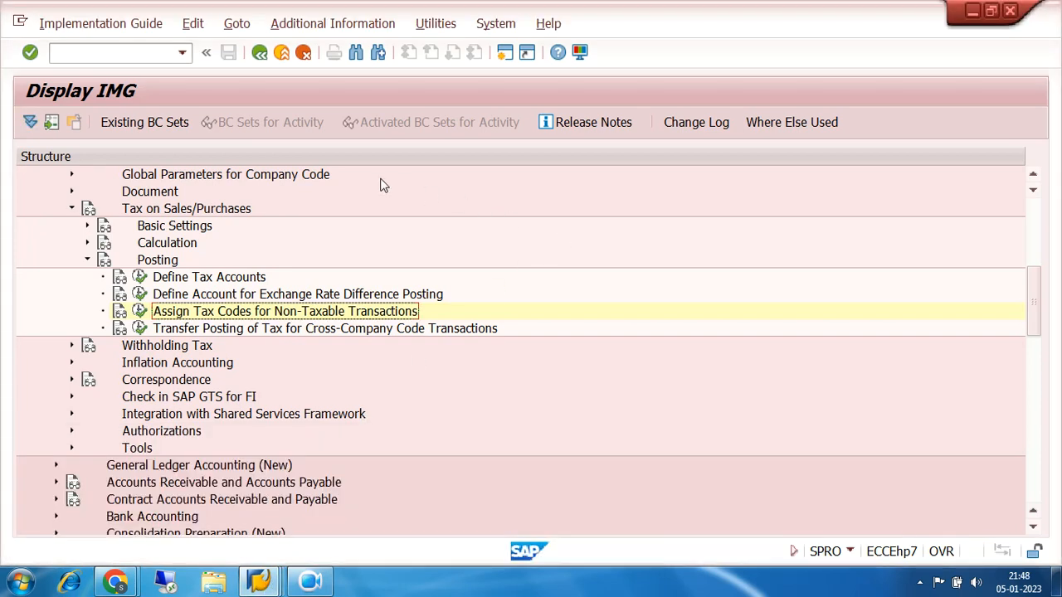
click(104, 52)
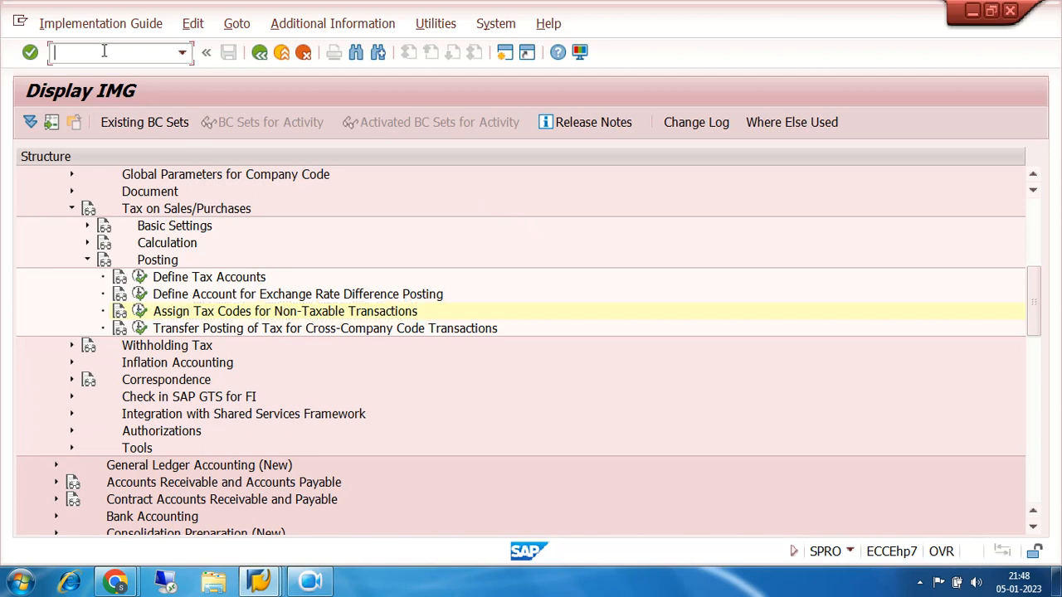
text(/NXK02)
key(Return)
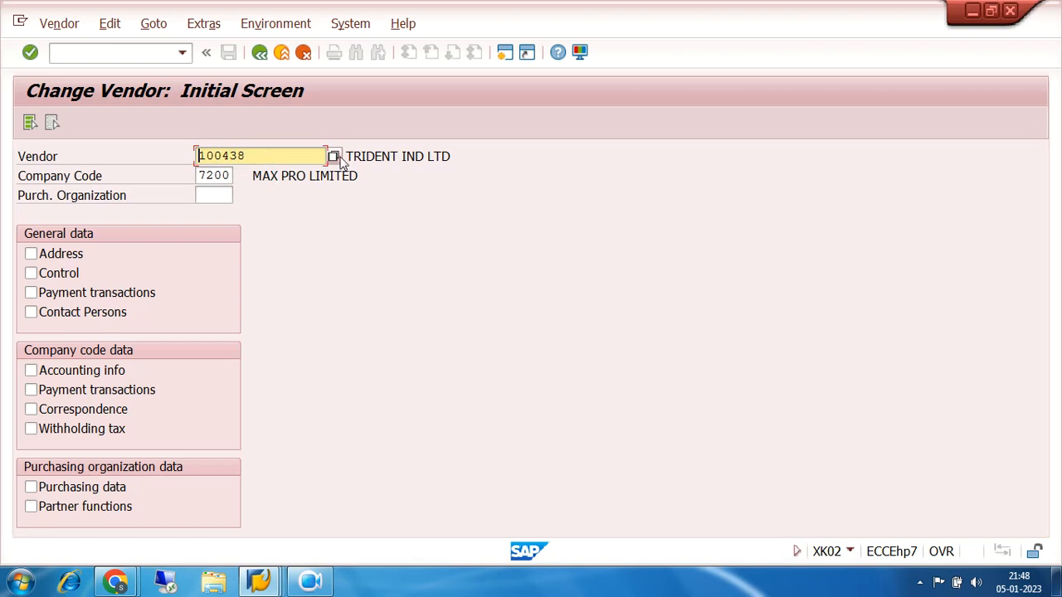
Open the company code withholding tax data of vendor TRIDENT IND LTD in company code 7200
click(383, 156)
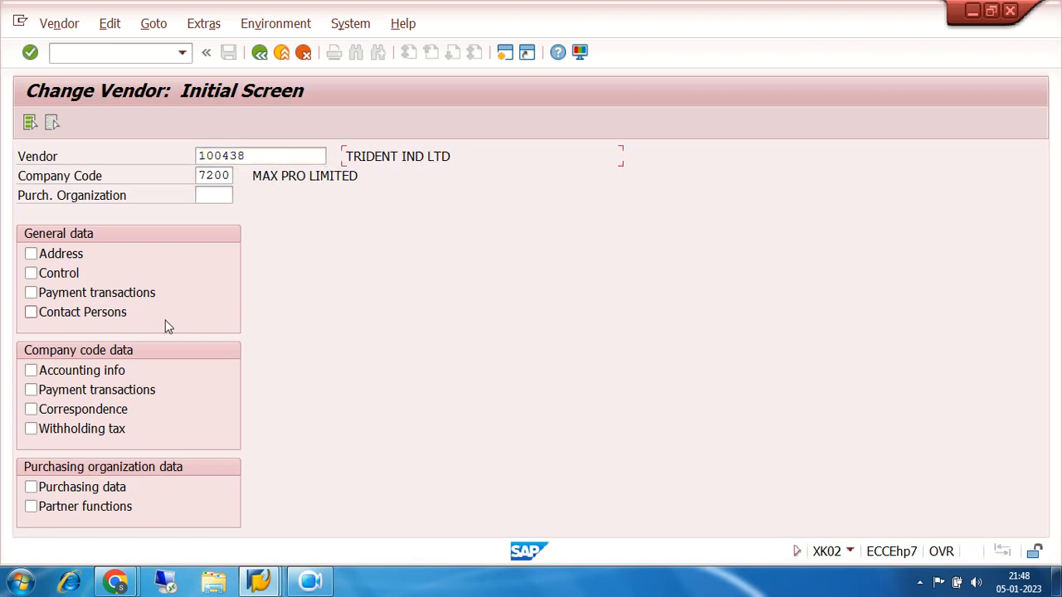
click(31, 430)
key(Return)
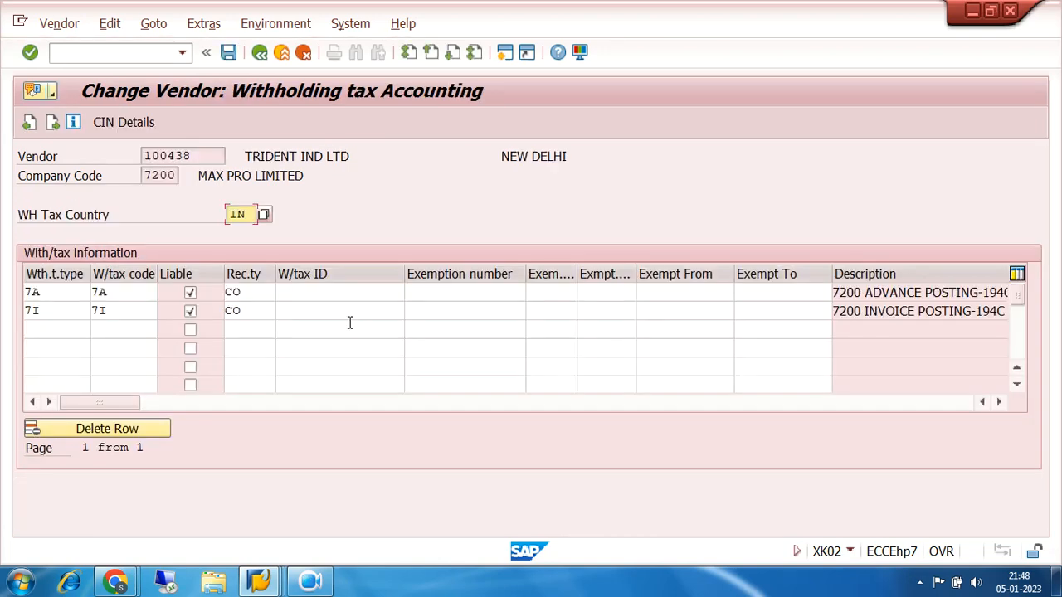
Review the withholding tax type, tax code and recipient type in the vendor's advance posting row
click(61, 292)
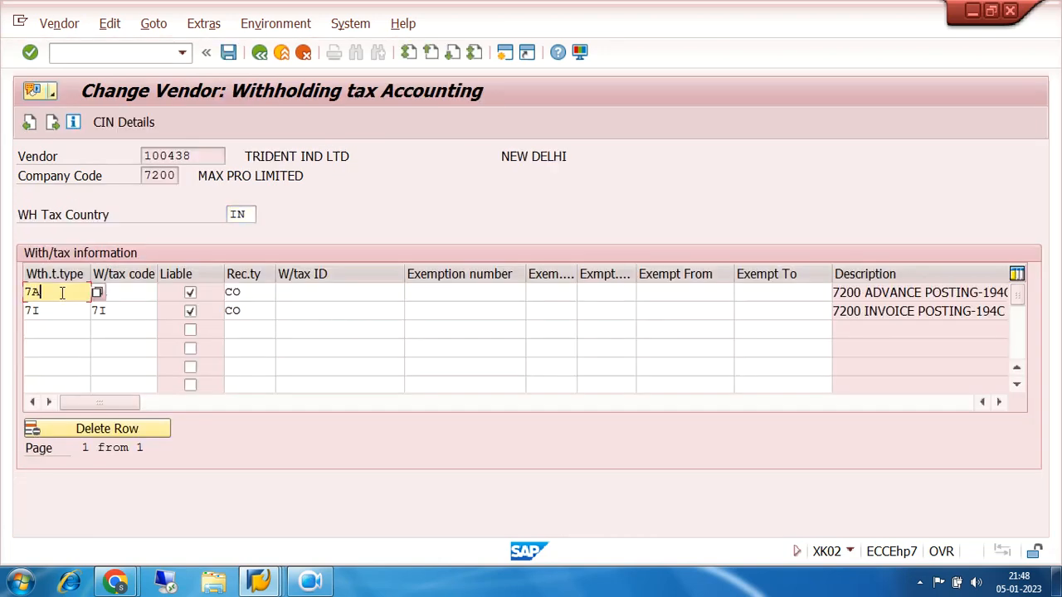
click(125, 294)
click(251, 292)
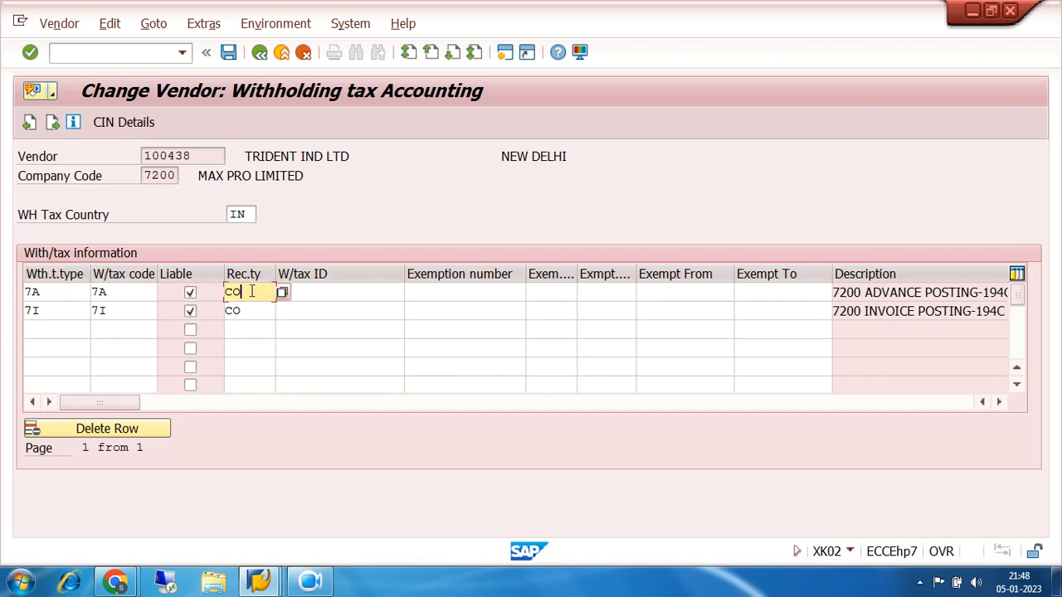
click(57, 292)
click(121, 290)
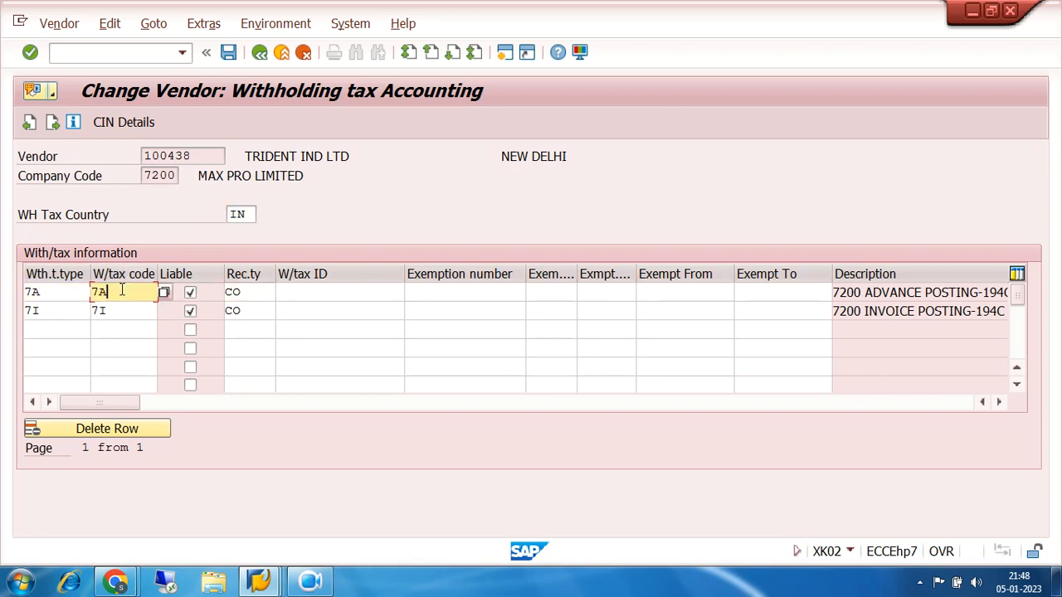
click(250, 292)
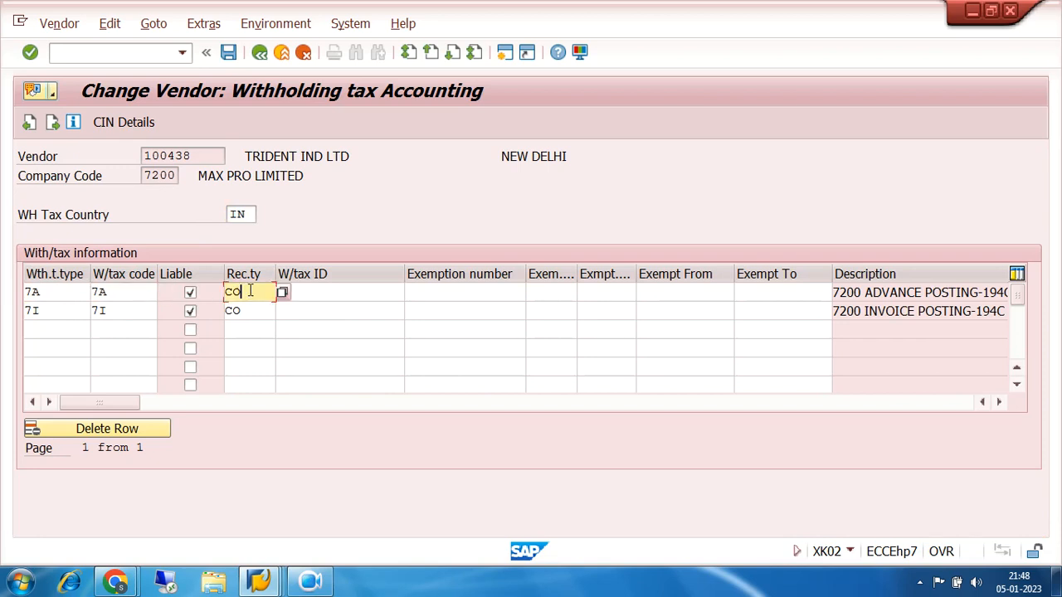
Compare the withholding tax types and codes of the advance and invoice posting rows, and return to the vendor's initial screen
click(50, 292)
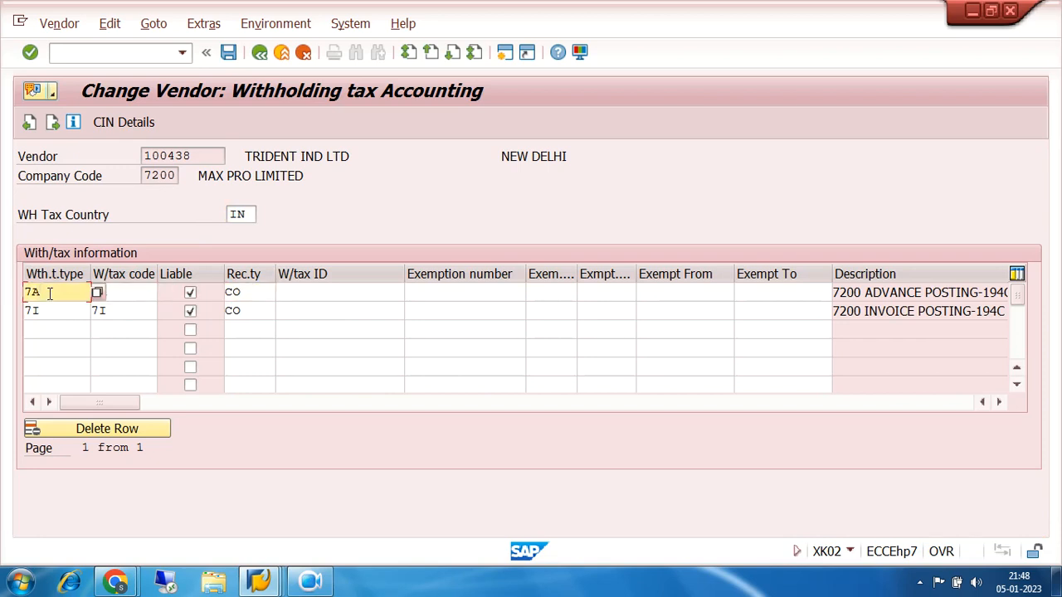
click(49, 310)
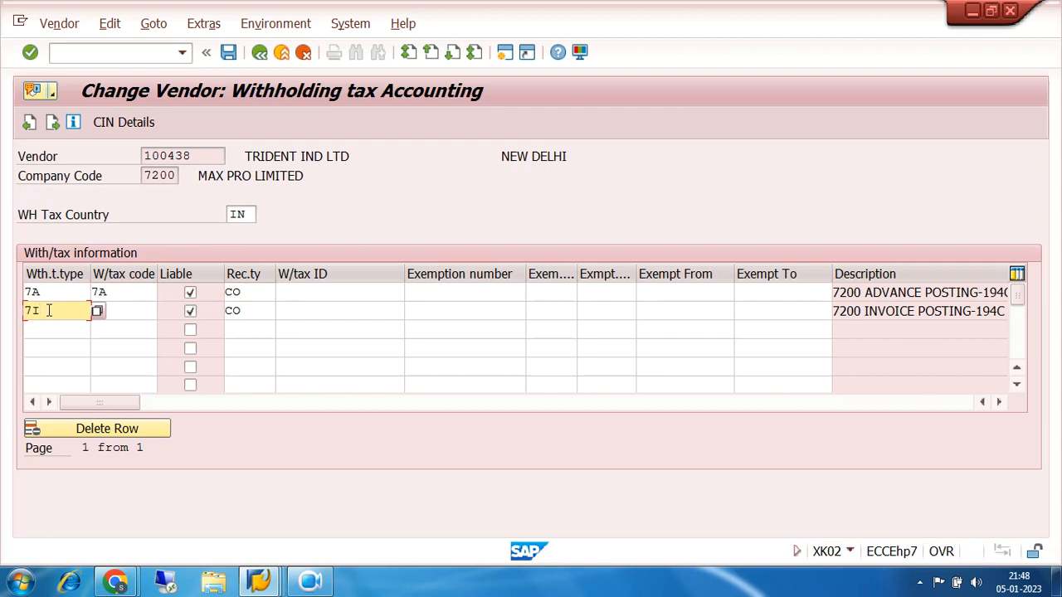
click(112, 309)
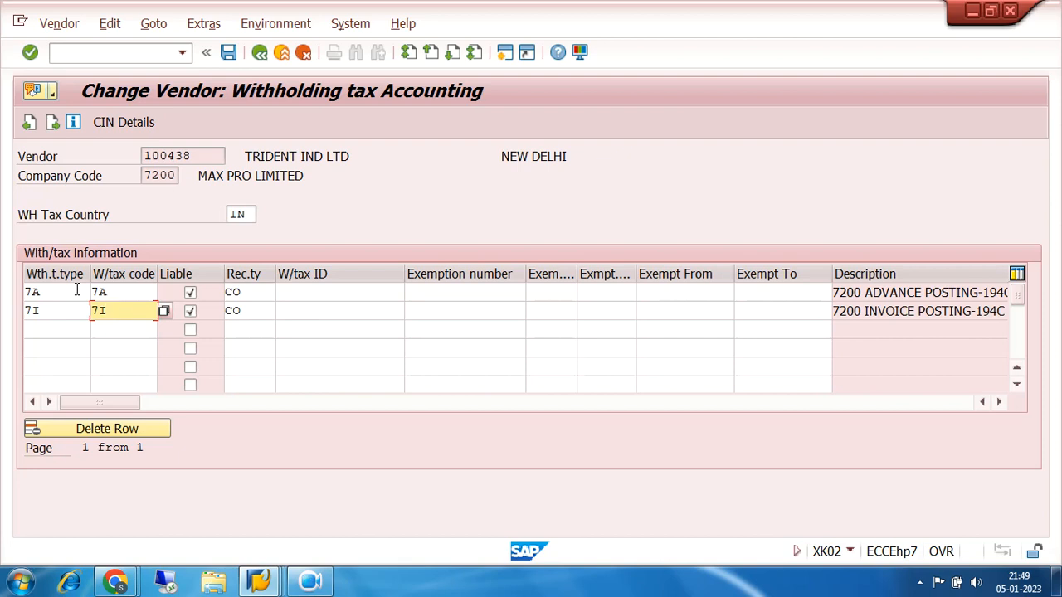
click(47, 293)
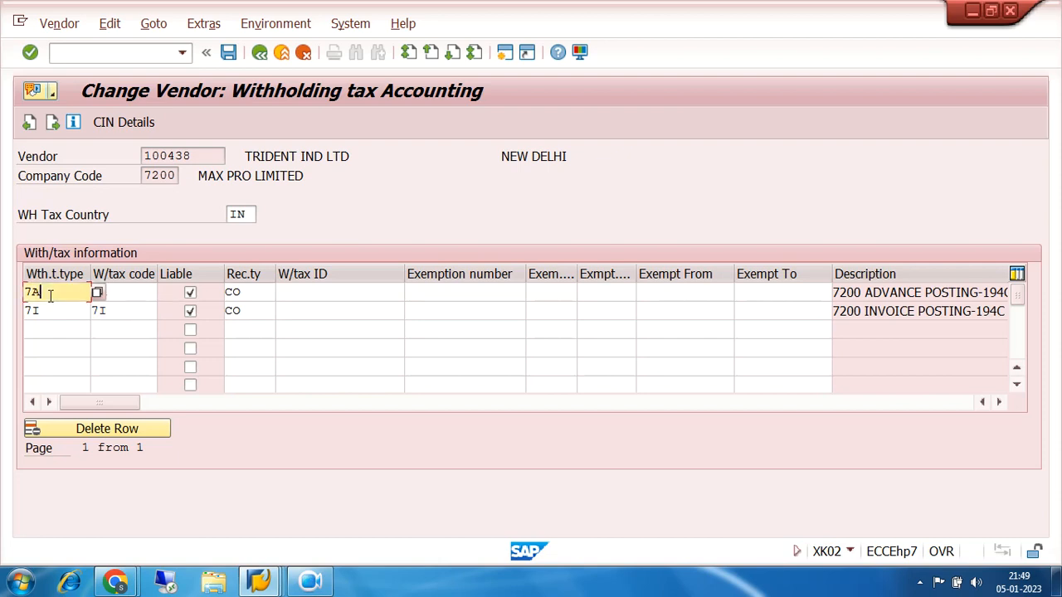
click(111, 292)
click(54, 312)
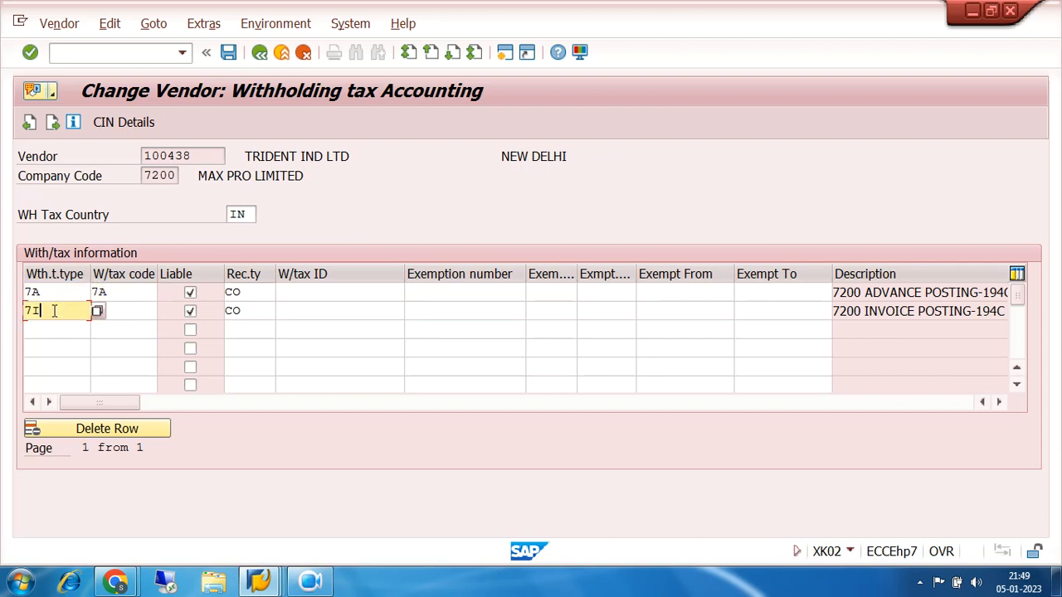
click(127, 310)
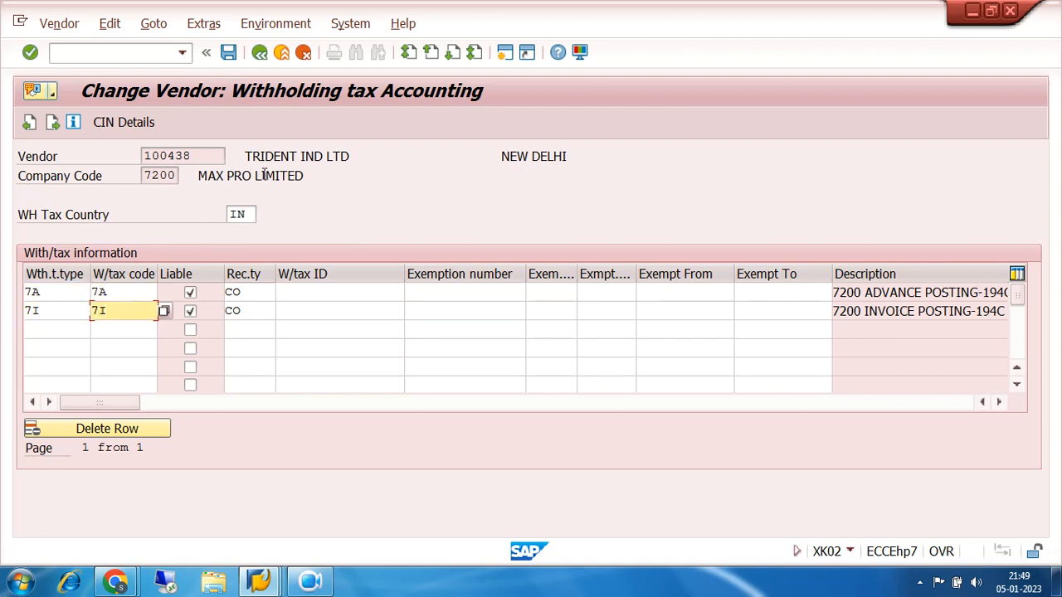
click(60, 291)
key(Tab)
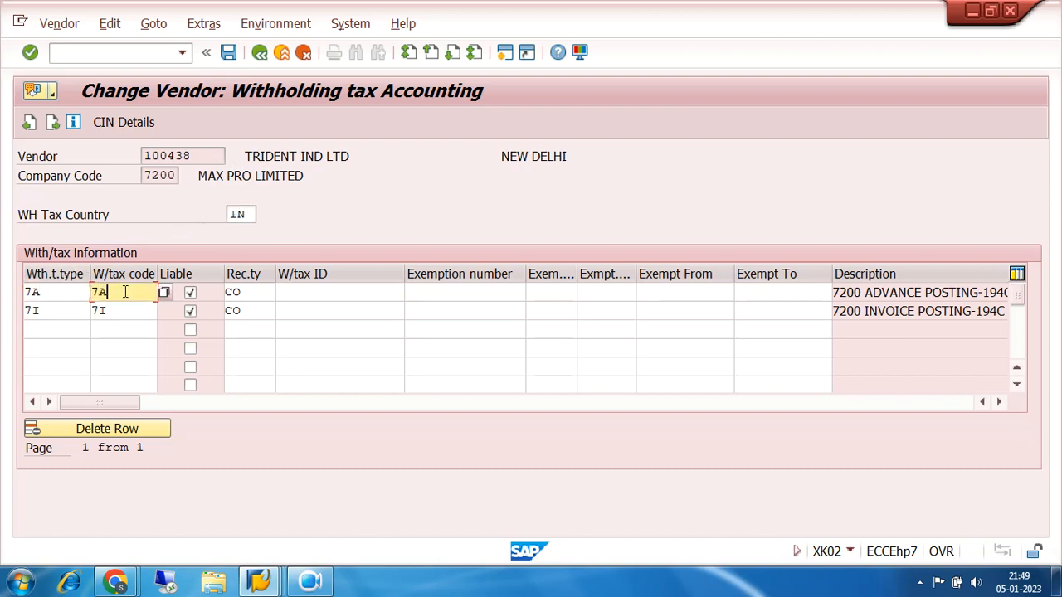
click(58, 292)
click(59, 310)
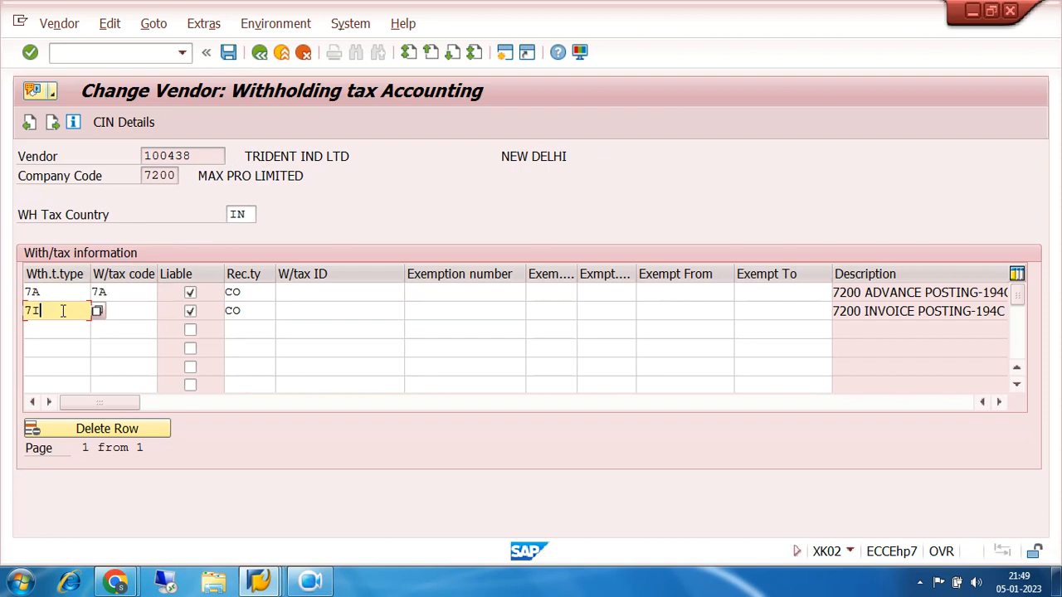
click(59, 291)
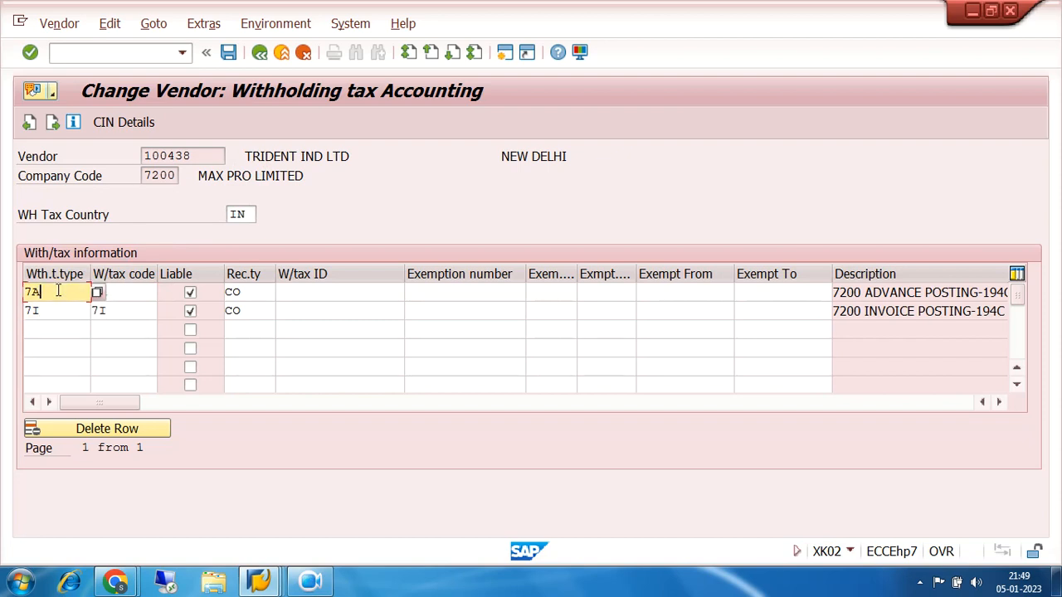
drag(42, 292, 8, 292)
drag(64, 311, 21, 316)
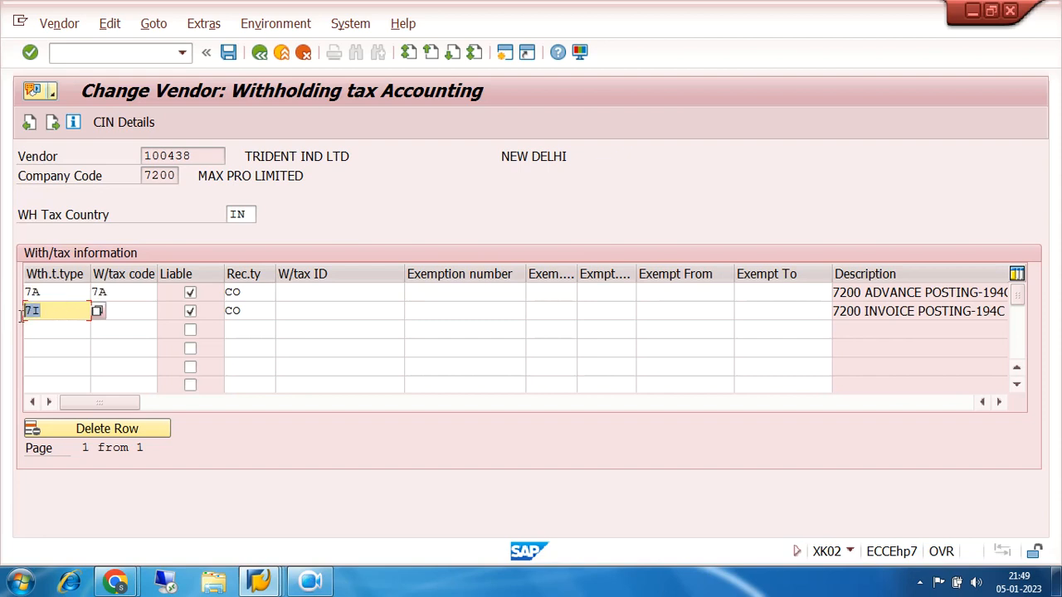
drag(53, 313, 27, 316)
click(69, 295)
click(118, 292)
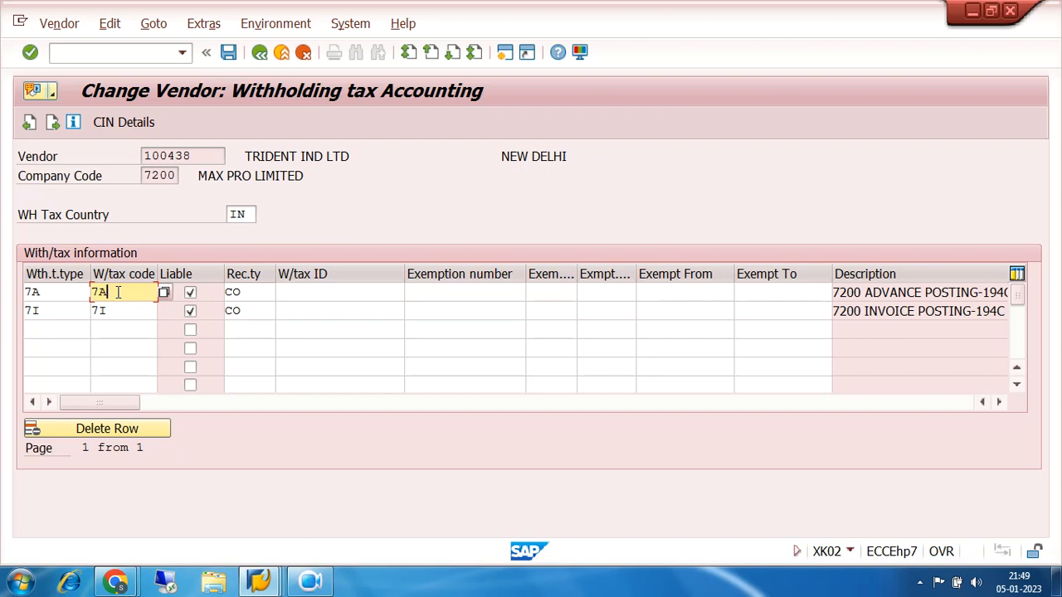
click(76, 291)
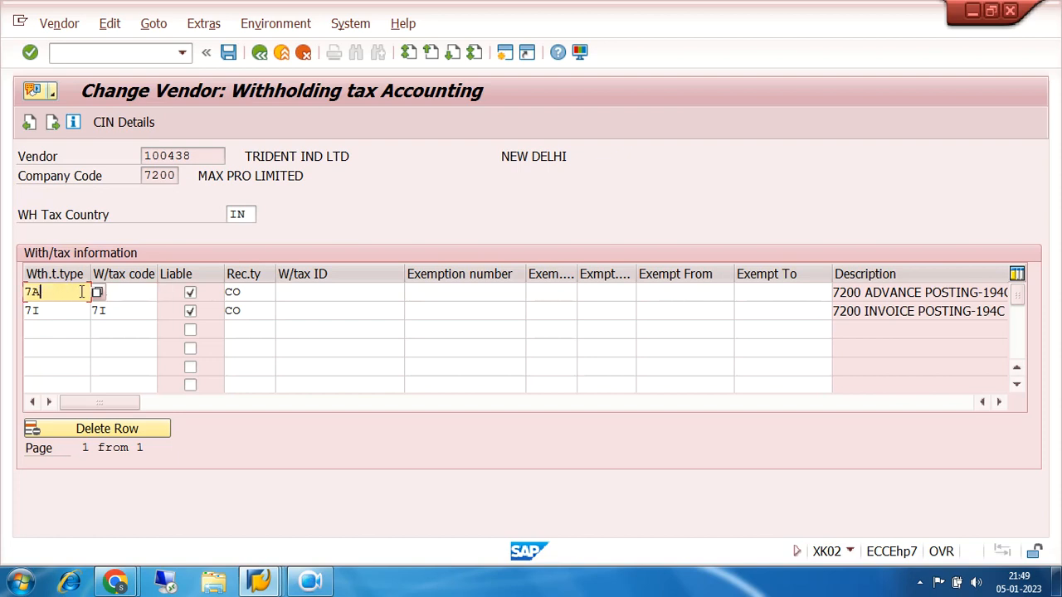
click(125, 292)
click(84, 293)
click(121, 292)
text(7A)
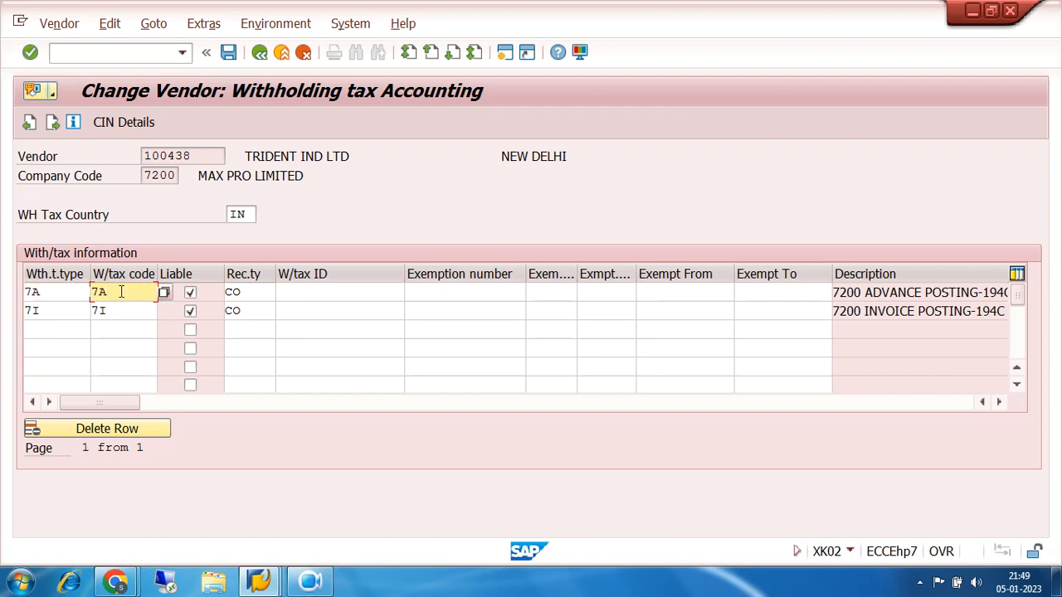
click(78, 294)
click(127, 294)
click(123, 308)
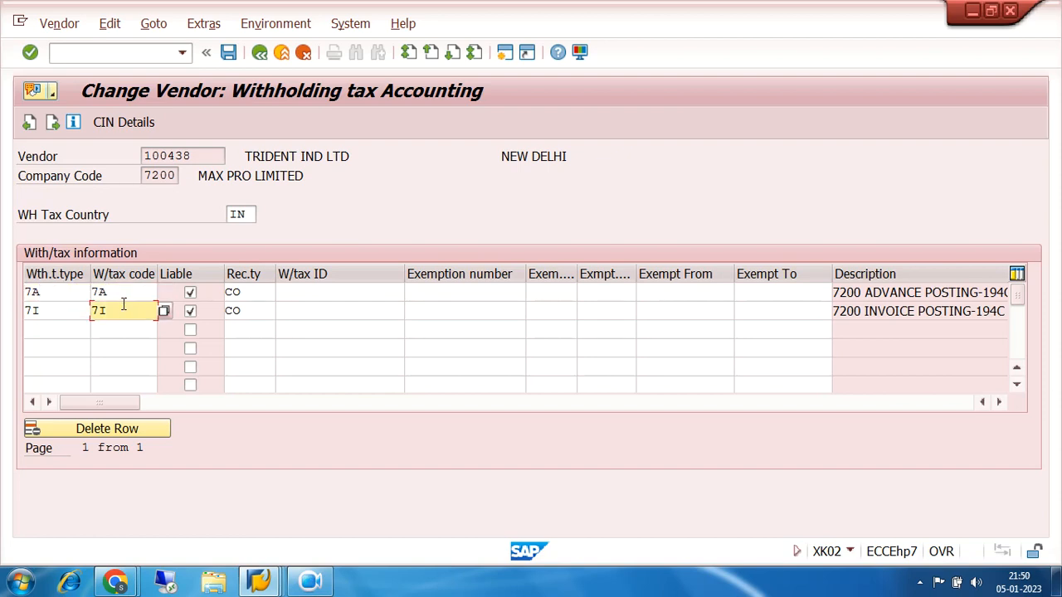
click(259, 53)
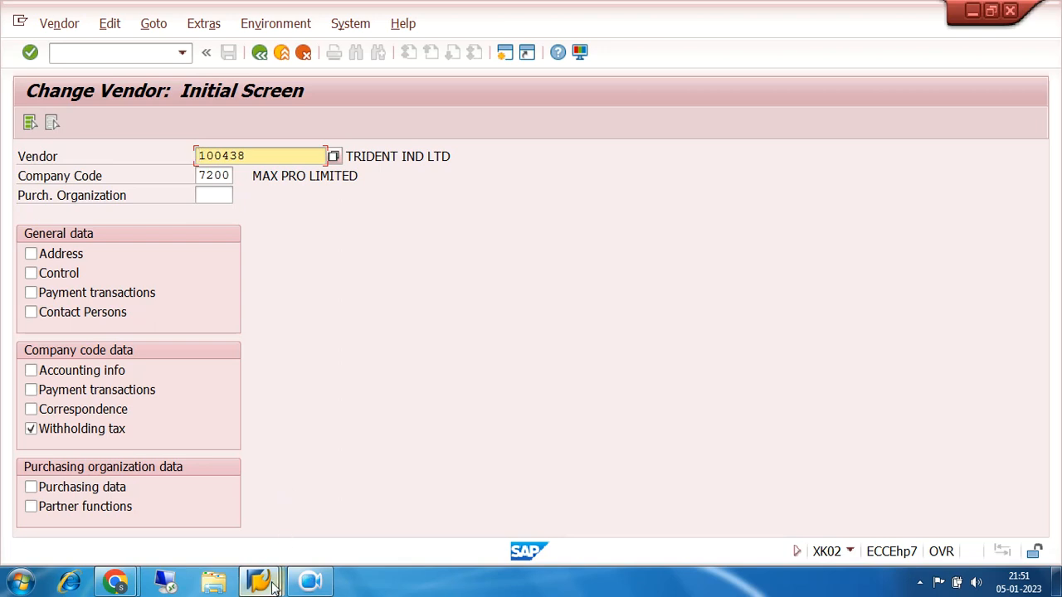
Switch to the SAP Easy Access session and open the SAP Reference IMG through SPRO from the favorites
mouse_move(274, 586)
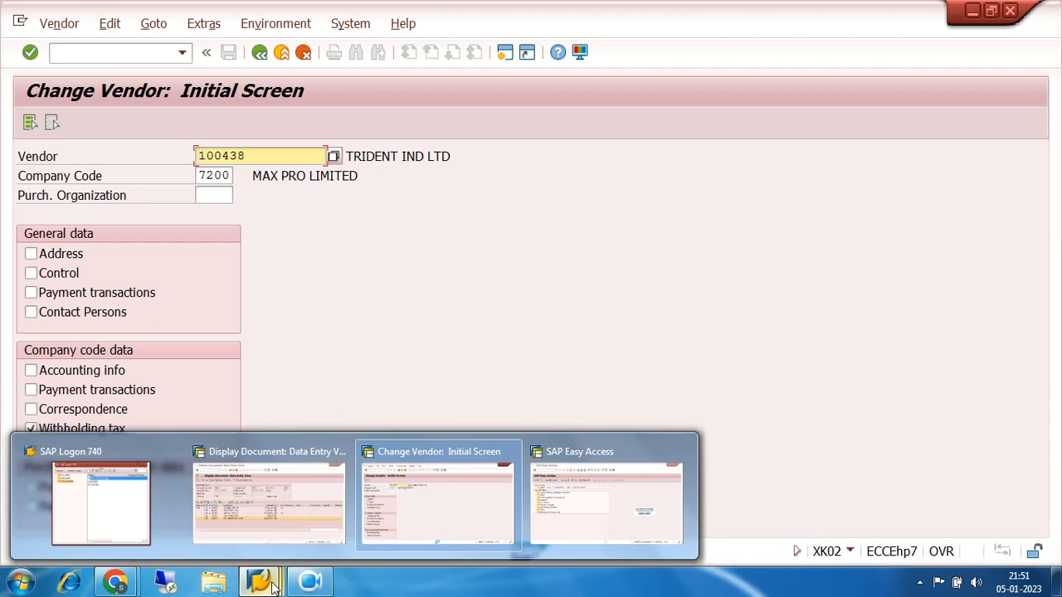
click(612, 455)
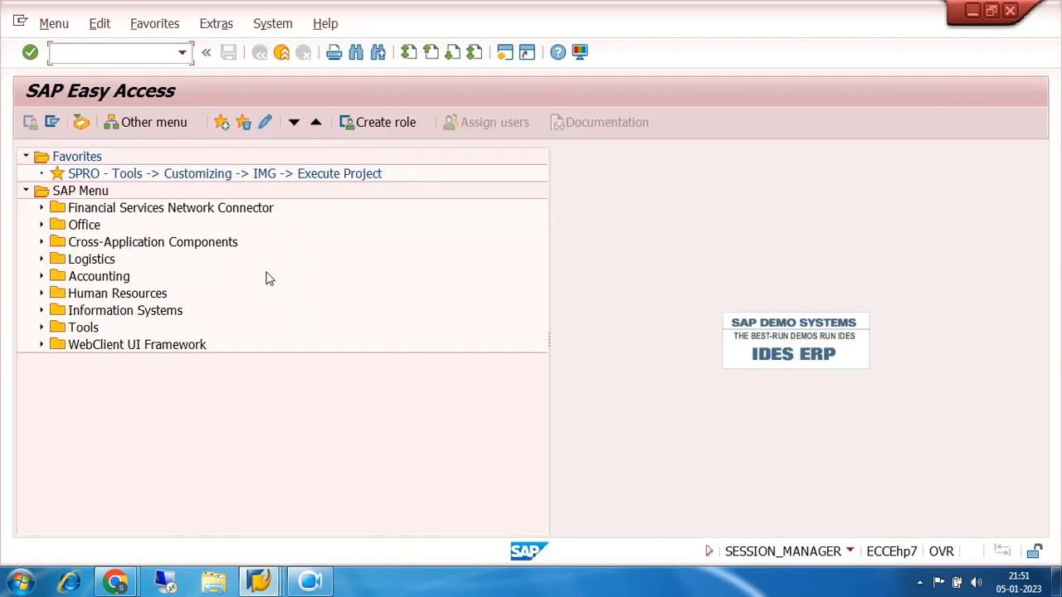
double_click(150, 175)
click(103, 122)
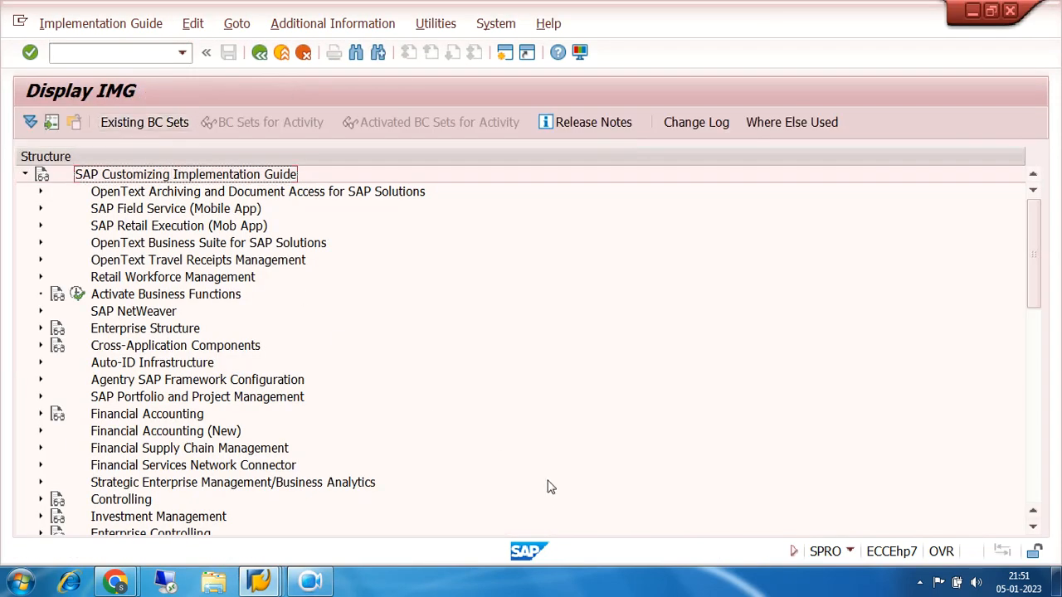
Expand the IMG down to the Extended Withholding Tax basic settings under Financial Accounting Global Settings (New)
scroll(541, 479, down, 4)
click(40, 243)
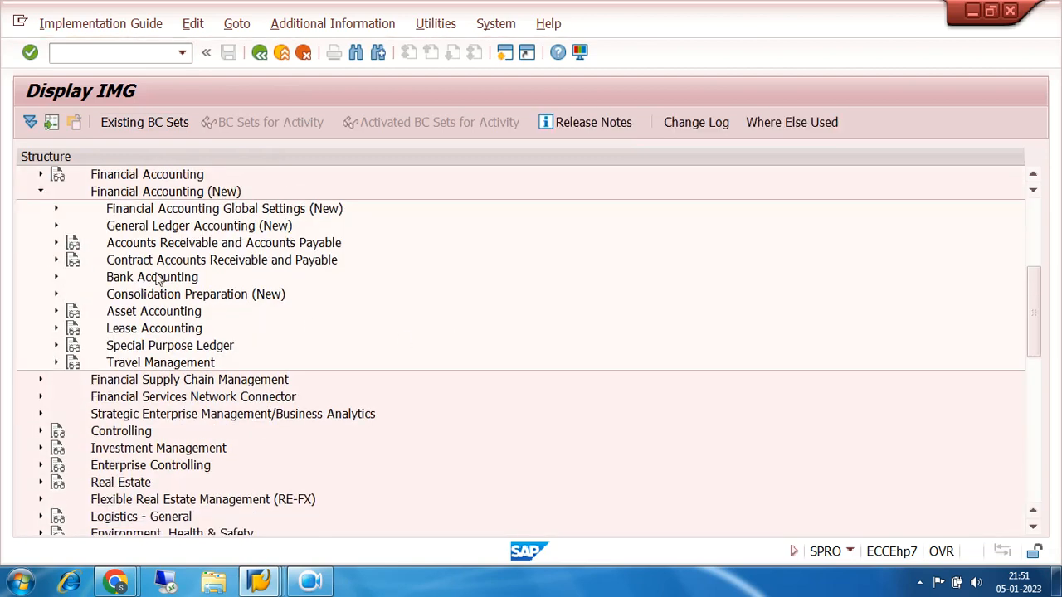
click(57, 243)
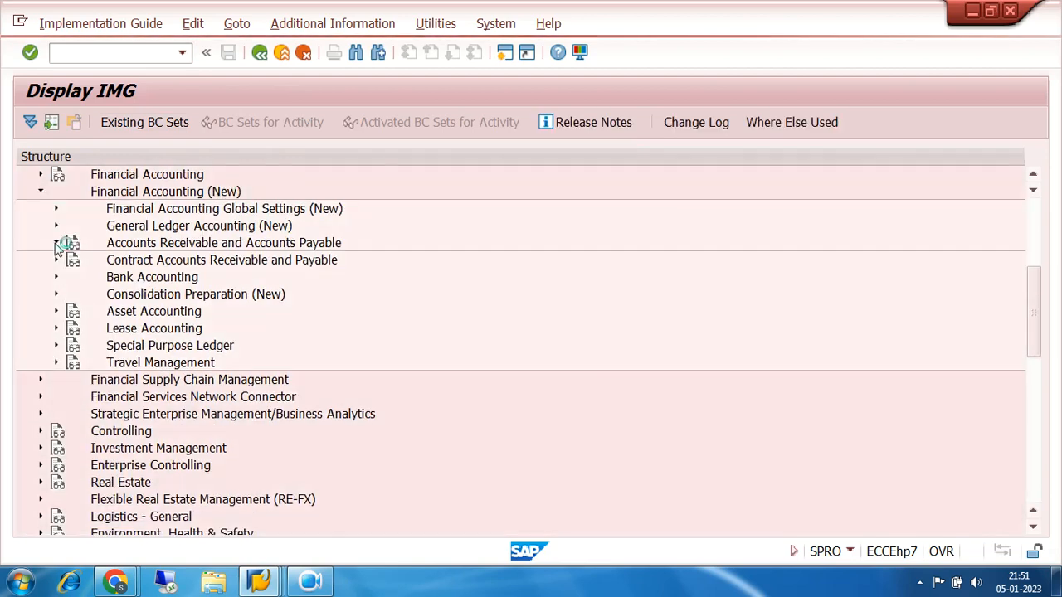
click(55, 245)
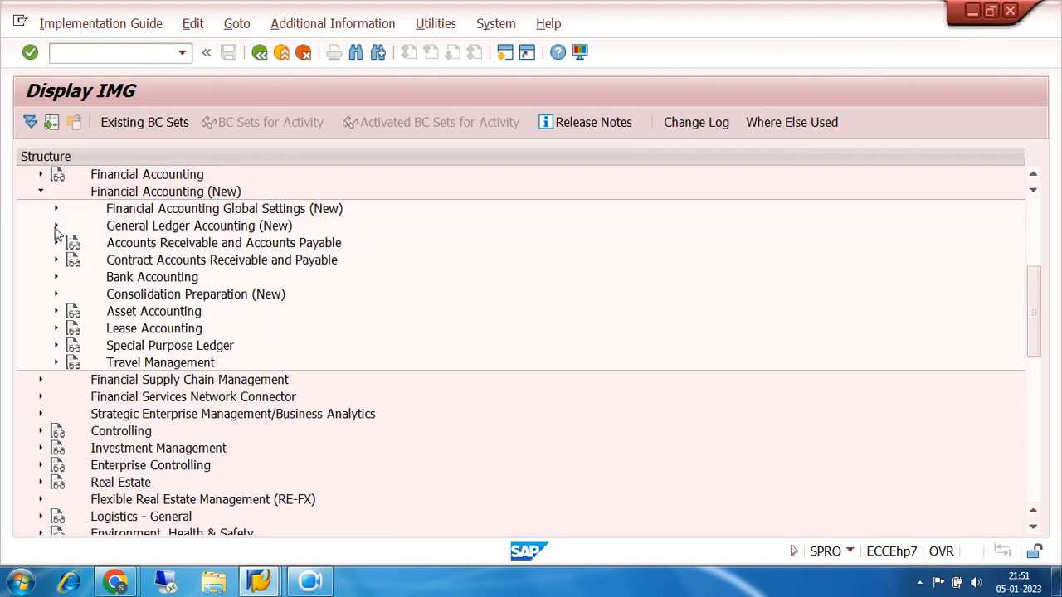
click(56, 209)
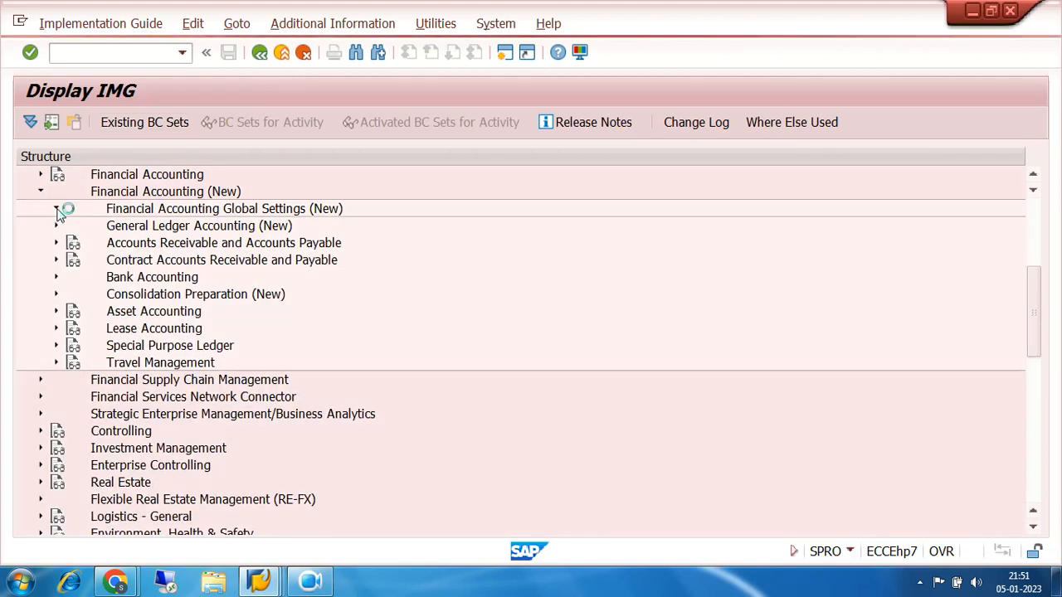
click(72, 295)
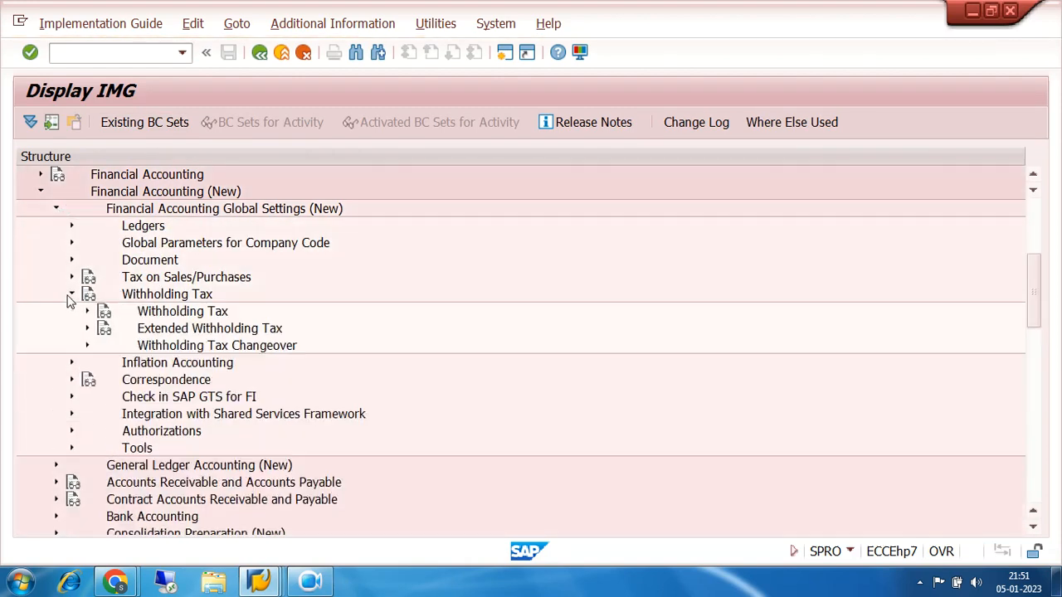
click(88, 329)
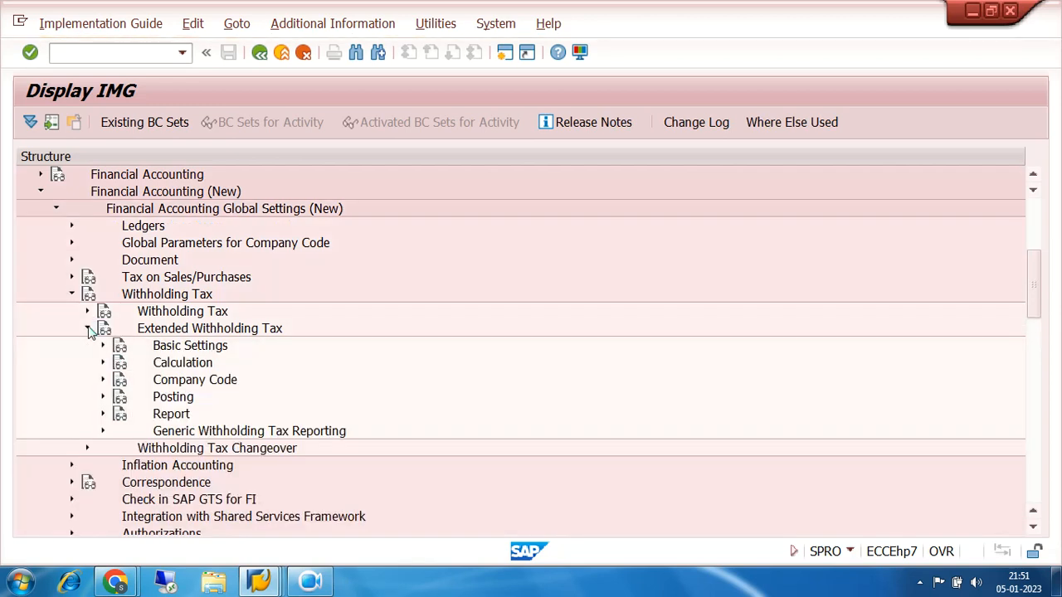
click(103, 346)
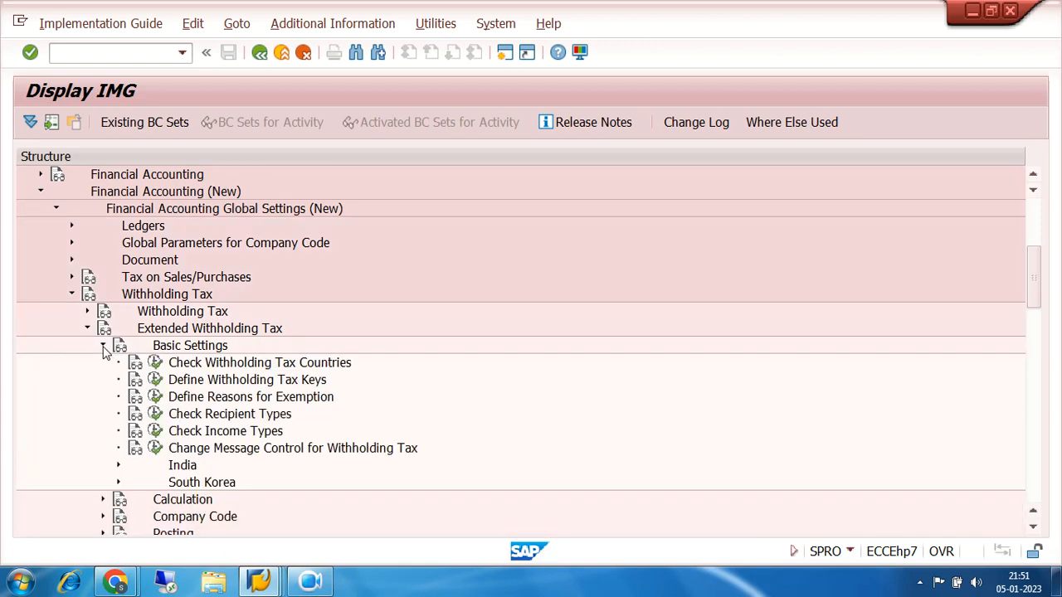
Review the defined withholding tax keys for country IN and return to the IMG structure
click(155, 380)
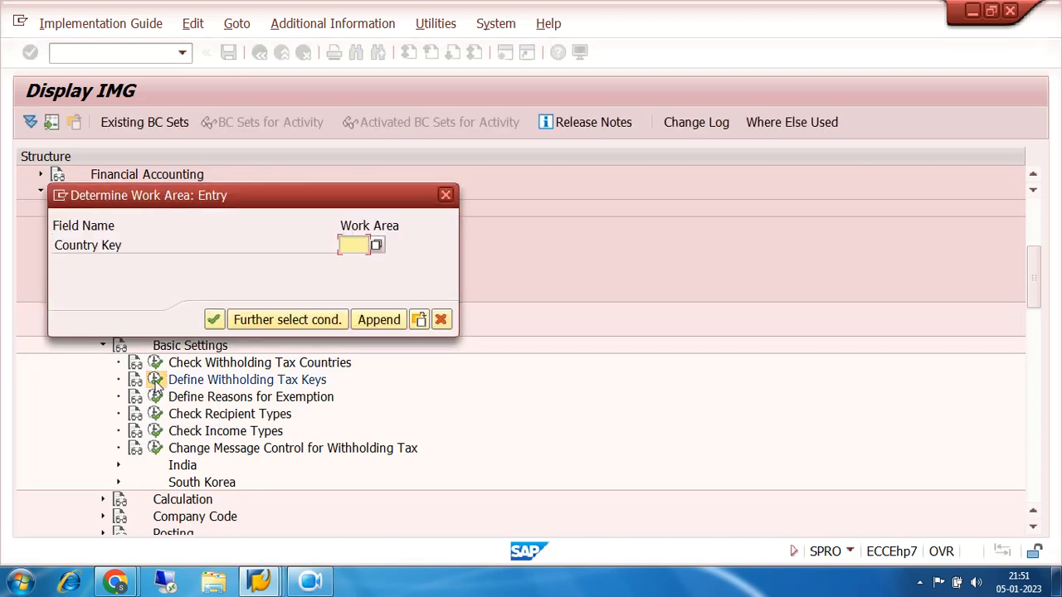
text(IN)
key(Return)
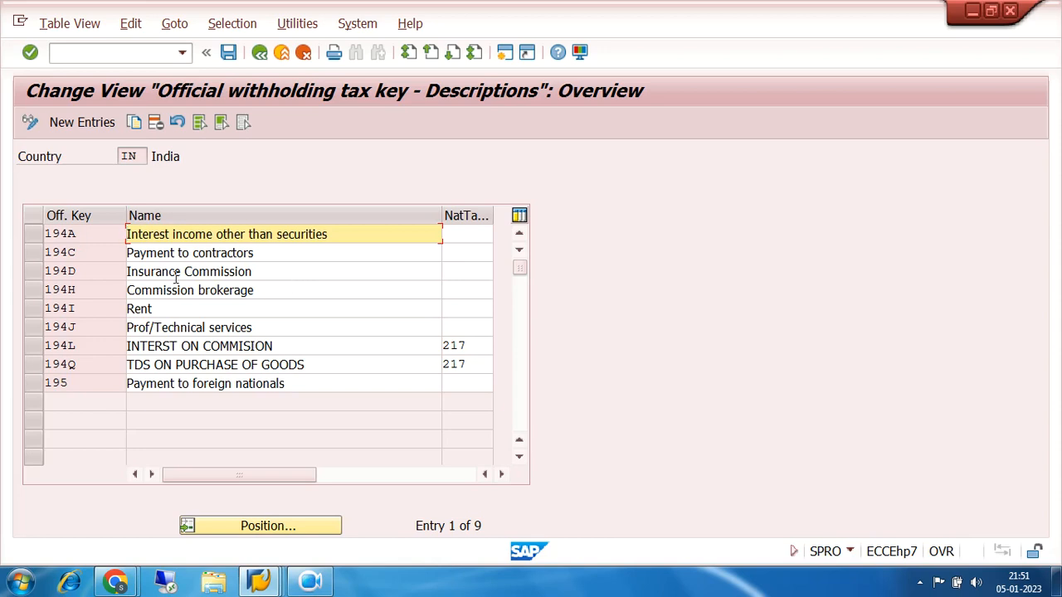
click(260, 53)
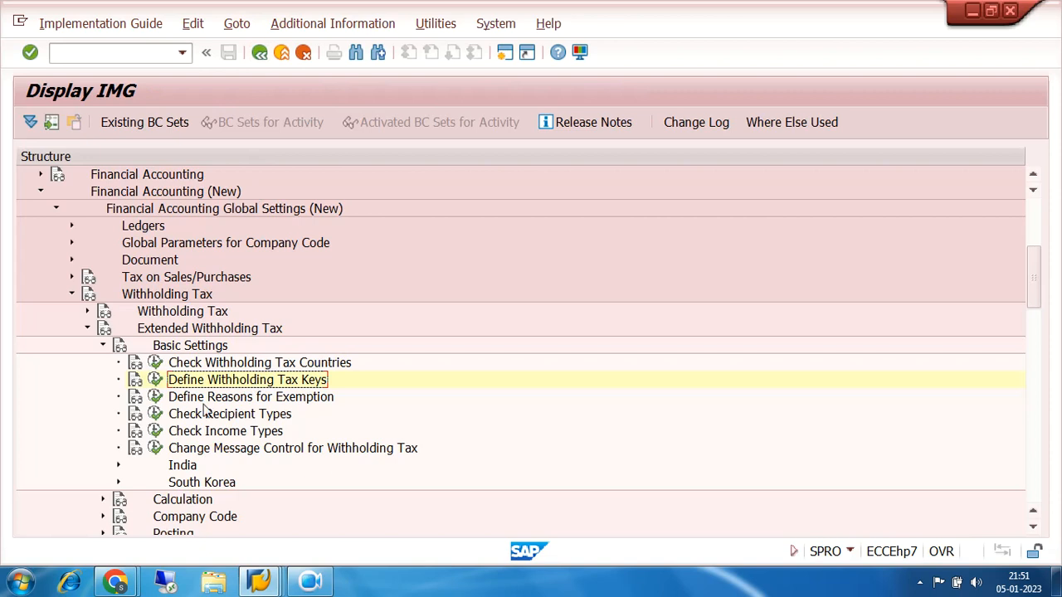
Open the definition of withholding tax type 7A for payment posting, using country key IN
click(103, 345)
click(103, 363)
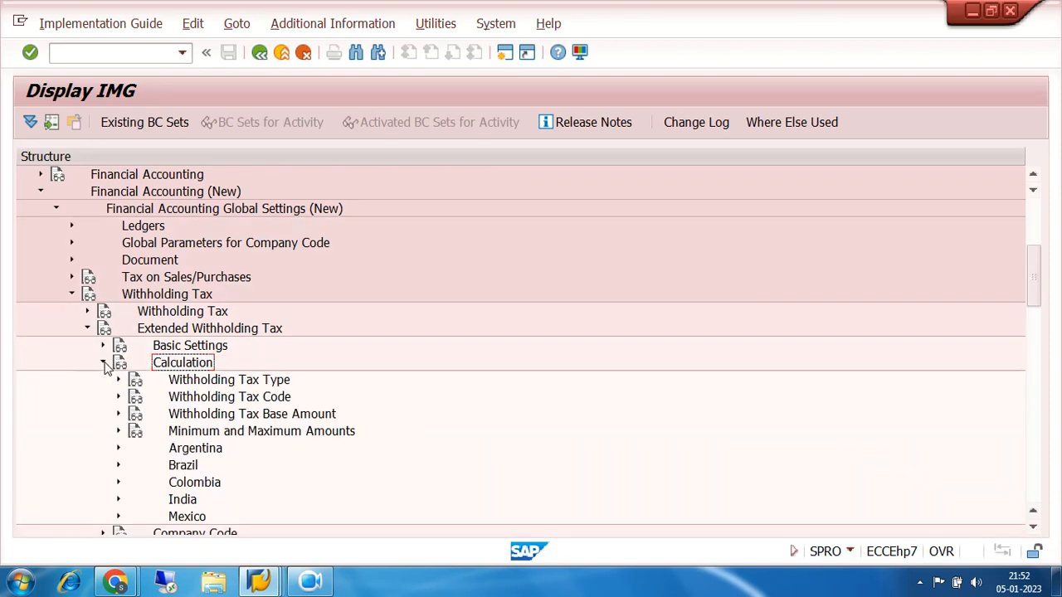
click(118, 380)
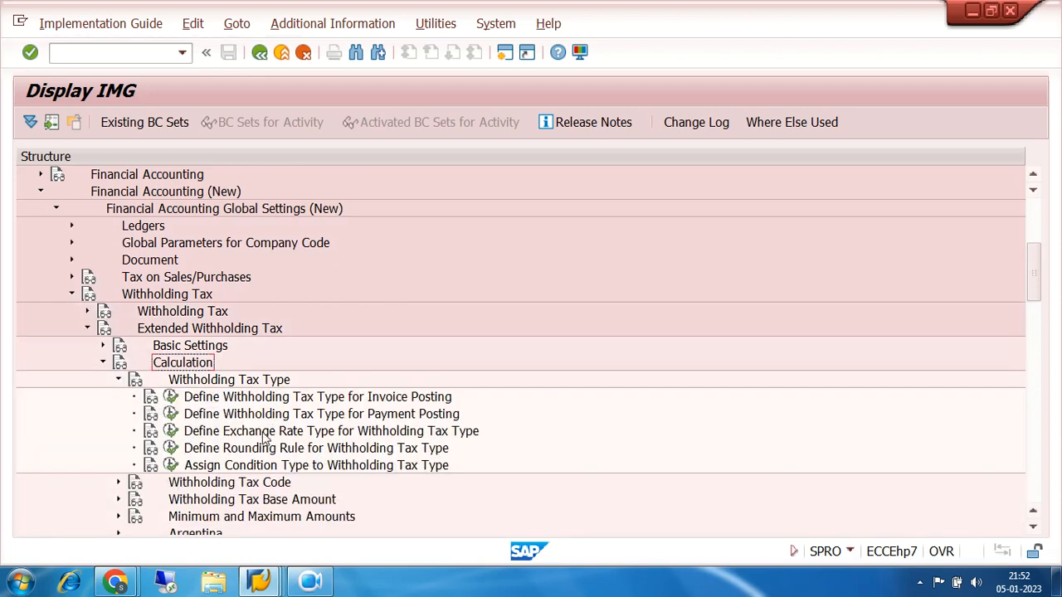
click(171, 414)
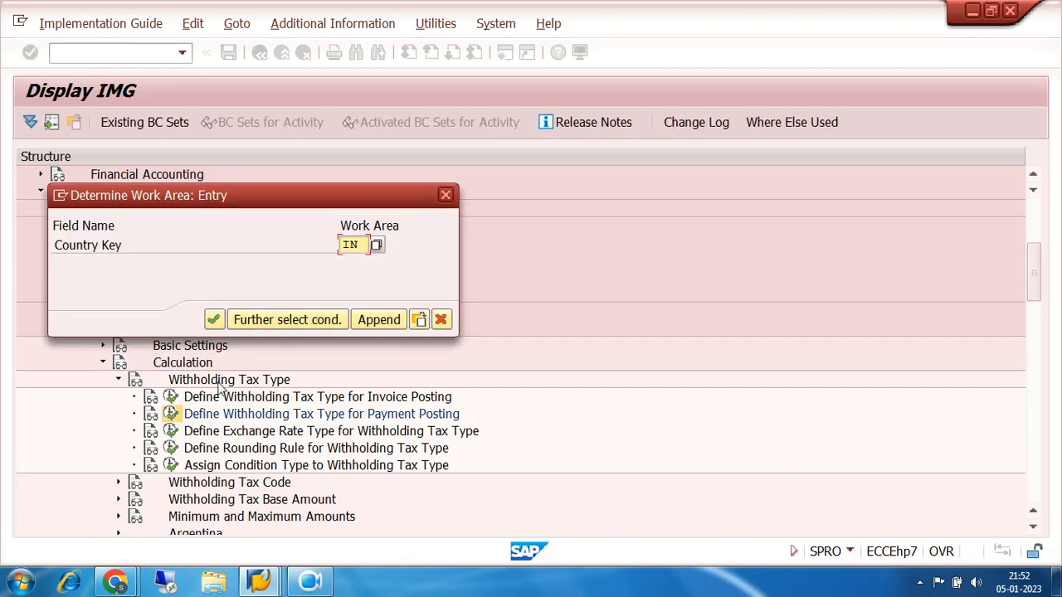
click(213, 320)
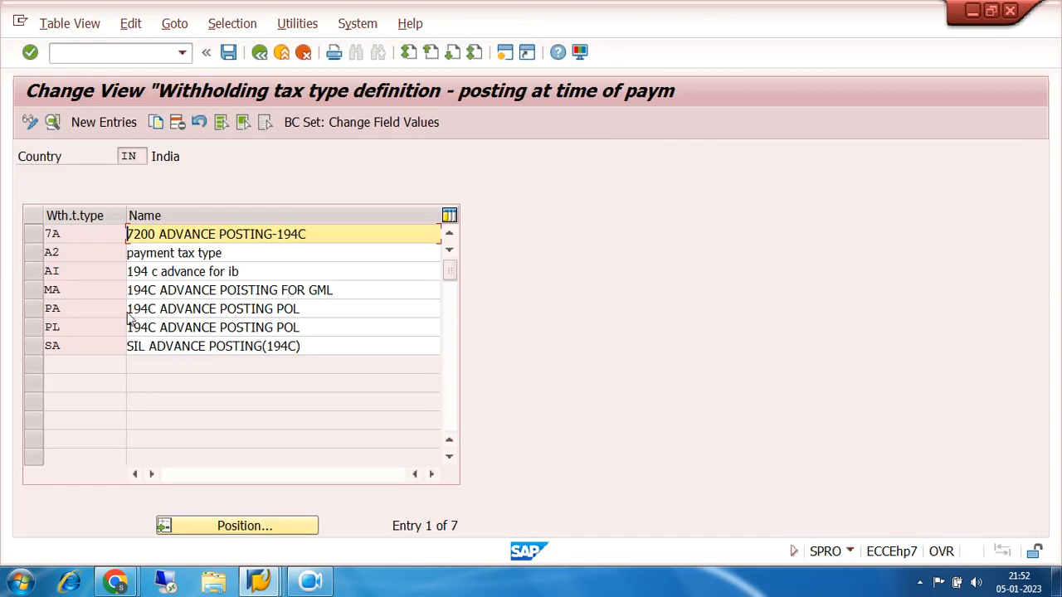
double_click(90, 235)
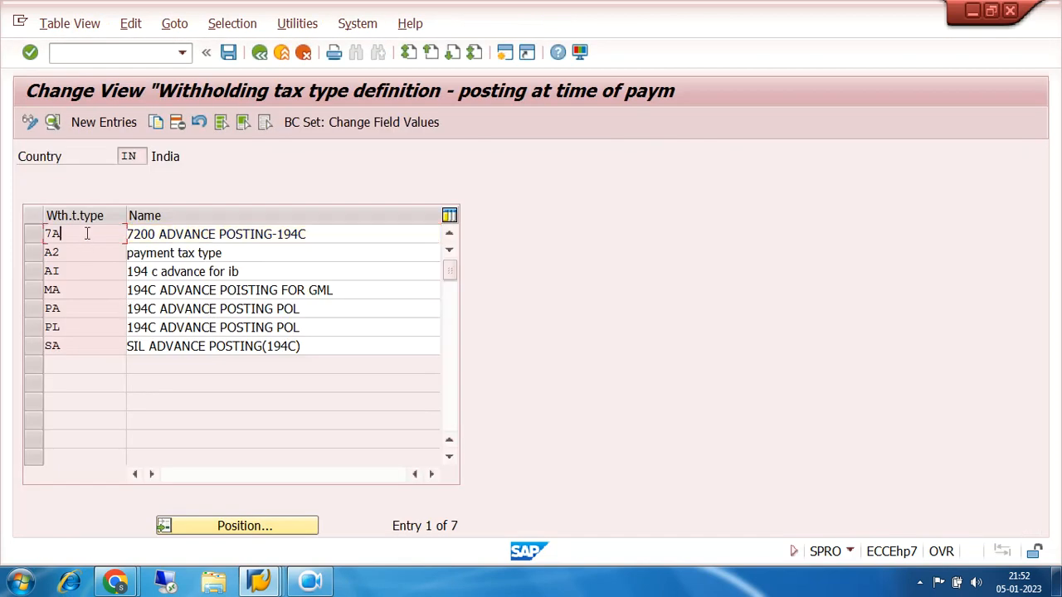
Examine the base amount, rounding, accumulation, control and central invoice settings of payment withholding tax type 7A
scroll(570, 292, down, 3)
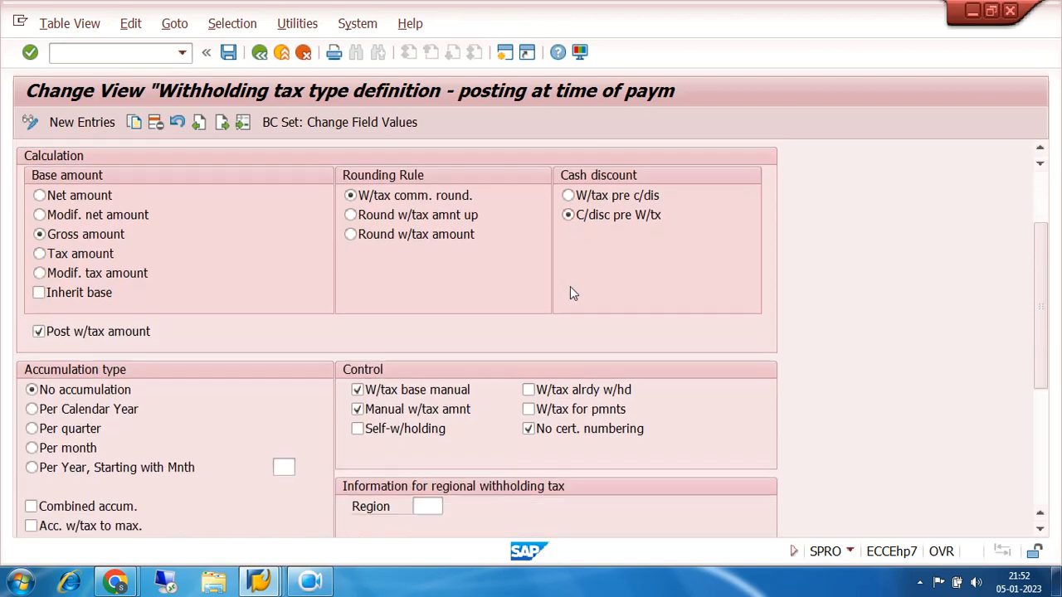
scroll(570, 287, down, 3)
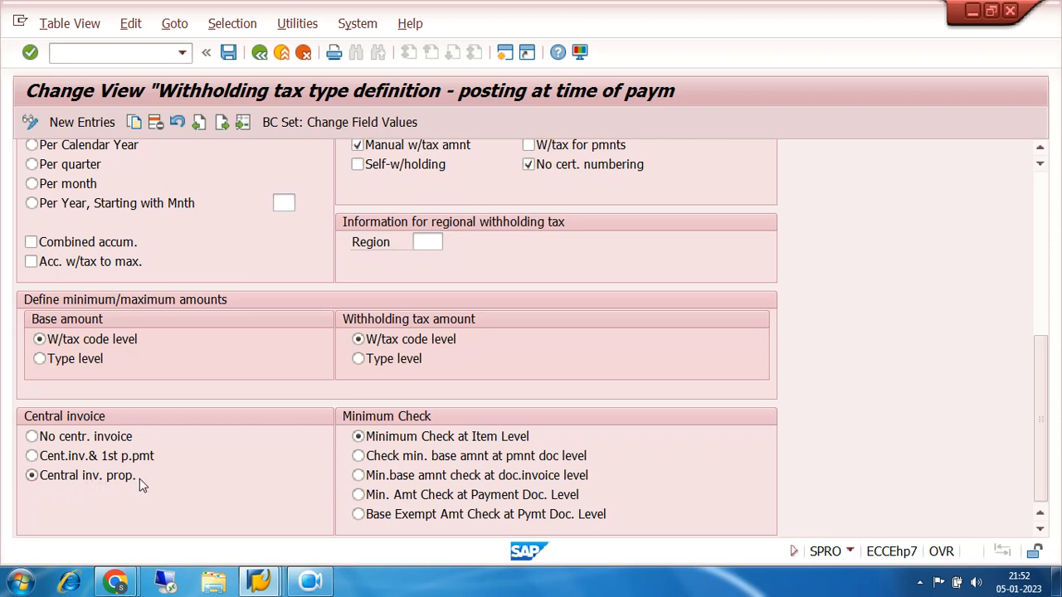
scroll(157, 444, up, 4)
scroll(157, 444, up, 2)
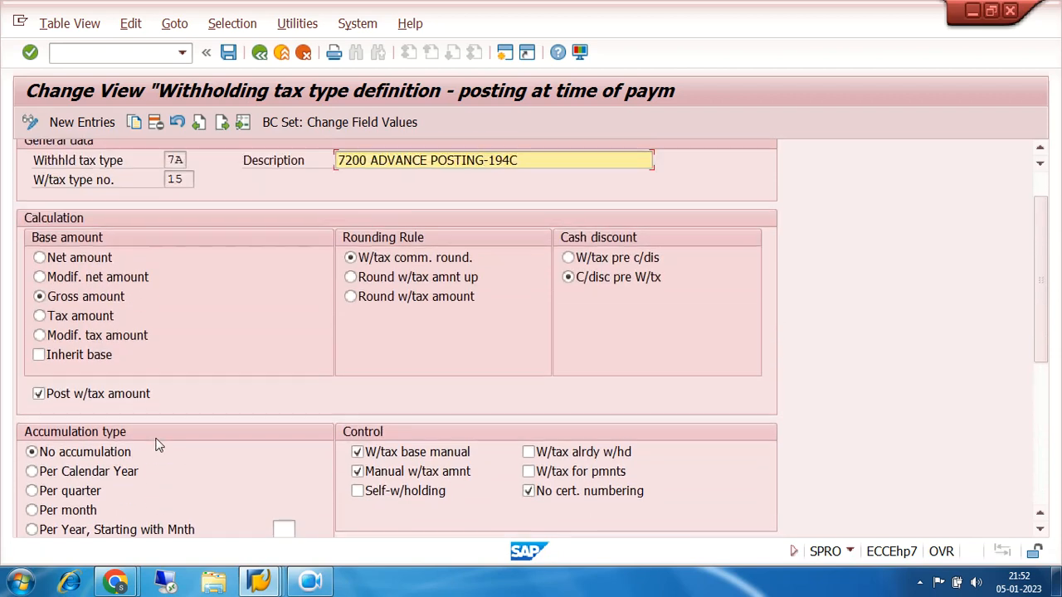
drag(184, 214, 138, 222)
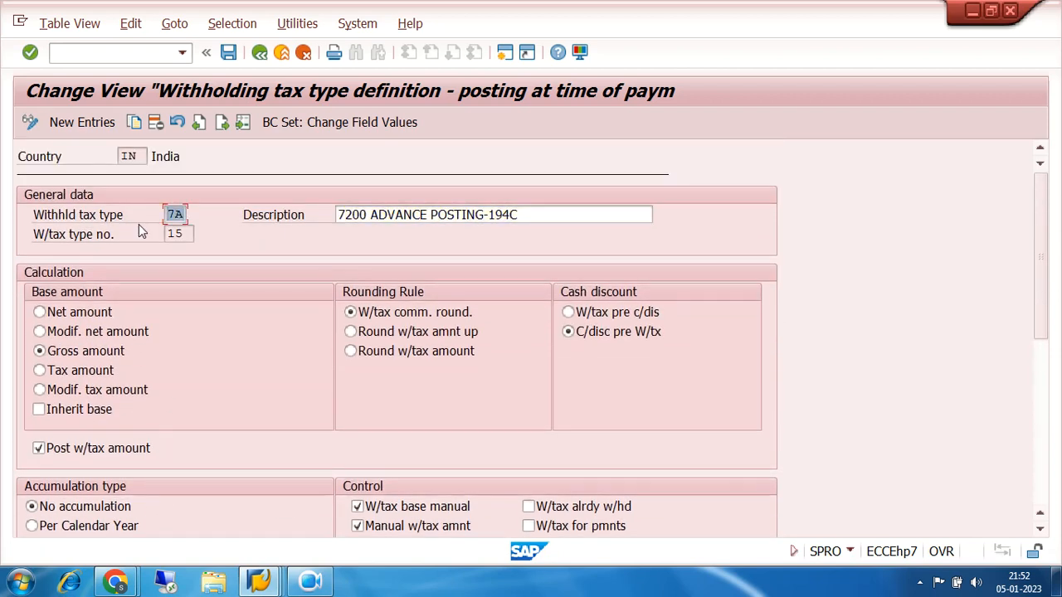
scroll(260, 295, down, 2)
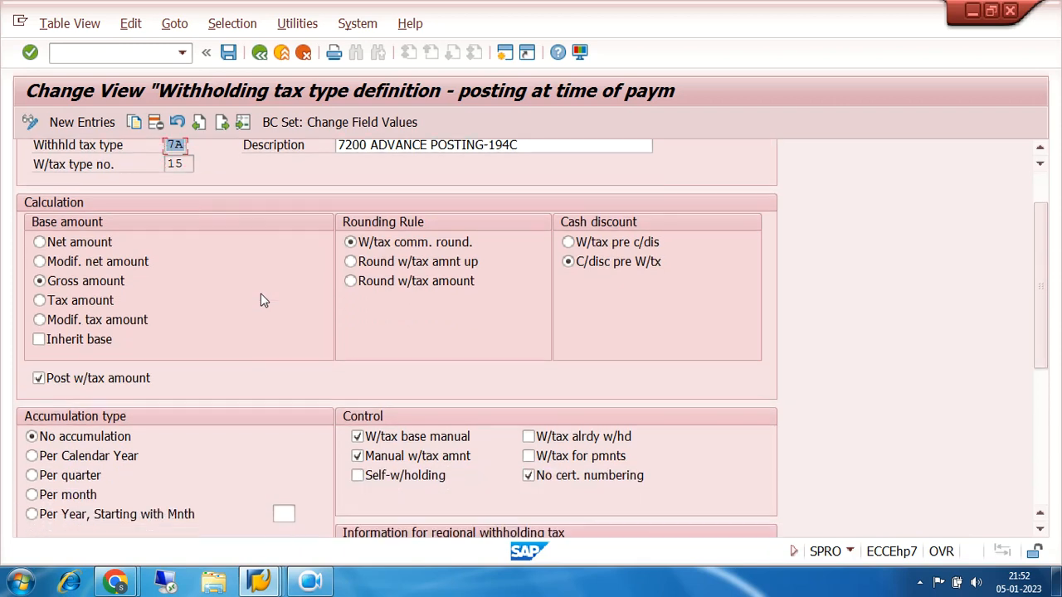
scroll(261, 299, down, 3)
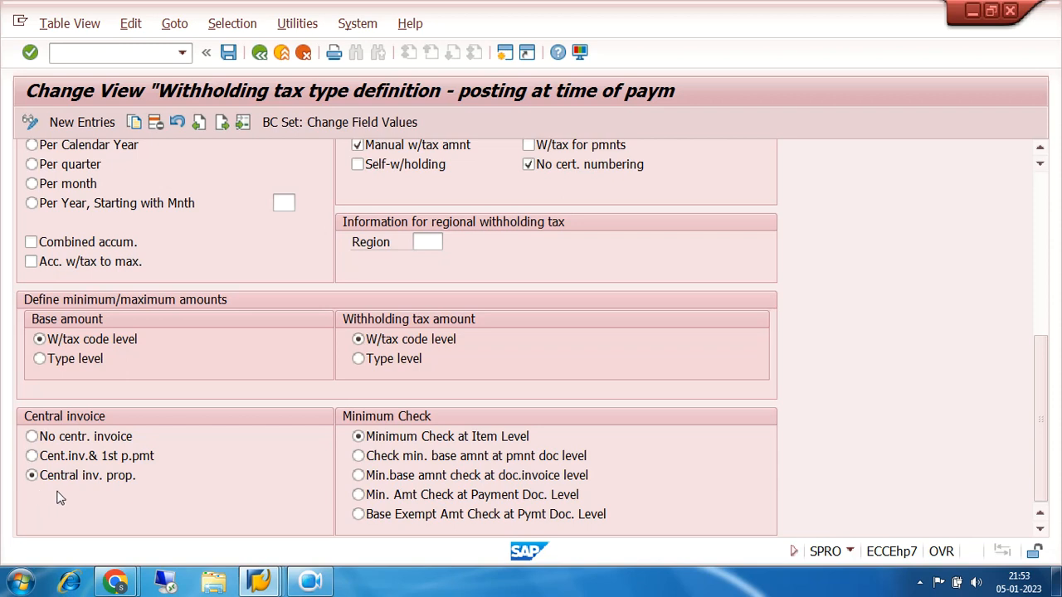
Recheck the 7A tax type key and its minimum/maximum and central invoice settings, and return to the IMG
scroll(330, 397, up, 5)
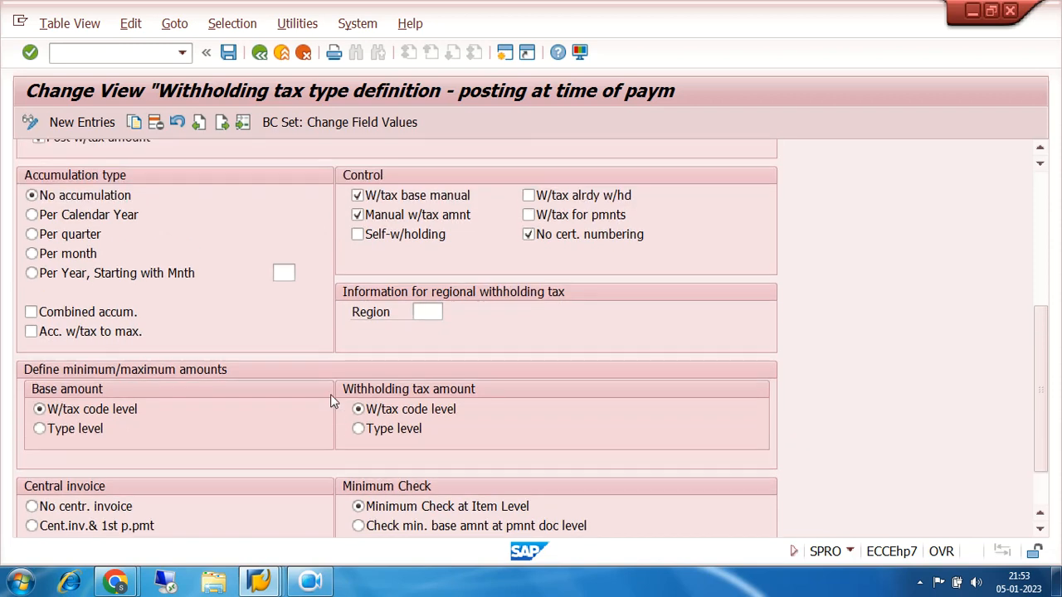
scroll(331, 398, up, 4)
drag(167, 215, 189, 218)
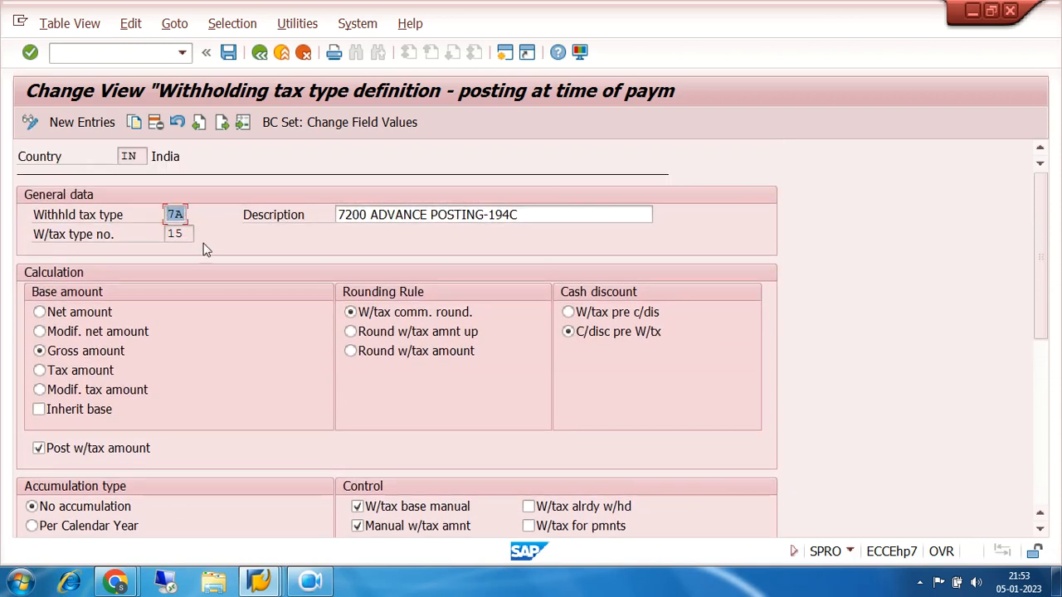
scroll(206, 251, down, 10)
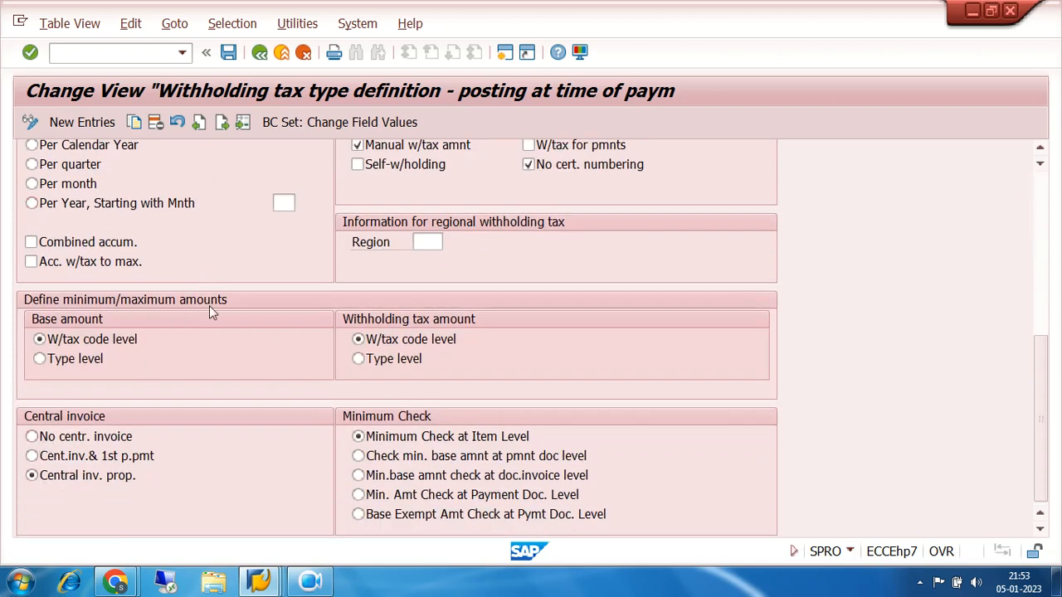
scroll(214, 307, up, 2)
scroll(221, 309, up, 7)
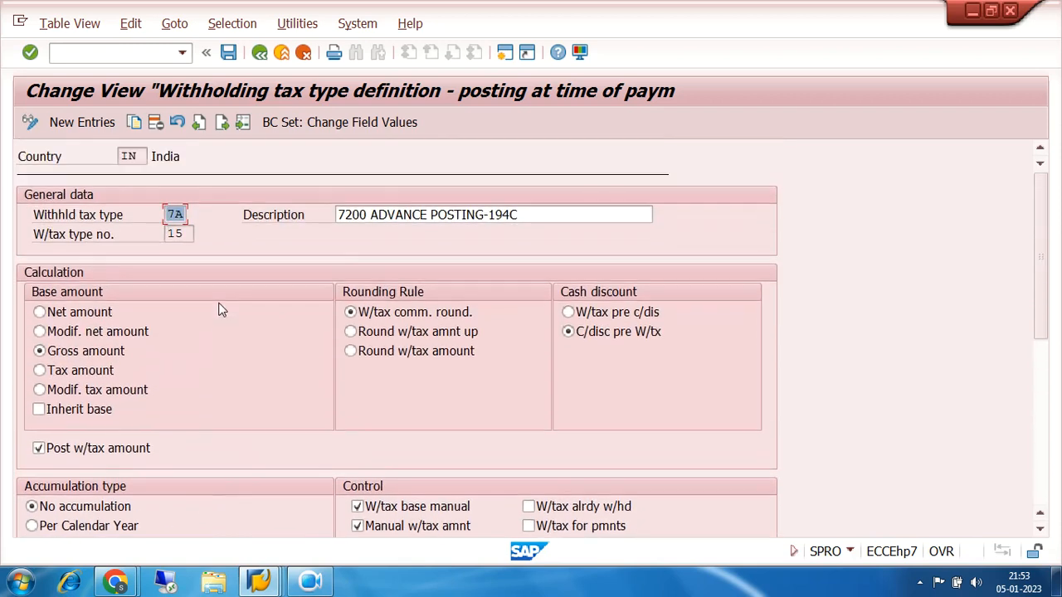
click(259, 52)
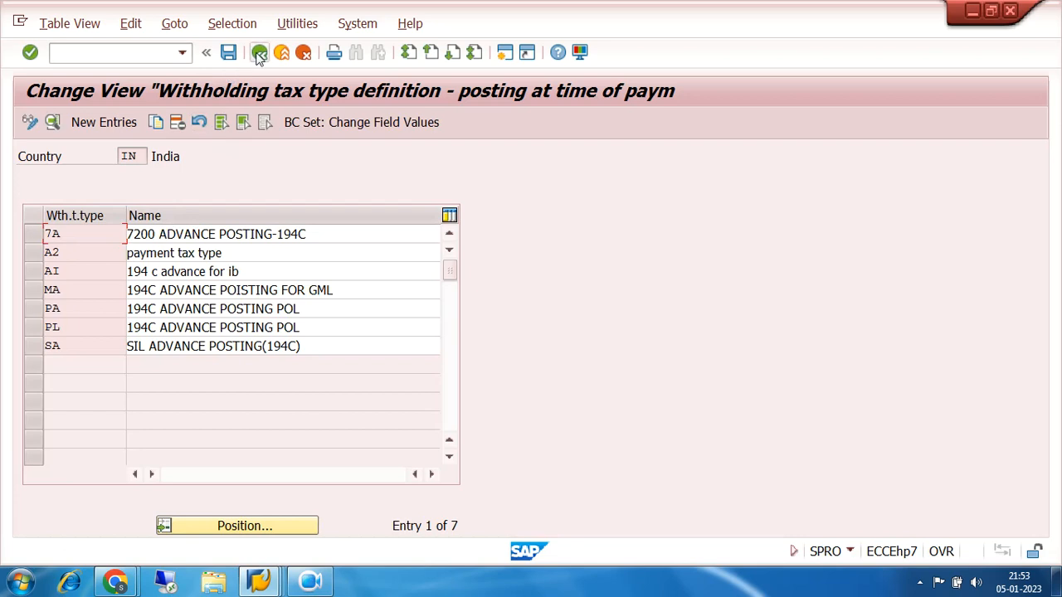
click(259, 52)
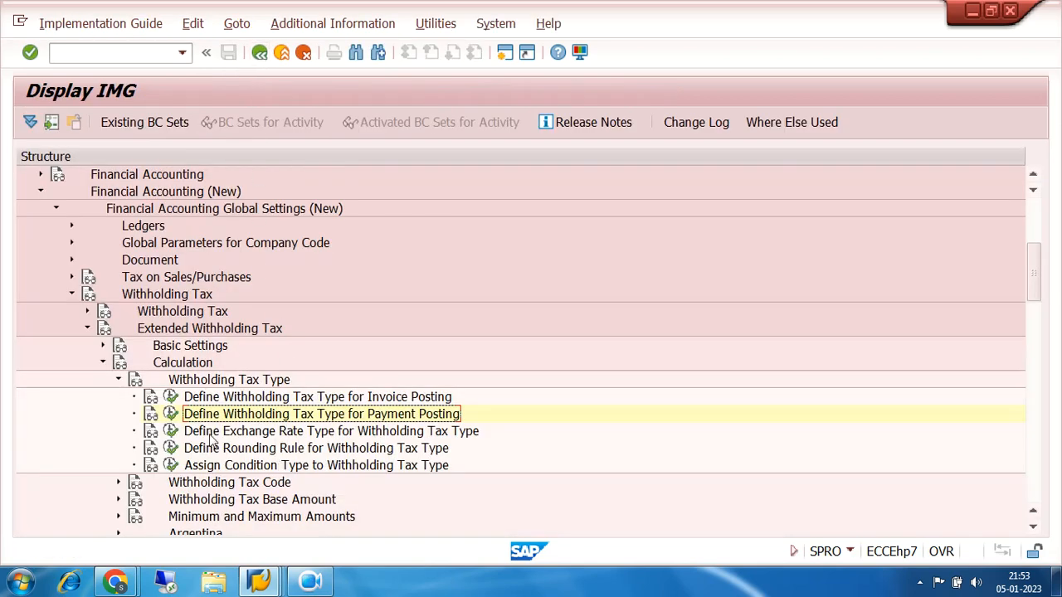
Open the definition of withholding tax type 7I for invoice posting, using country key IN
click(171, 397)
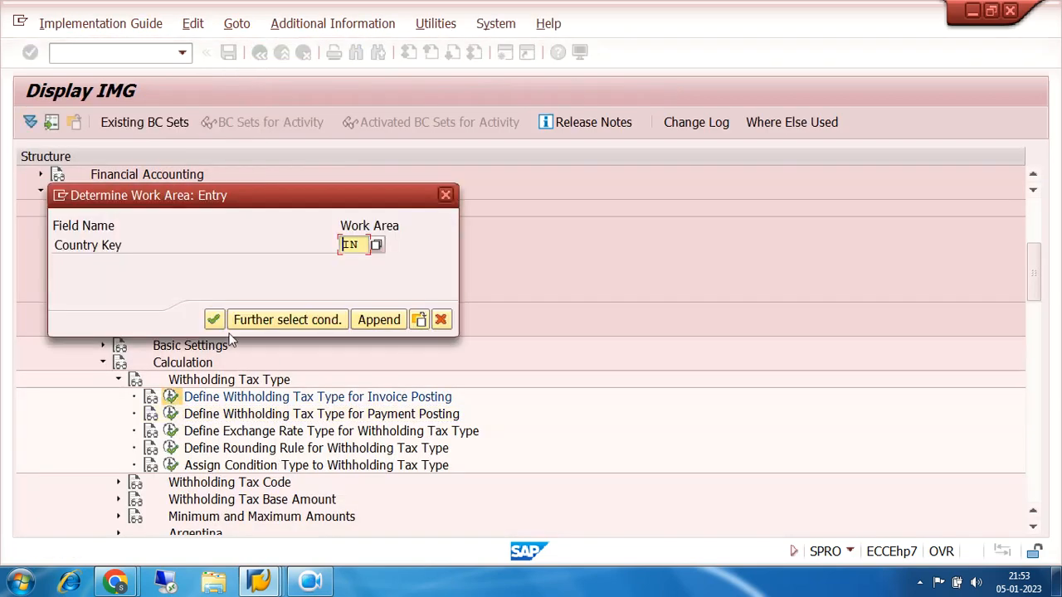
click(214, 320)
click(77, 234)
double_click(77, 234)
Review the calculation, accumulation, control and minimum/maximum settings of invoice tax type 7I and return to the IMG
scroll(444, 347, down, 5)
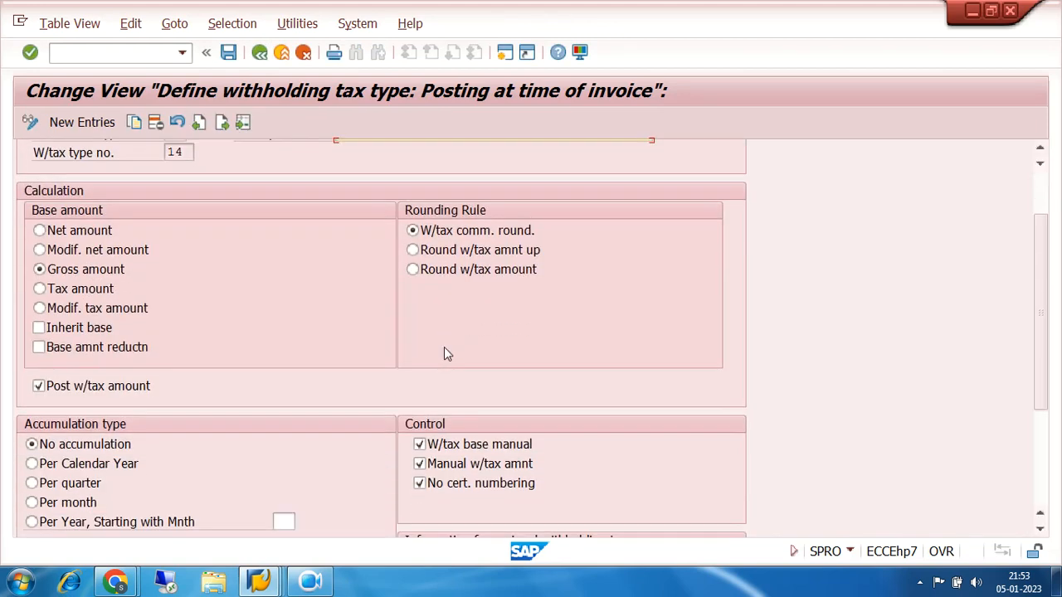
scroll(446, 349, down, 1)
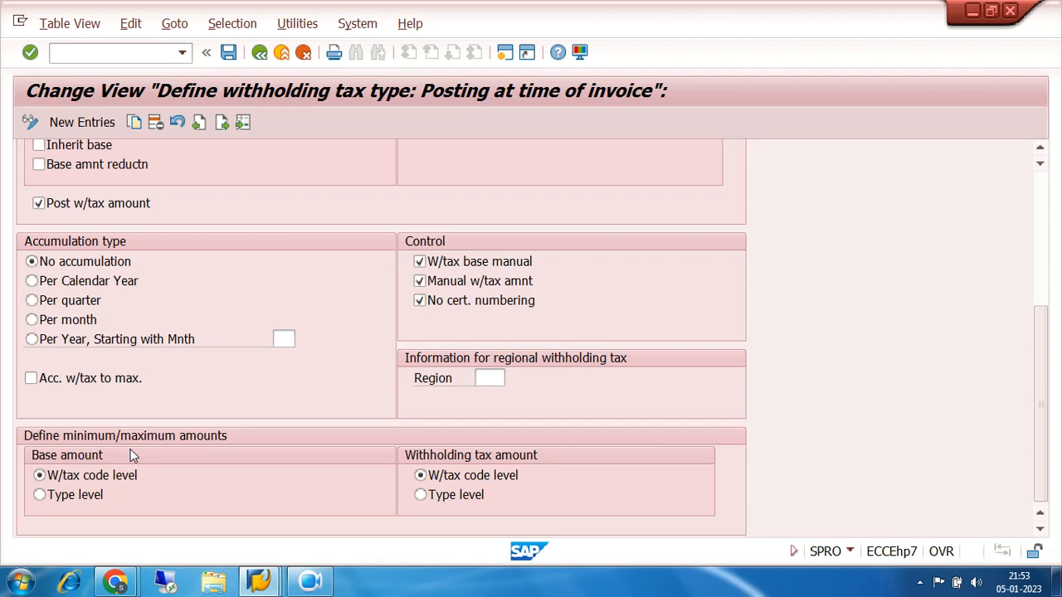
scroll(130, 455, up, 5)
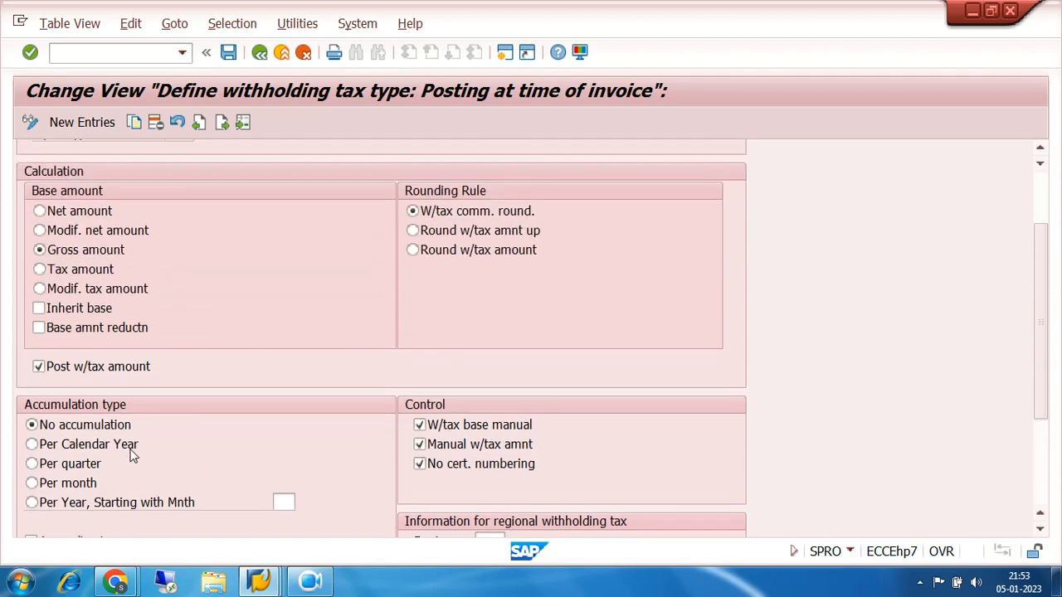
scroll(130, 455, up, 1)
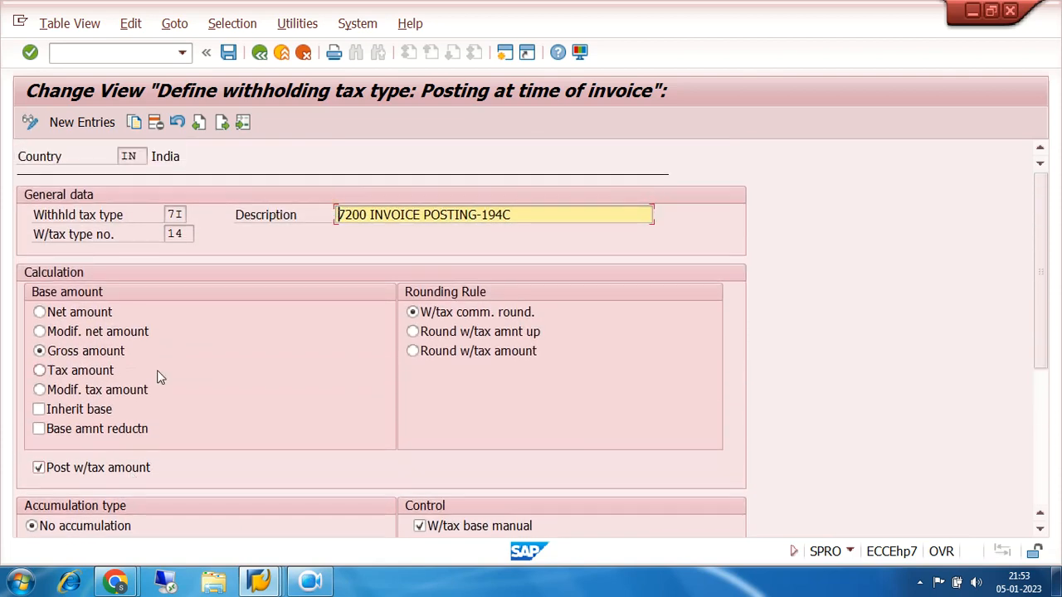
click(260, 53)
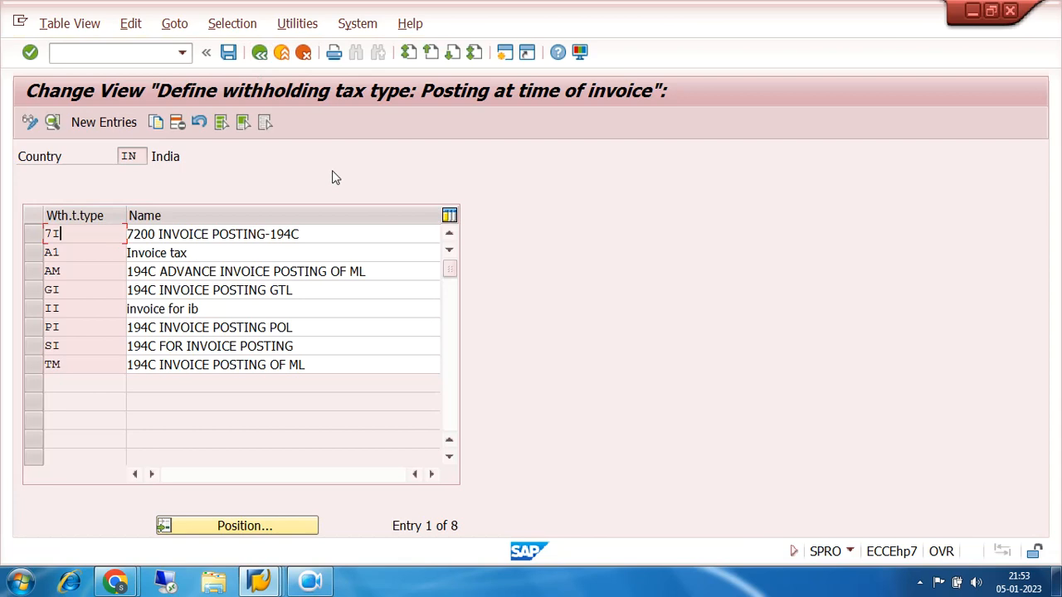
click(260, 53)
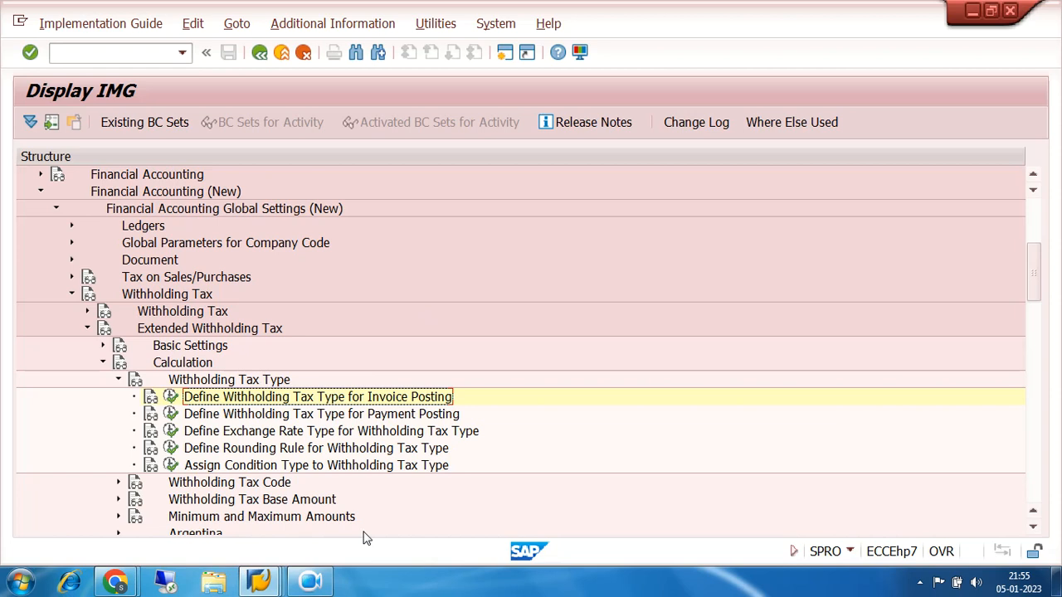
click(316, 587)
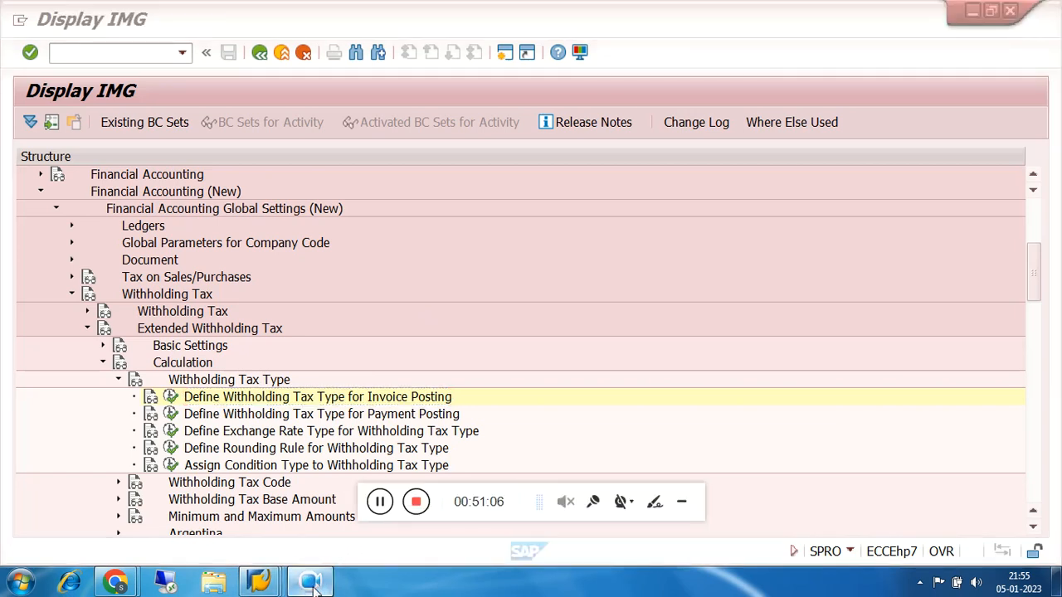